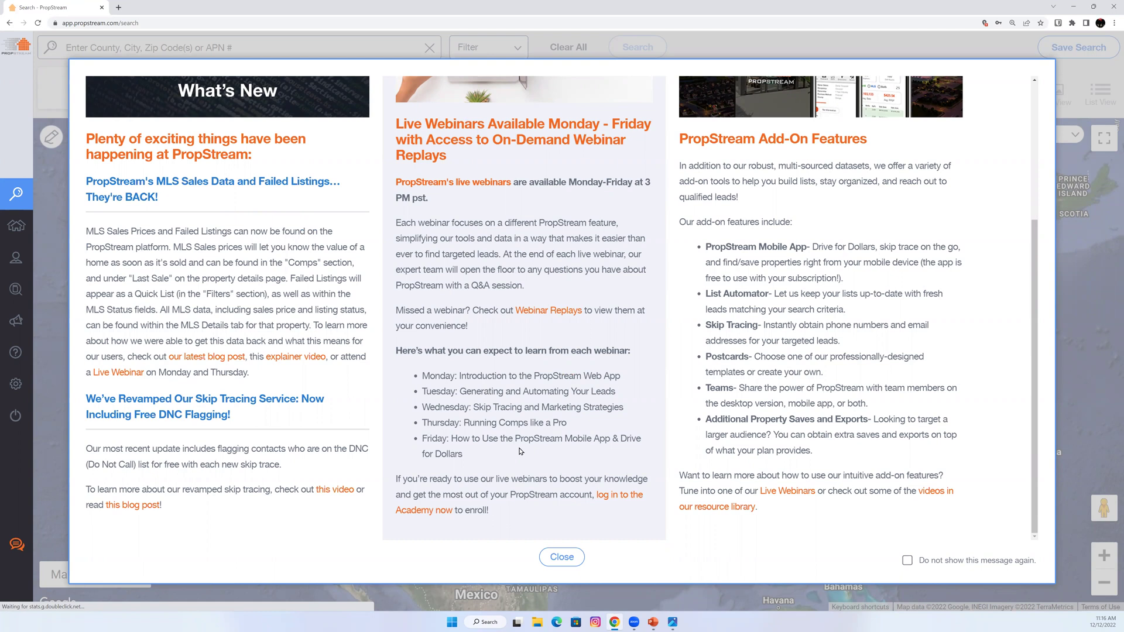
# Close the What's New announcements to reveal the nationwide satellite map.
pyautogui.scroll(1, 902, 250)
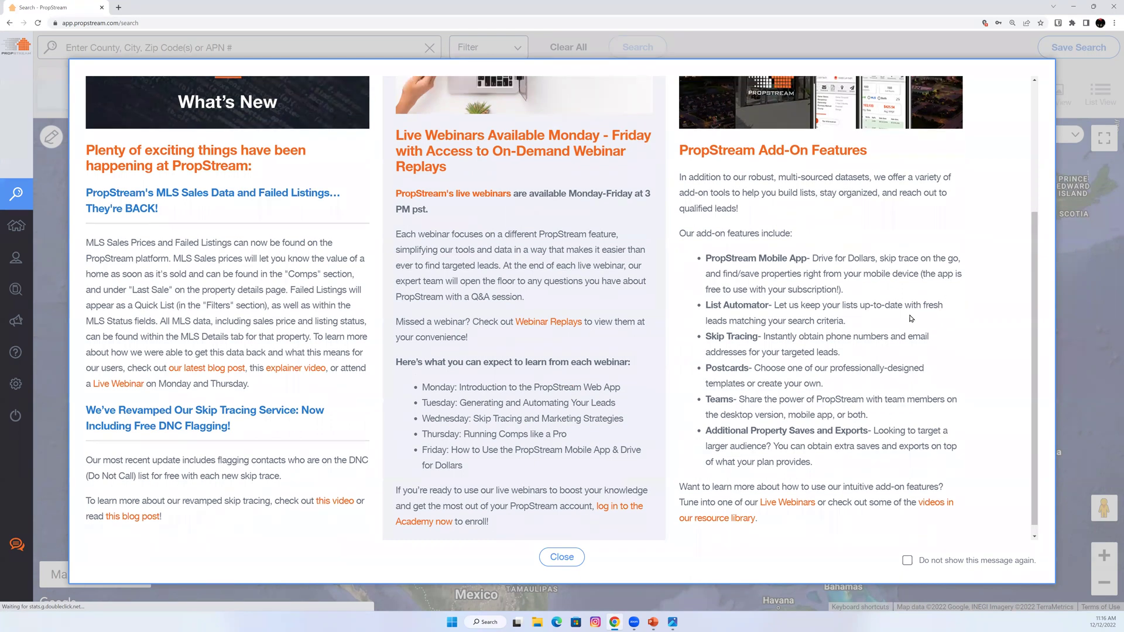
pyautogui.scroll(1, 785, 454)
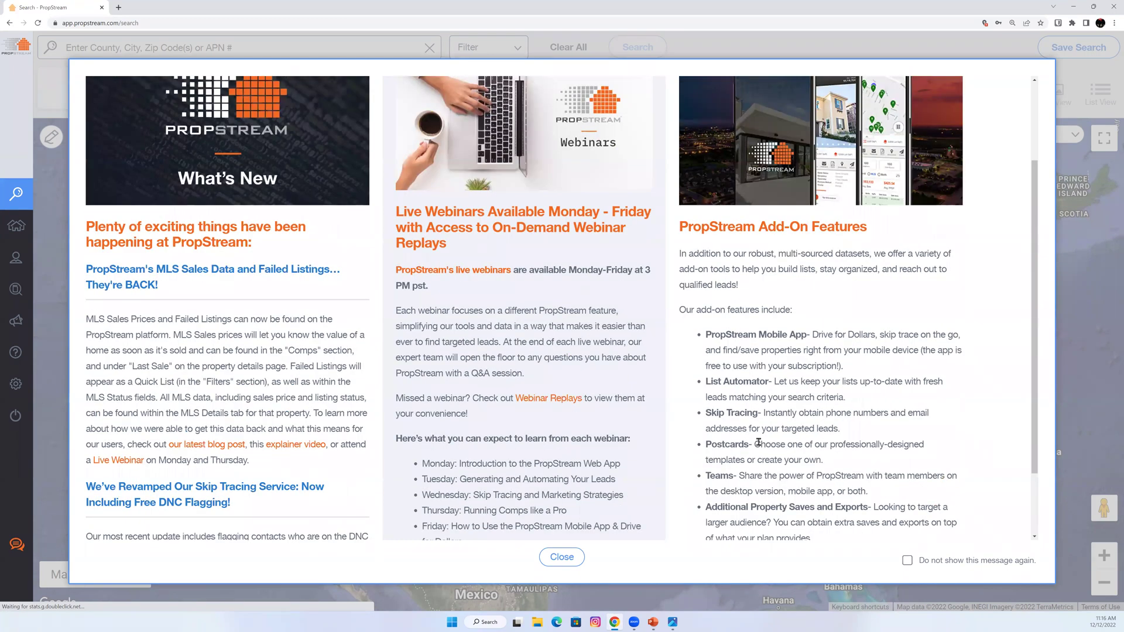
pyautogui.click(559, 558)
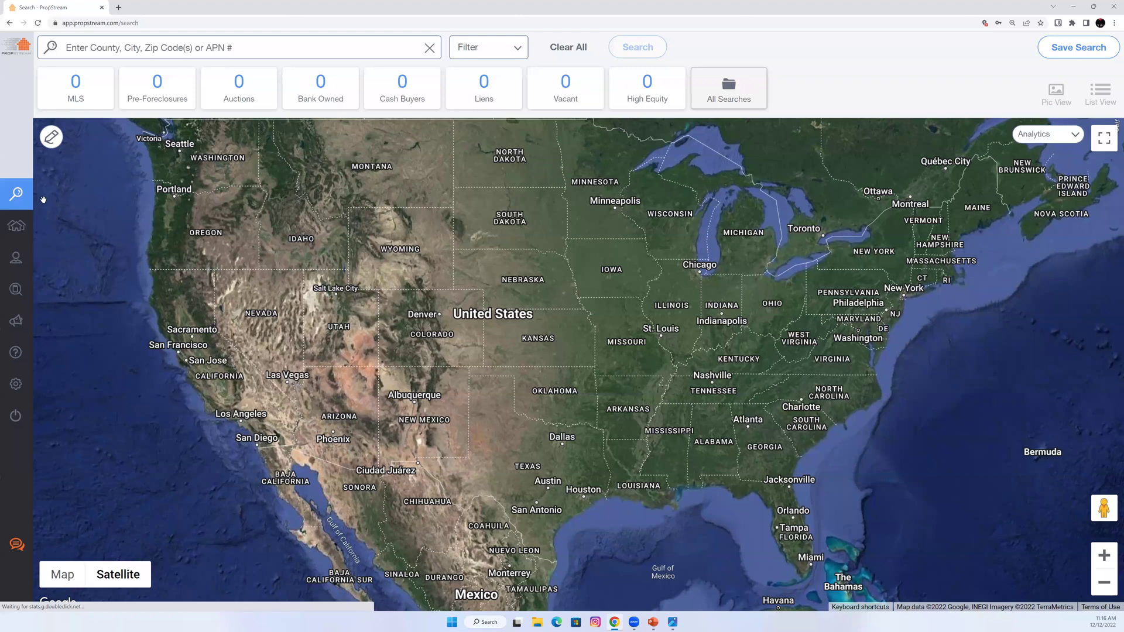
# Show the Recent Searches list with Nashville, TN, Denver, CO and street addresses.
pyautogui.moveTo(16, 193)
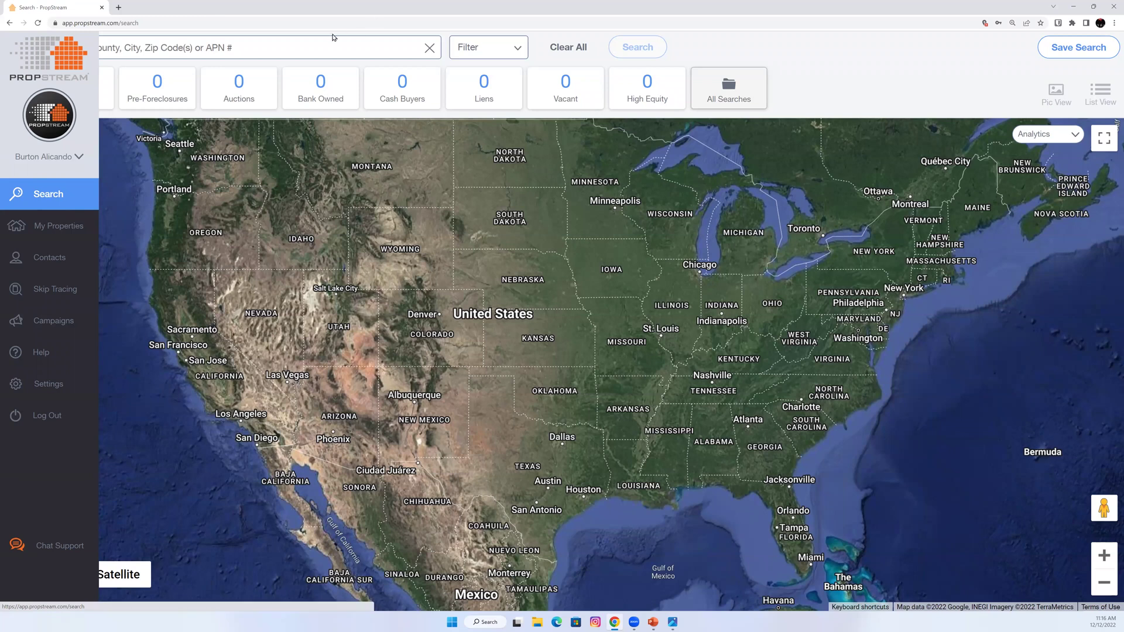
pyautogui.click(303, 47)
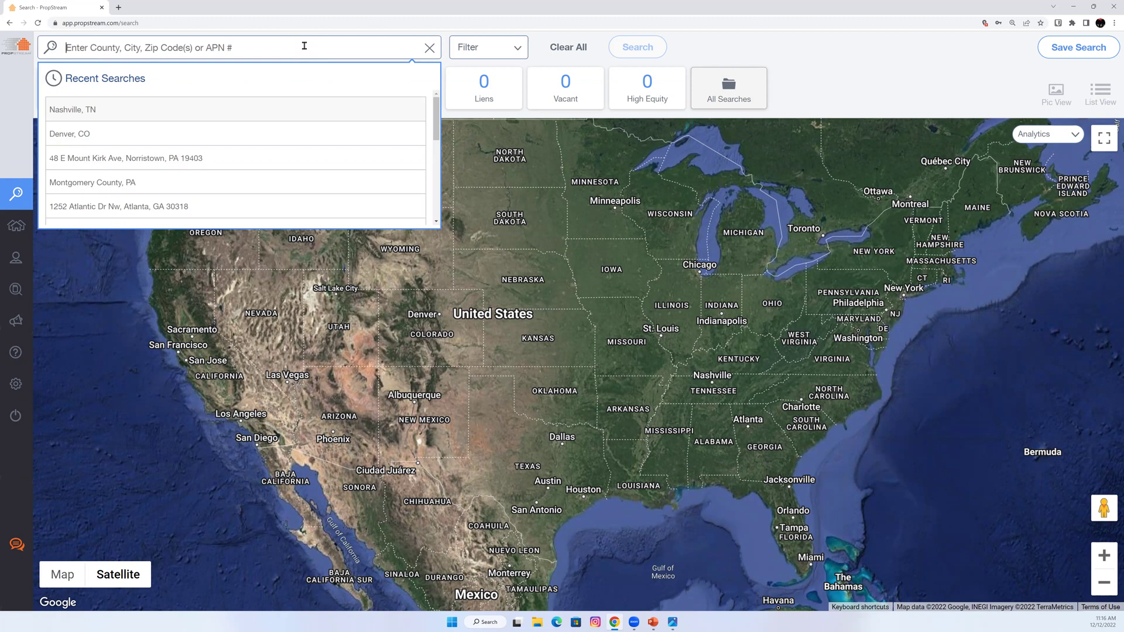
pyautogui.click(936, 76)
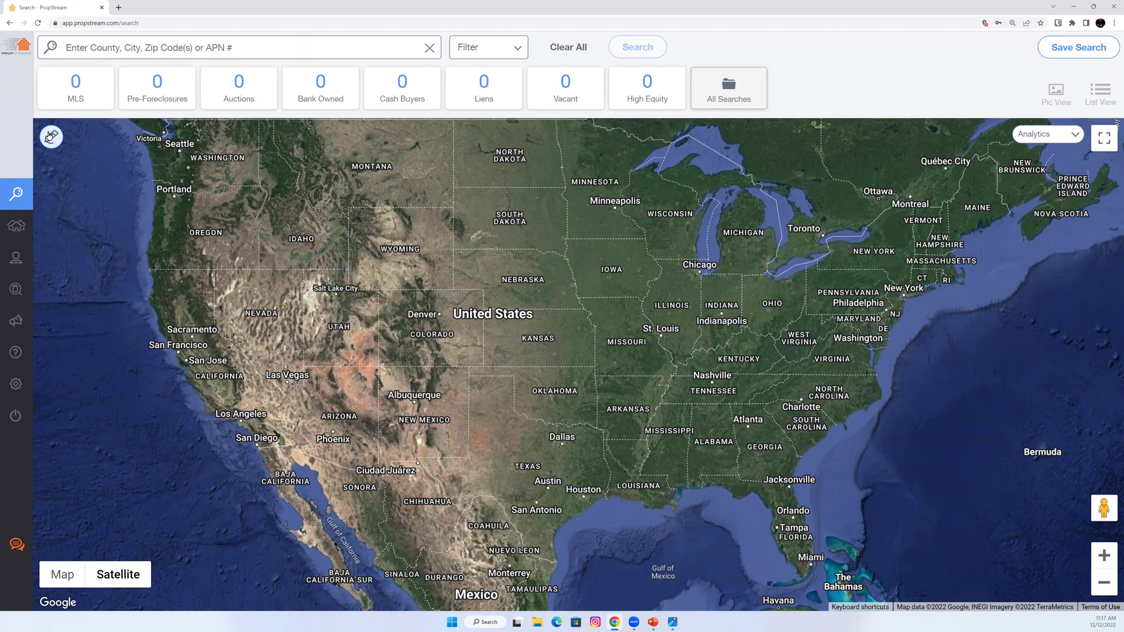
pyautogui.click(247, 52)
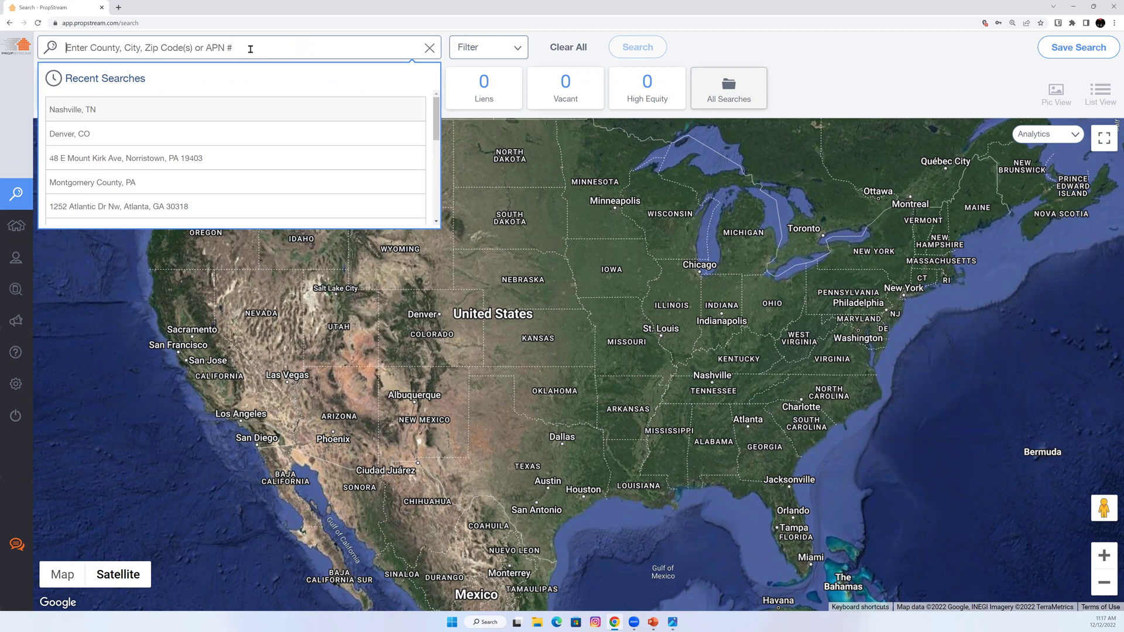
# Search for Minneapolis, MN, loading 368,889 unique properties with statistics.
pyautogui.write('nashville')
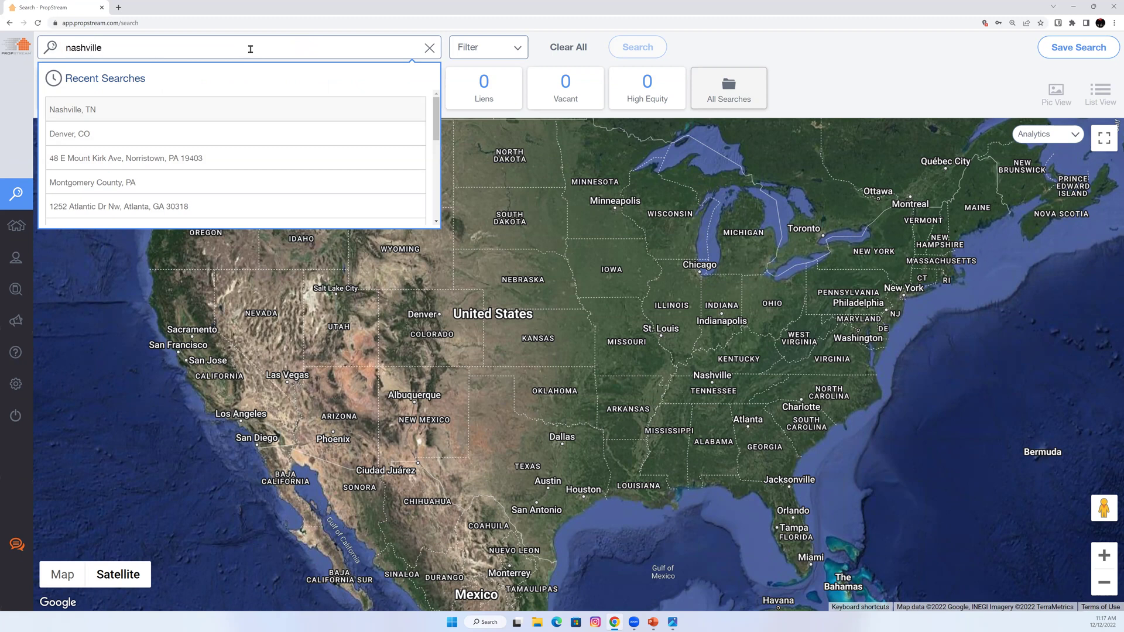
pyautogui.press('Return')
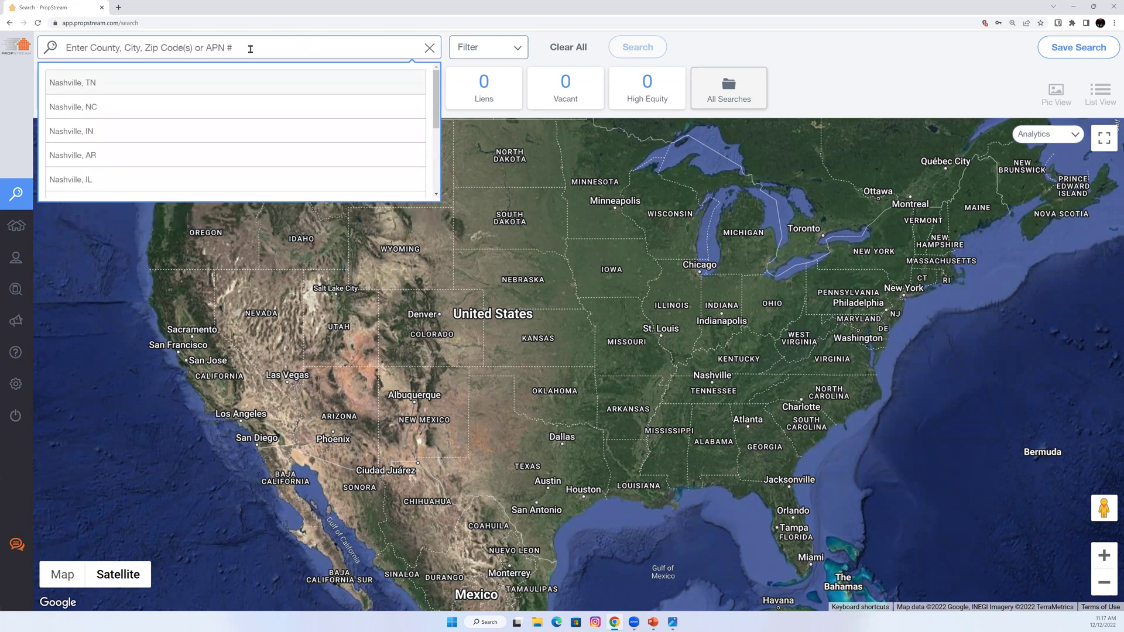
pyautogui.write('min')
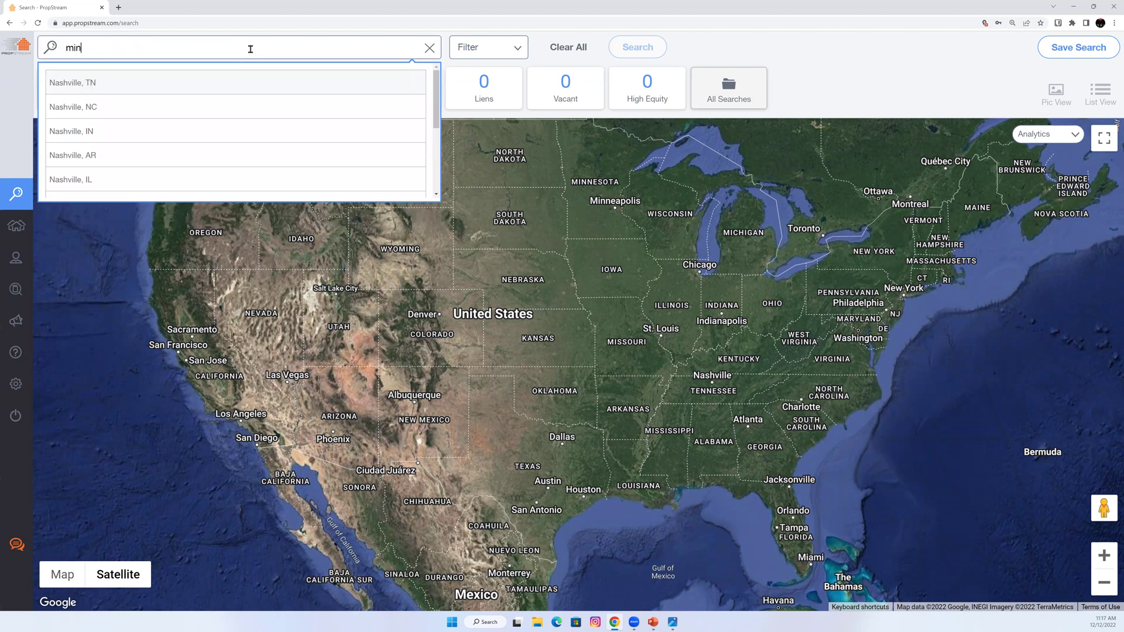
pyautogui.write('neapolis')
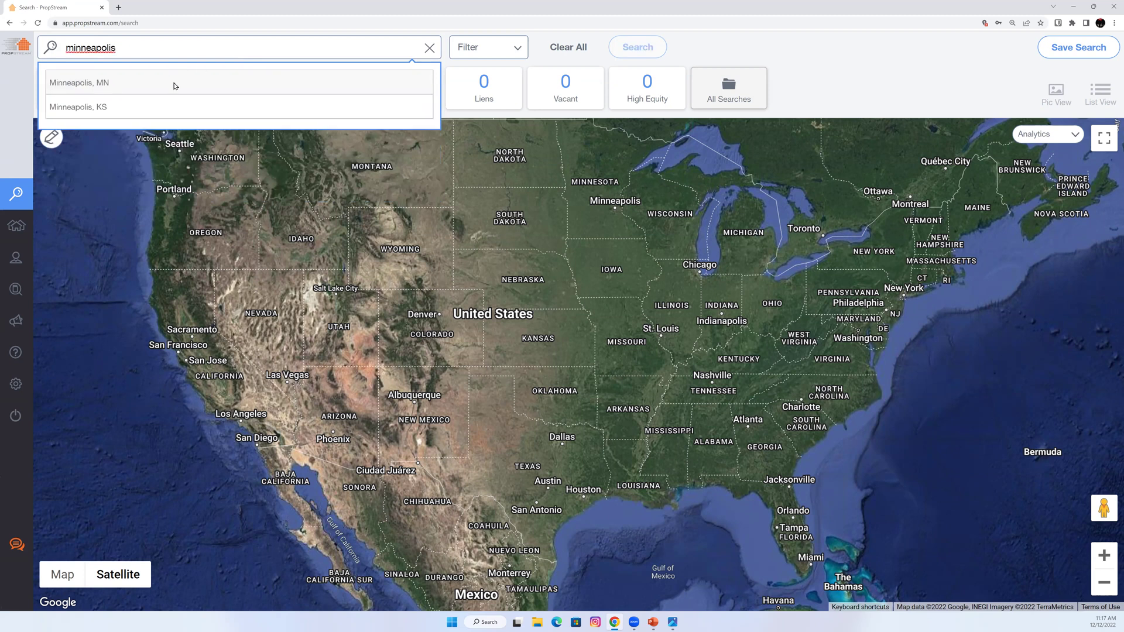
pyautogui.click(174, 86)
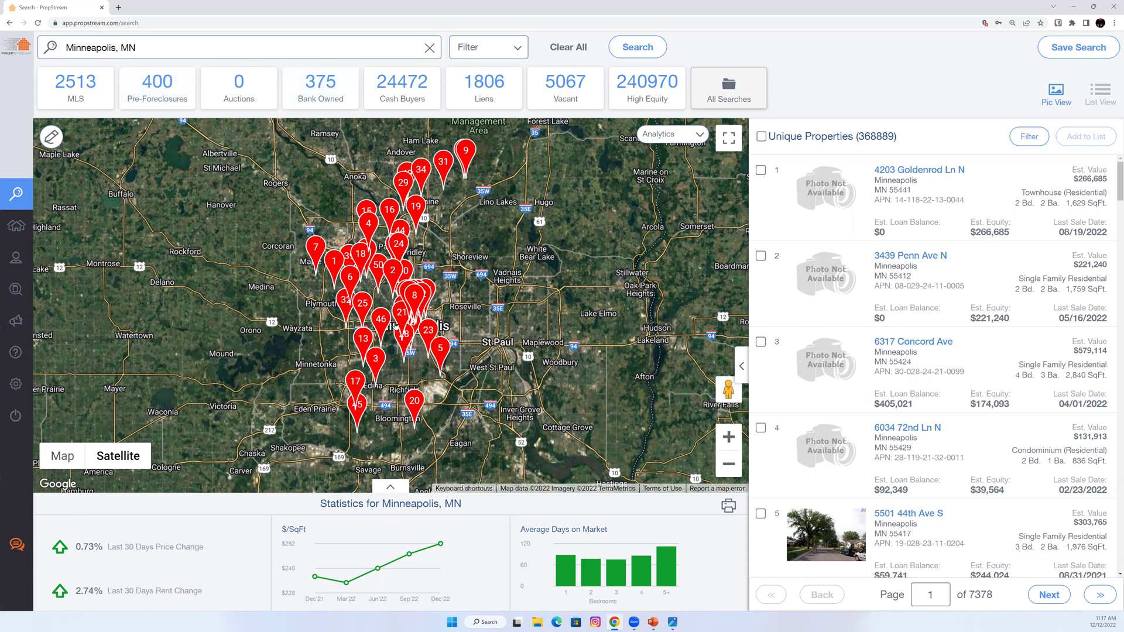
pyautogui.scroll(4, 376, 321)
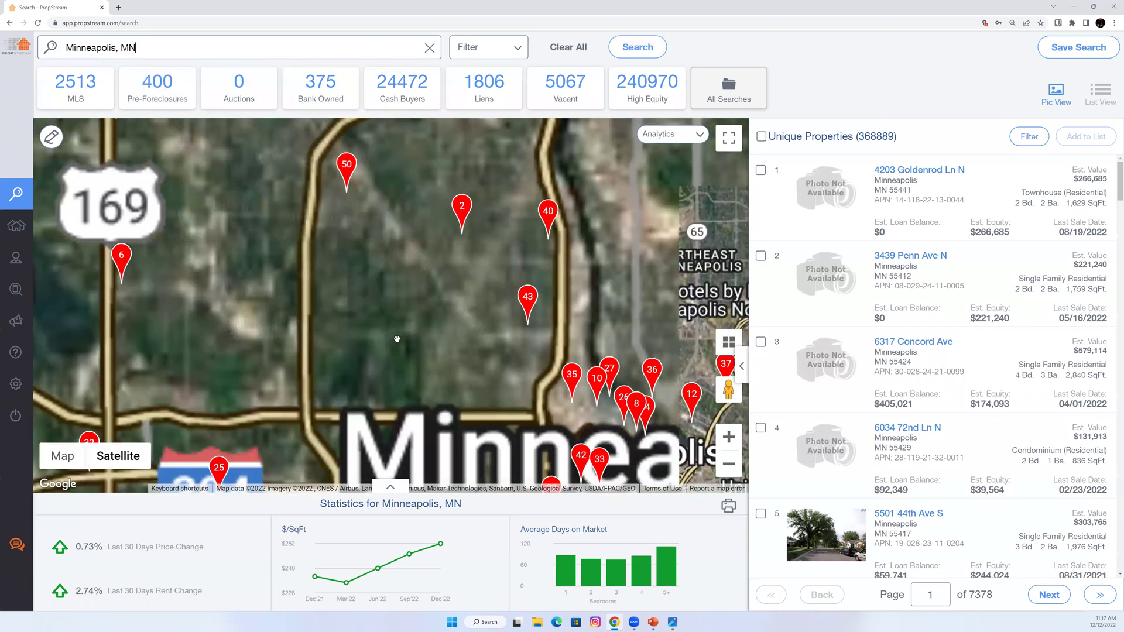
pyautogui.scroll(5, 520, 386)
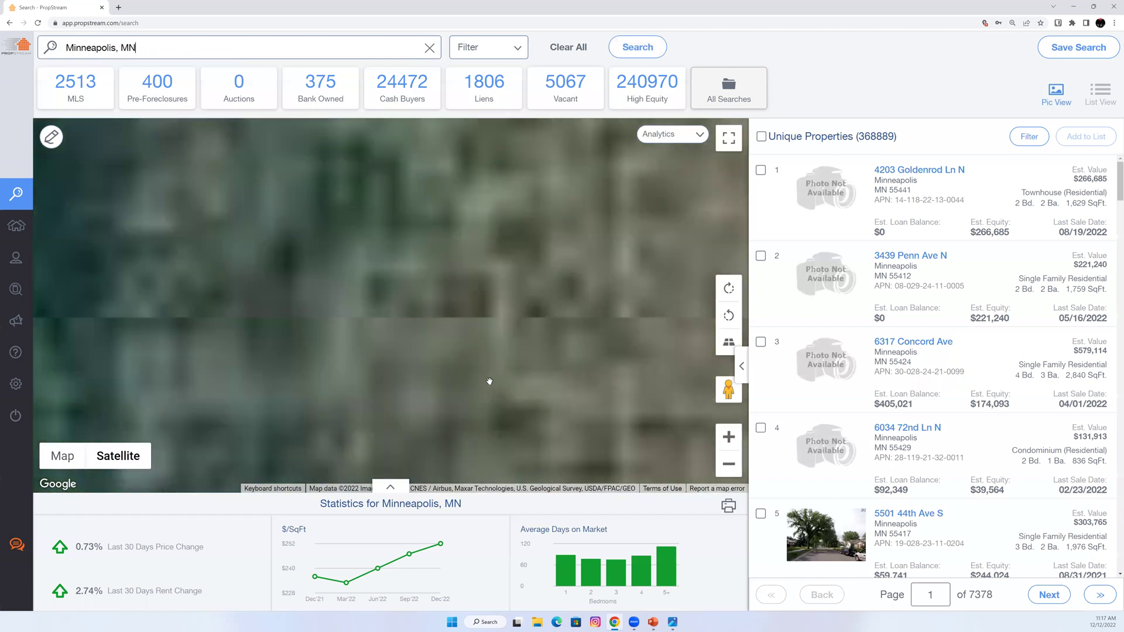
pyautogui.scroll(2, 400, 361)
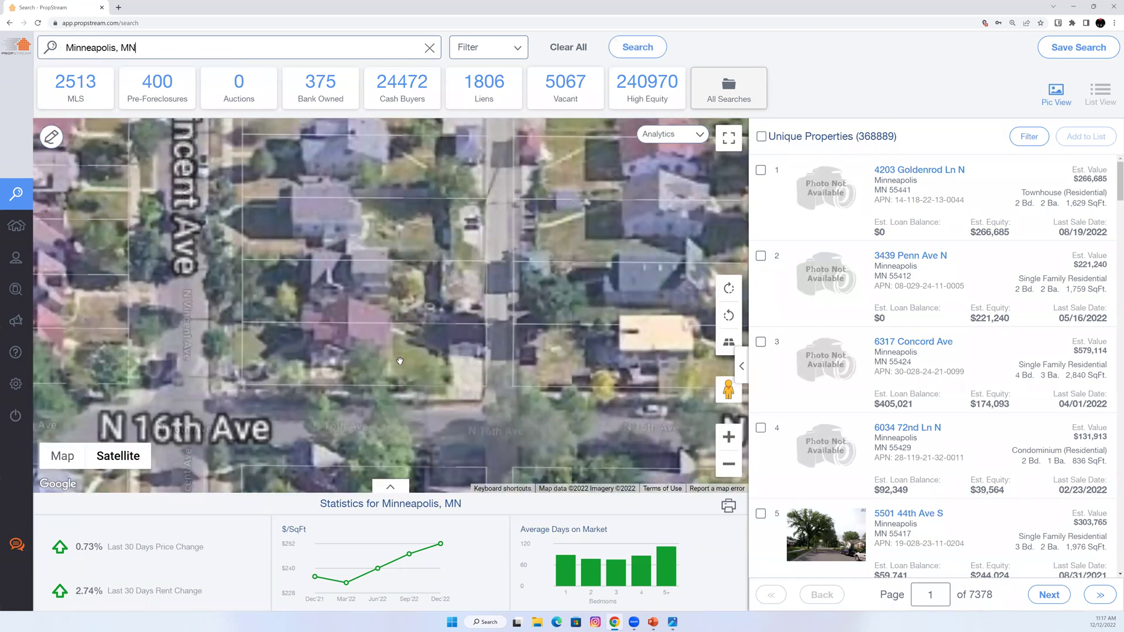
pyautogui.click(400, 360)
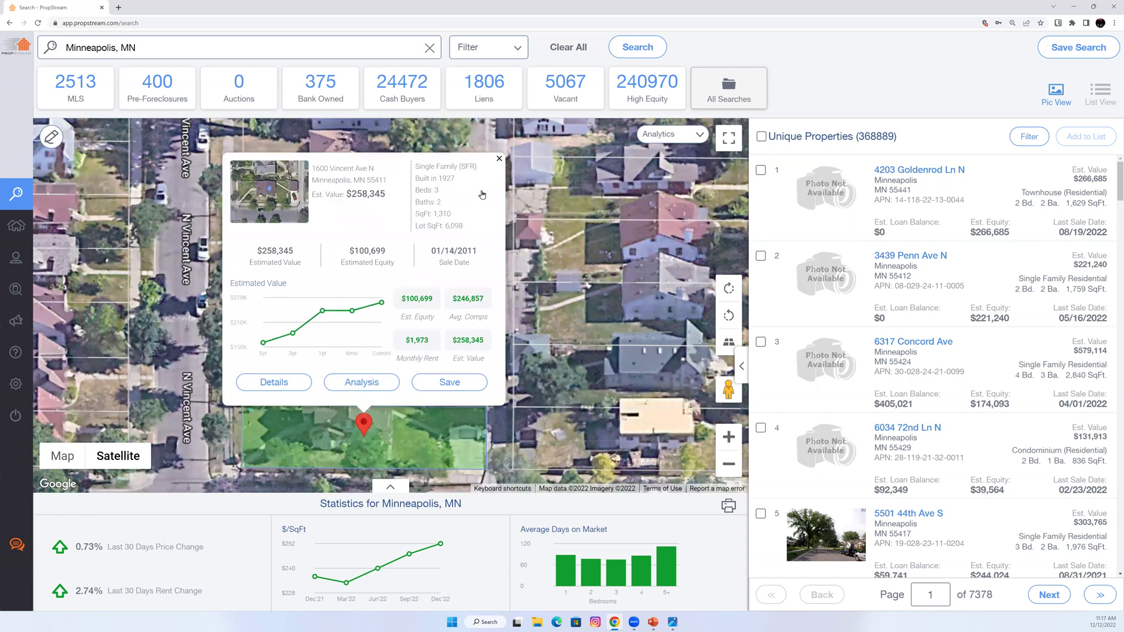
pyautogui.click(499, 159)
pyautogui.scroll(-1, 351, 274)
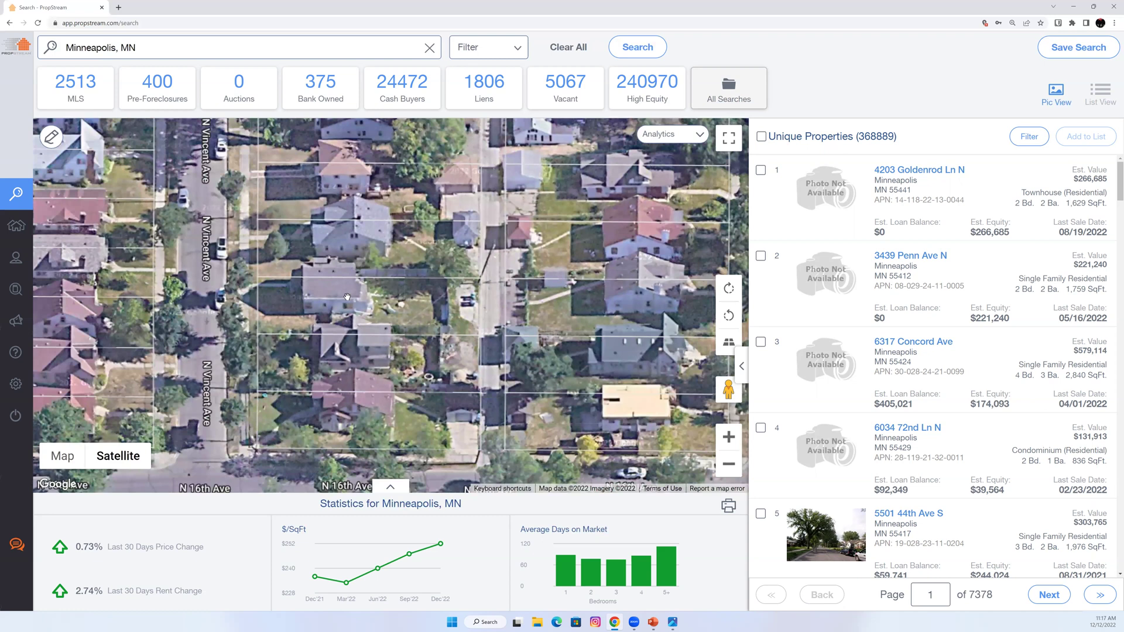
pyautogui.scroll(-3, 349, 299)
pyautogui.scroll(-3, 351, 313)
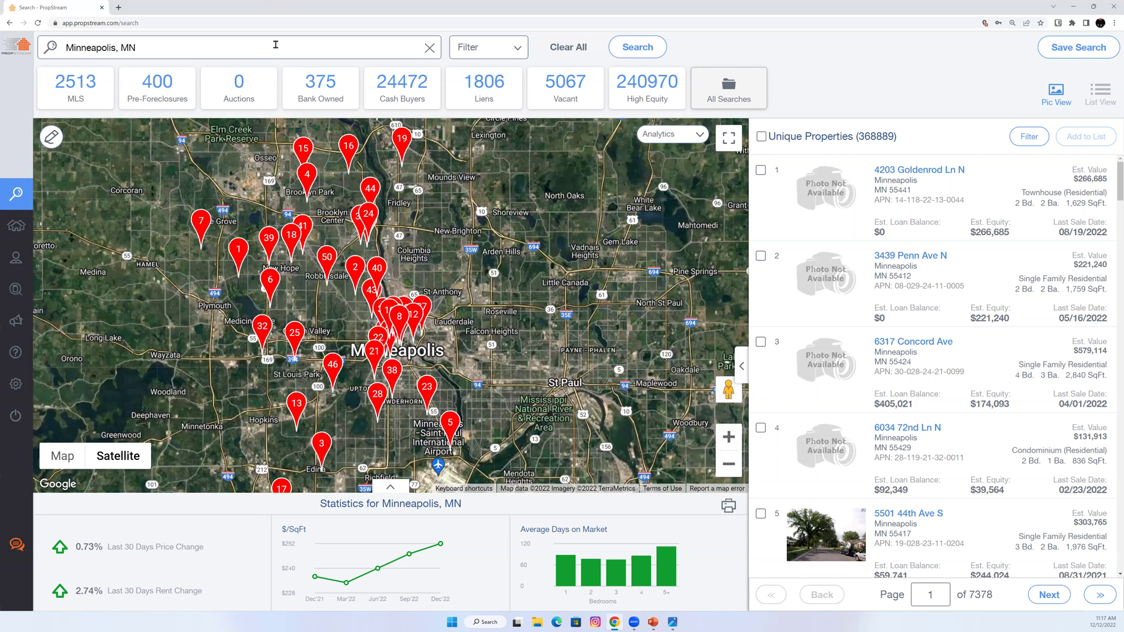
pyautogui.click(276, 44)
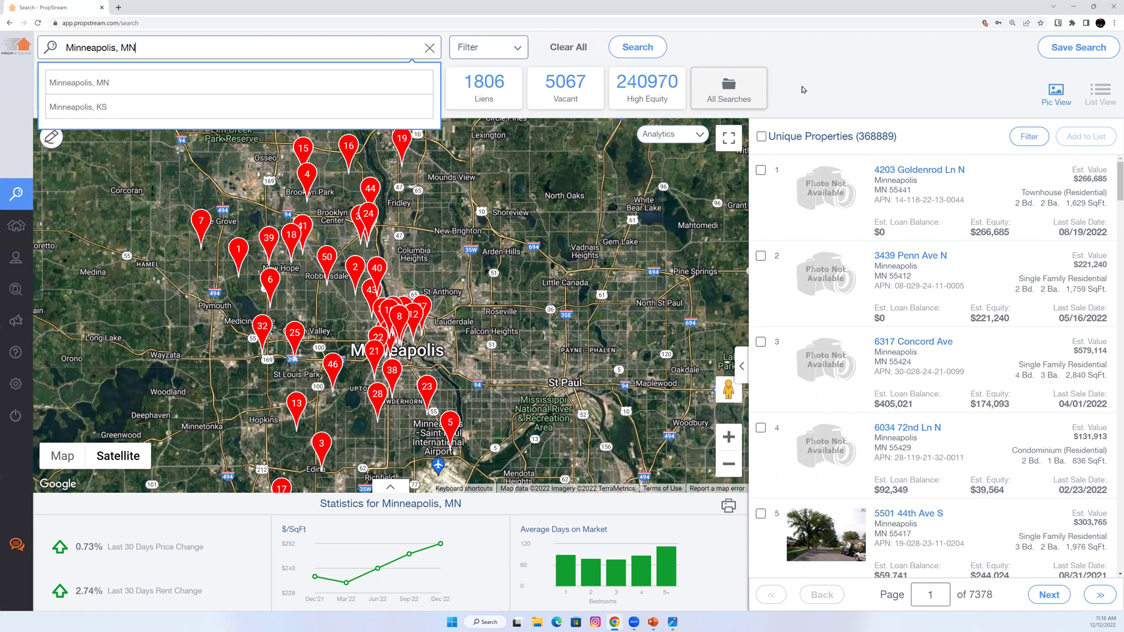
pyautogui.moveTo(897, 137); pyautogui.dragTo(823, 157)
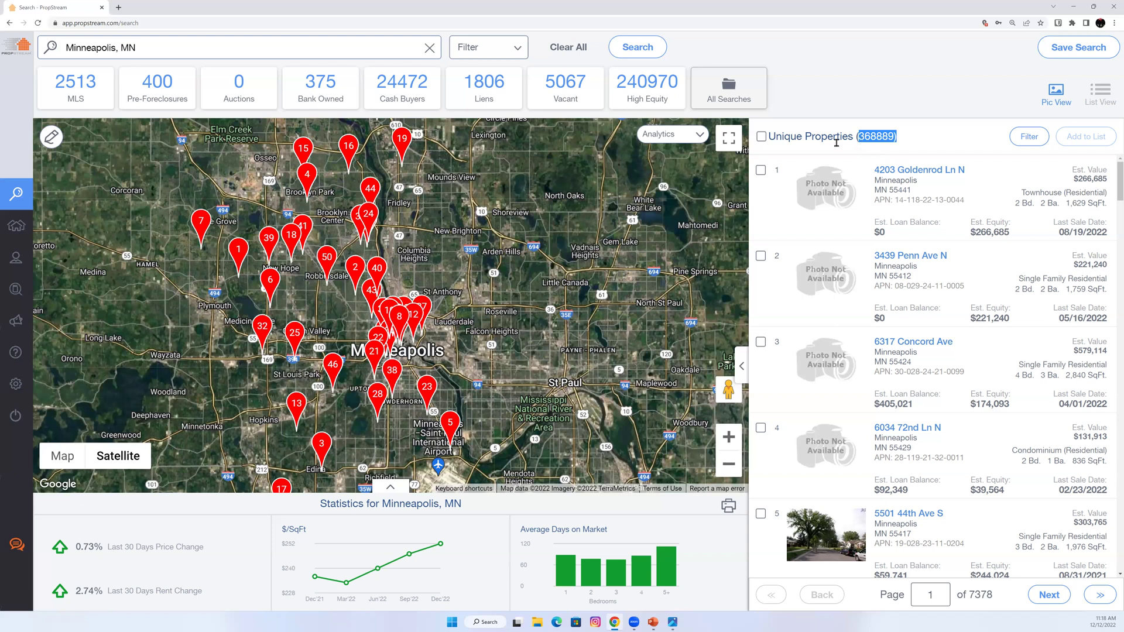
pyautogui.click(69, 87)
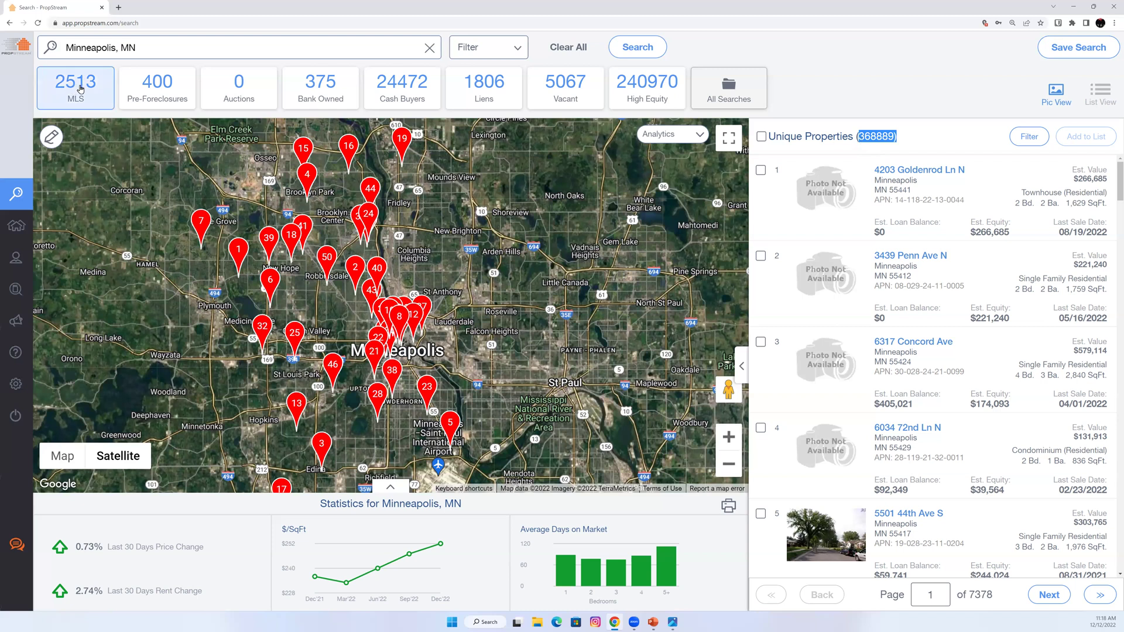
pyautogui.click(146, 96)
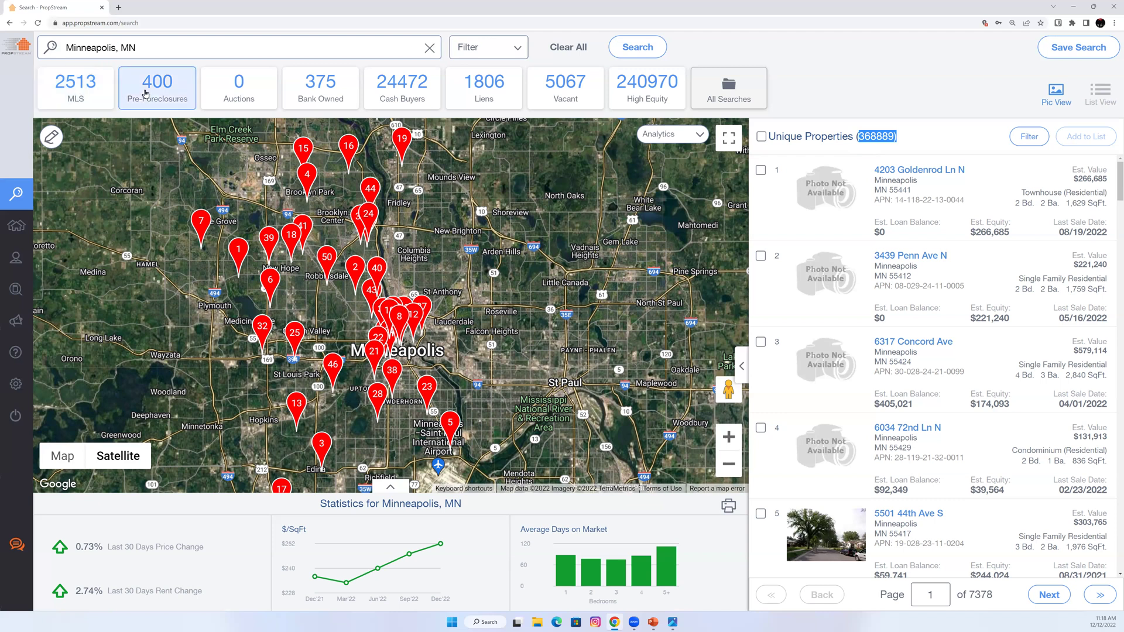
pyautogui.click(215, 100)
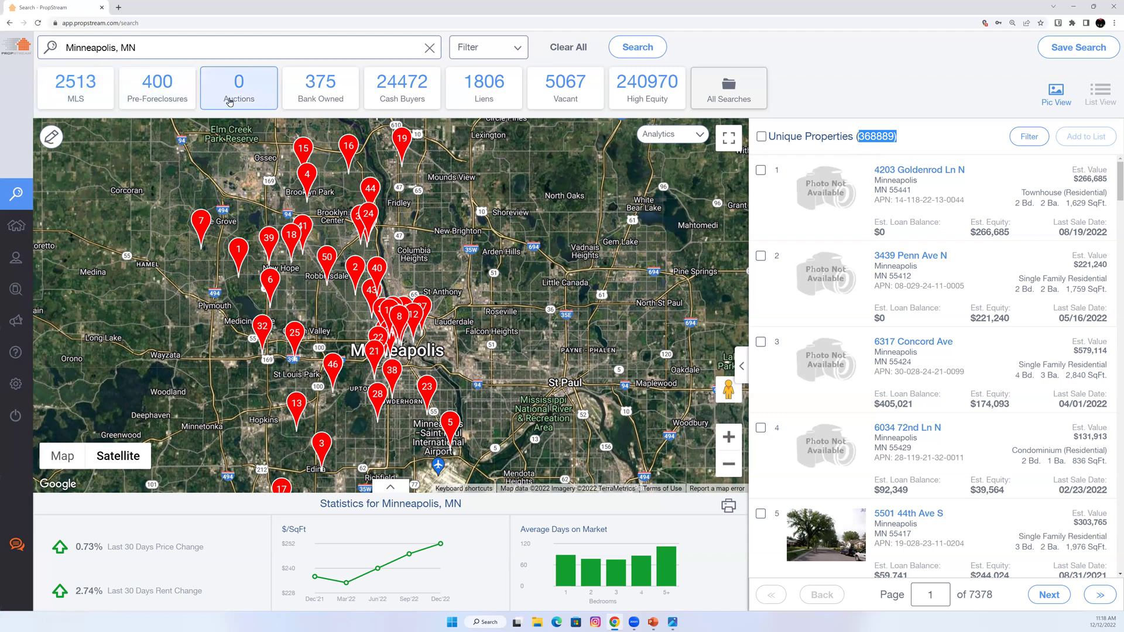
pyautogui.click(302, 105)
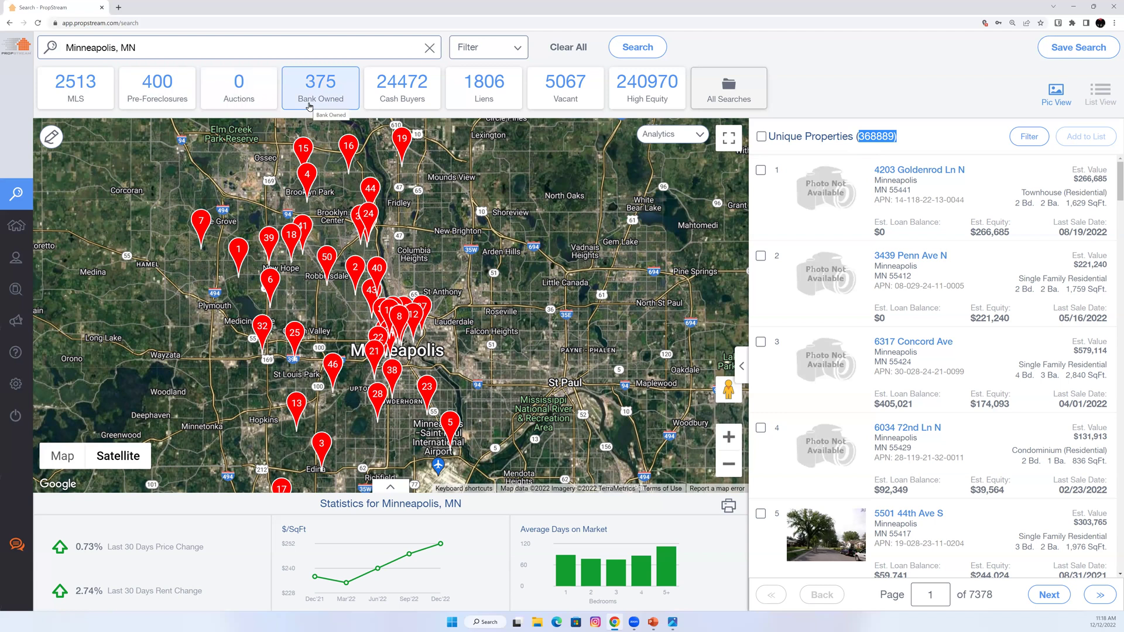
pyautogui.click(408, 100)
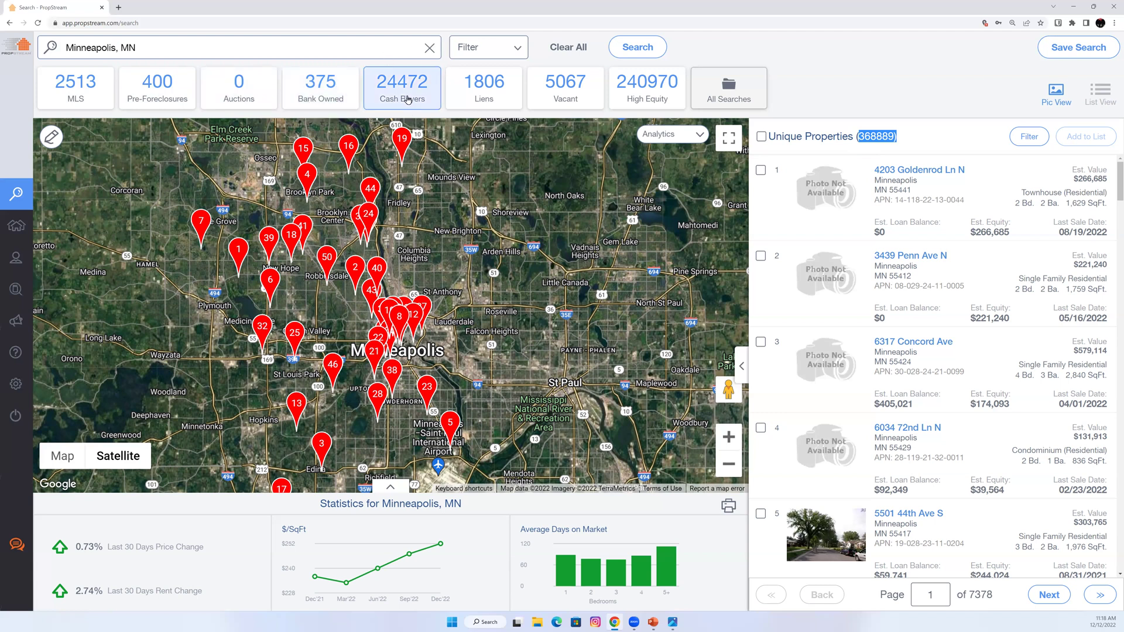
pyautogui.click(482, 98)
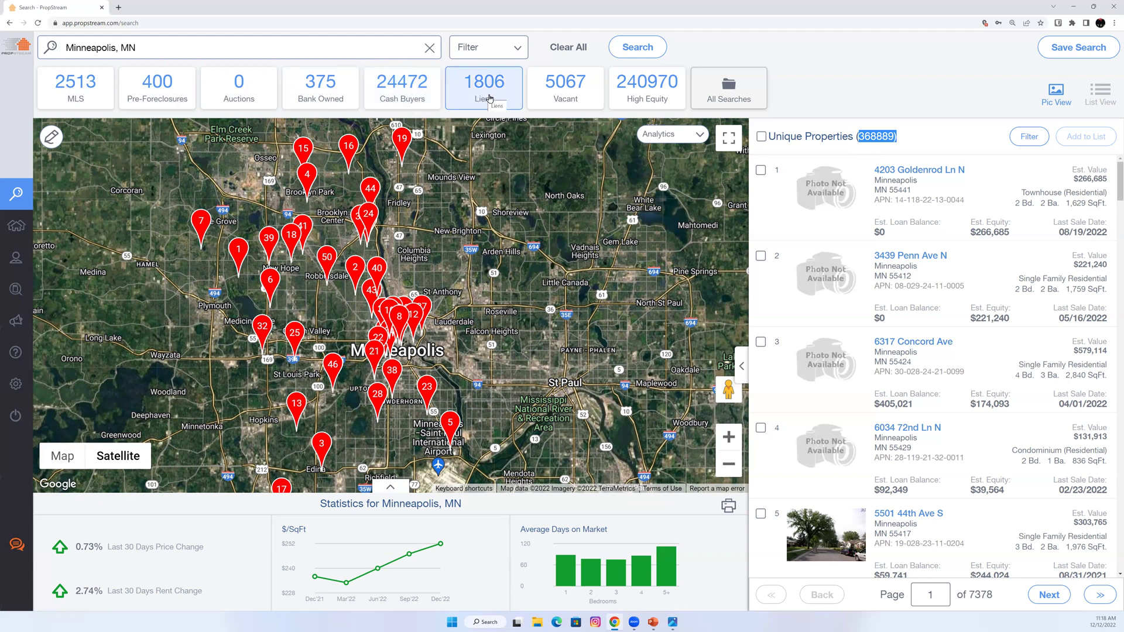
pyautogui.click(542, 102)
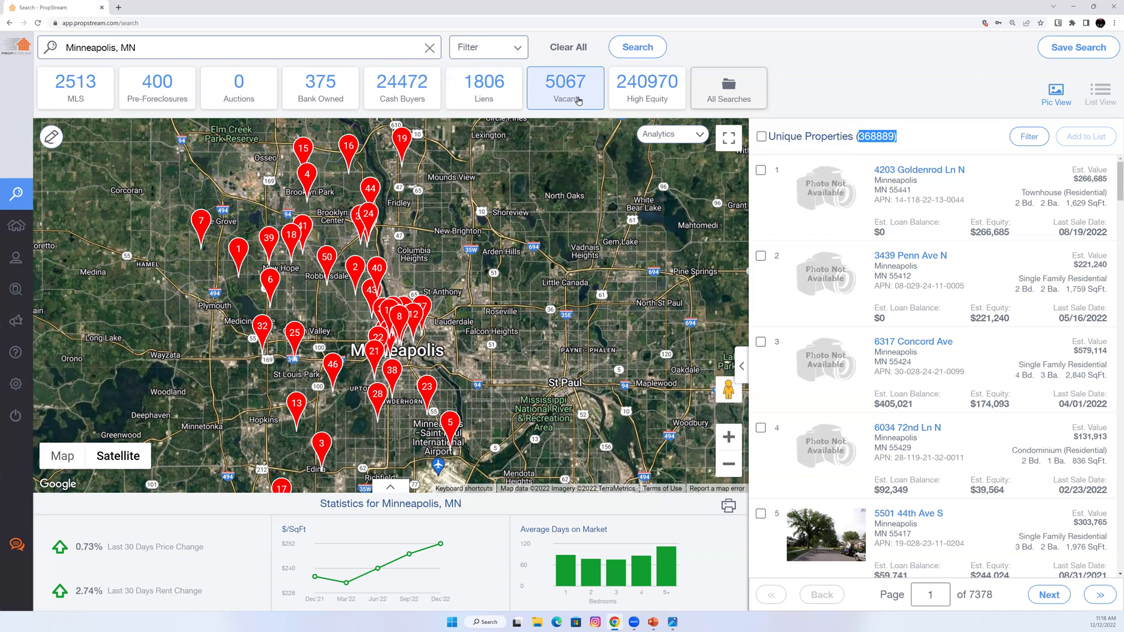
pyautogui.click(628, 102)
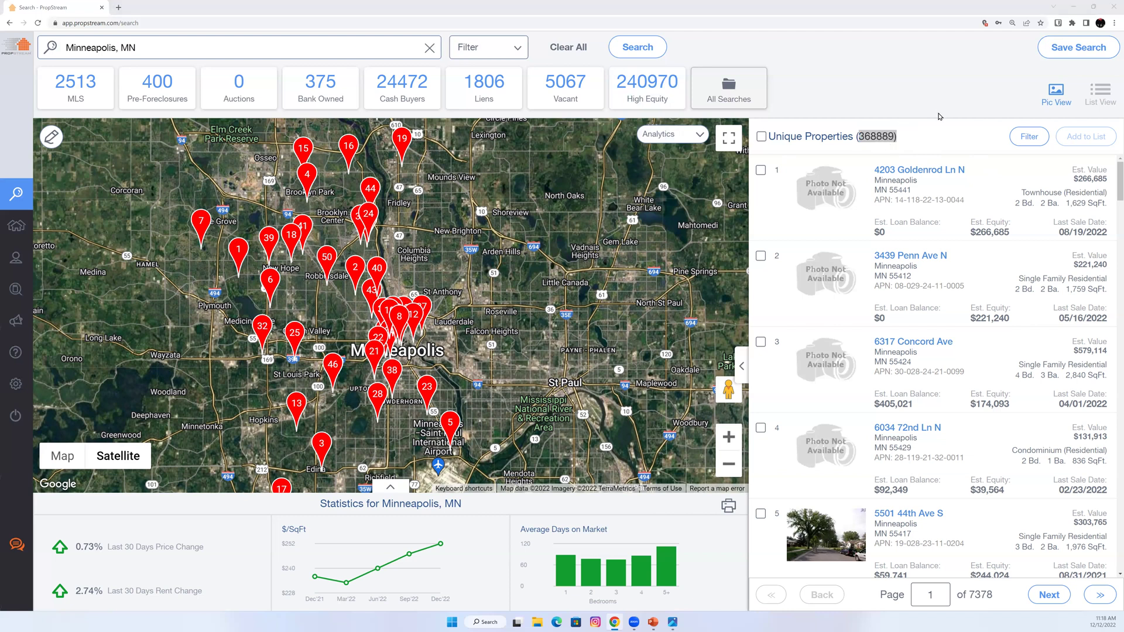
pyautogui.hotkey('alt', 'Tab')
pyautogui.moveTo(520, 216); pyautogui.dragTo(488, 226)
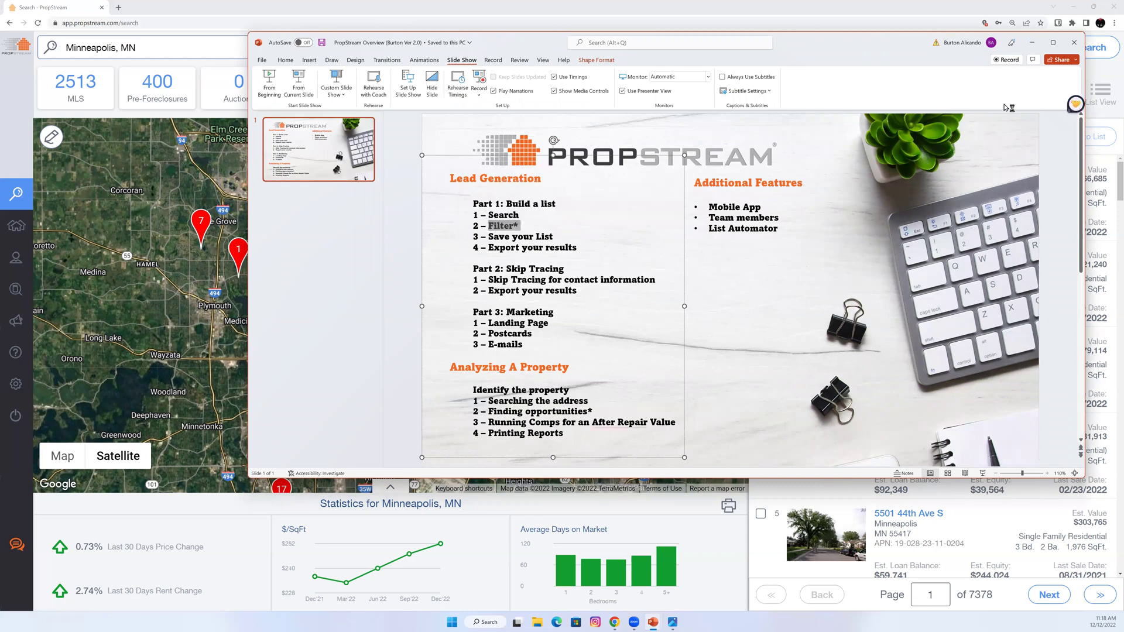
pyautogui.click(1031, 43)
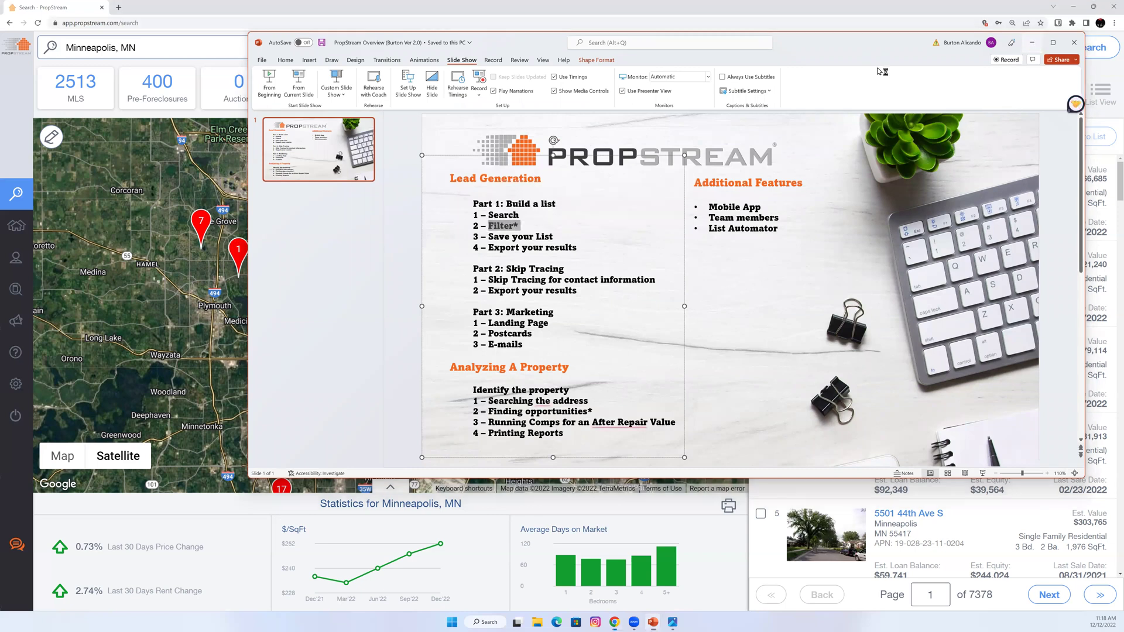
pyautogui.click(483, 48)
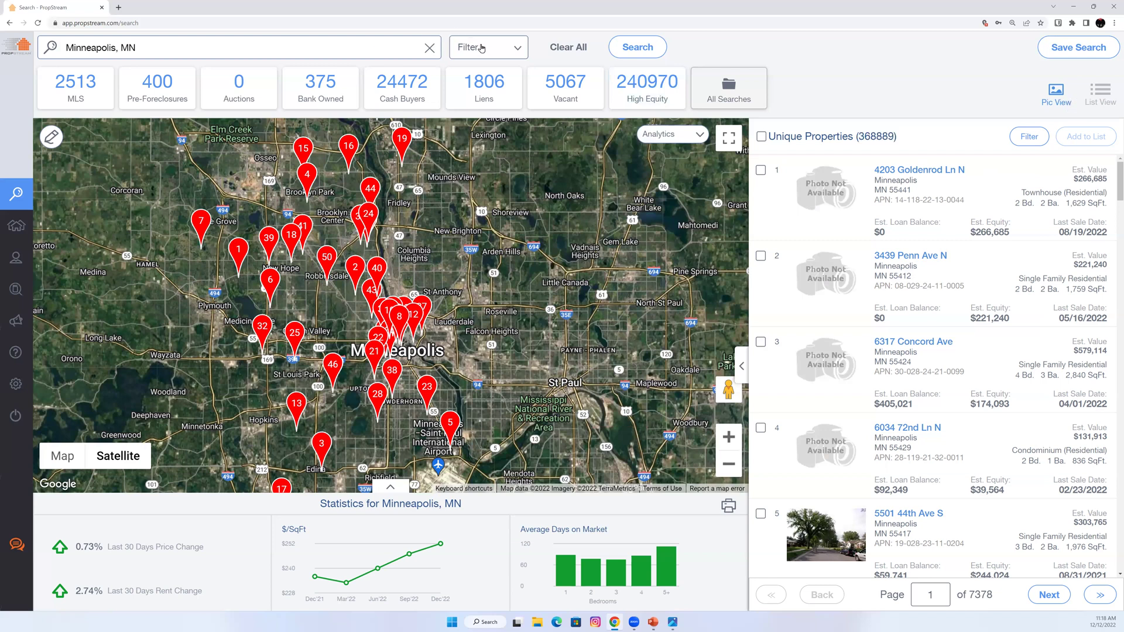
# Apply the Tax Delinquencies quick list, narrowing Minneapolis results to 10,142 properties.
pyautogui.click(297, 143)
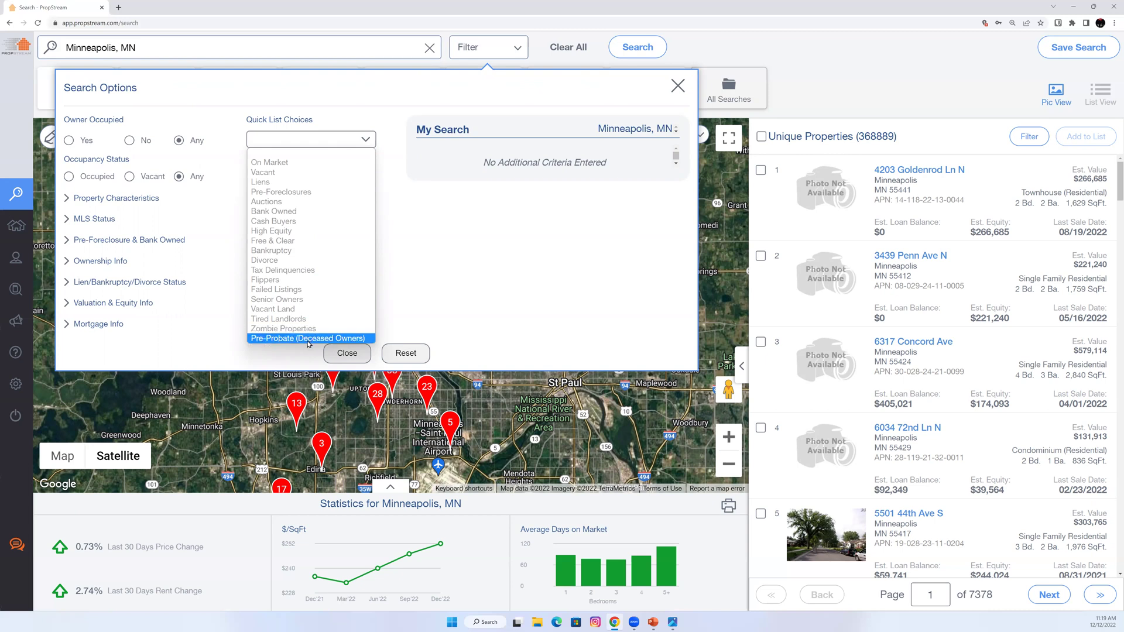
pyautogui.click(490, 56)
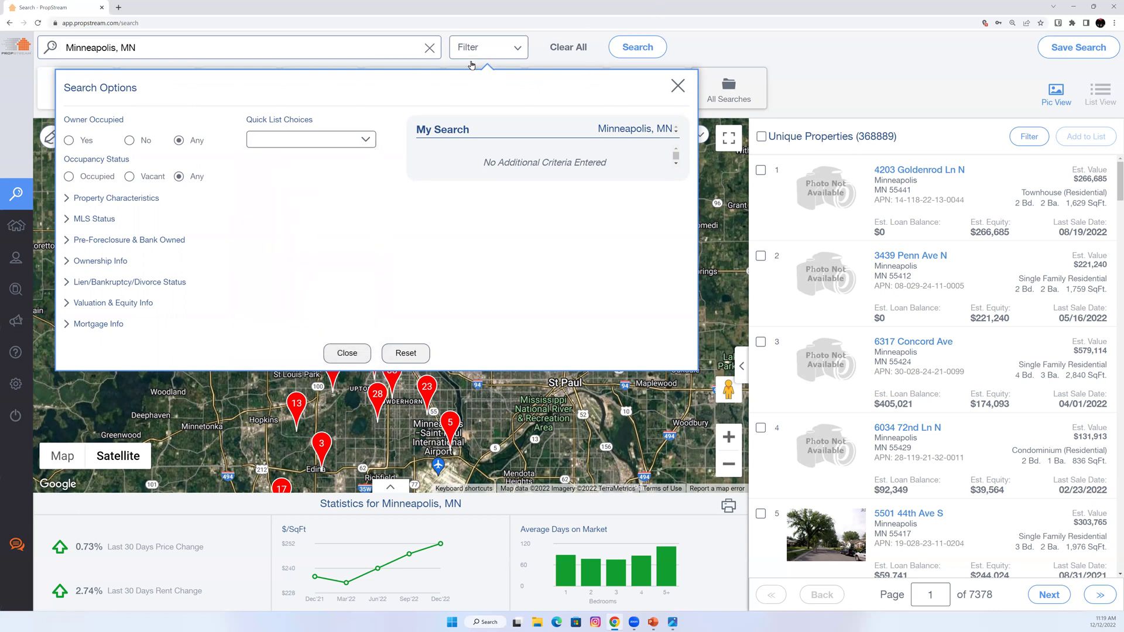
pyautogui.click(462, 72)
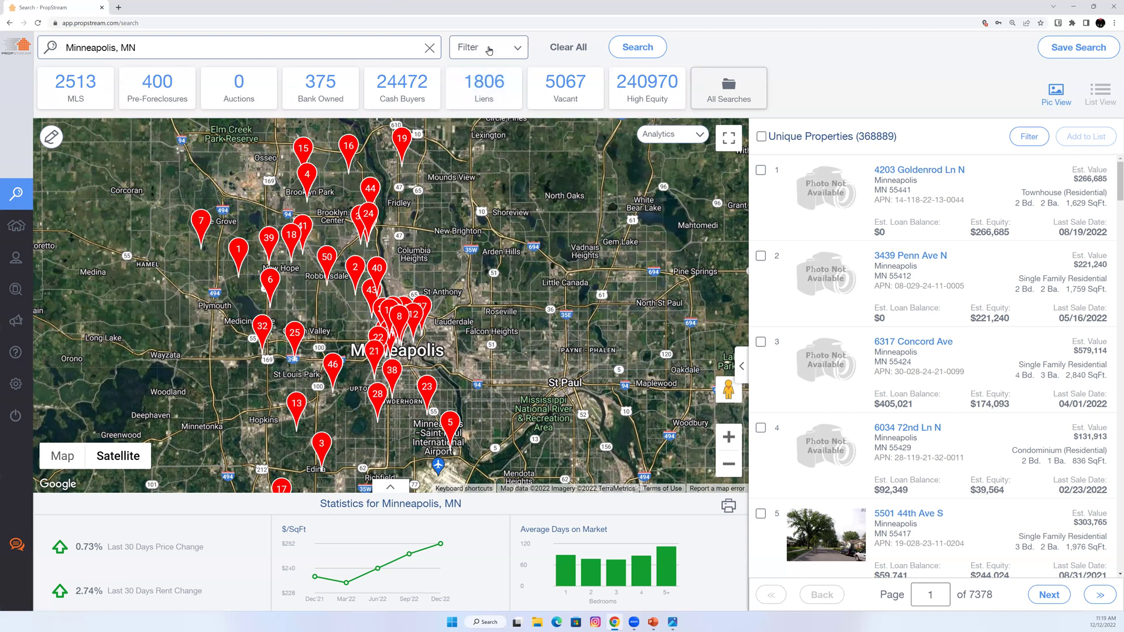
pyautogui.click(340, 145)
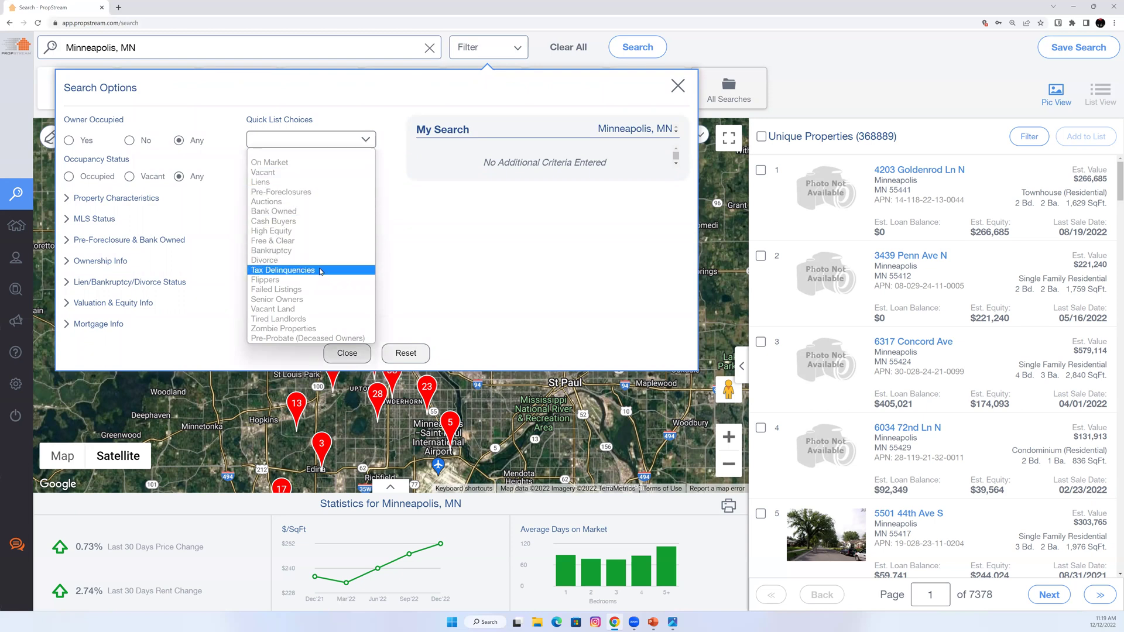
pyautogui.click(329, 270)
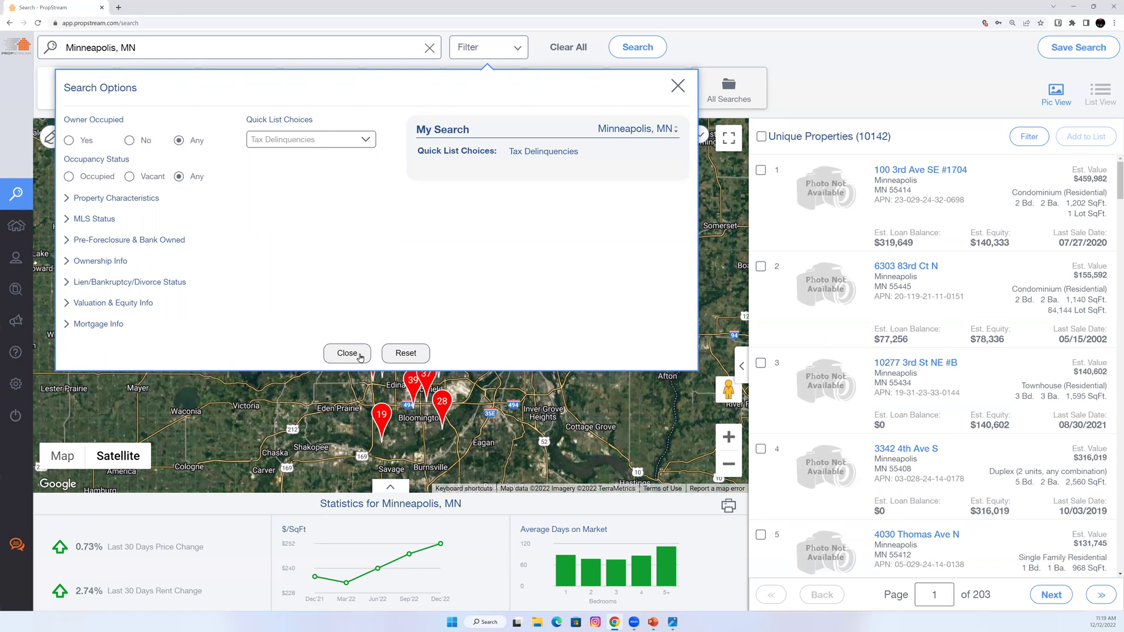
pyautogui.click(761, 522)
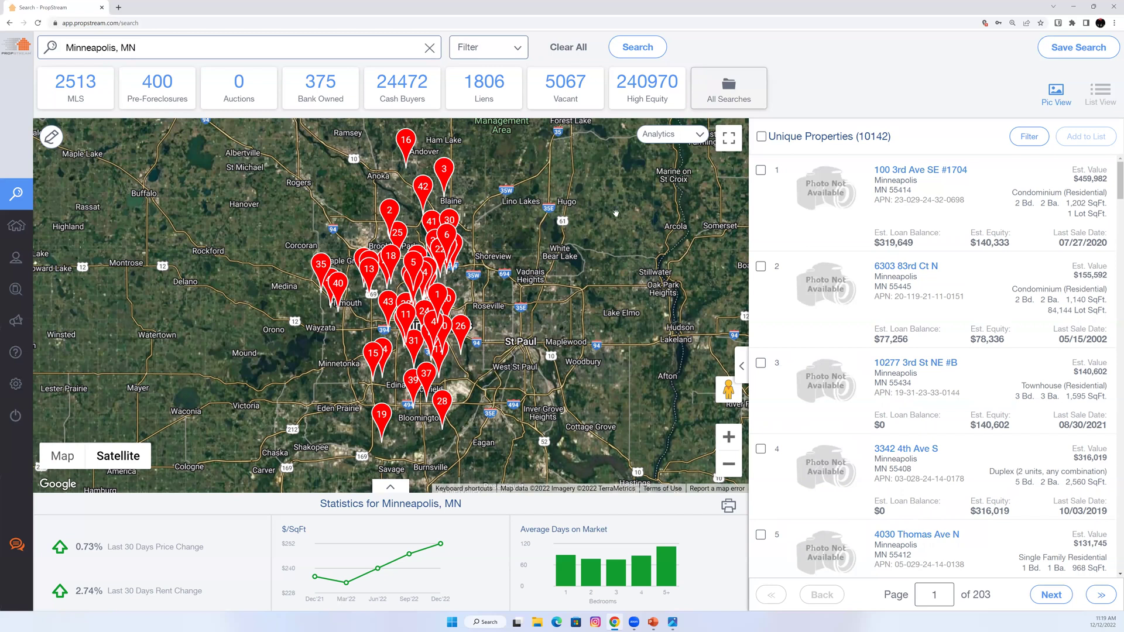
pyautogui.click(508, 53)
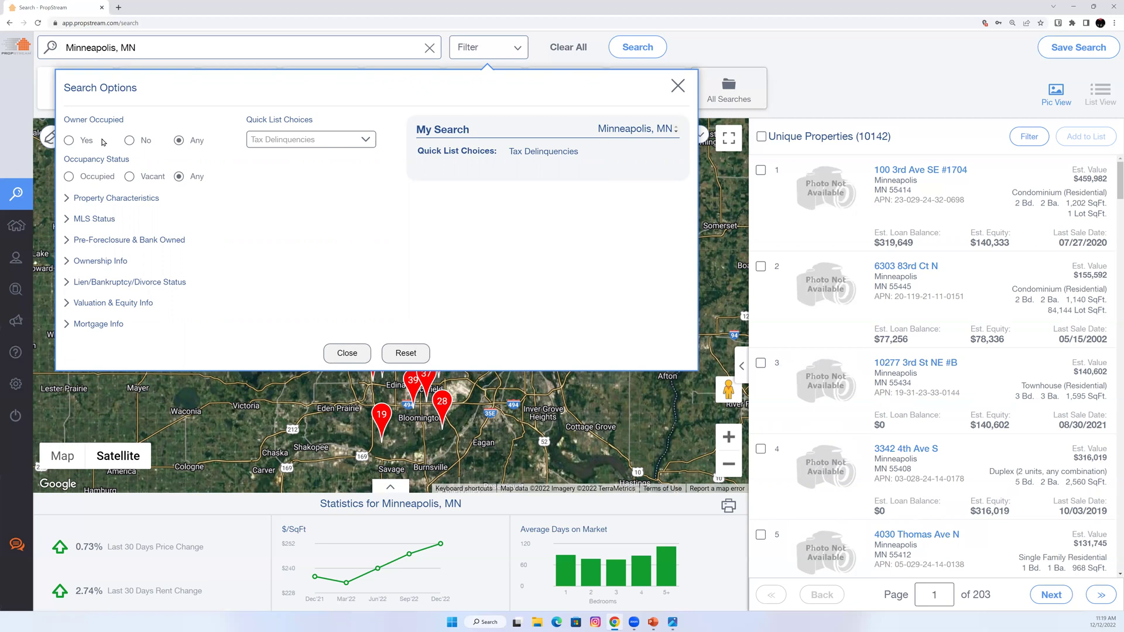
# Try Owner Occupied Yes and No, then return it to Any.
pyautogui.click(70, 141)
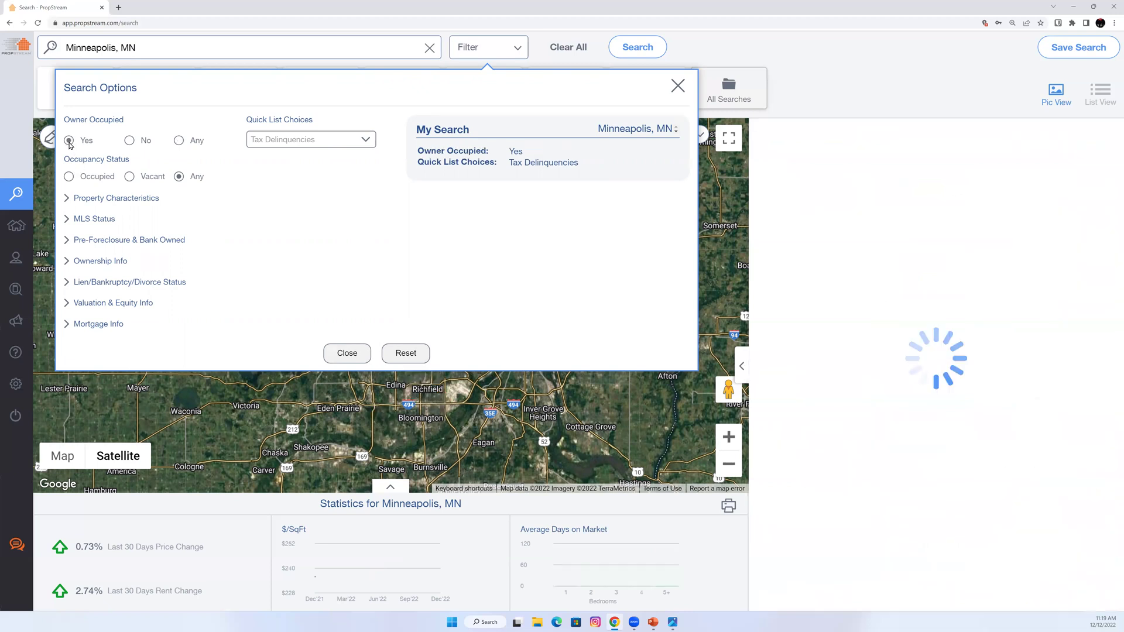
pyautogui.click(130, 141)
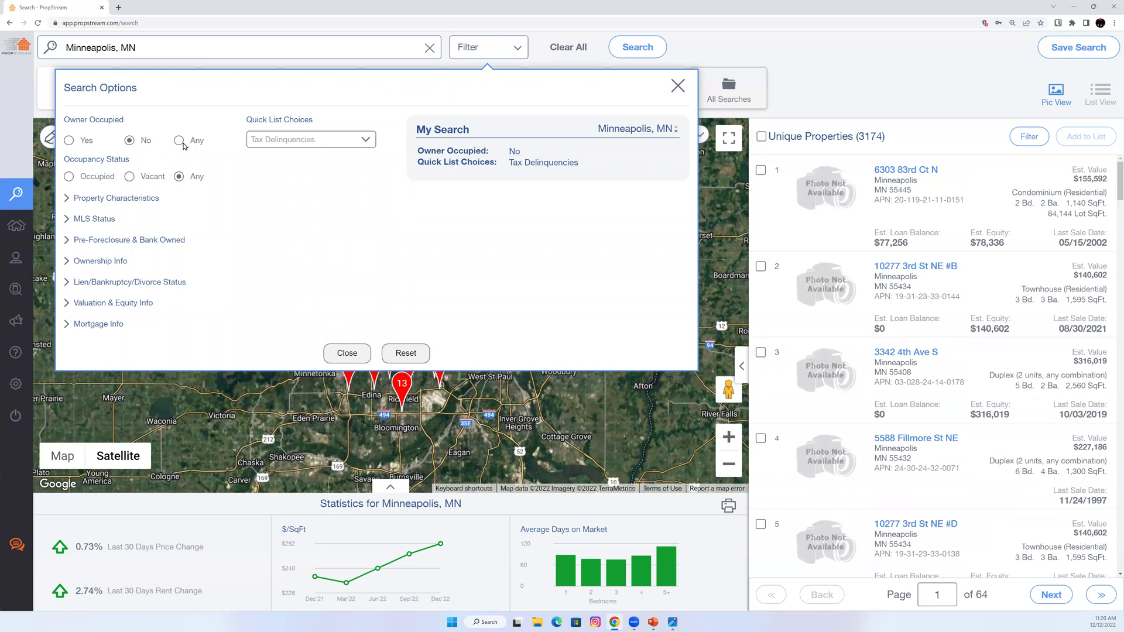
pyautogui.click(178, 141)
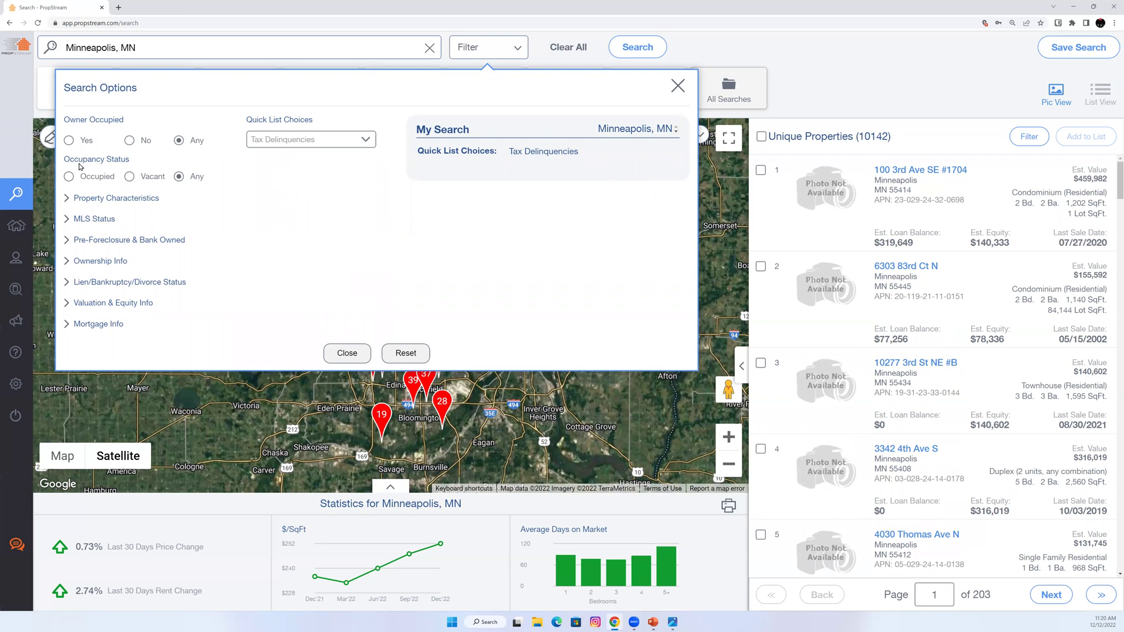
# Try Occupied and Vacant occupancy, reset to Any, and expand Property Characteristics.
pyautogui.click(93, 177)
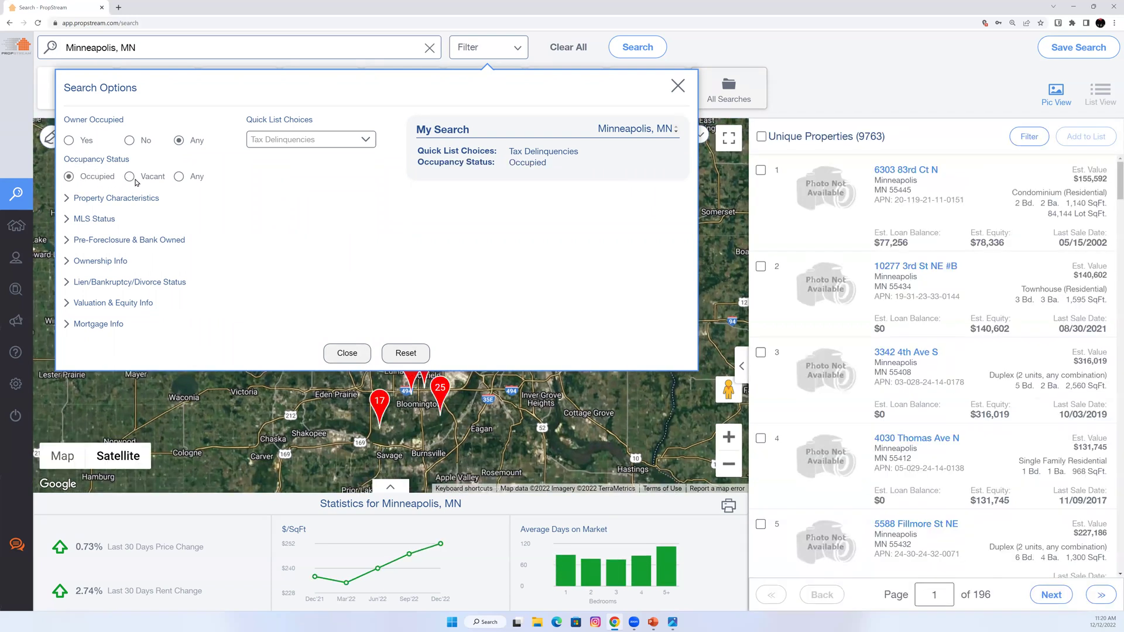
pyautogui.click(132, 178)
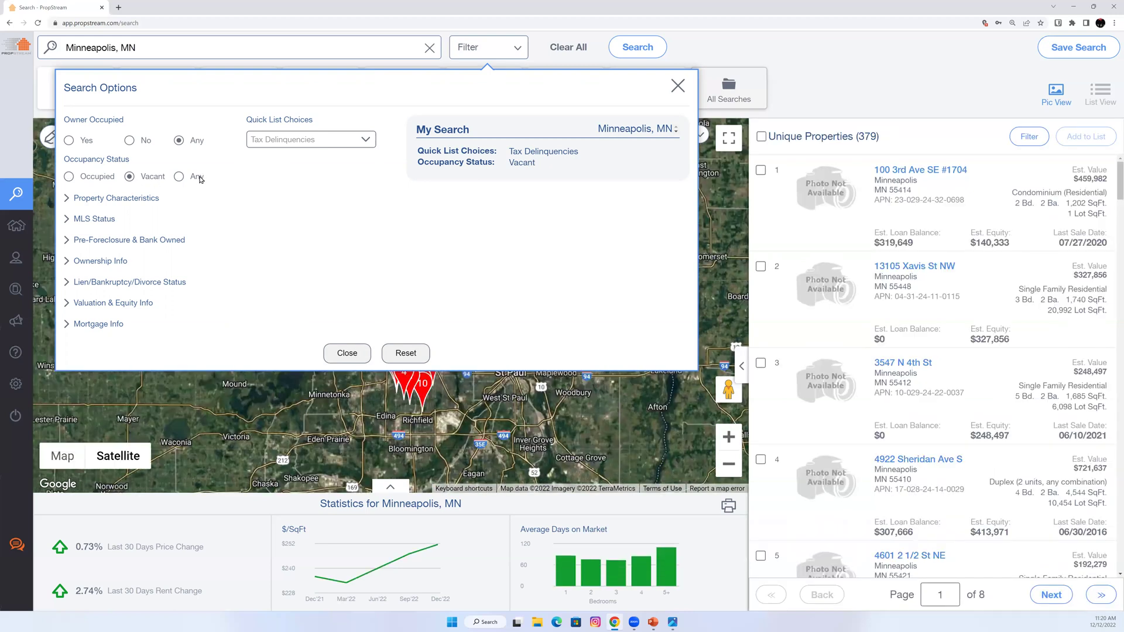
pyautogui.click(197, 178)
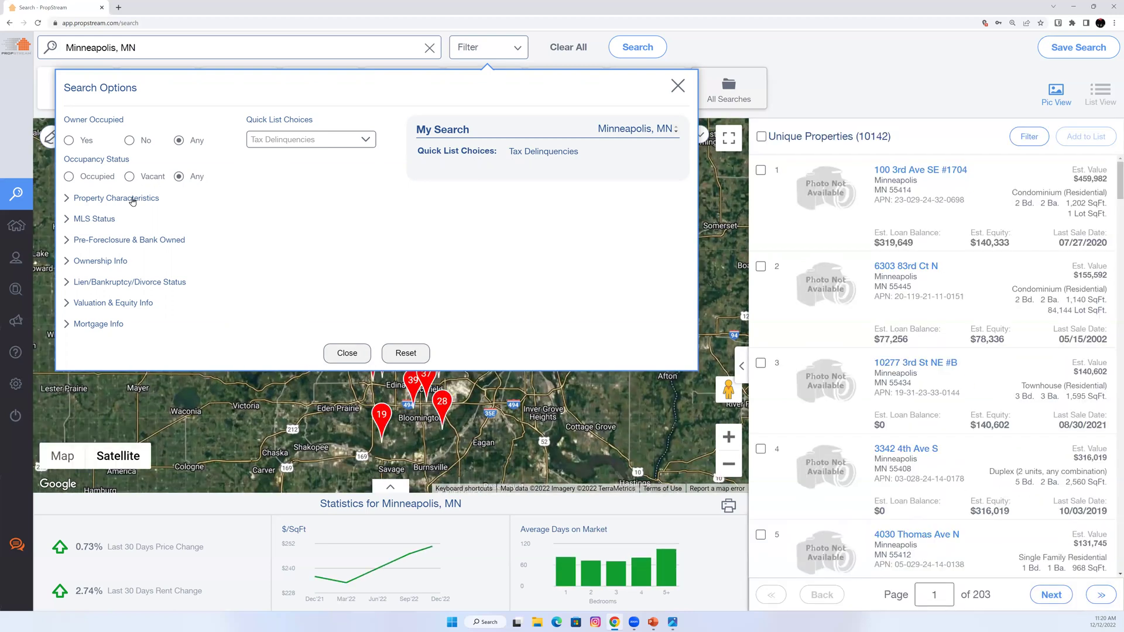
pyautogui.click(110, 200)
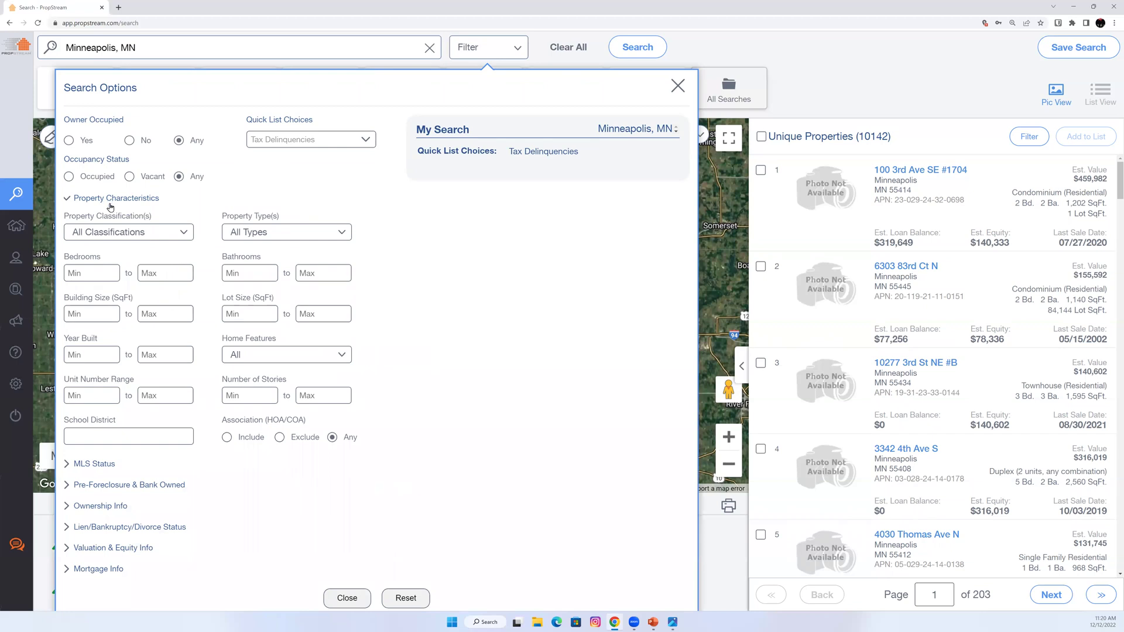
# Browse property classification and type lists, then swap Property Characteristics for MLS Status.
pyautogui.click(118, 233)
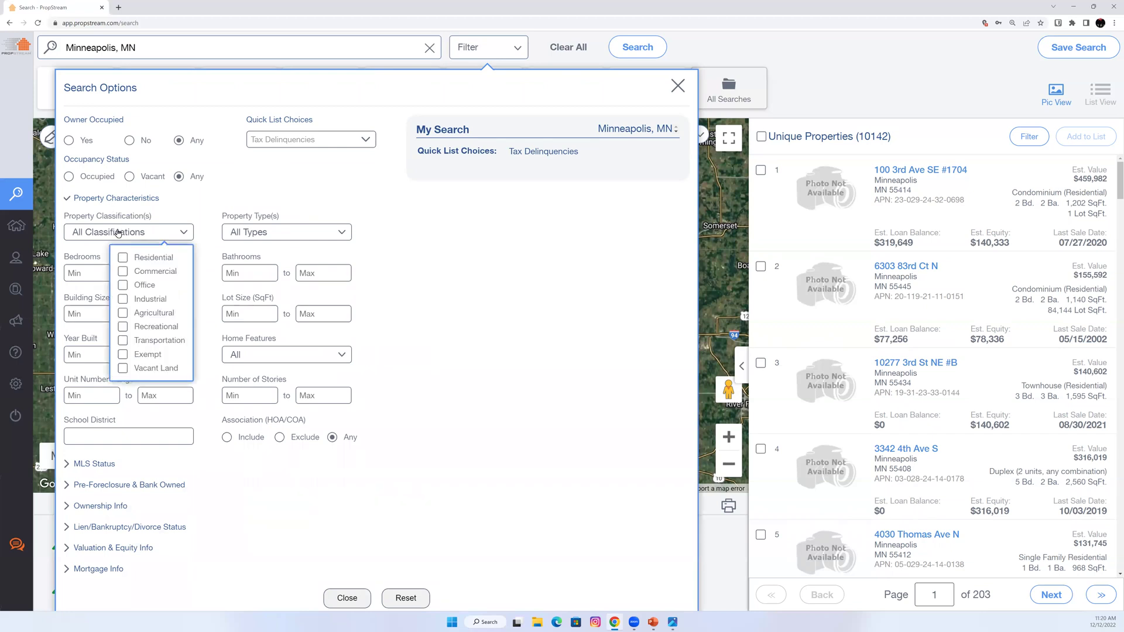
pyautogui.click(297, 233)
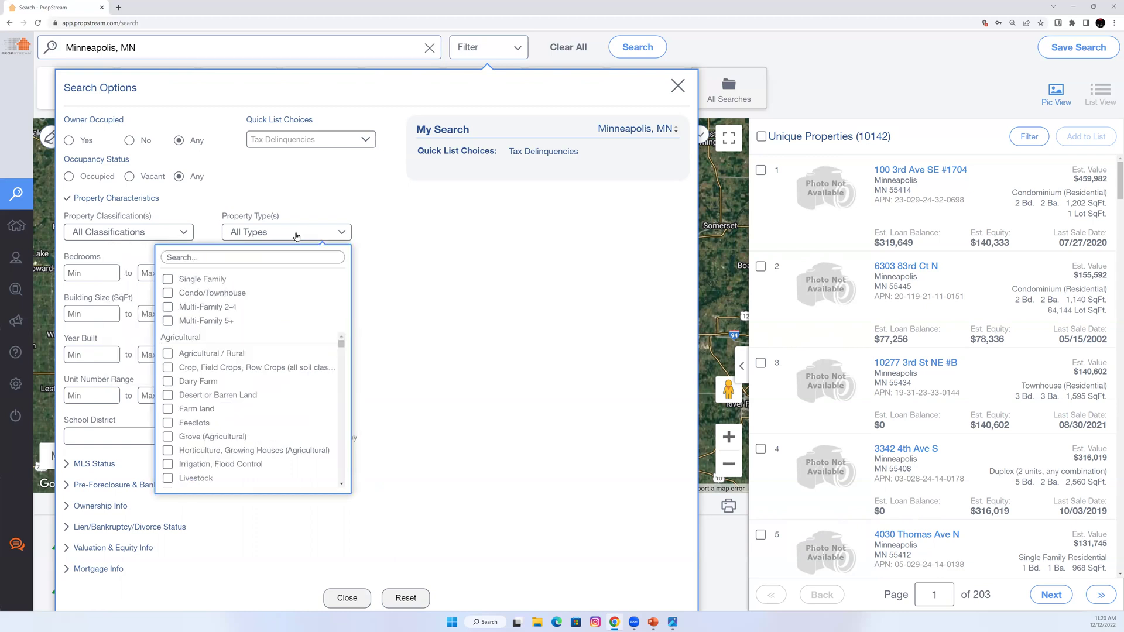
pyautogui.scroll(-5, 302, 404)
pyautogui.scroll(-1, 299, 408)
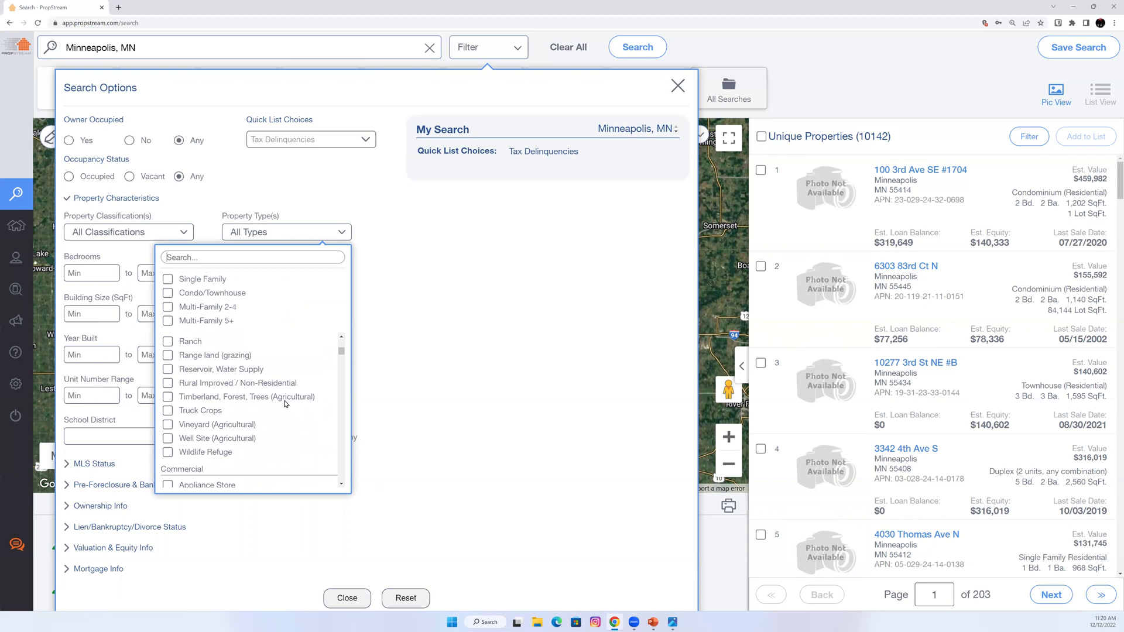
pyautogui.click(253, 234)
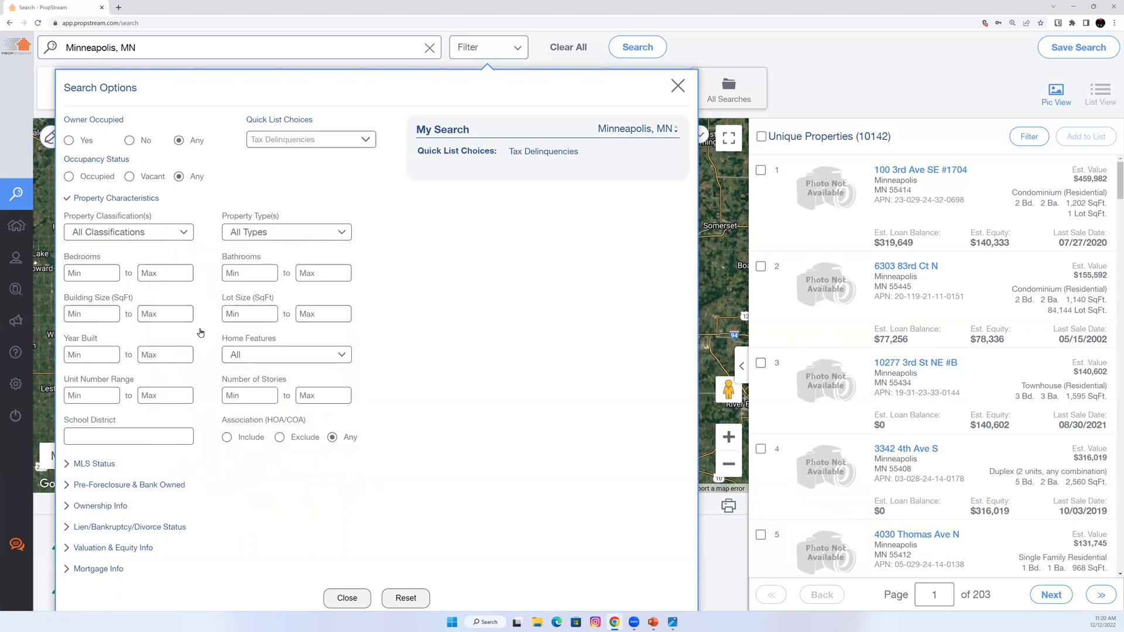
pyautogui.click(116, 200)
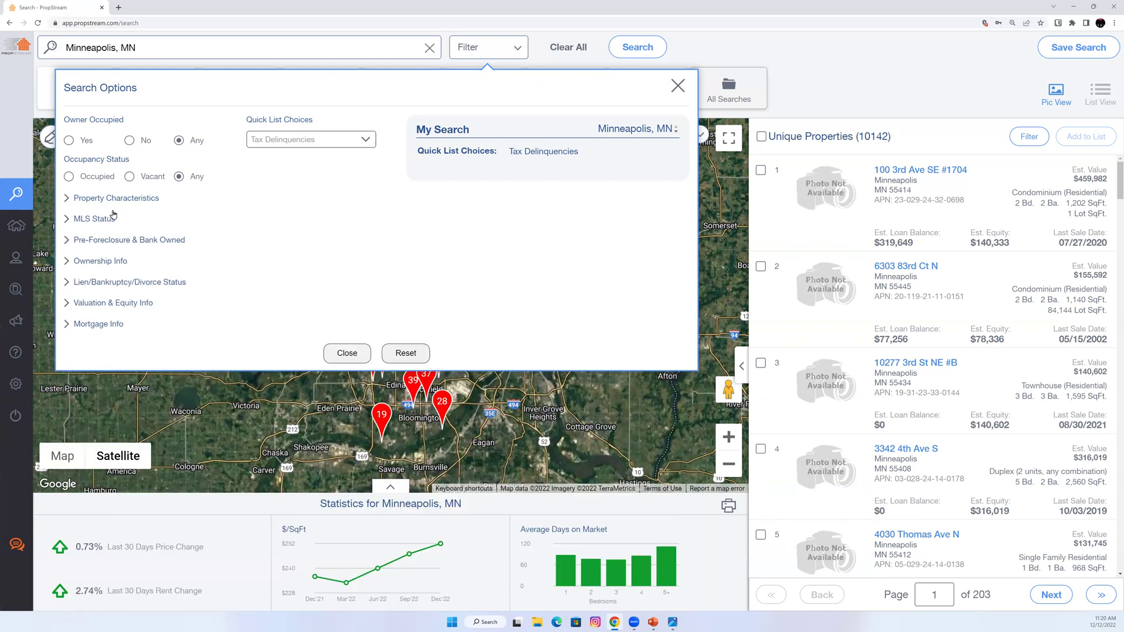
pyautogui.click(92, 220)
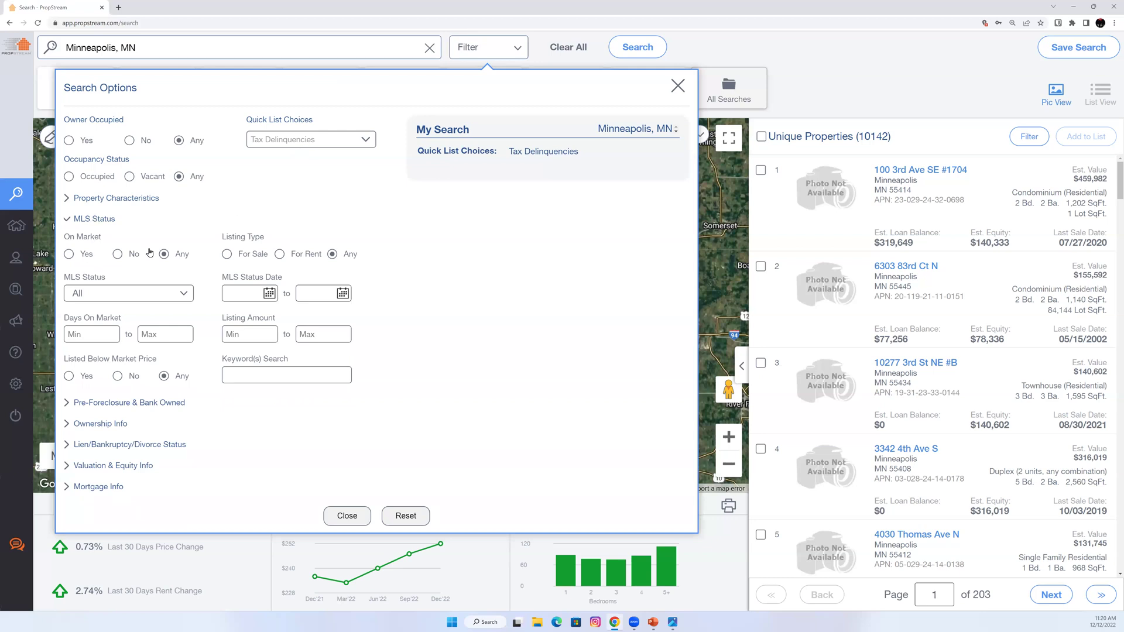
# Try On Market Yes/No and Never Listed status, remove them, and collapse MLS Status.
pyautogui.click(86, 254)
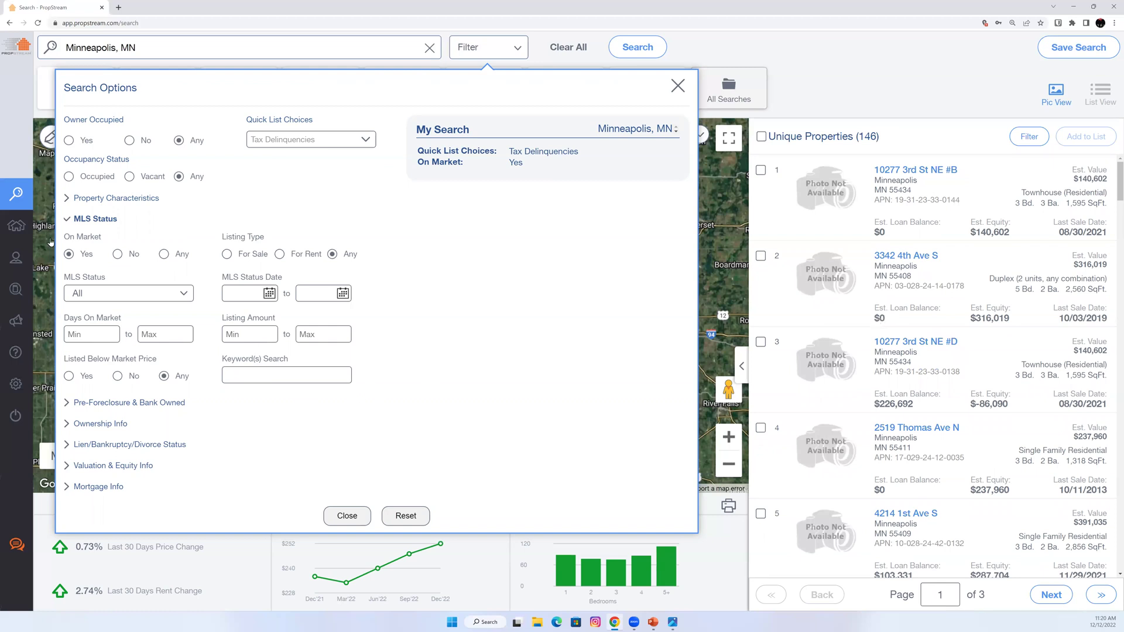
pyautogui.click(120, 256)
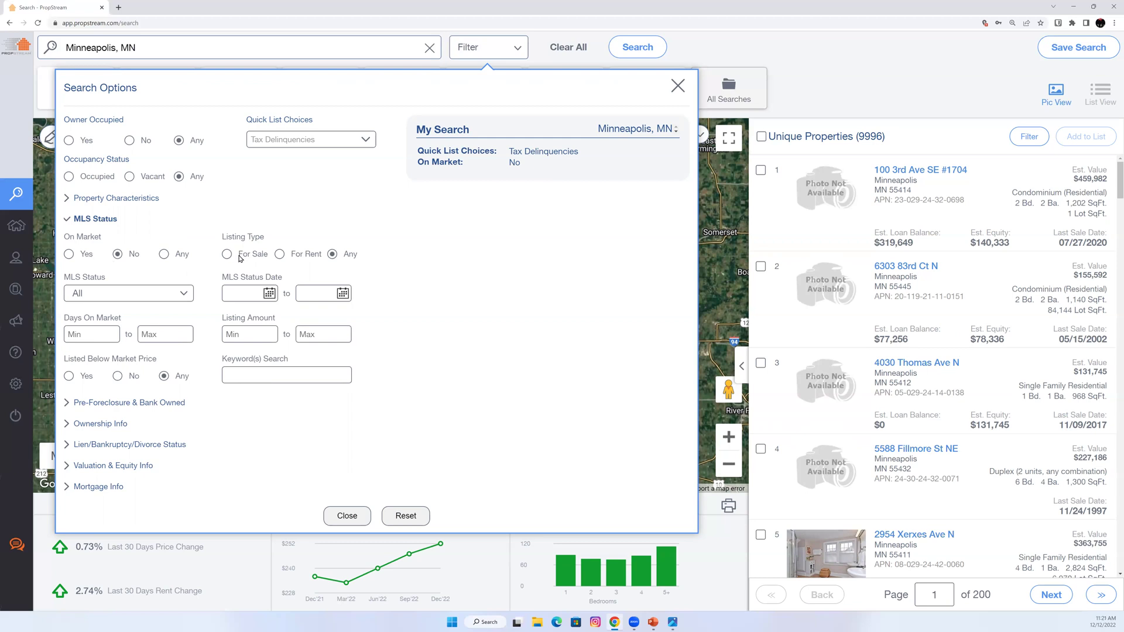
pyautogui.click(120, 289)
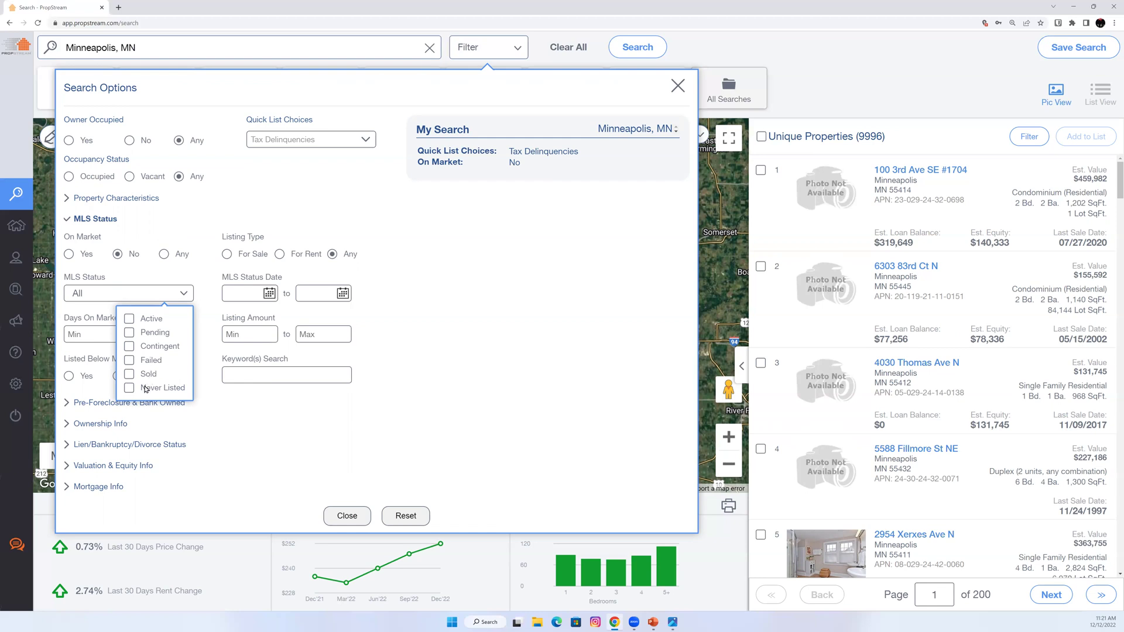
pyautogui.click(145, 389)
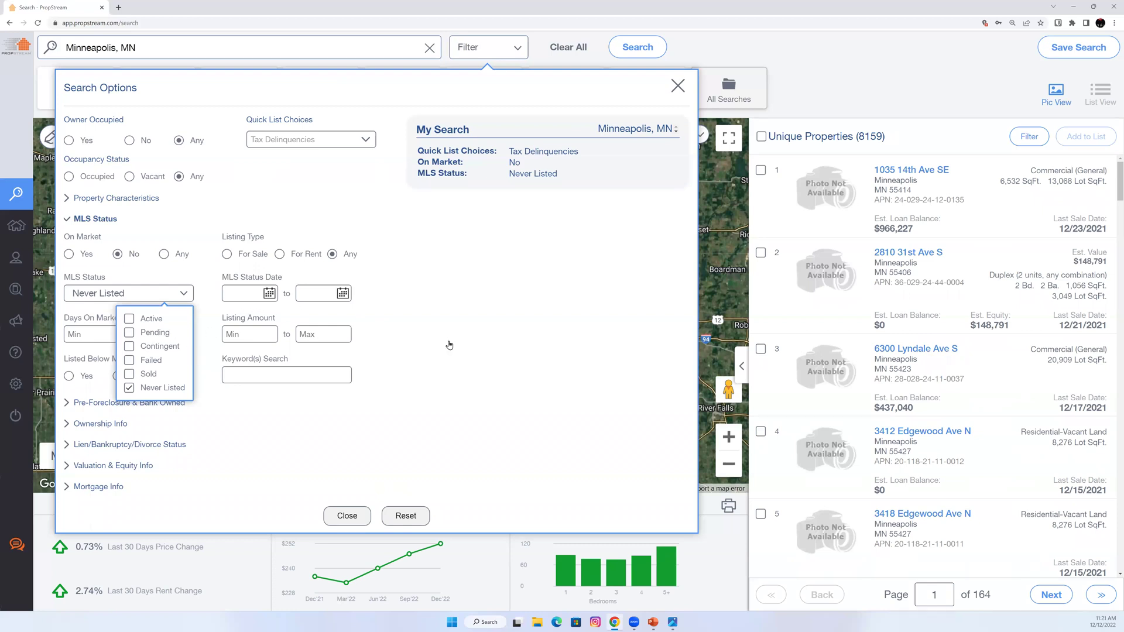
pyautogui.click(449, 344)
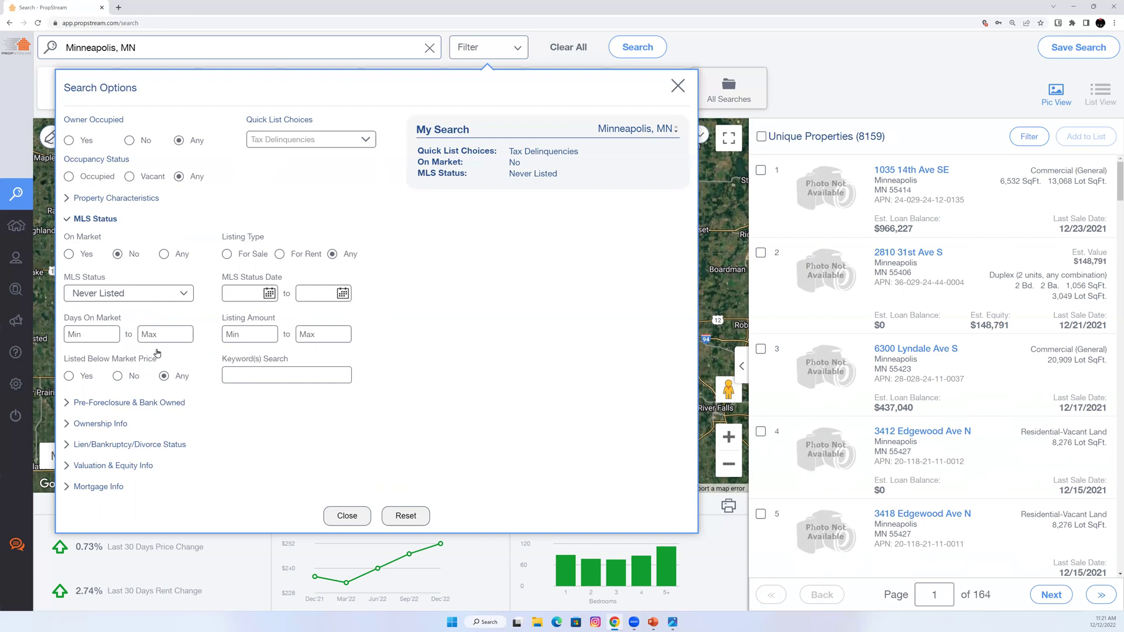
pyautogui.click(140, 292)
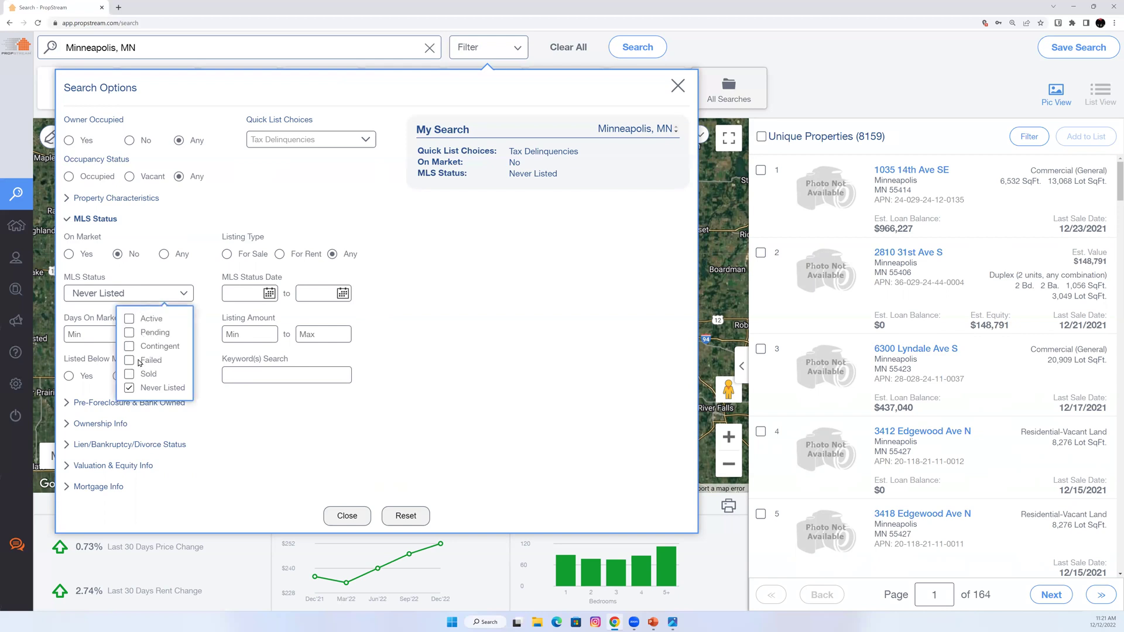
pyautogui.click(140, 389)
pyautogui.click(98, 222)
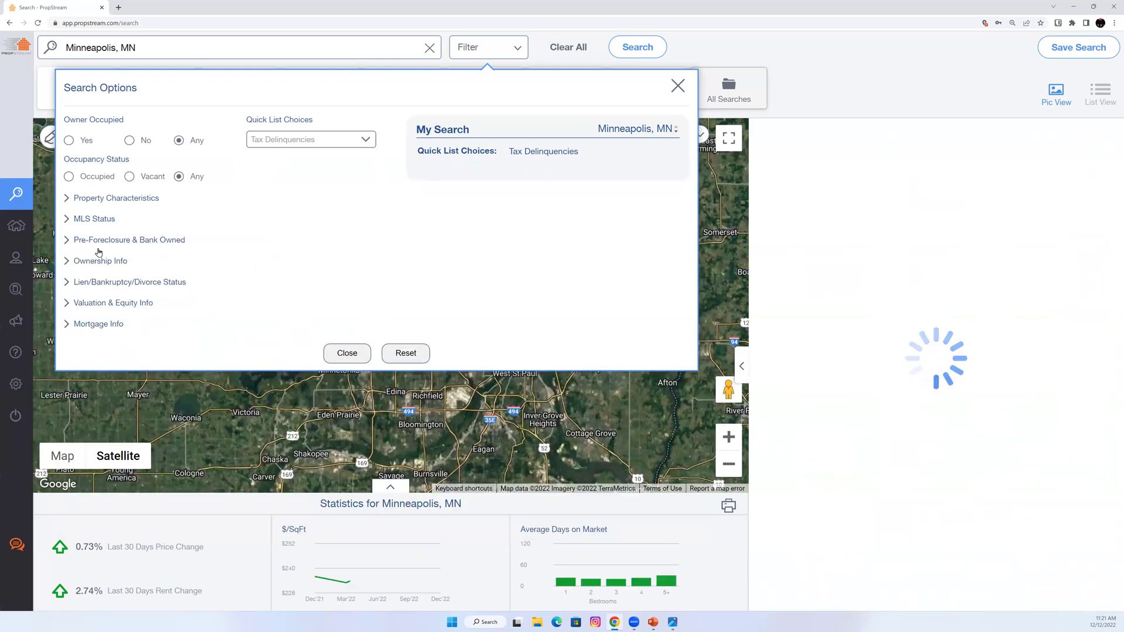
# Review the Pre-Foreclosure & Bank Owned status choices, then collapse that section.
pyautogui.click(117, 245)
pyautogui.click(128, 276)
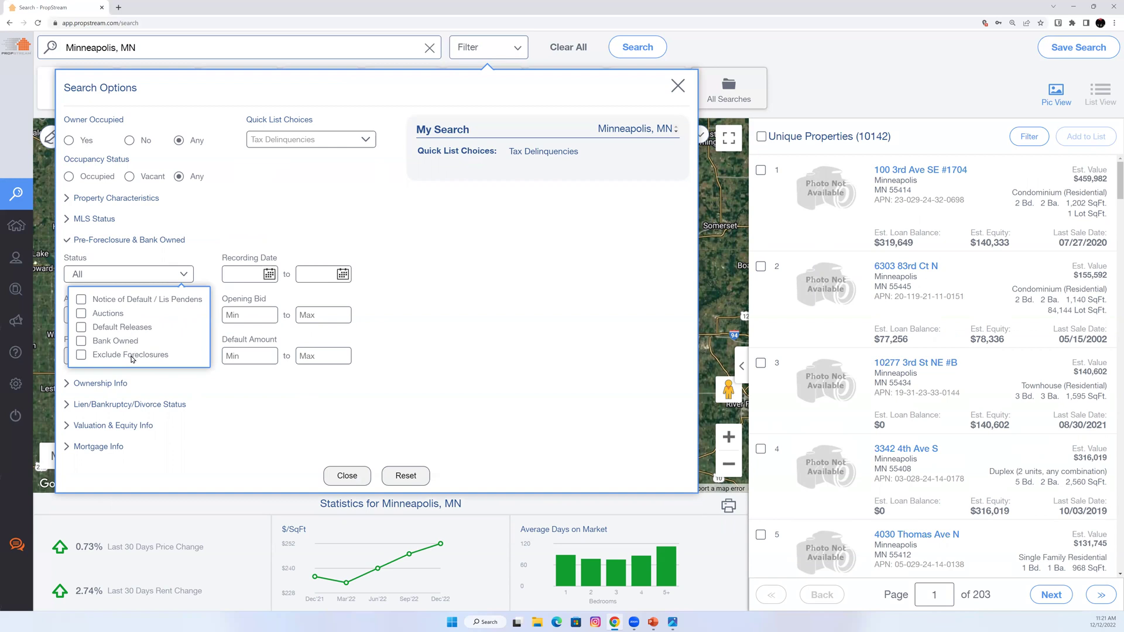
pyautogui.click(410, 366)
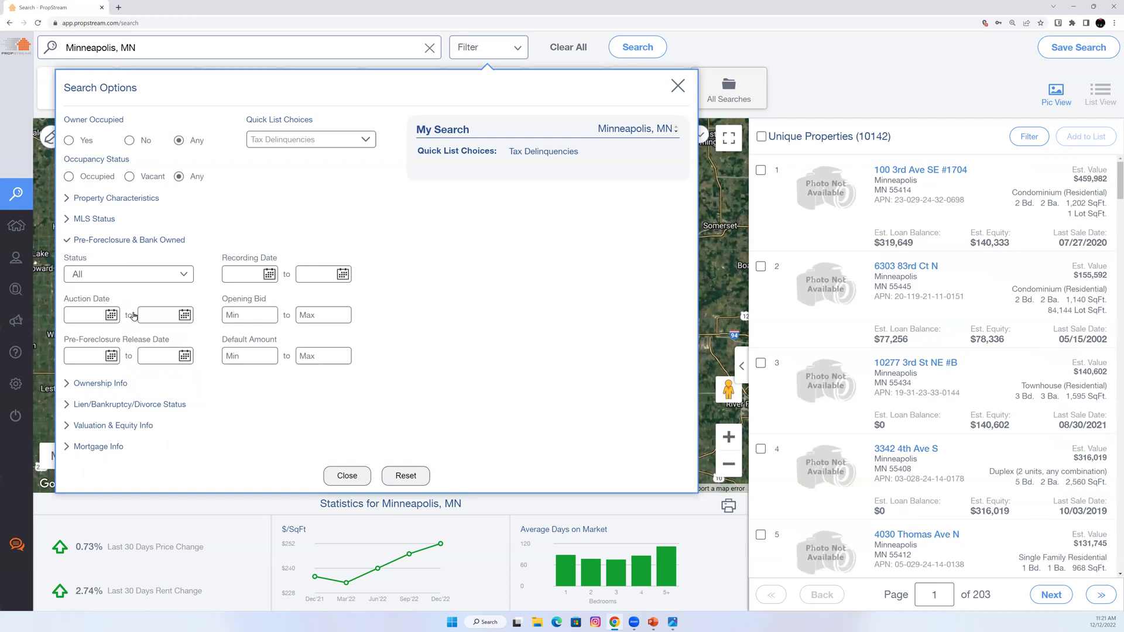
pyautogui.click(116, 240)
# Review Ownership Info owner type, tax exemption and absentee location choices, then collapse it.
pyautogui.click(94, 262)
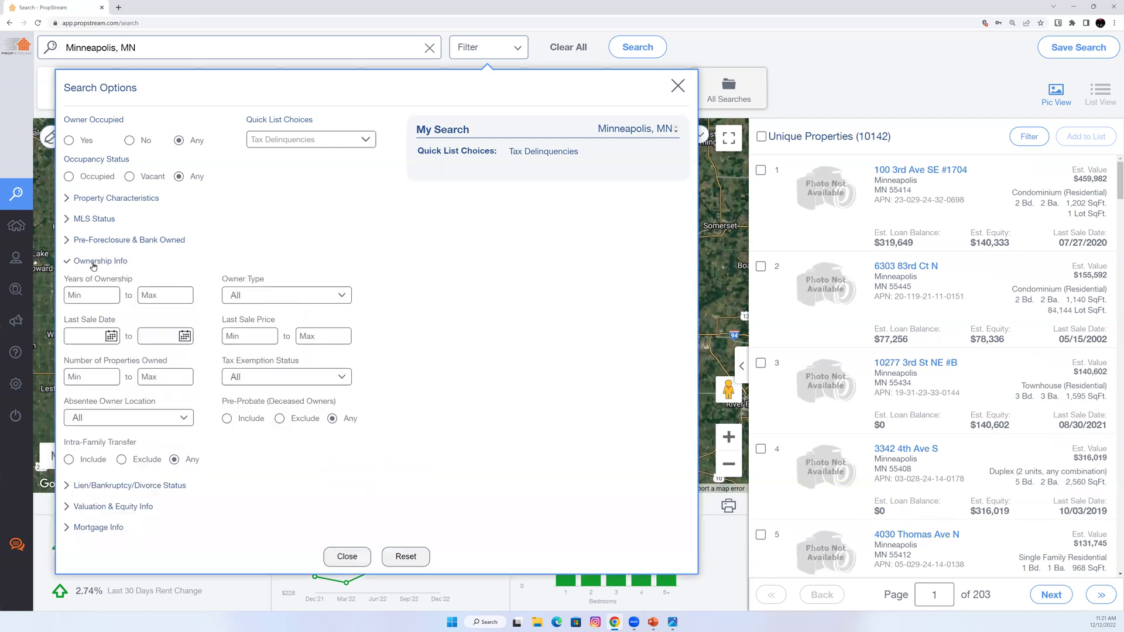
pyautogui.click(266, 298)
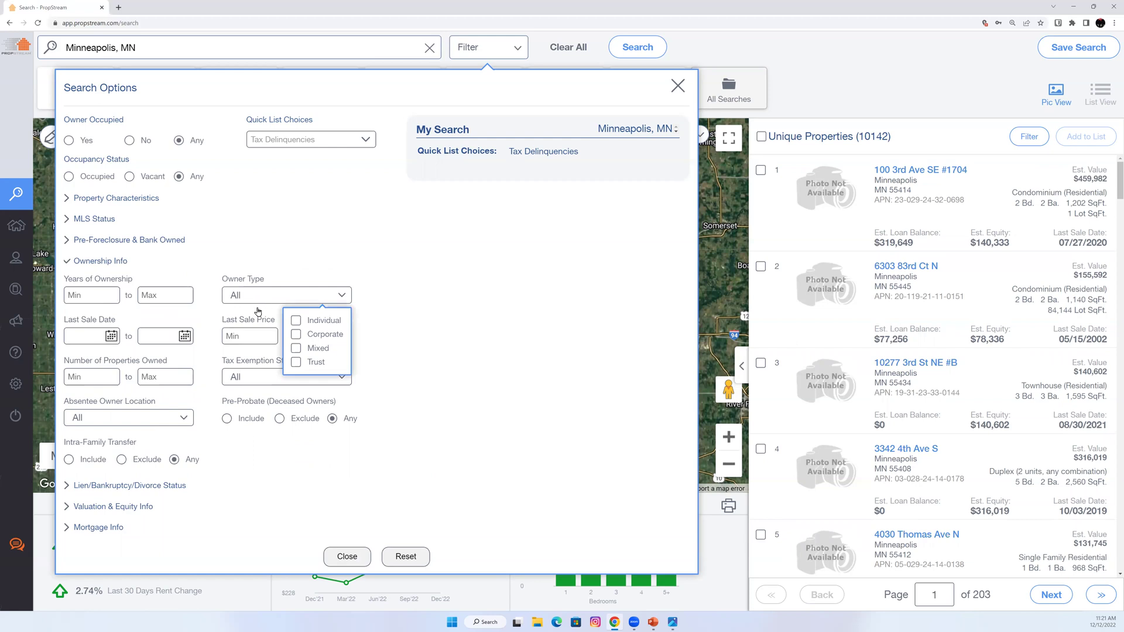
pyautogui.click(136, 321)
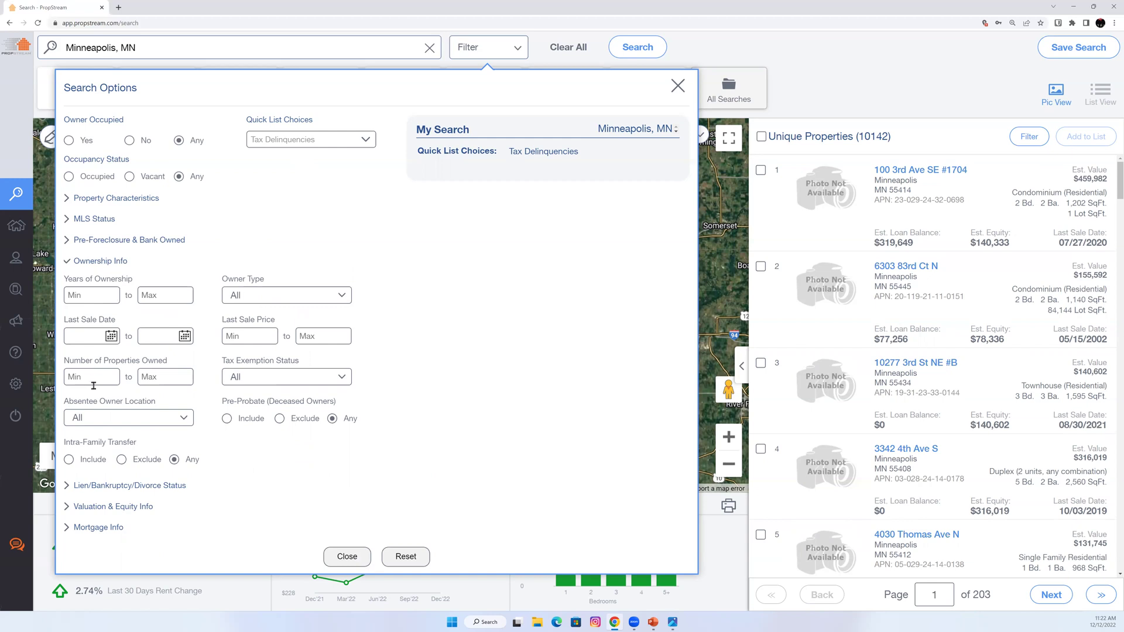
pyautogui.click(269, 380)
pyautogui.click(267, 384)
pyautogui.click(157, 418)
pyautogui.click(157, 418)
pyautogui.click(114, 268)
# Expand Lien/Bankruptcy/Divorce Status and review the quick target and quick suppress choices.
pyautogui.click(125, 285)
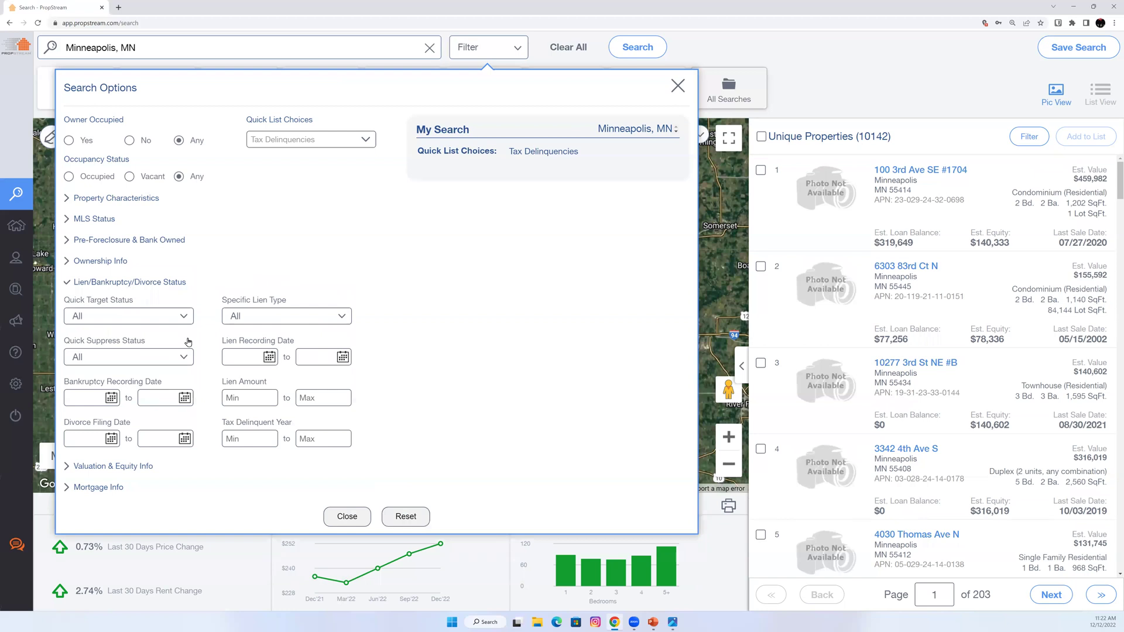
pyautogui.click(169, 320)
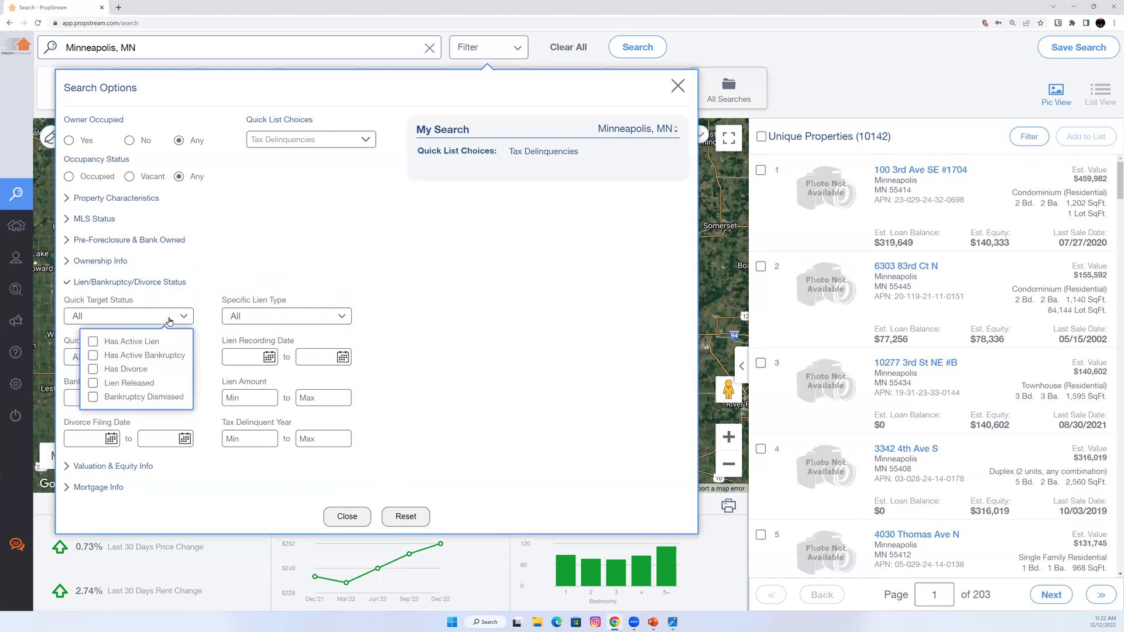
pyautogui.click(169, 319)
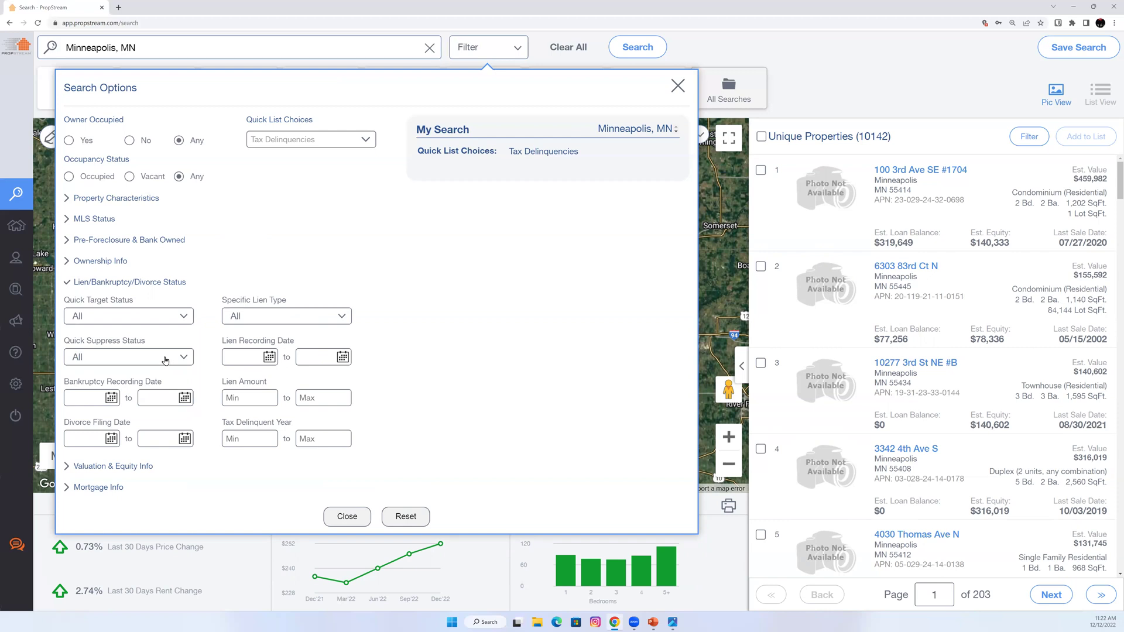
pyautogui.click(165, 358)
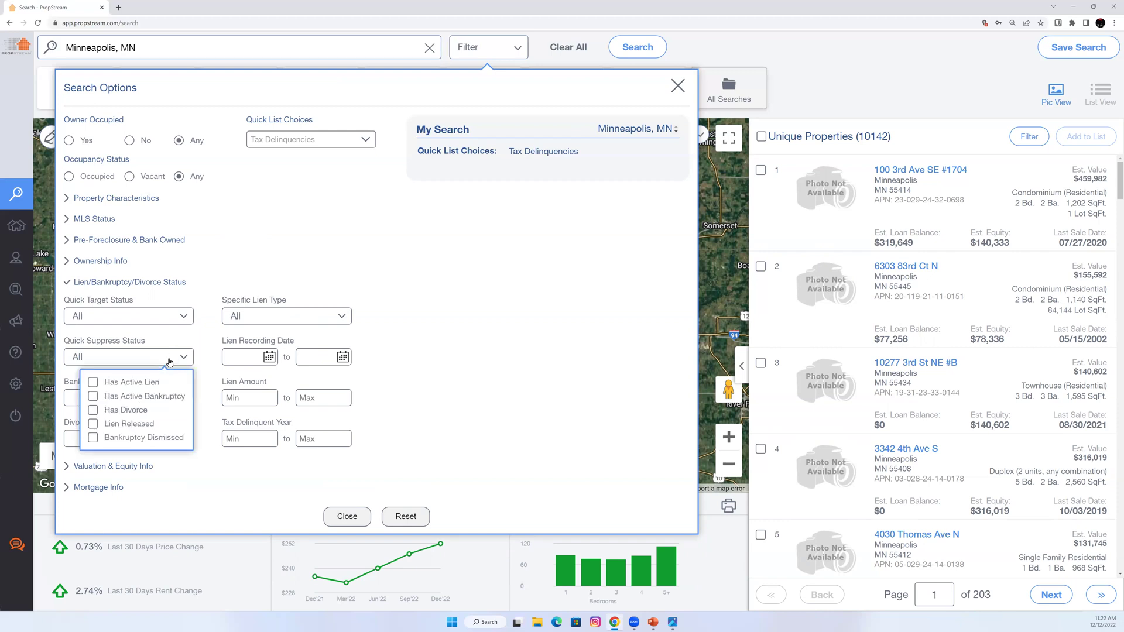
pyautogui.click(156, 358)
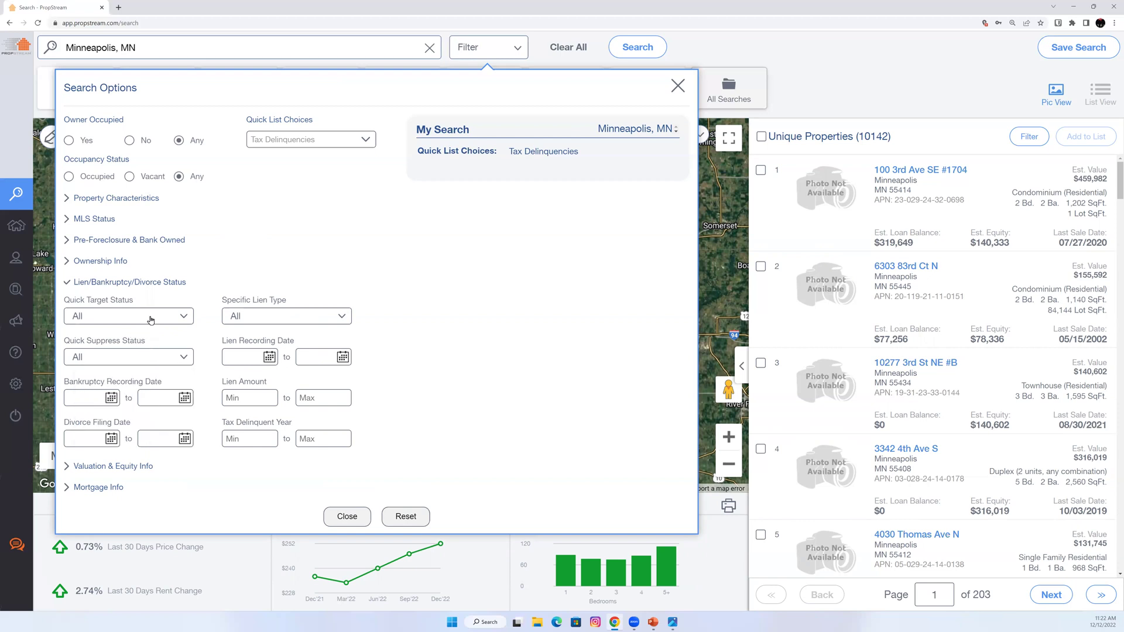
# Try the Has Active Lien and HOA Lien filters, then remove both.
pyautogui.click(151, 320)
pyautogui.click(146, 343)
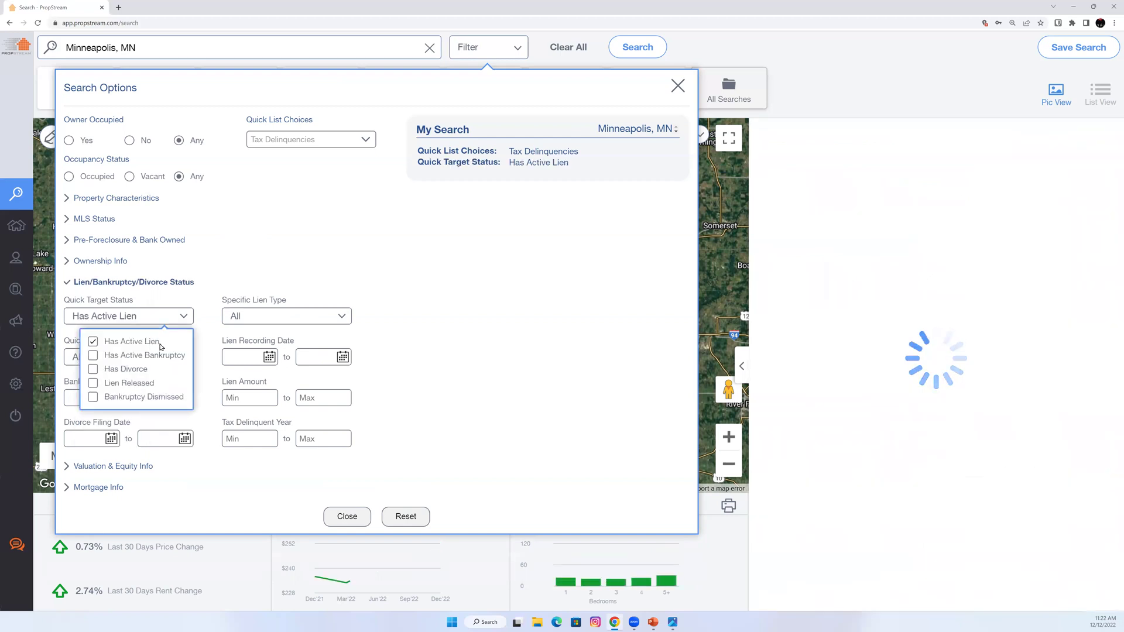
pyautogui.click(265, 321)
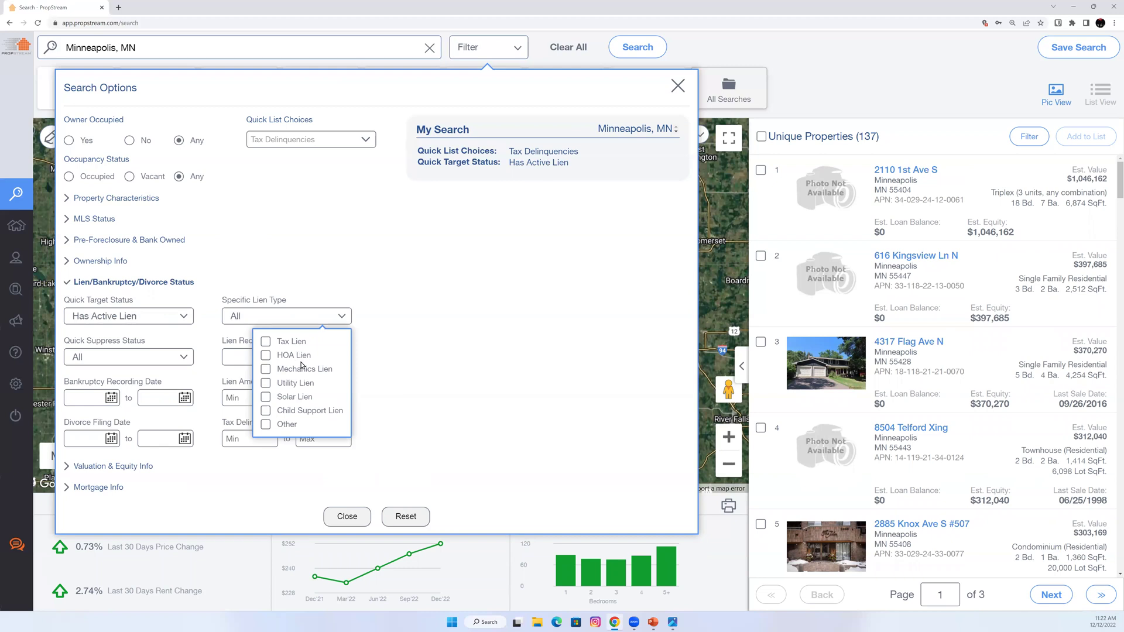
pyautogui.click(298, 358)
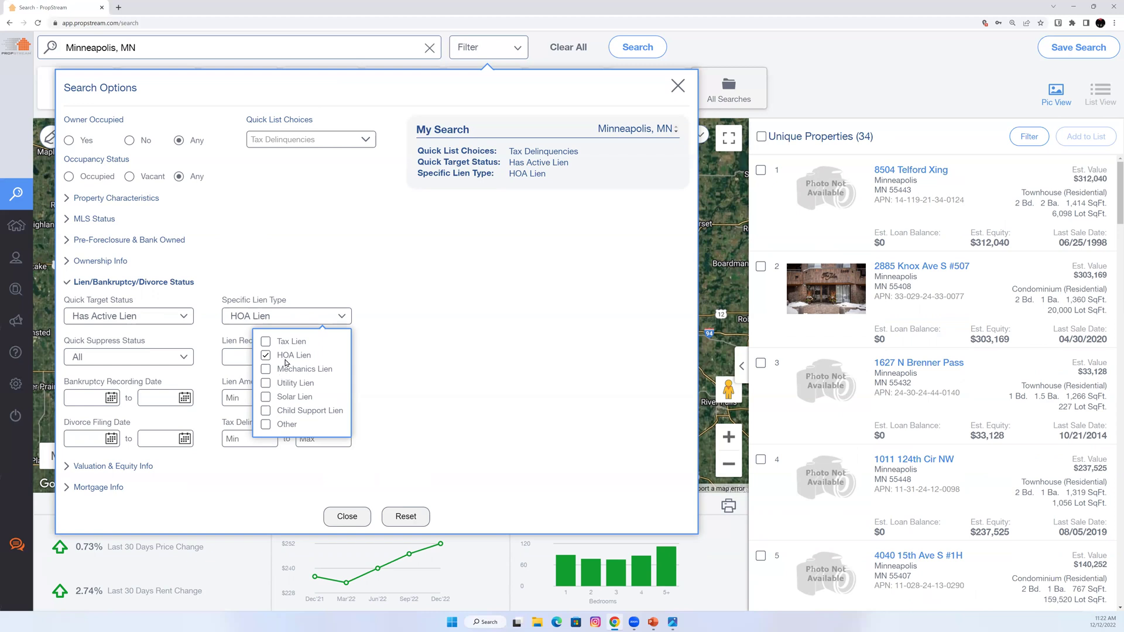
pyautogui.click(286, 359)
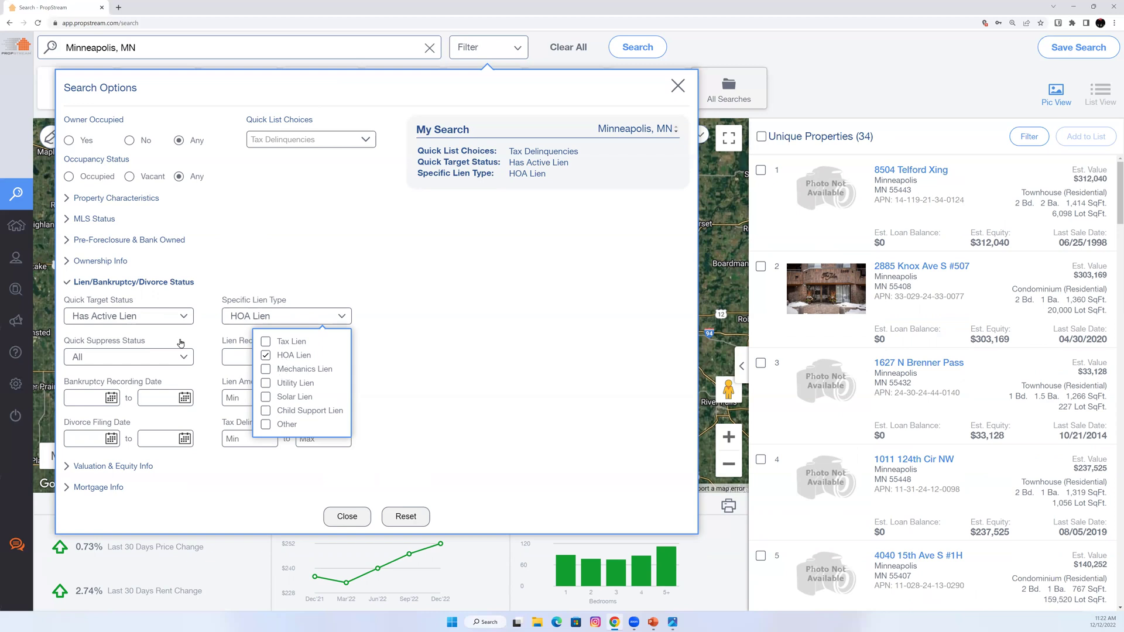
pyautogui.click(134, 319)
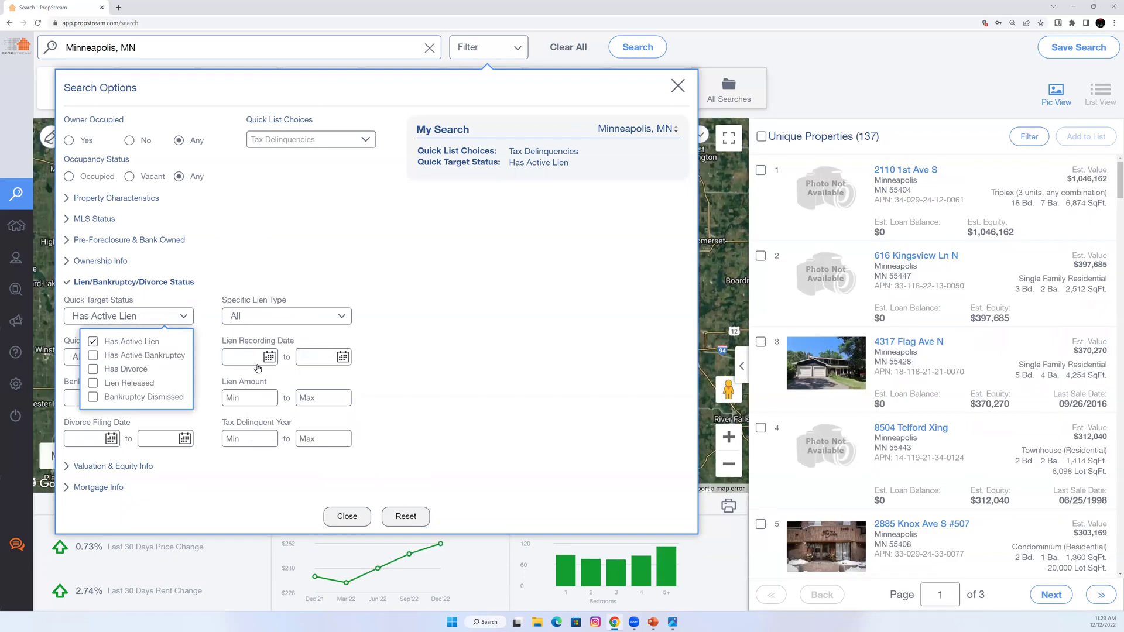
pyautogui.click(129, 342)
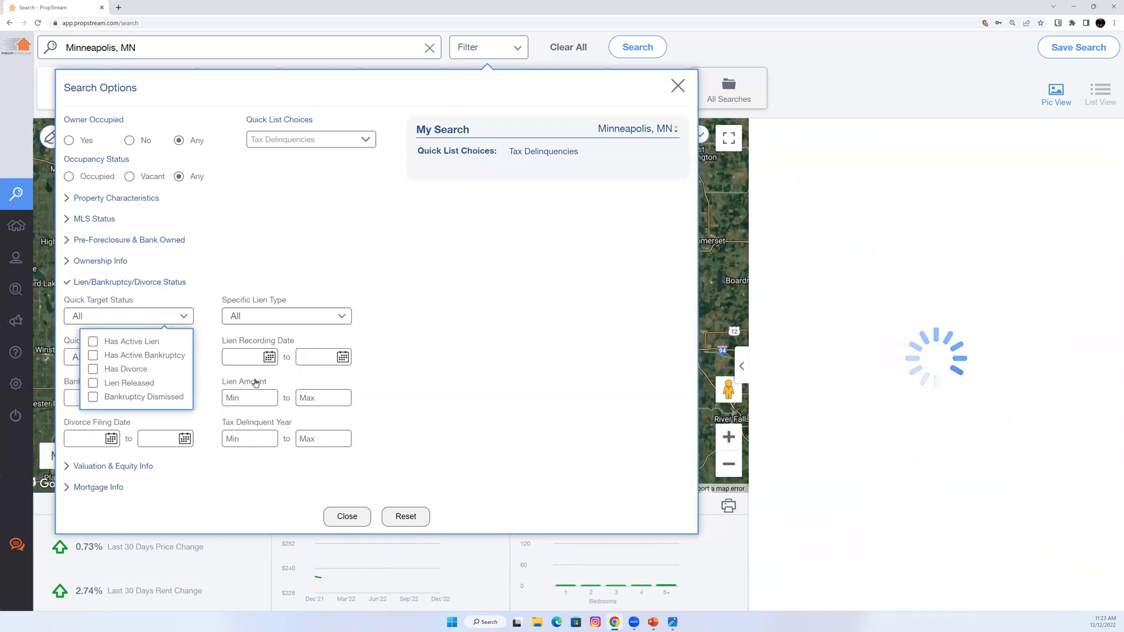
pyautogui.click(251, 396)
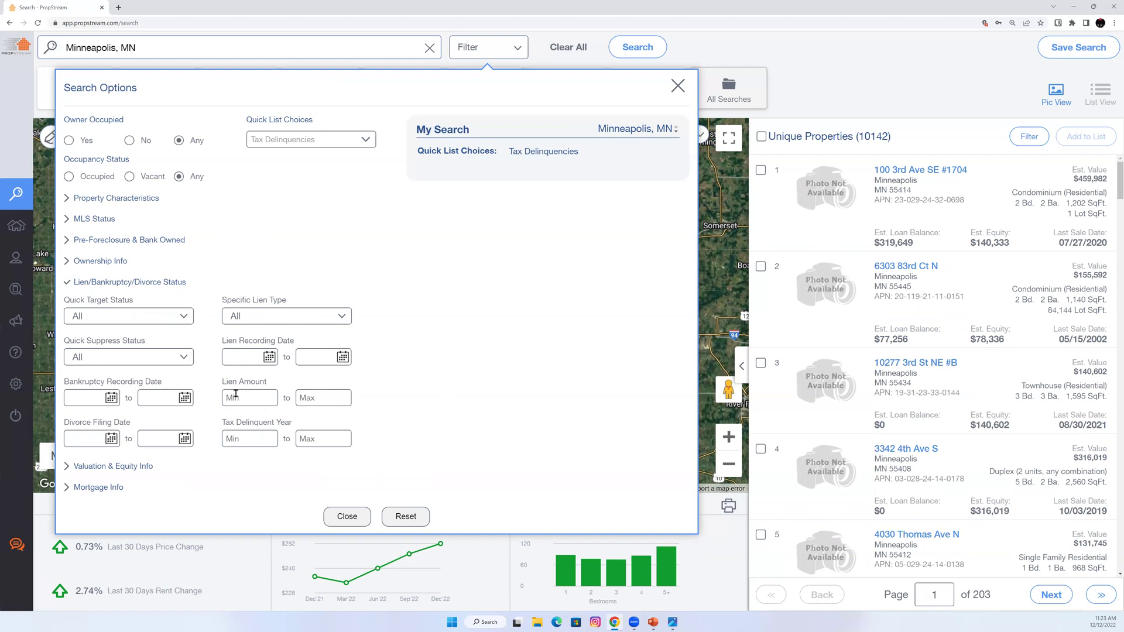
# Collapse the lien filters and open Valuation & Equity Info to the Estimated Equity fields.
pyautogui.click(158, 283)
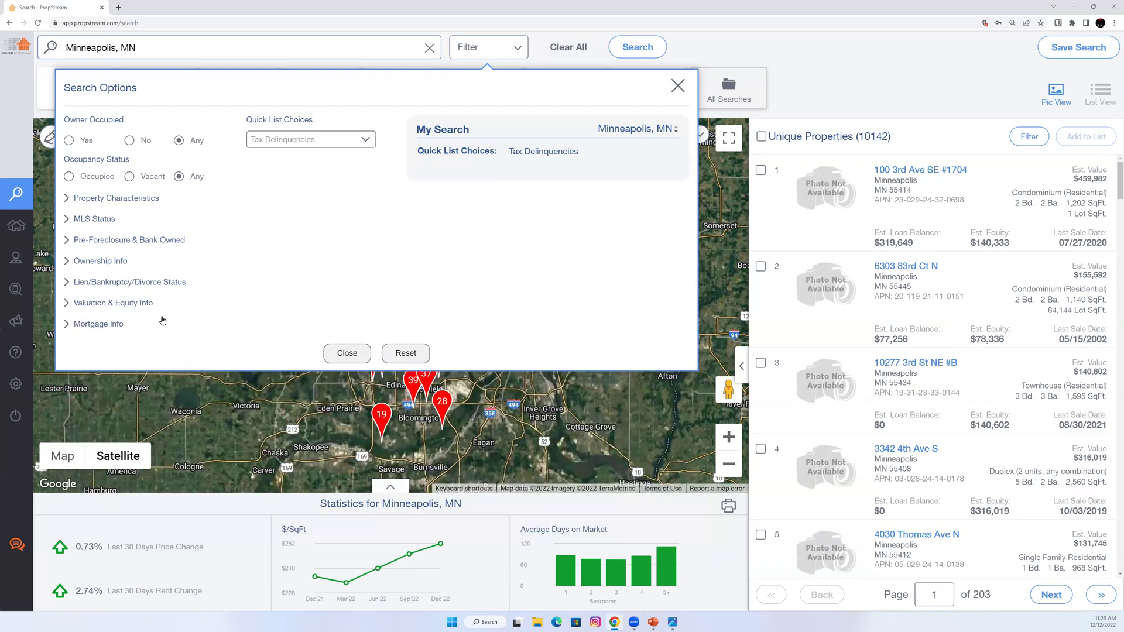
pyautogui.click(101, 302)
pyautogui.click(103, 308)
pyautogui.click(100, 323)
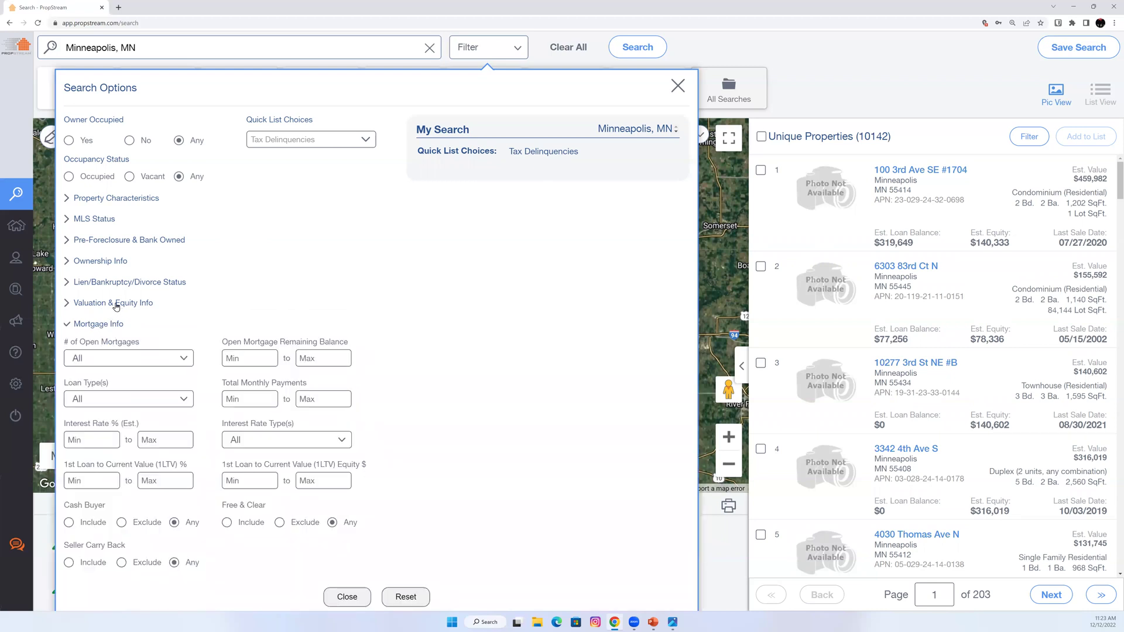
pyautogui.click(117, 305)
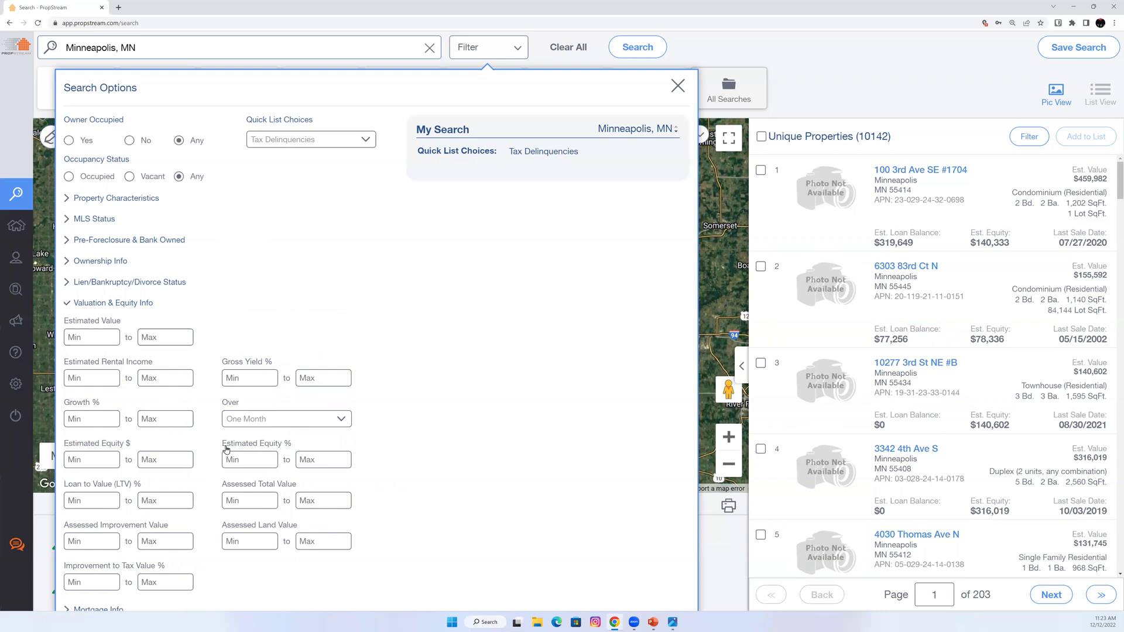
pyautogui.moveTo(222, 445); pyautogui.dragTo(291, 448)
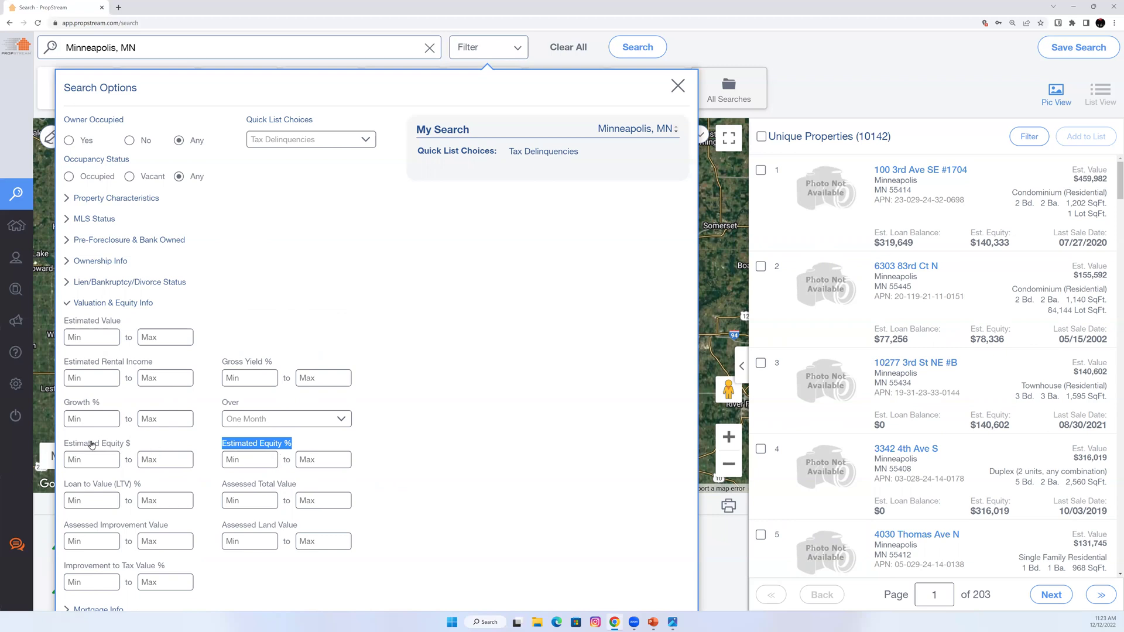
pyautogui.moveTo(63, 445); pyautogui.dragTo(132, 448)
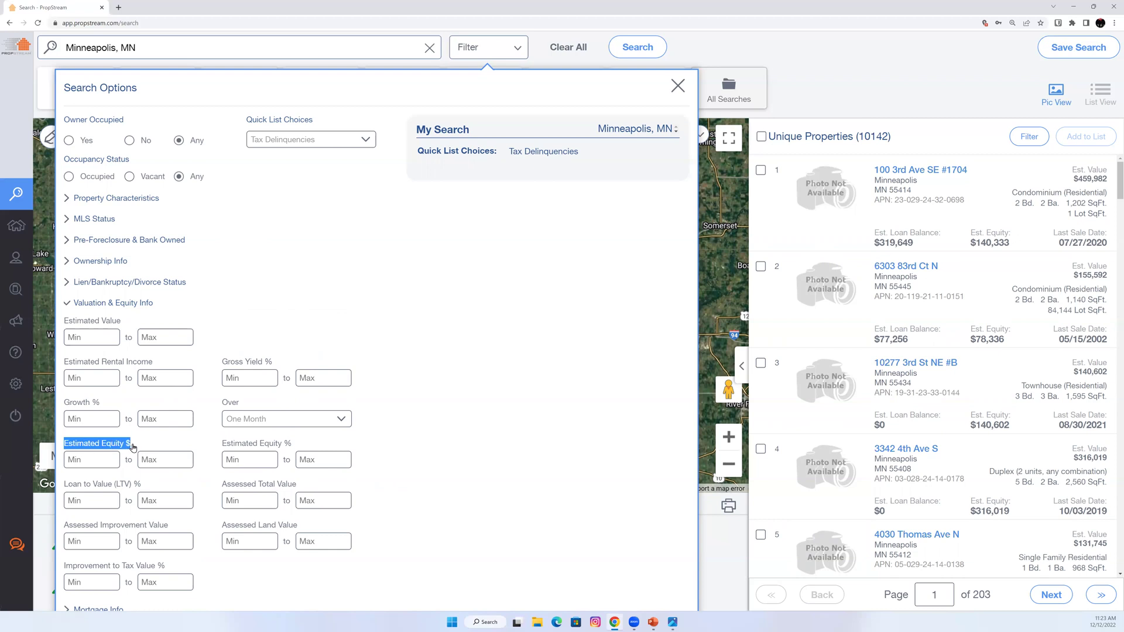
# Try Estimated Equity % of 70, then -10 to -2, clear both, and collapse.
pyautogui.click(240, 459)
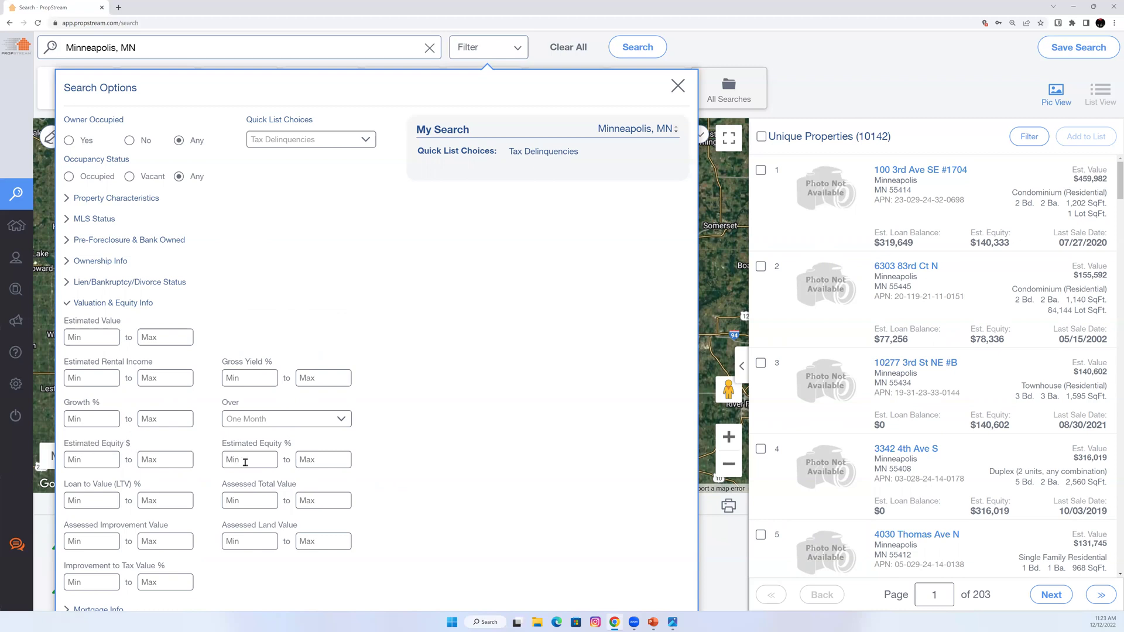
pyautogui.write('70')
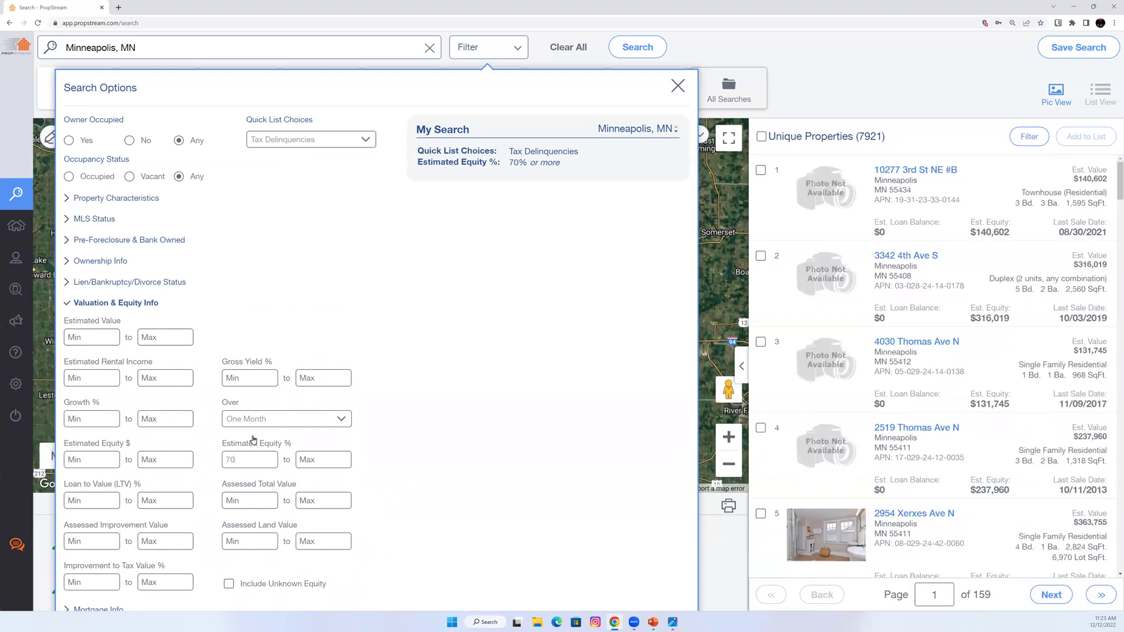
pyautogui.press('BackSpace')
pyautogui.press('BackSpace')
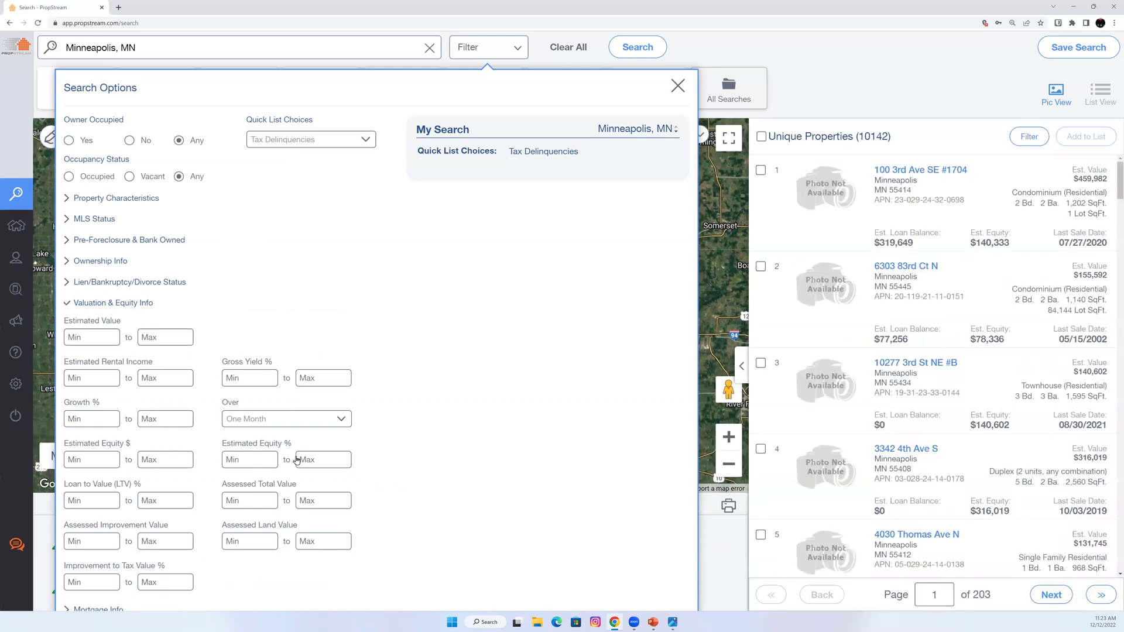
pyautogui.write('-10')
pyautogui.click(297, 459)
pyautogui.write('-2')
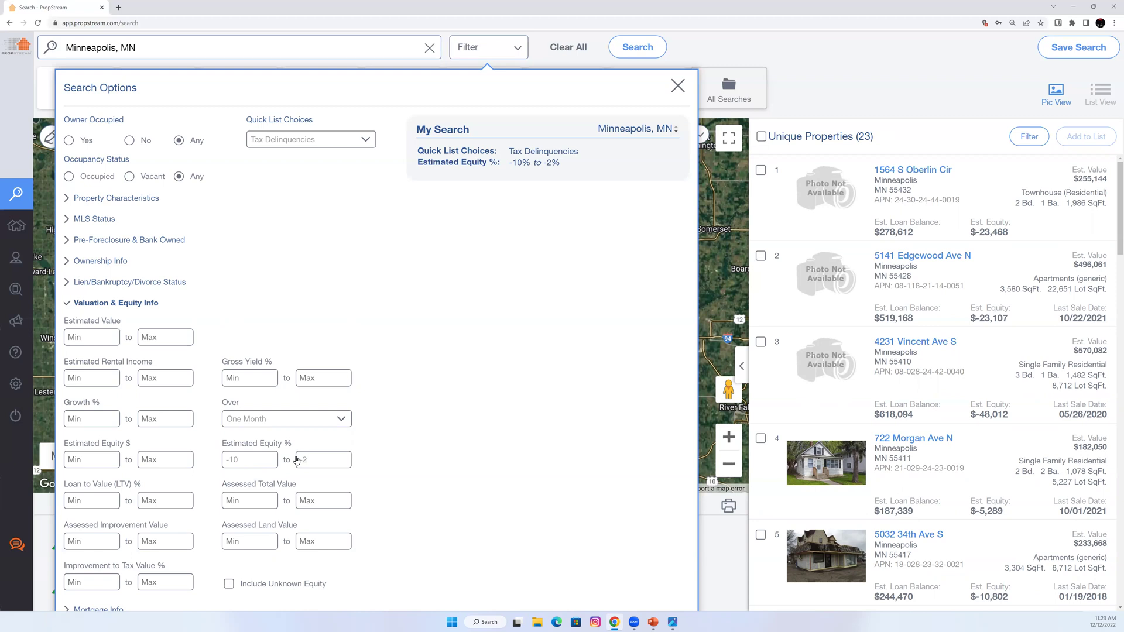
pyautogui.press('BackSpace')
pyautogui.press('BackSpace')
pyautogui.hotkey('shift', 'Tab')
pyautogui.press('BackSpace')
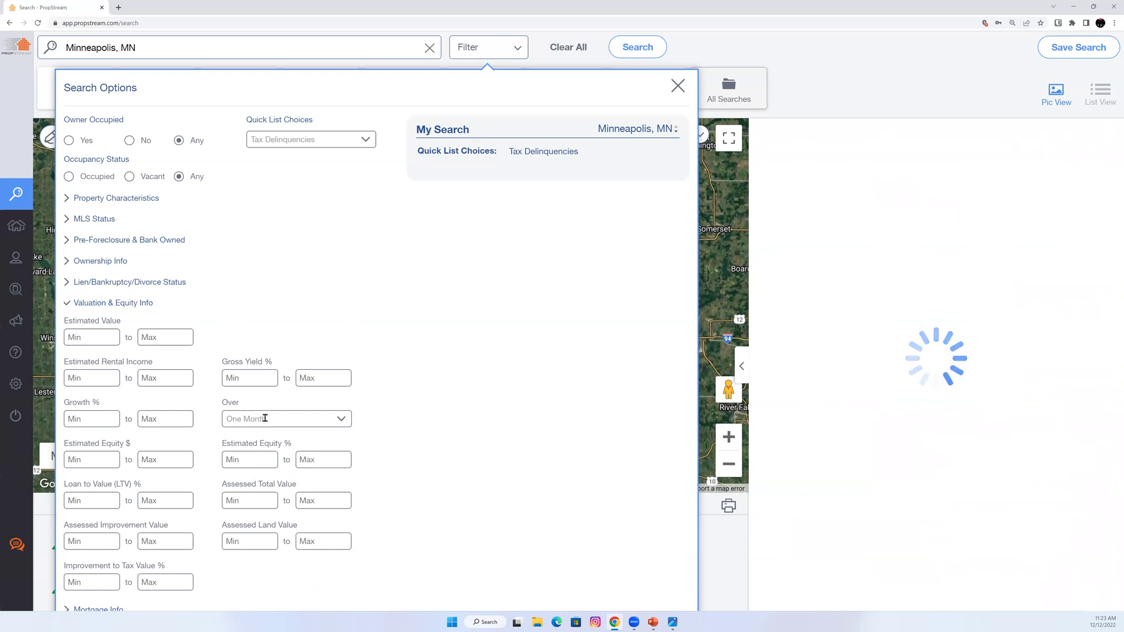
pyautogui.click(118, 306)
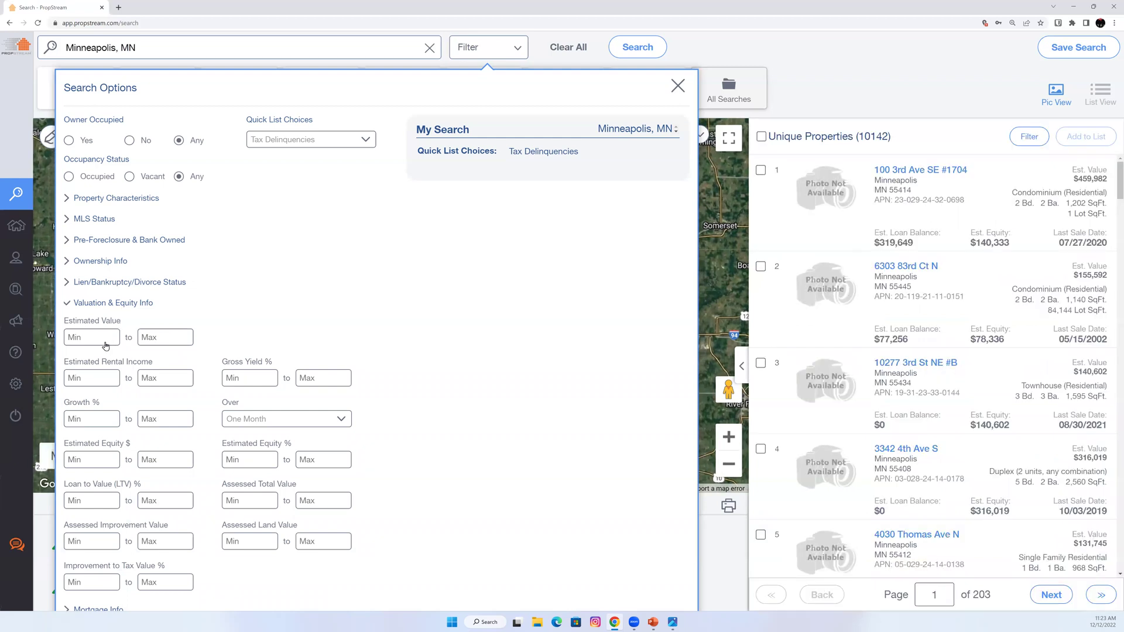
# Expand Mortgage Info, toggle 2 open mortgages on and off, and view loan and rate types.
pyautogui.click(98, 325)
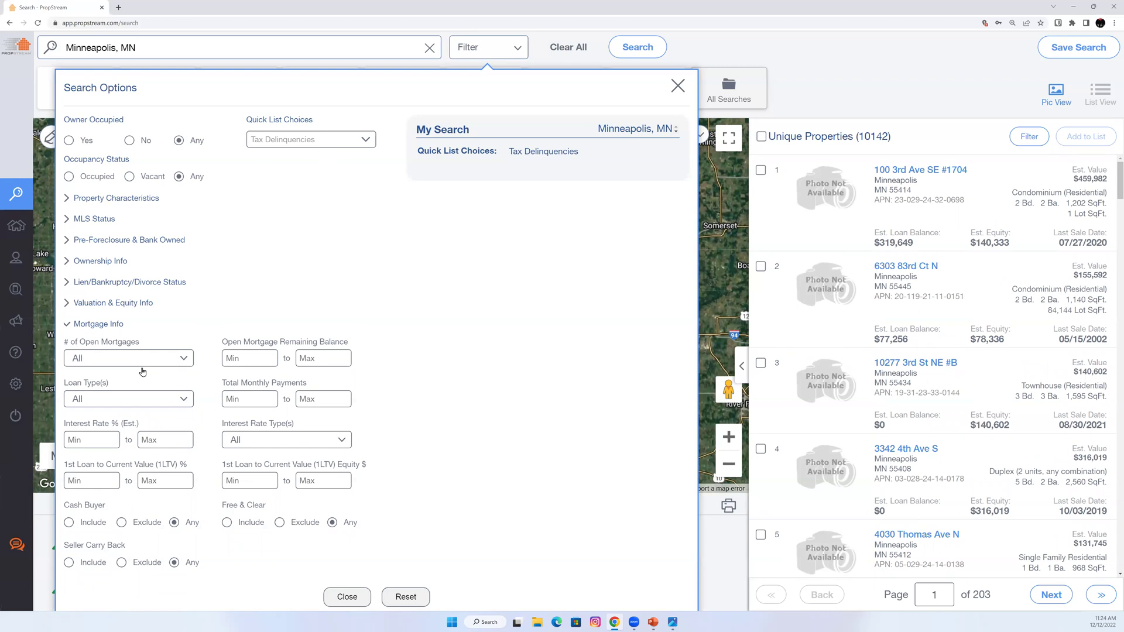
pyautogui.click(113, 359)
pyautogui.click(169, 411)
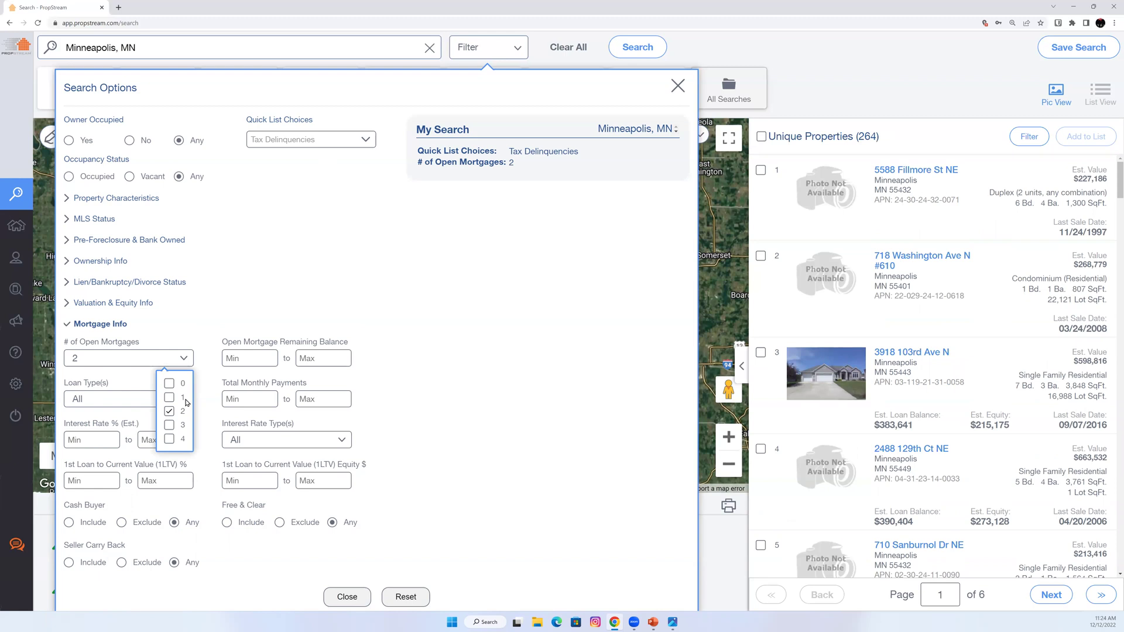
pyautogui.click(169, 411)
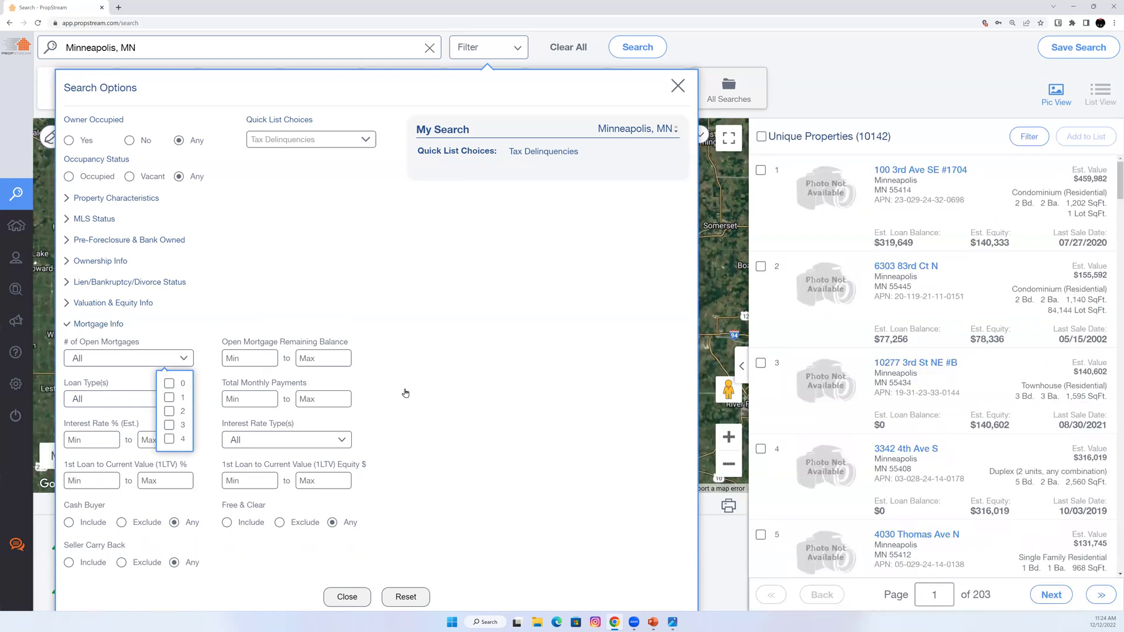
pyautogui.click(99, 408)
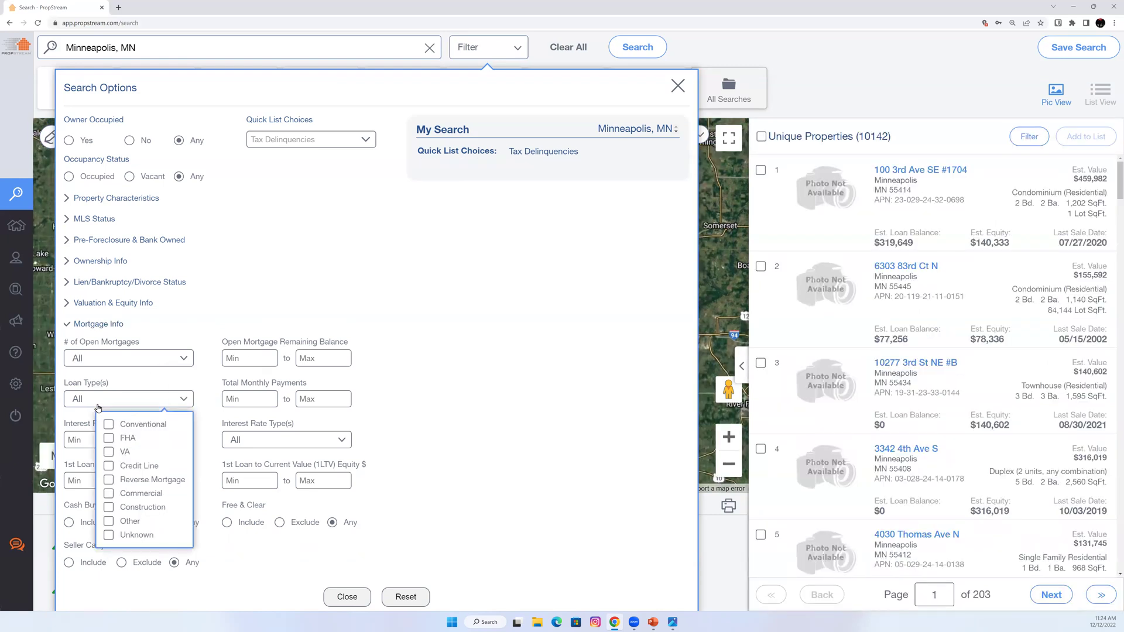
pyautogui.click(251, 394)
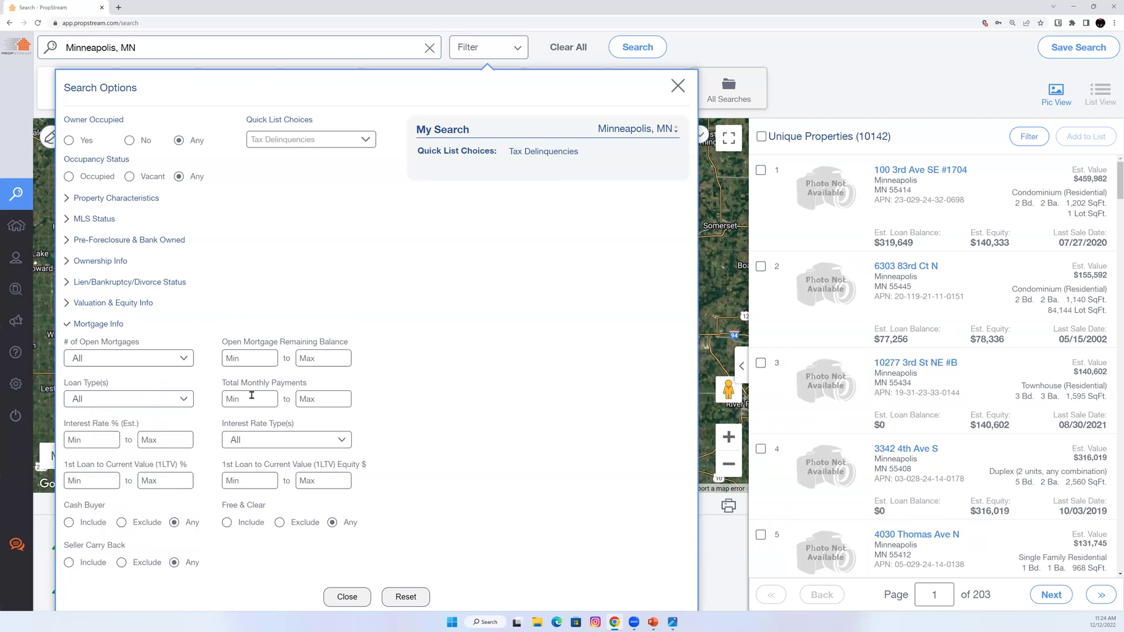
pyautogui.click(305, 441)
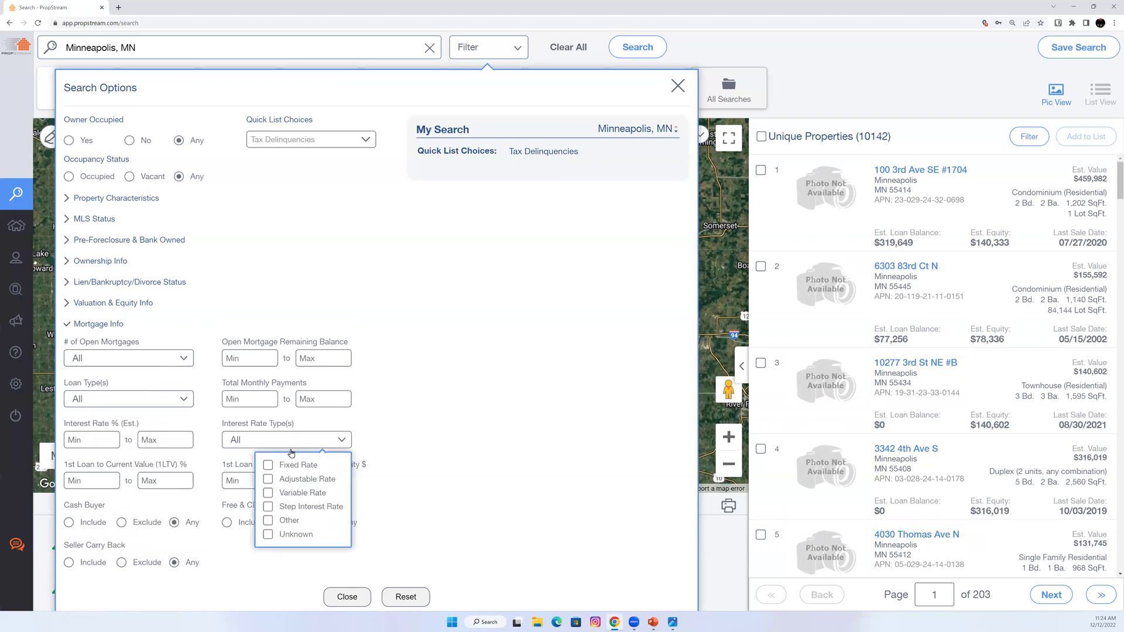
pyautogui.click(387, 437)
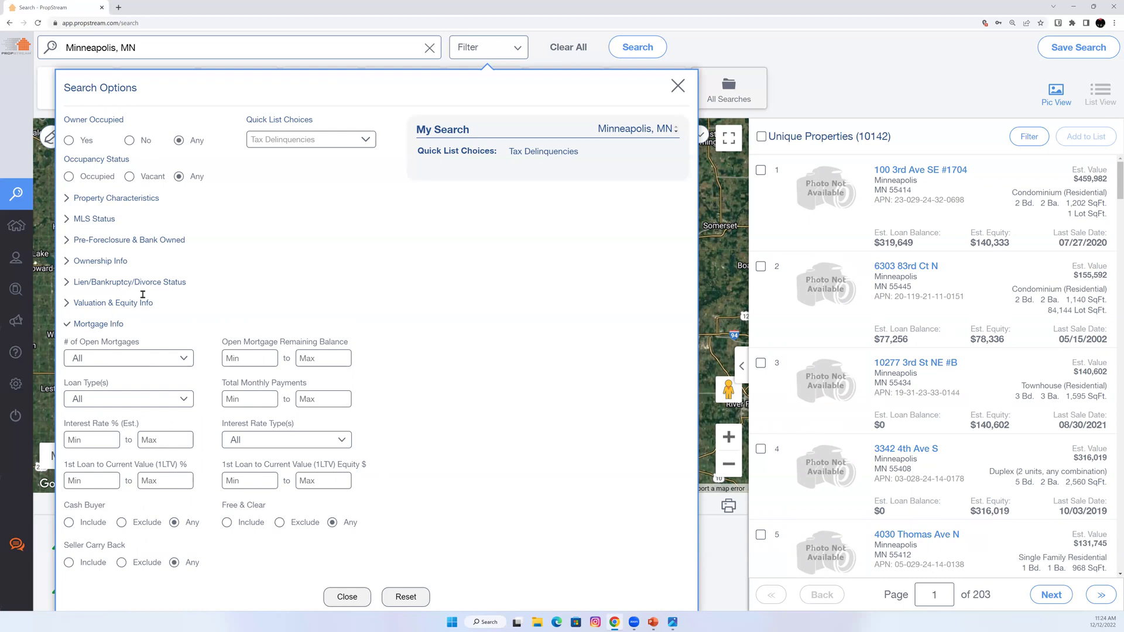
# Blank out the Tax Delinquencies quick list choice and collapse the Mortgage Info filters.
pyautogui.click(287, 143)
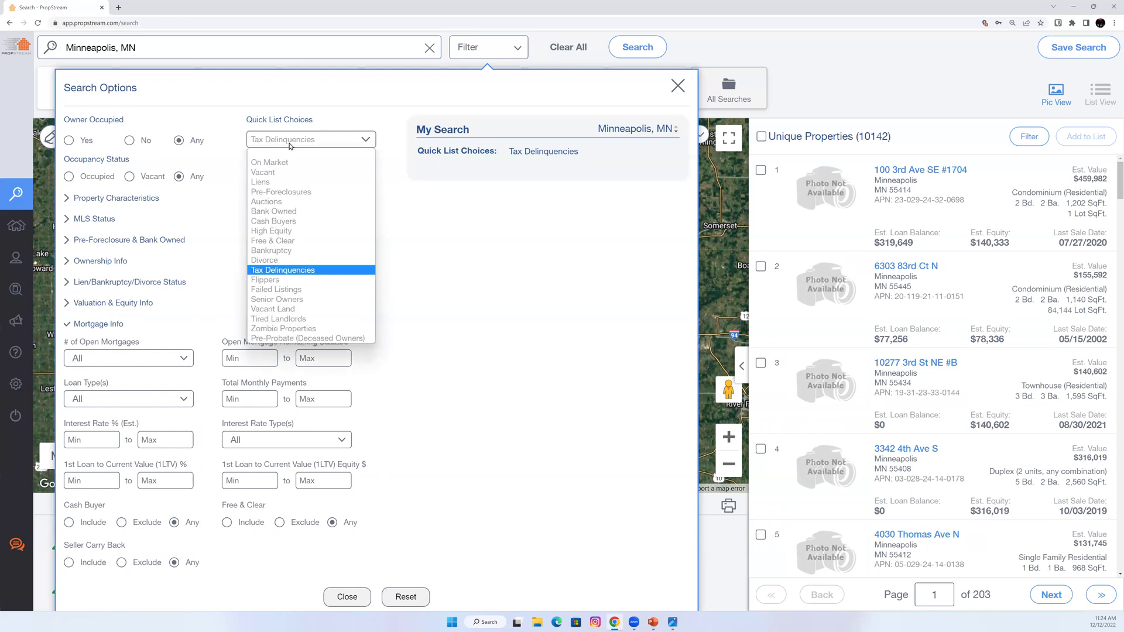
pyautogui.click(292, 156)
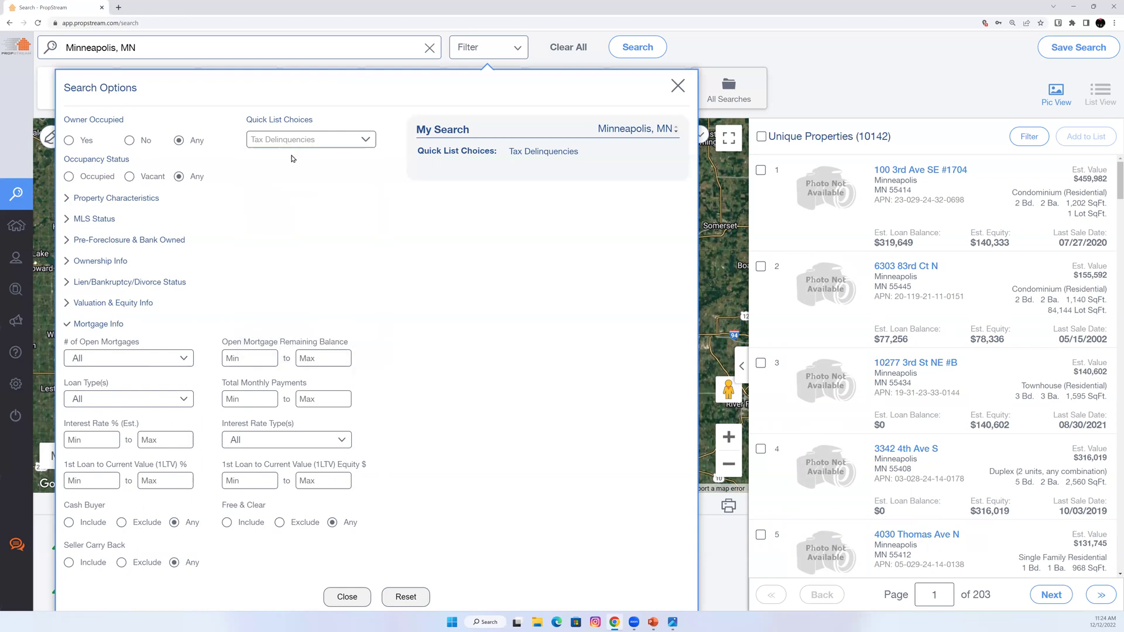
pyautogui.click(101, 325)
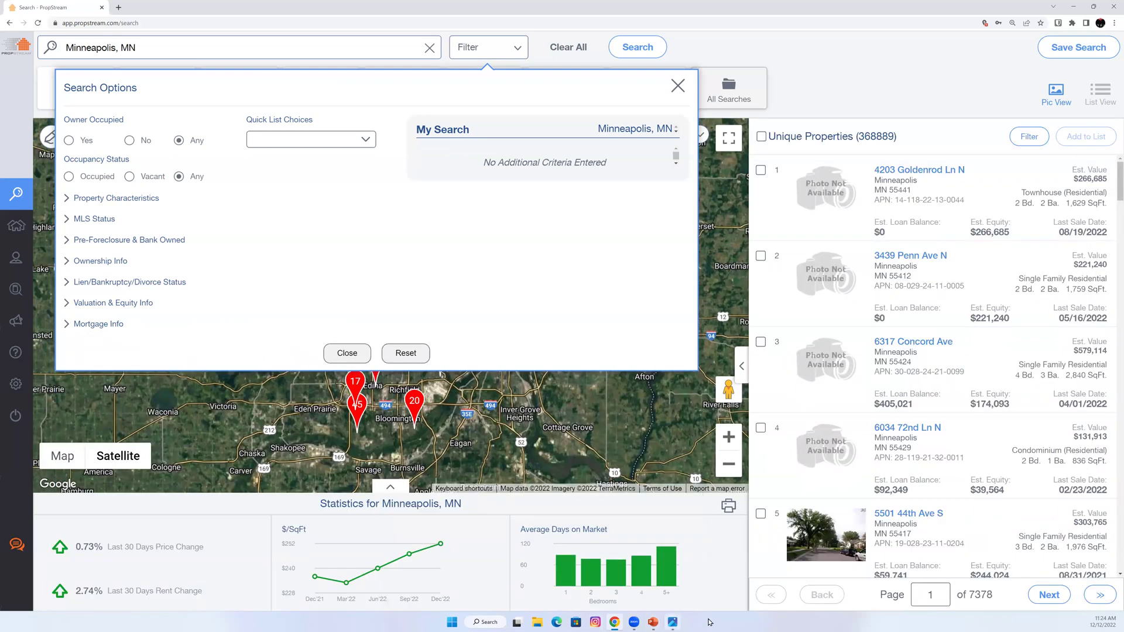
# Switch to the PowerPoint search types deck and run the slide show from the beginning.
pyautogui.moveTo(656, 622)
pyautogui.click(652, 621)
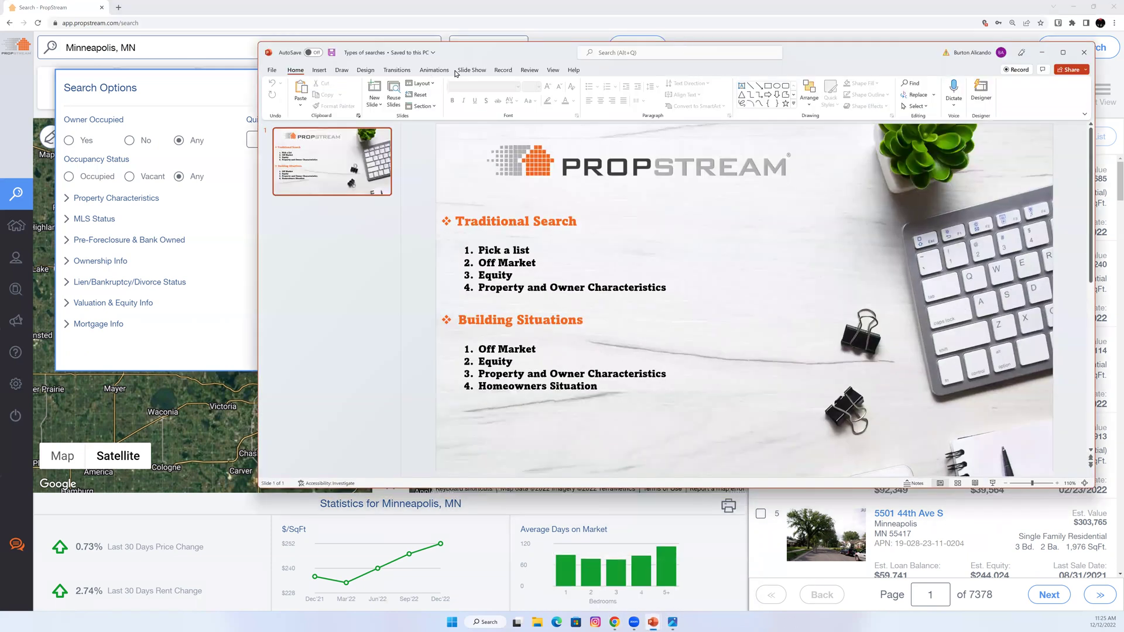
pyautogui.click(471, 70)
pyautogui.click(278, 93)
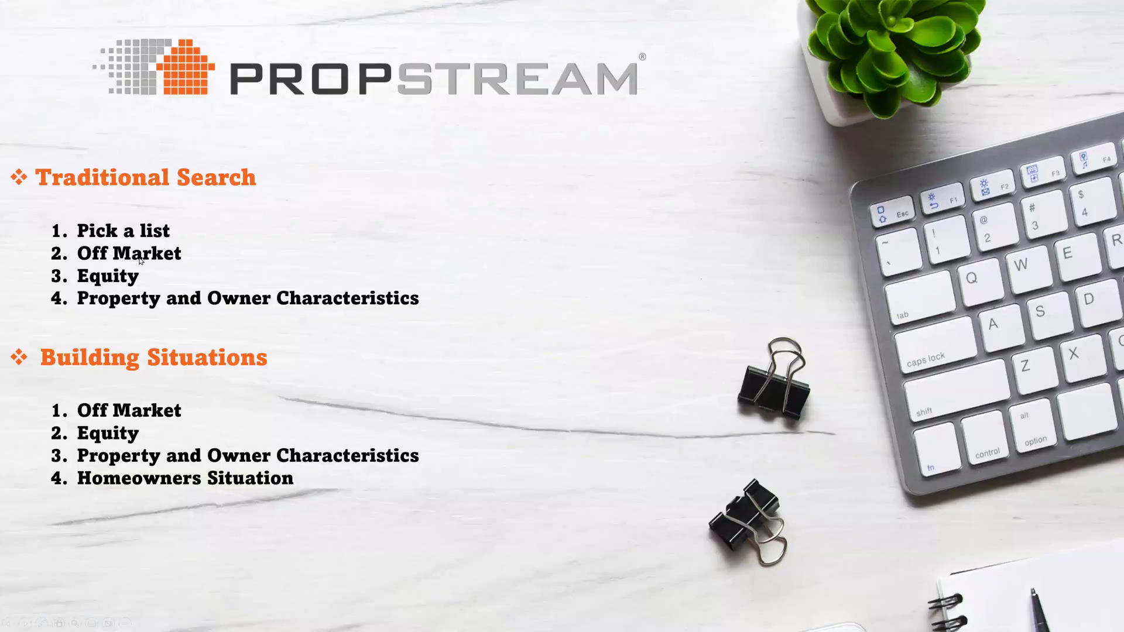
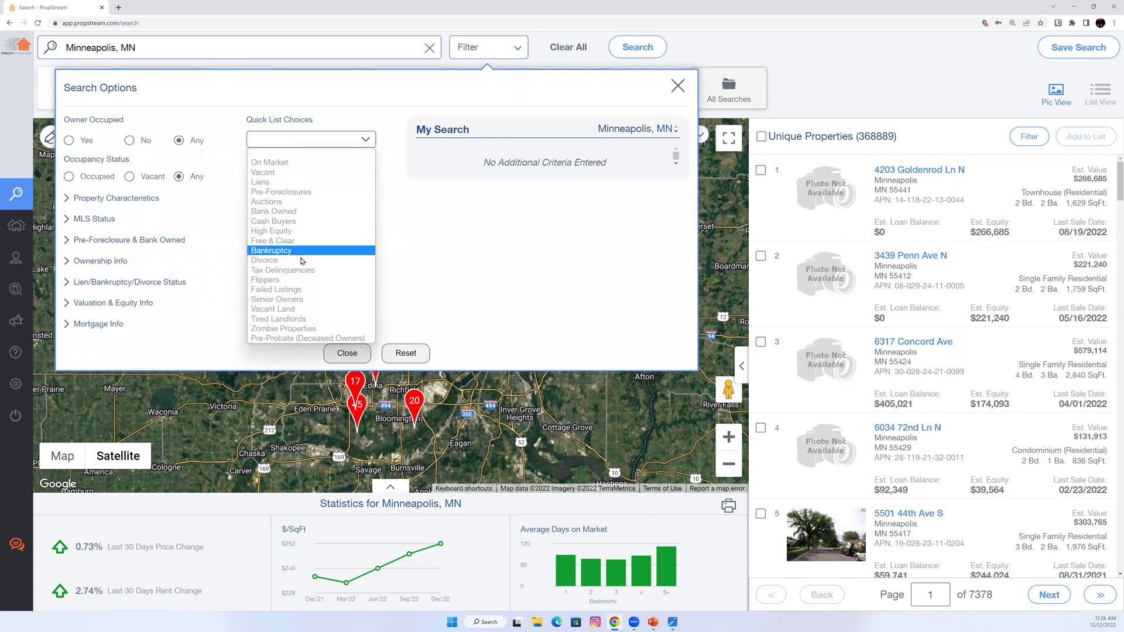
# Filter the Minneapolis search to Liens, On Market: No, and MLS status Never Listed.
pyautogui.click(286, 182)
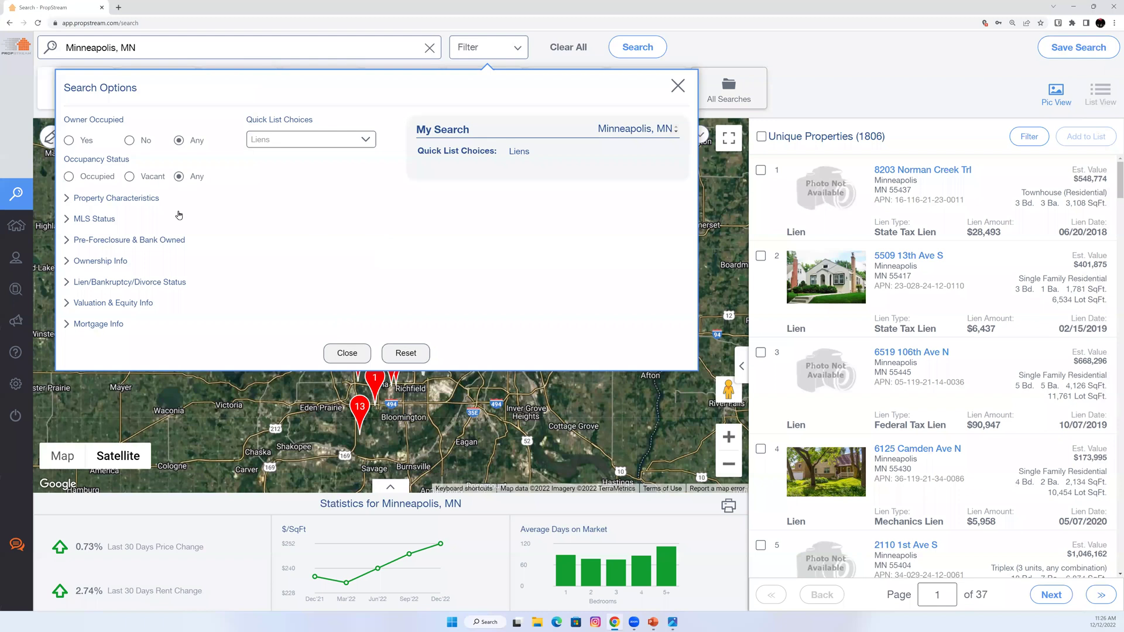
pyautogui.click(93, 220)
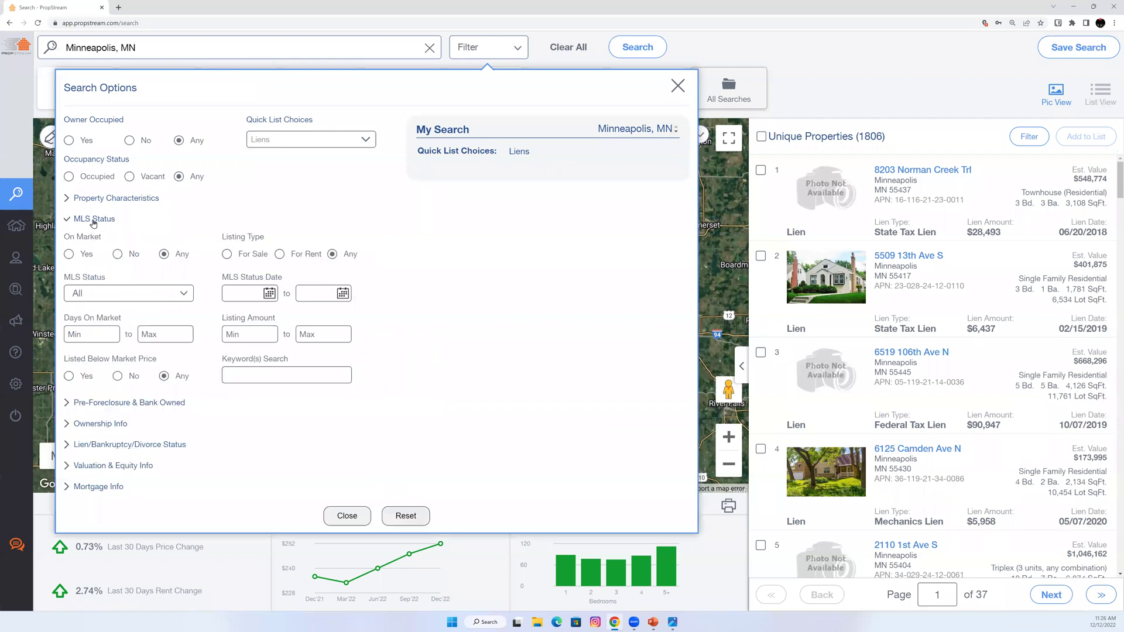
pyautogui.click(114, 255)
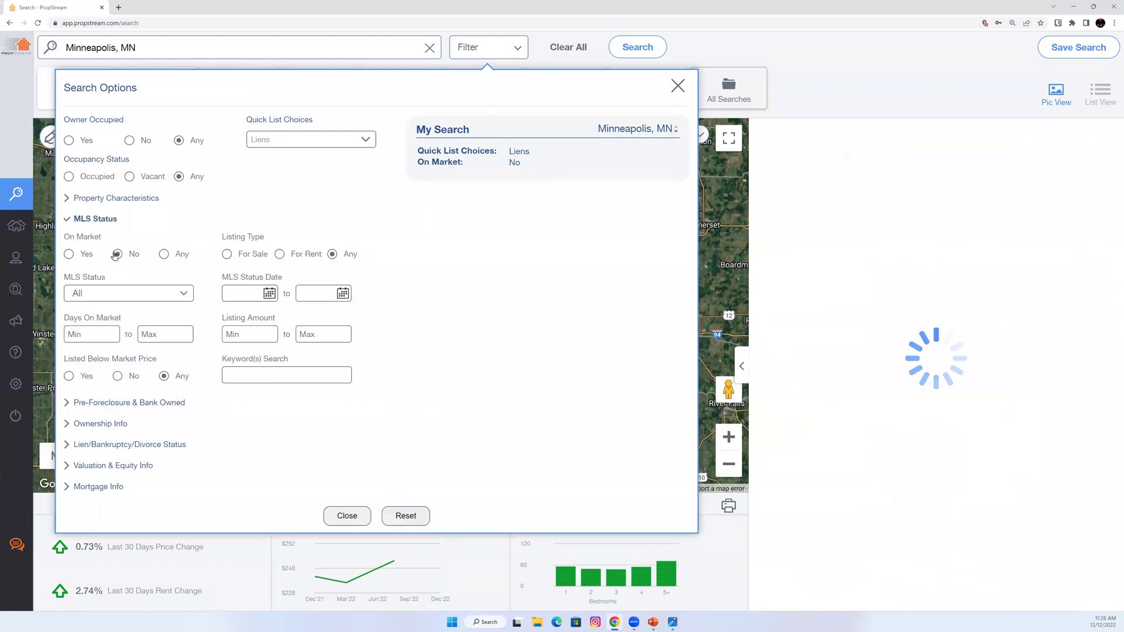
pyautogui.click(149, 296)
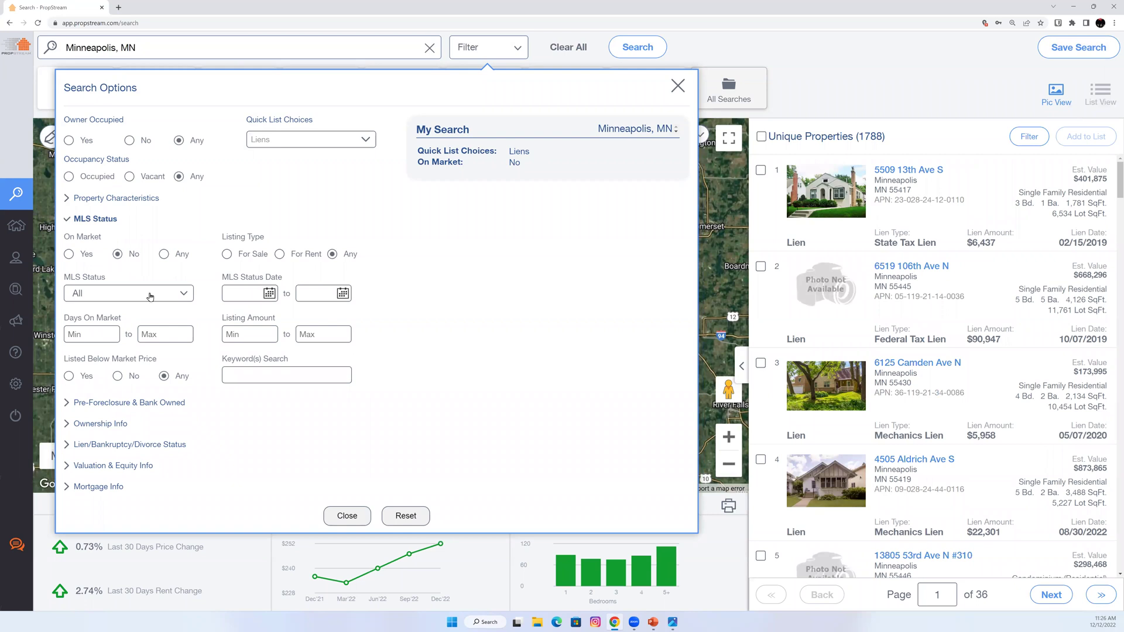
pyautogui.click(168, 387)
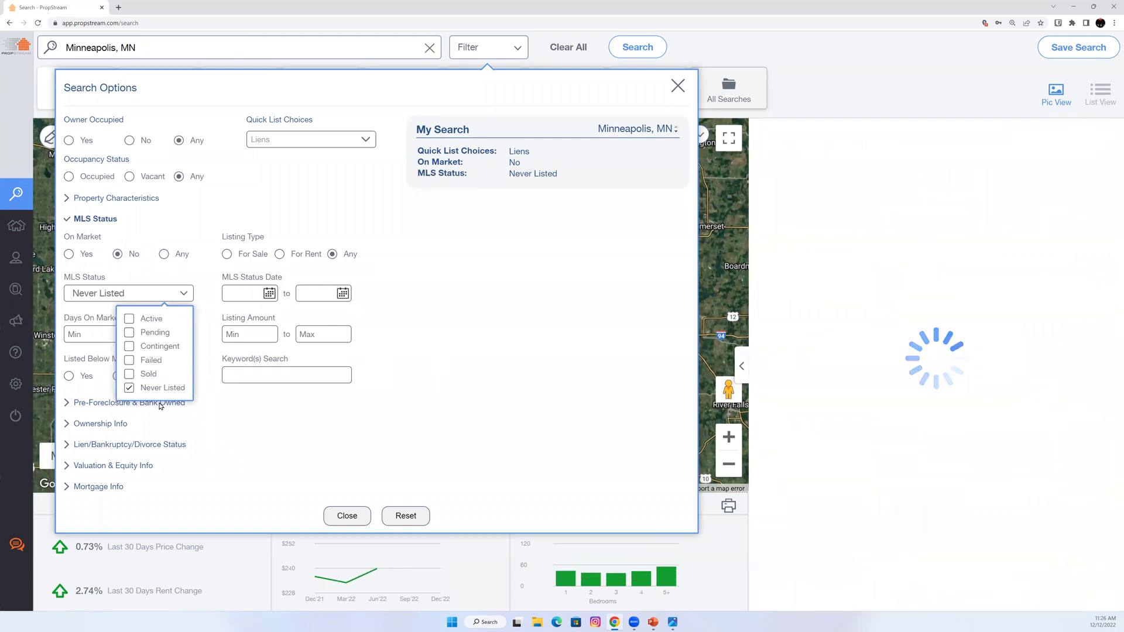
pyautogui.click(96, 218)
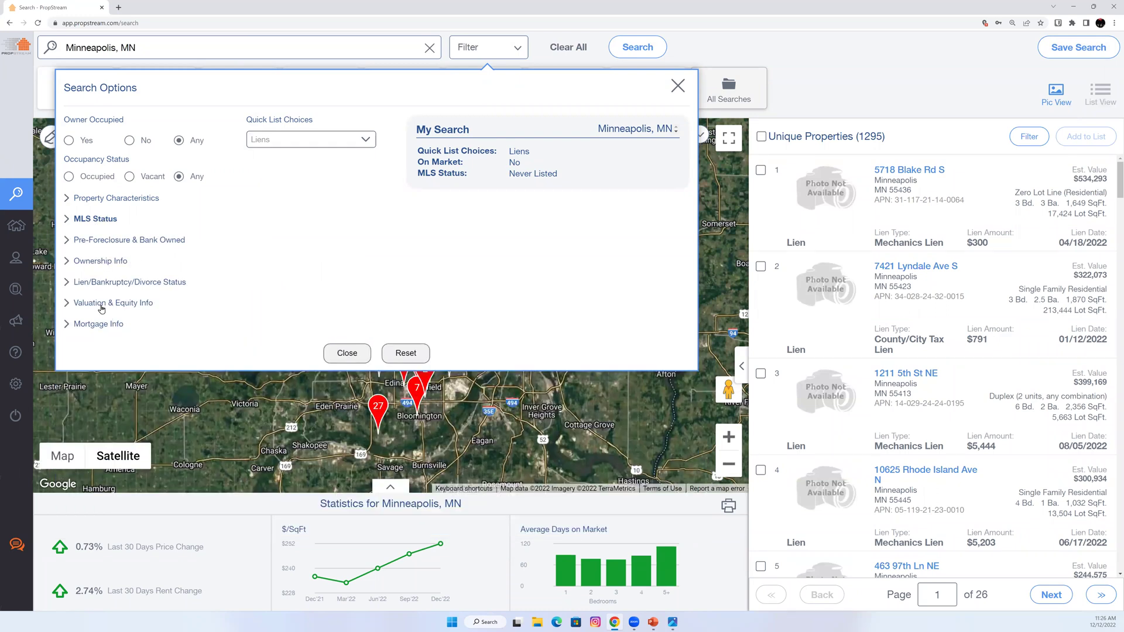
pyautogui.click(101, 303)
# Set Estimated Equity minimum to 50% and Estimated Value maximum to 500000.
pyautogui.click(260, 459)
pyautogui.write('50')
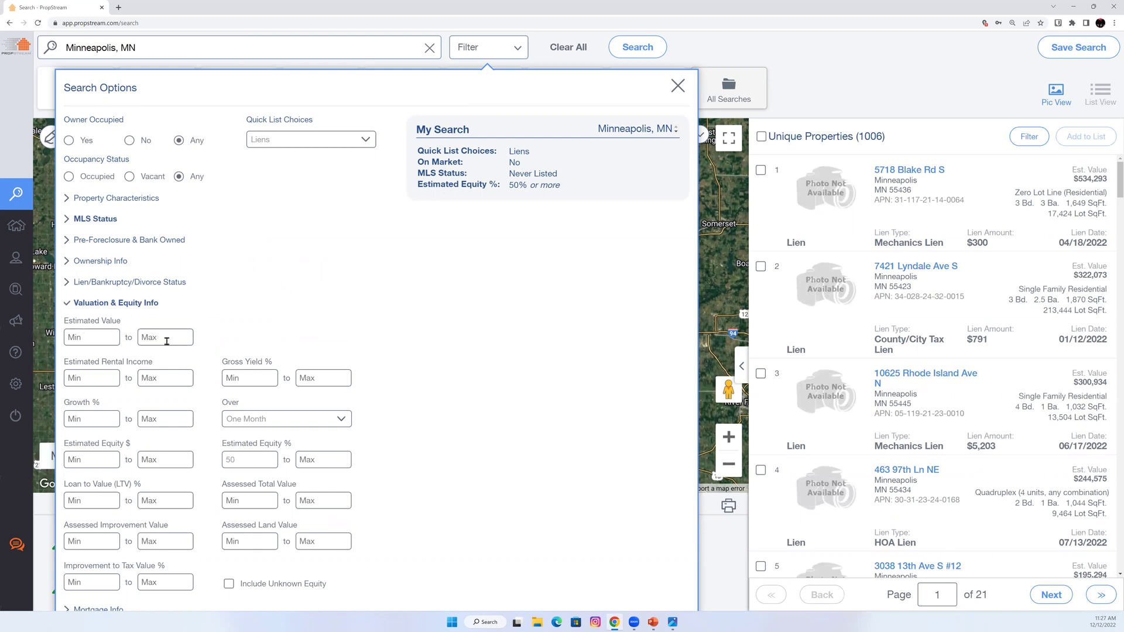
pyautogui.write('5000000')
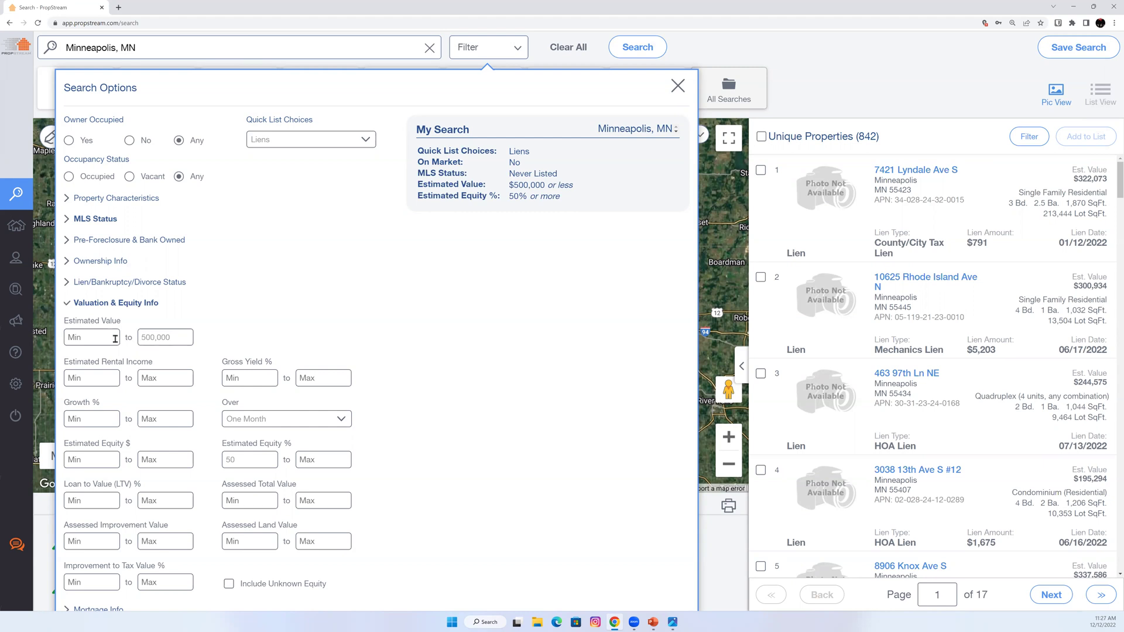
pyautogui.click(112, 304)
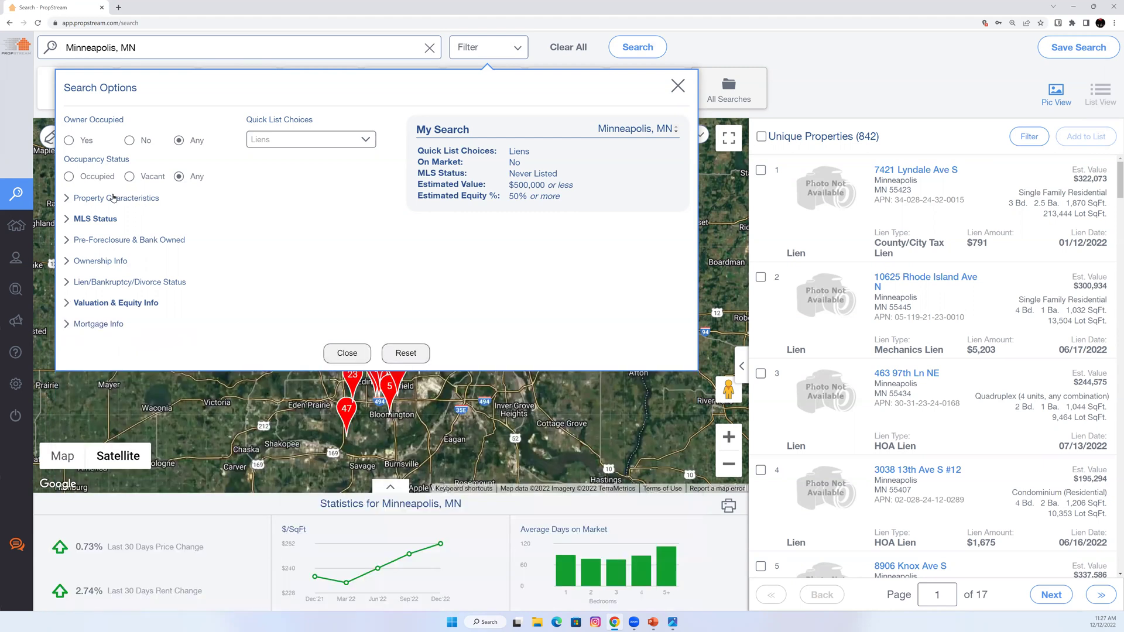
# Limit property characteristics to Residential classification and Single Family property type.
pyautogui.click(133, 202)
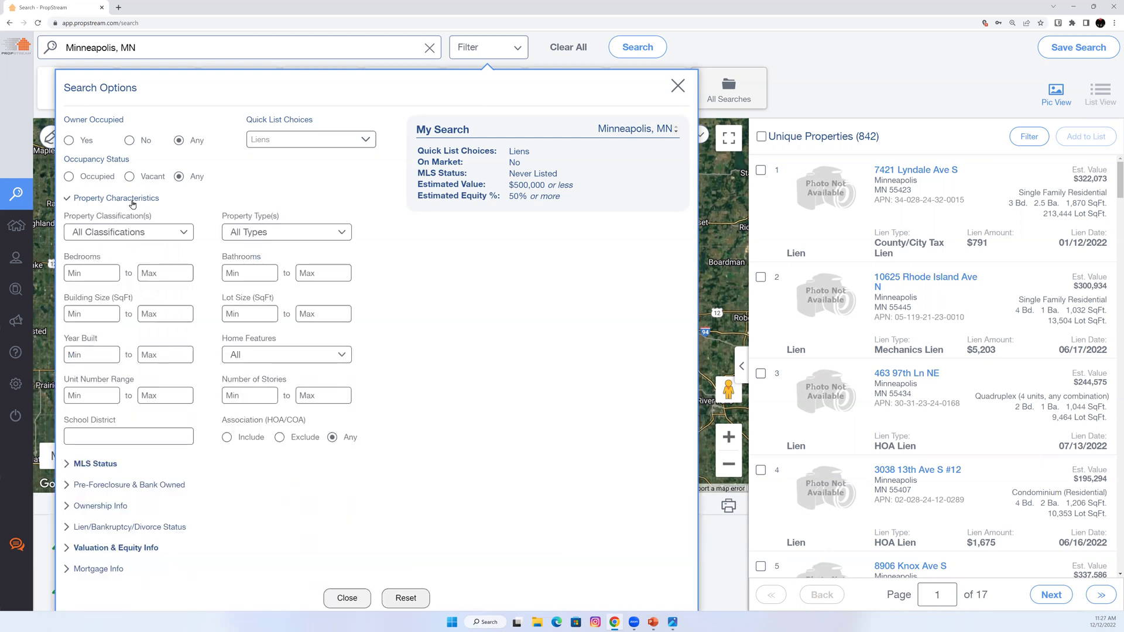
pyautogui.click(121, 238)
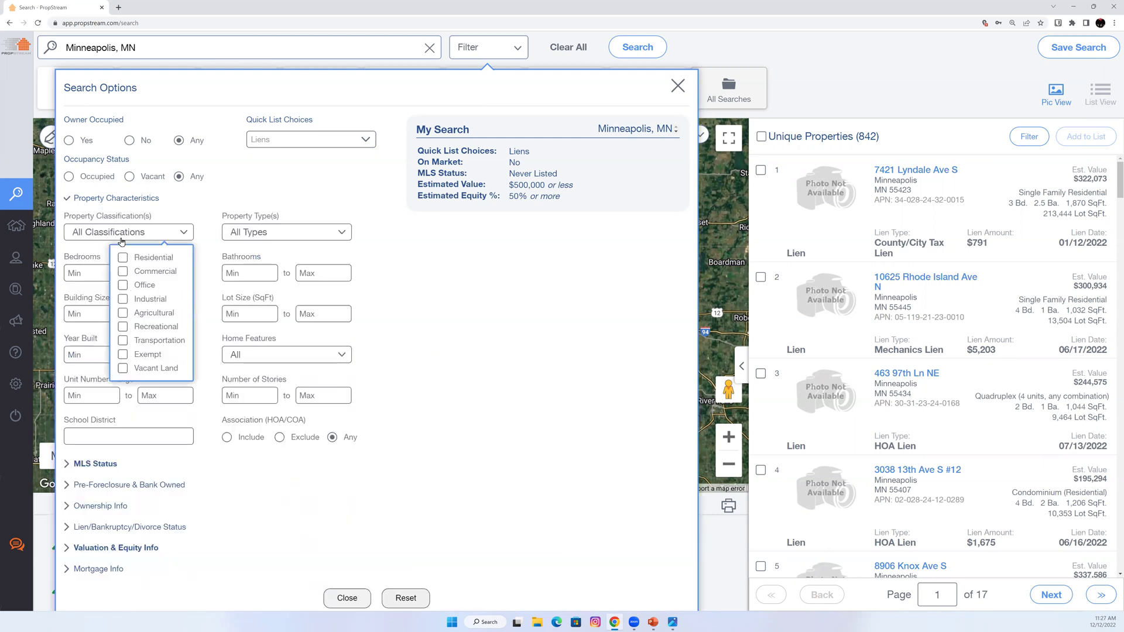
pyautogui.click(152, 261)
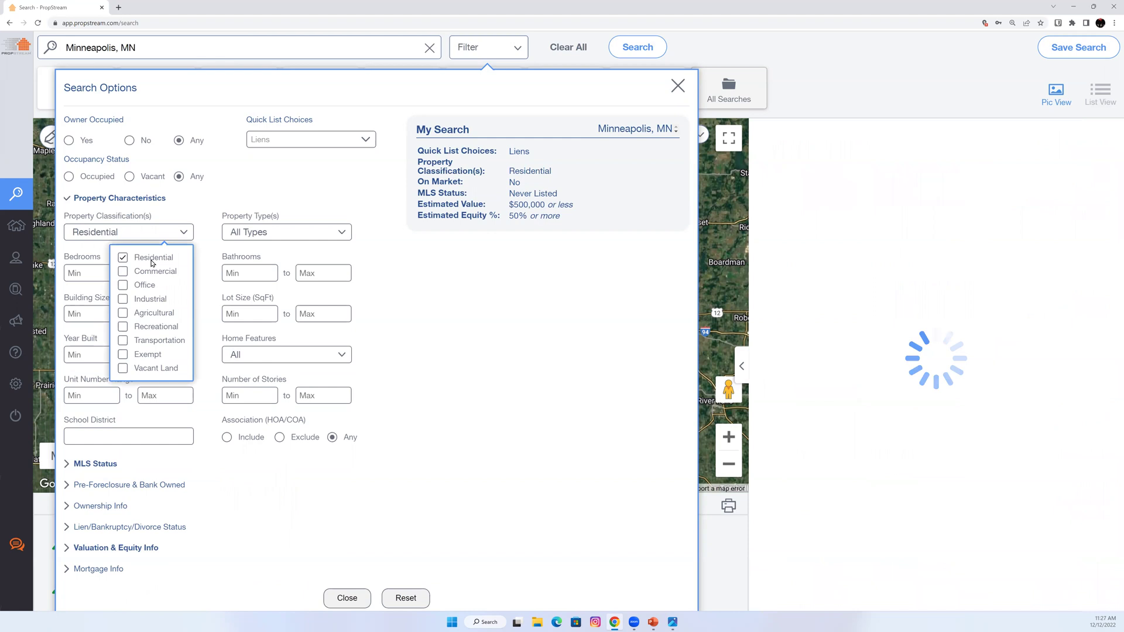
pyautogui.click(264, 236)
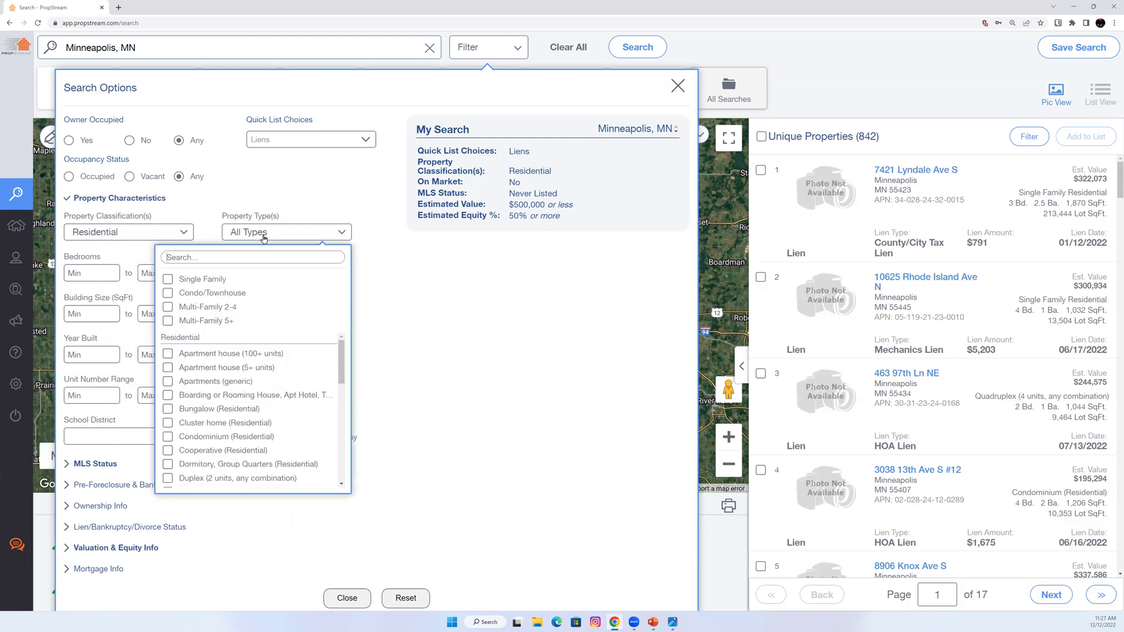
pyautogui.click(199, 281)
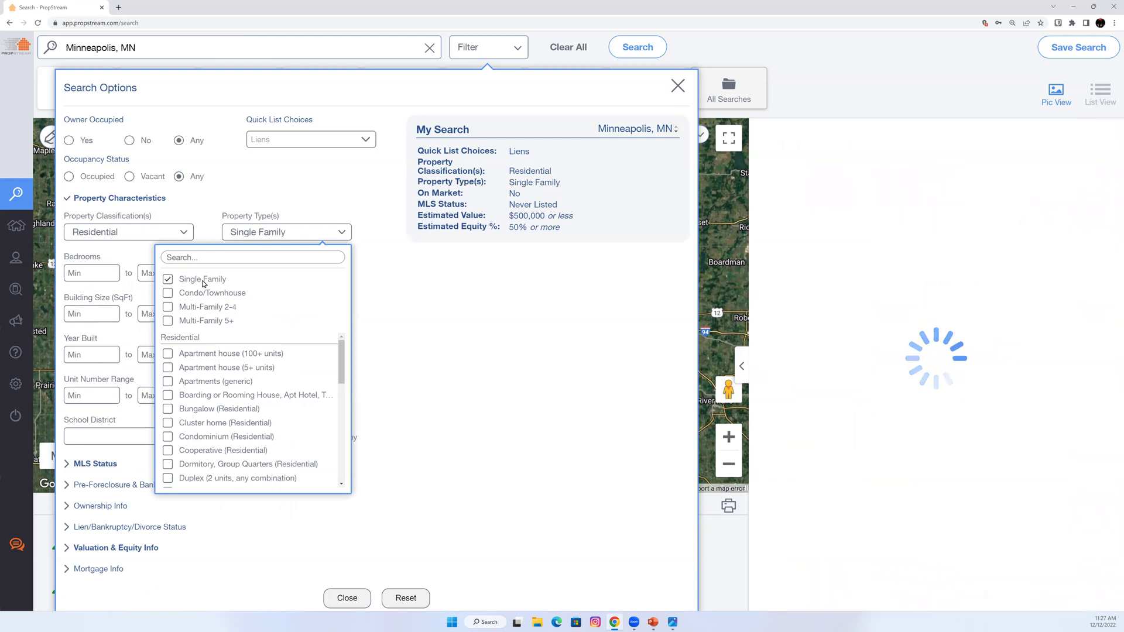
pyautogui.click(415, 325)
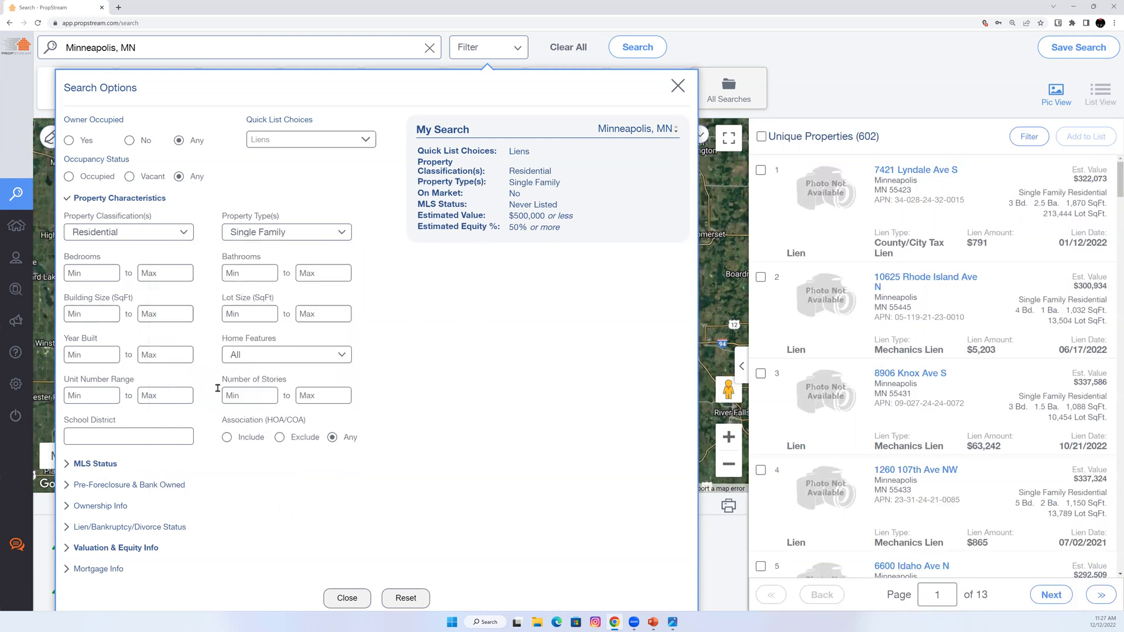
# Cap Year Built at a maximum of 2000.
pyautogui.tripleClick(81, 343)
pyautogui.click(164, 356)
pyautogui.write('2000')
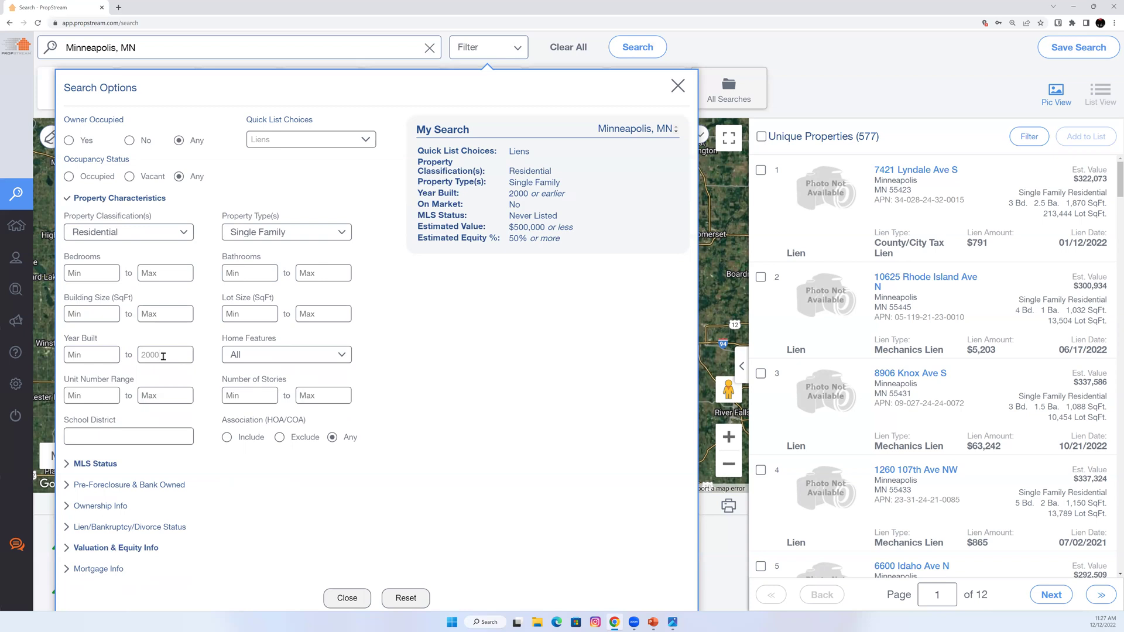
pyautogui.click(122, 200)
pyautogui.click(103, 261)
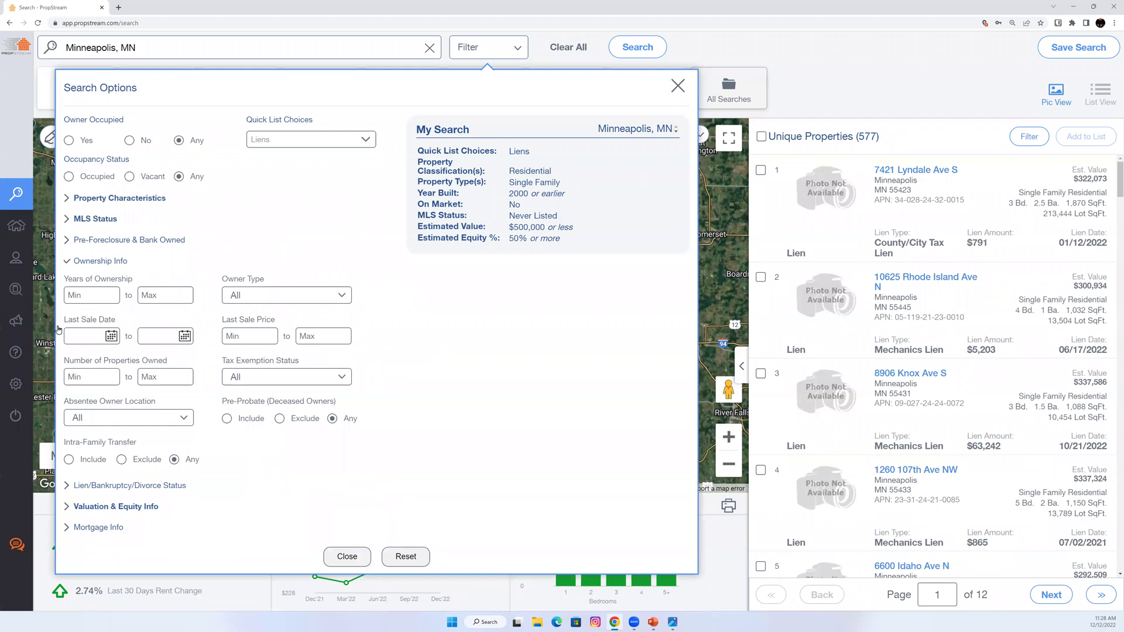
# Require a minimum of 8 years of ownership and an Individual owner type.
pyautogui.click(93, 296)
pyautogui.write('8')
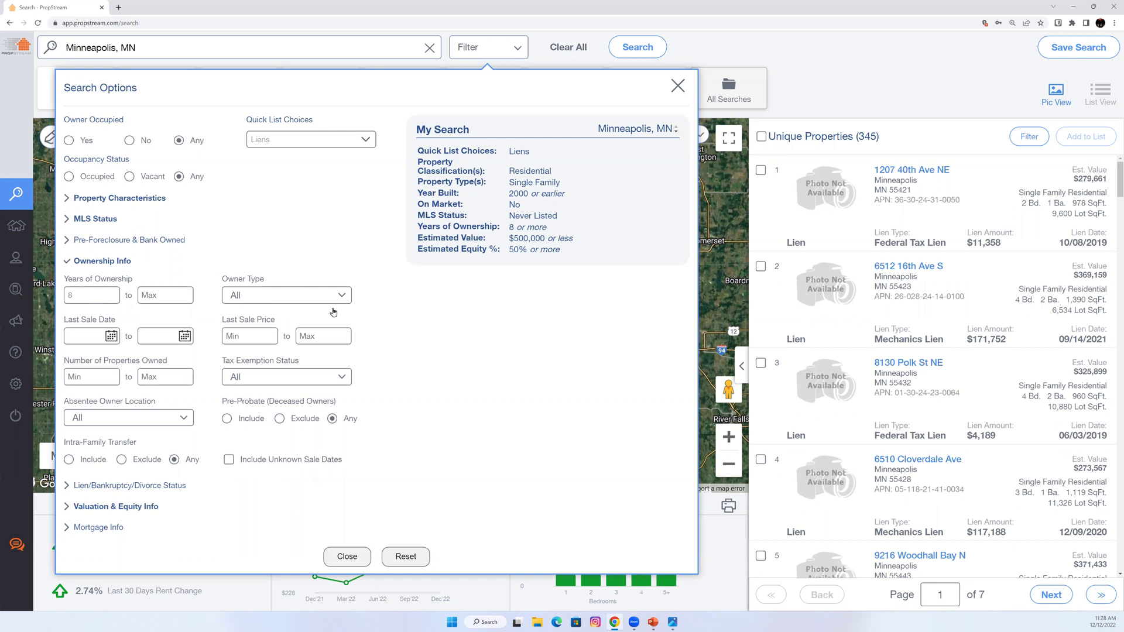
pyautogui.click(234, 296)
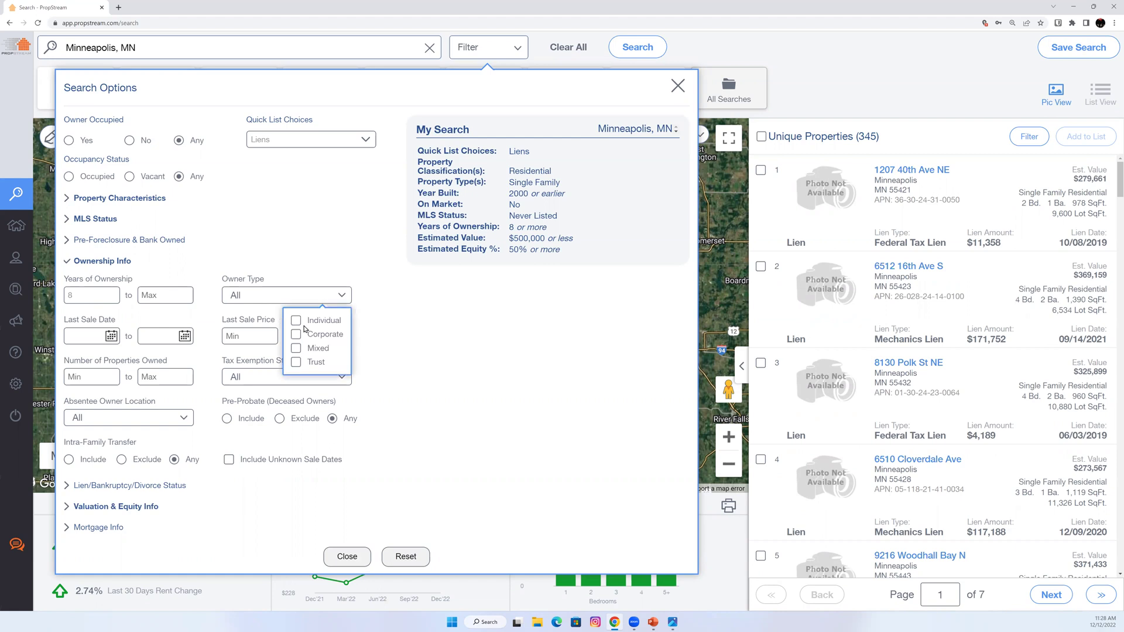
pyautogui.click(304, 325)
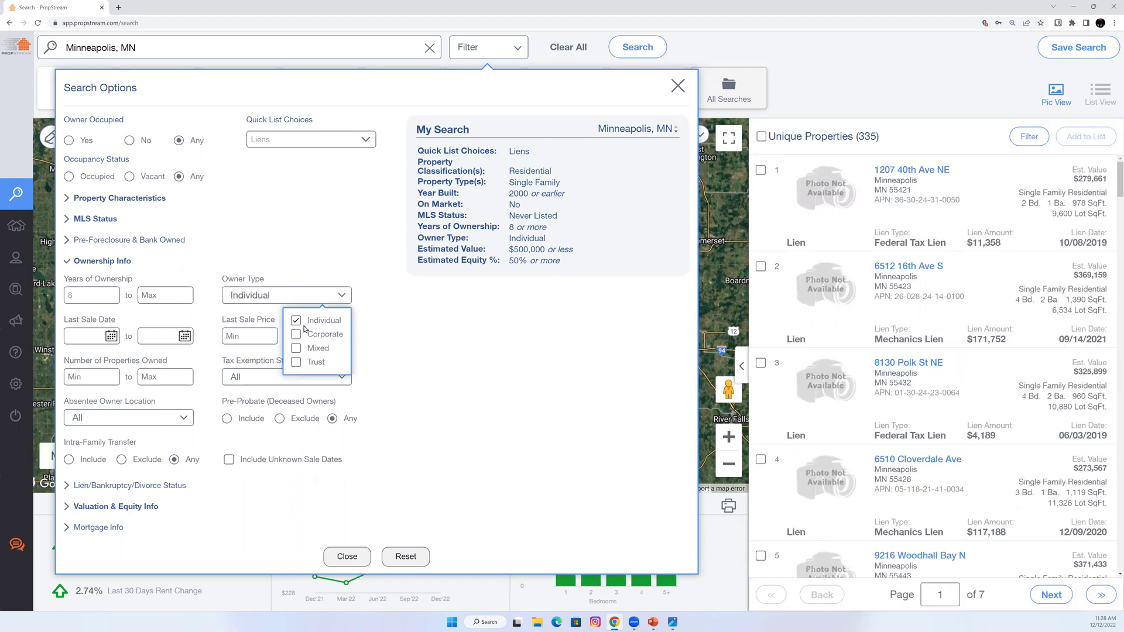
pyautogui.click(123, 265)
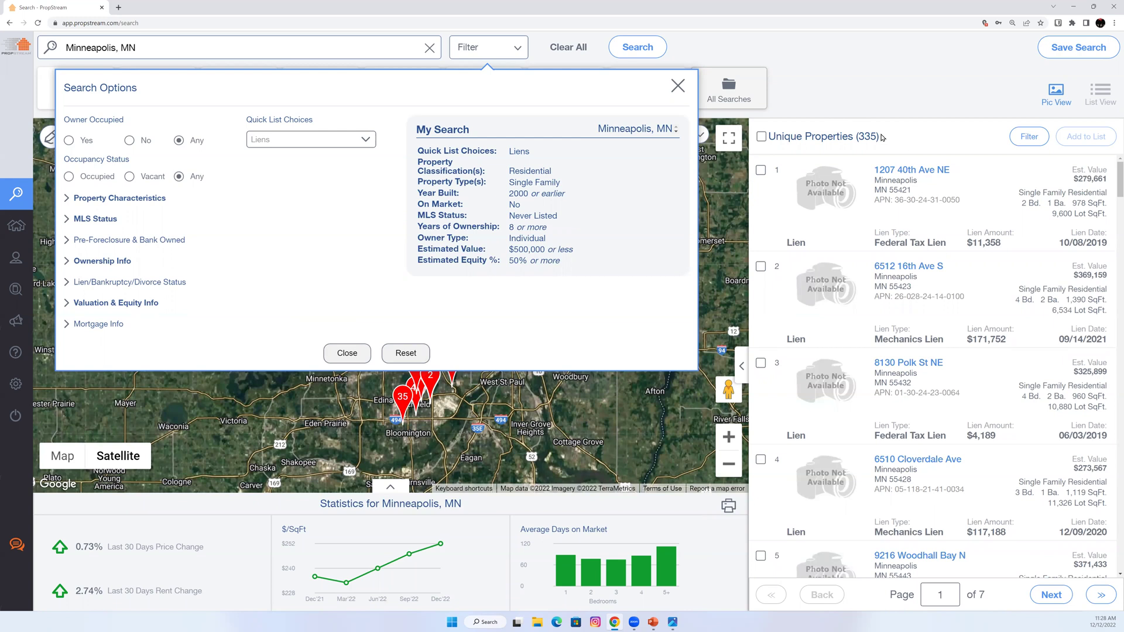
# Leave Owner Occupied at Any, close Search Options, and select all 335 results.
pyautogui.click(146, 143)
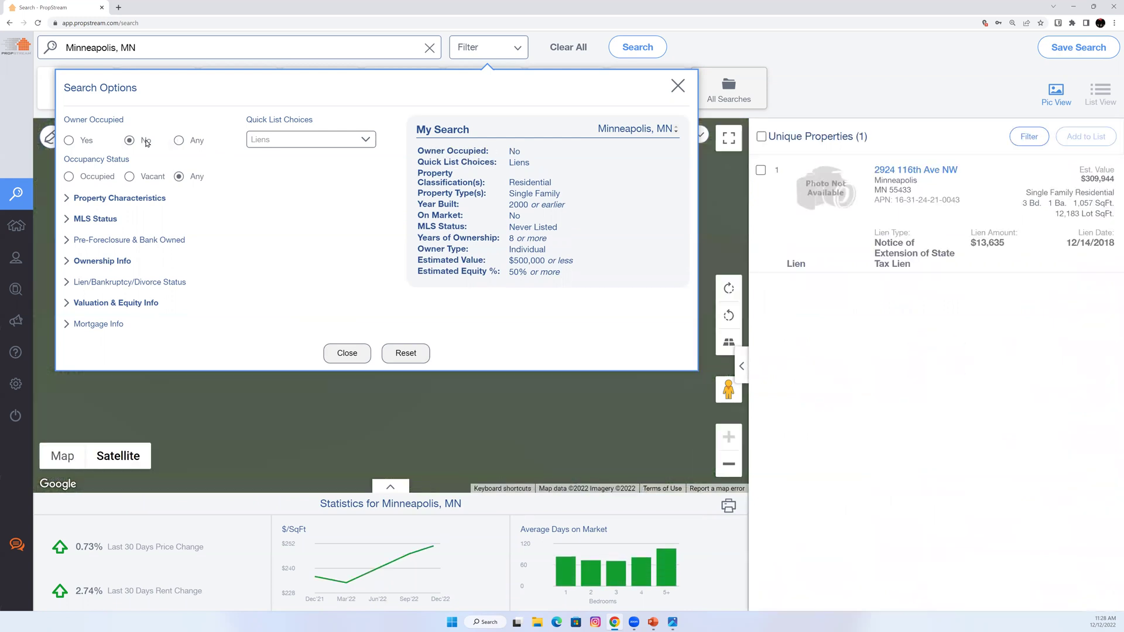
pyautogui.click(184, 141)
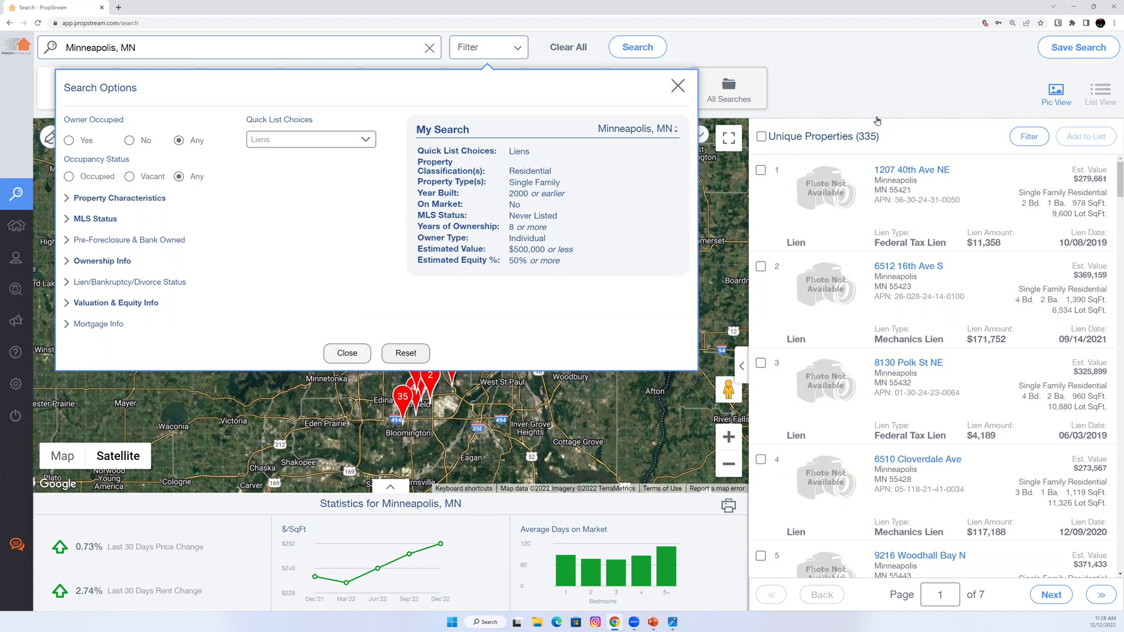
pyautogui.click(885, 145)
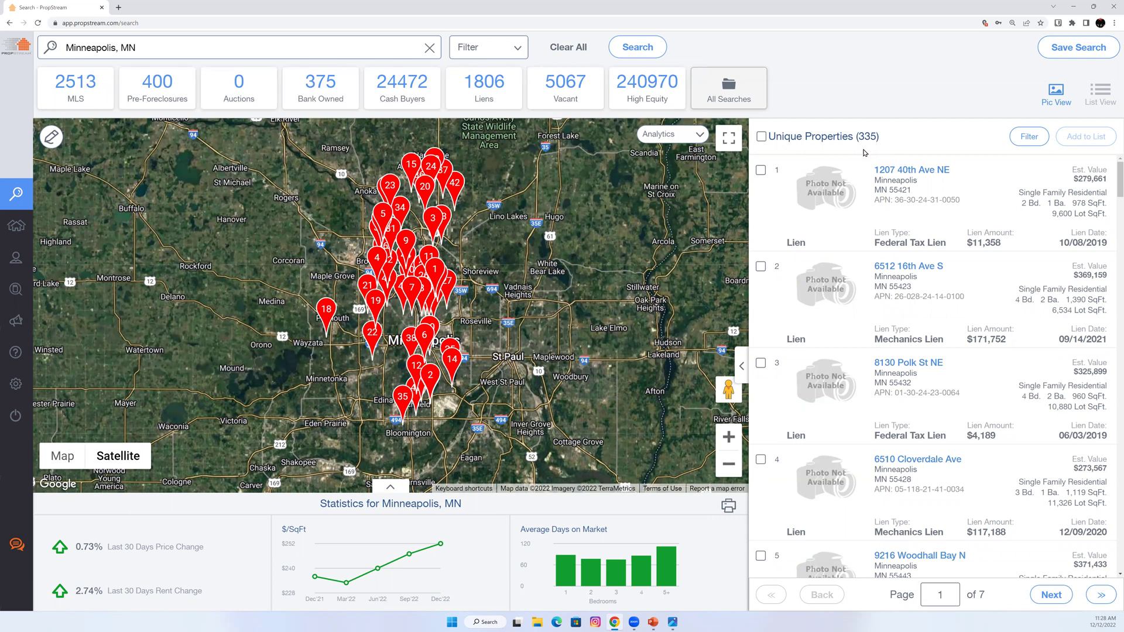
pyautogui.click(761, 136)
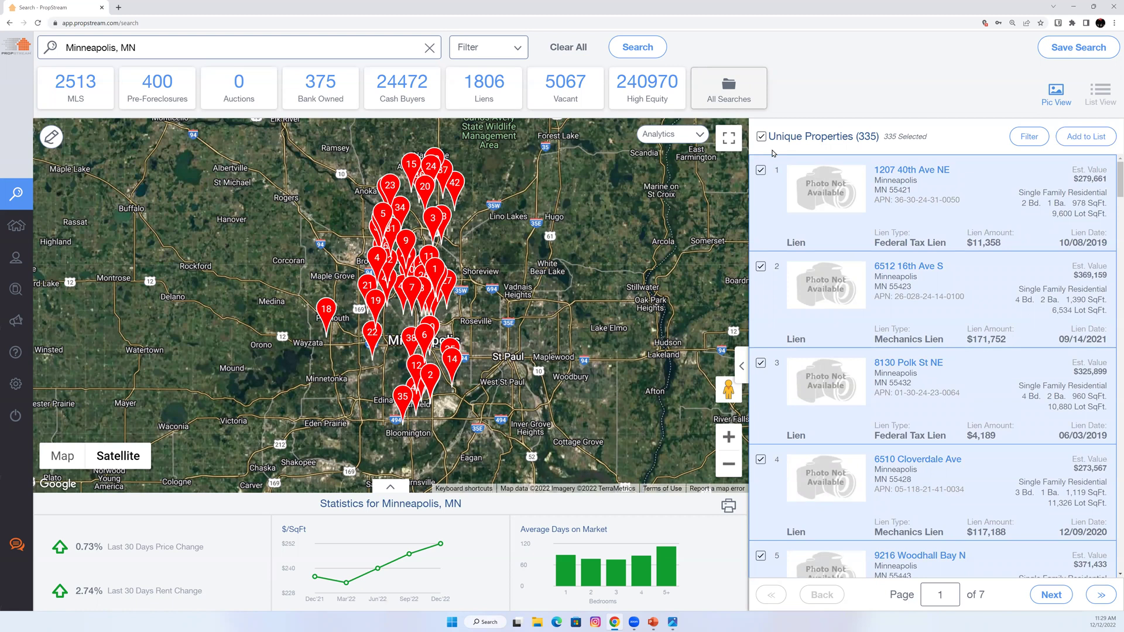
# Save the selected properties to a new list 'MN Tax List', then rerun unfiltered Minneapolis, MN.
pyautogui.click(1076, 135)
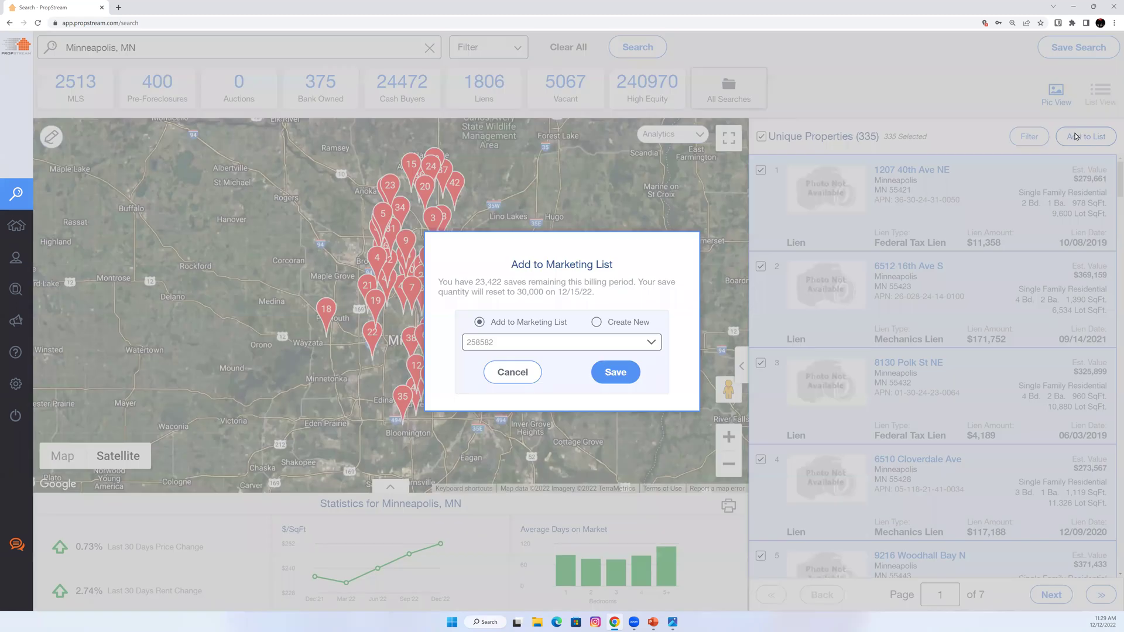
pyautogui.click(641, 324)
pyautogui.click(604, 342)
pyautogui.write('J')
pyautogui.press('BackSpace')
pyautogui.write('MN Tax List')
pyautogui.click(629, 377)
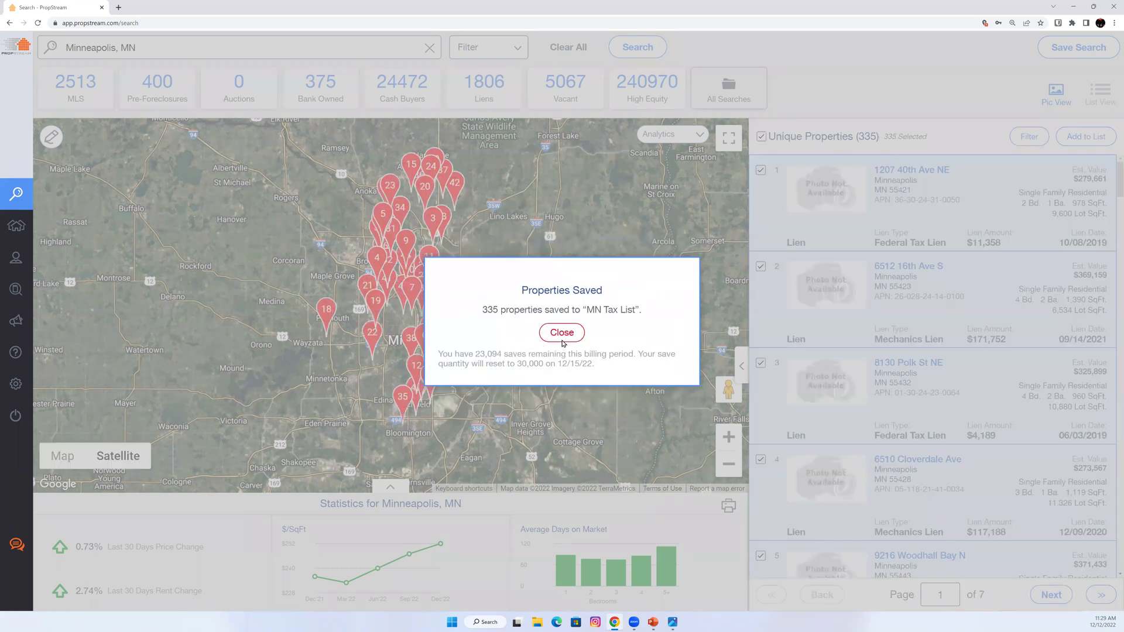
pyautogui.click(562, 336)
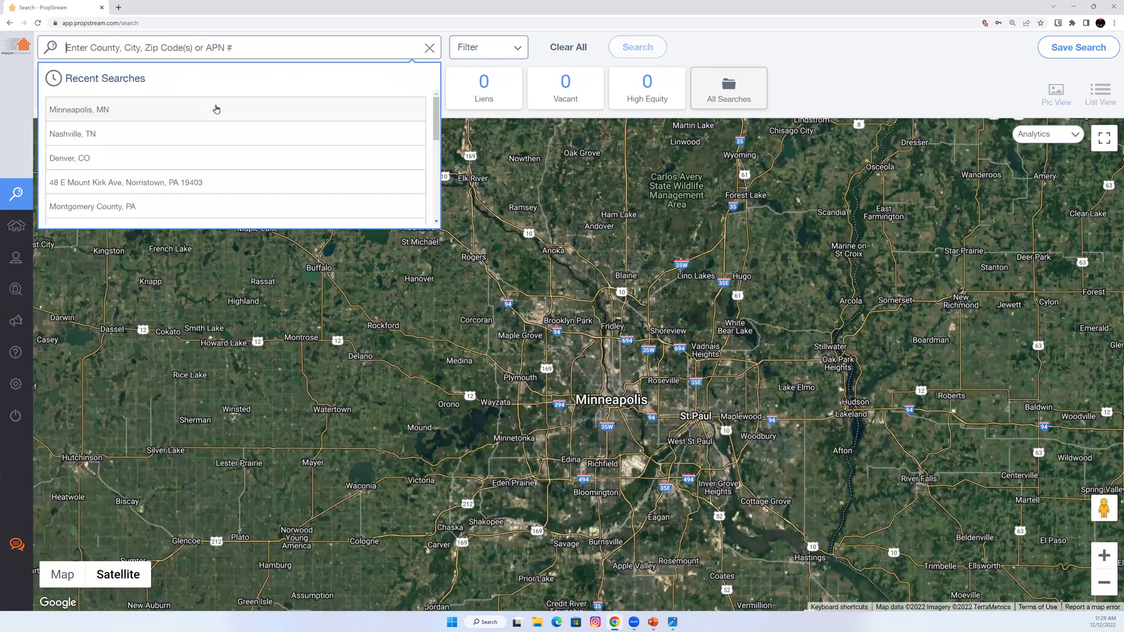
pyautogui.click(213, 108)
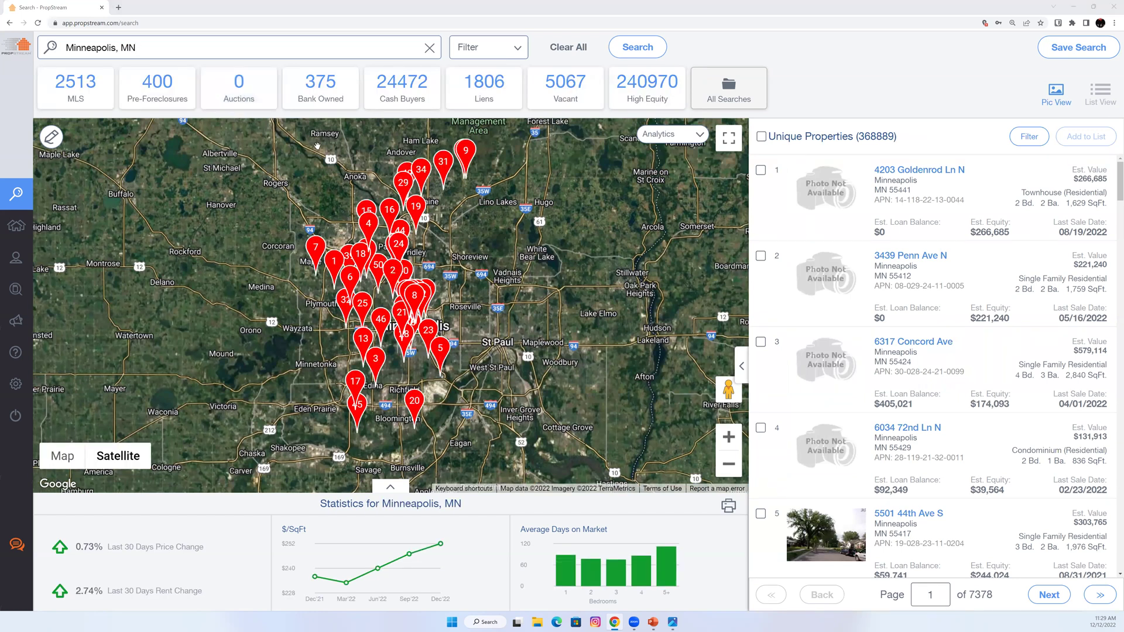
# Present the PropStream search-types slide full screen, then end the show and minimize PowerPoint.
pyautogui.hotkey('alt', 'Tab')
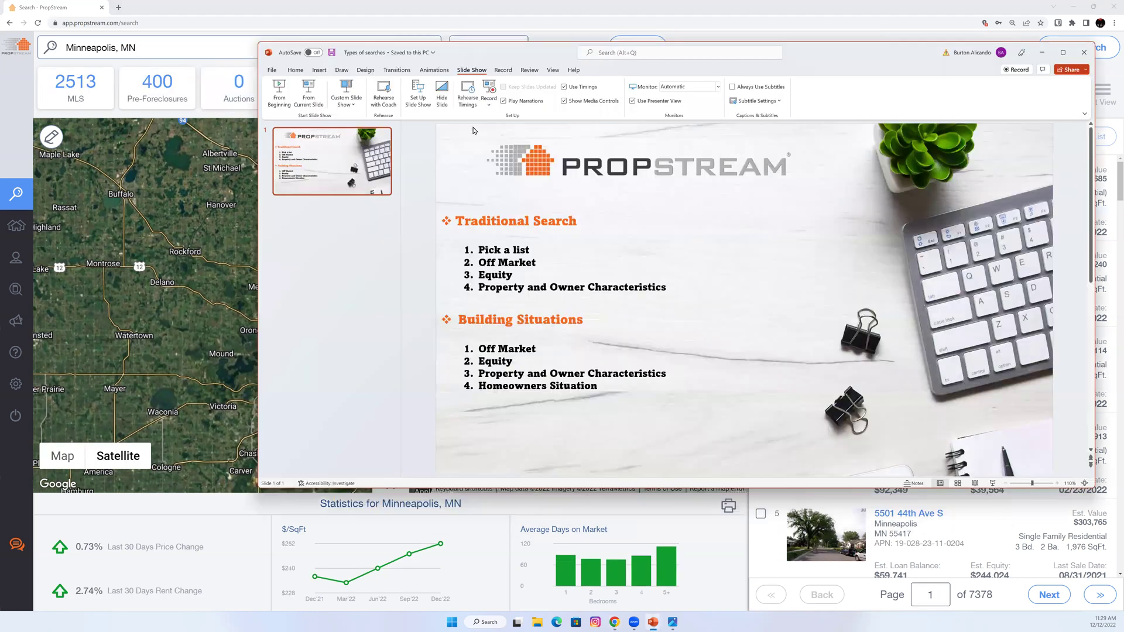
pyautogui.press('F5')
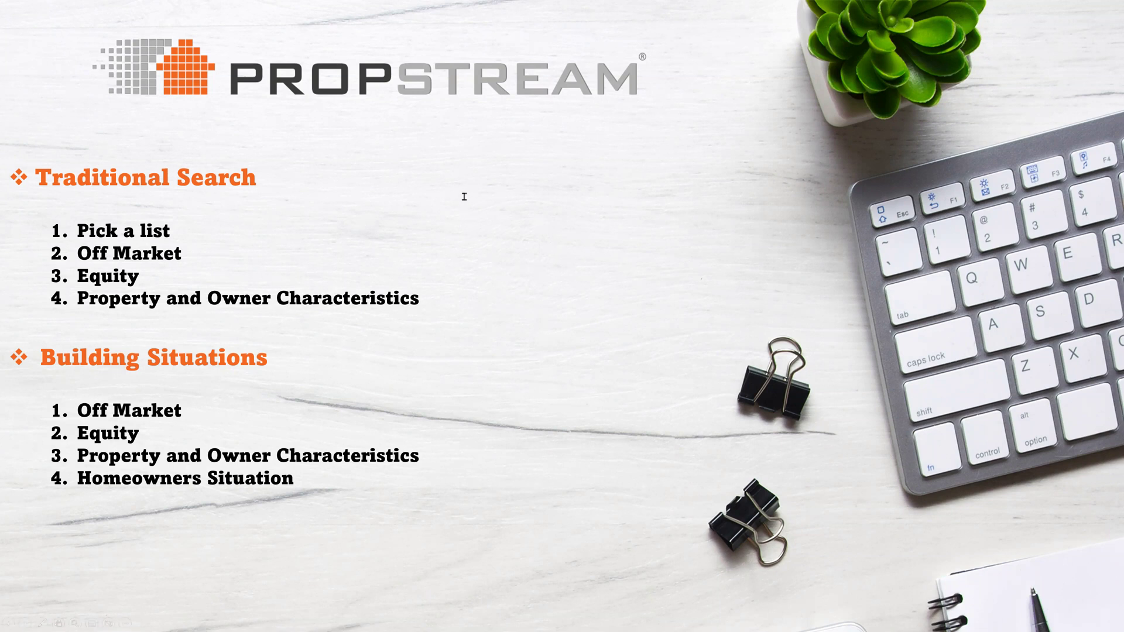
pyautogui.press('Escape')
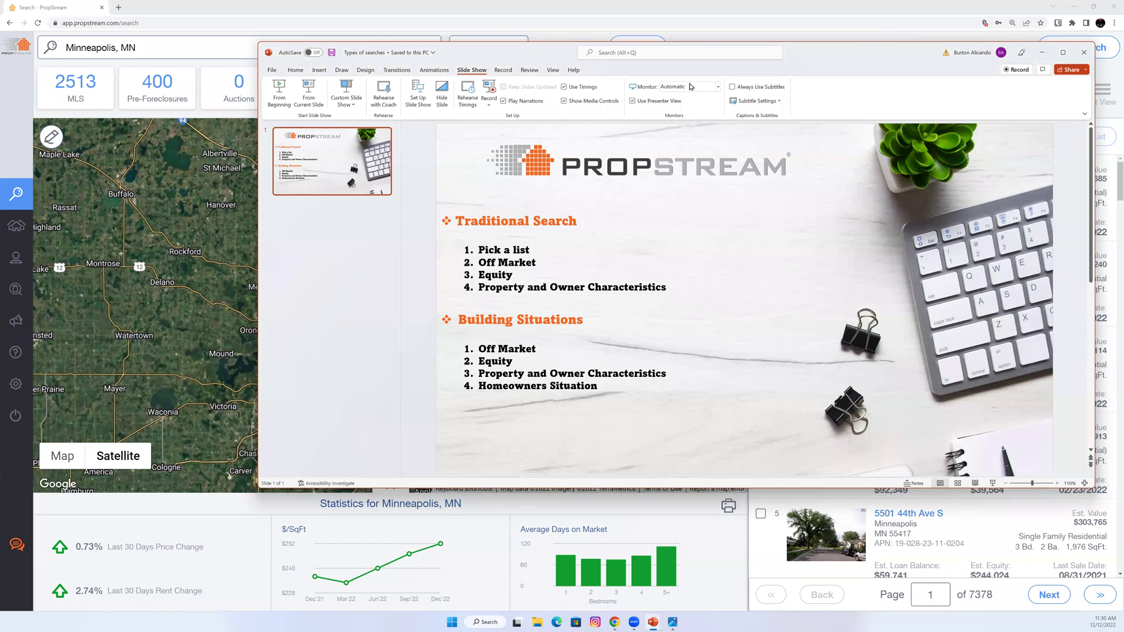
pyautogui.click(257, 96)
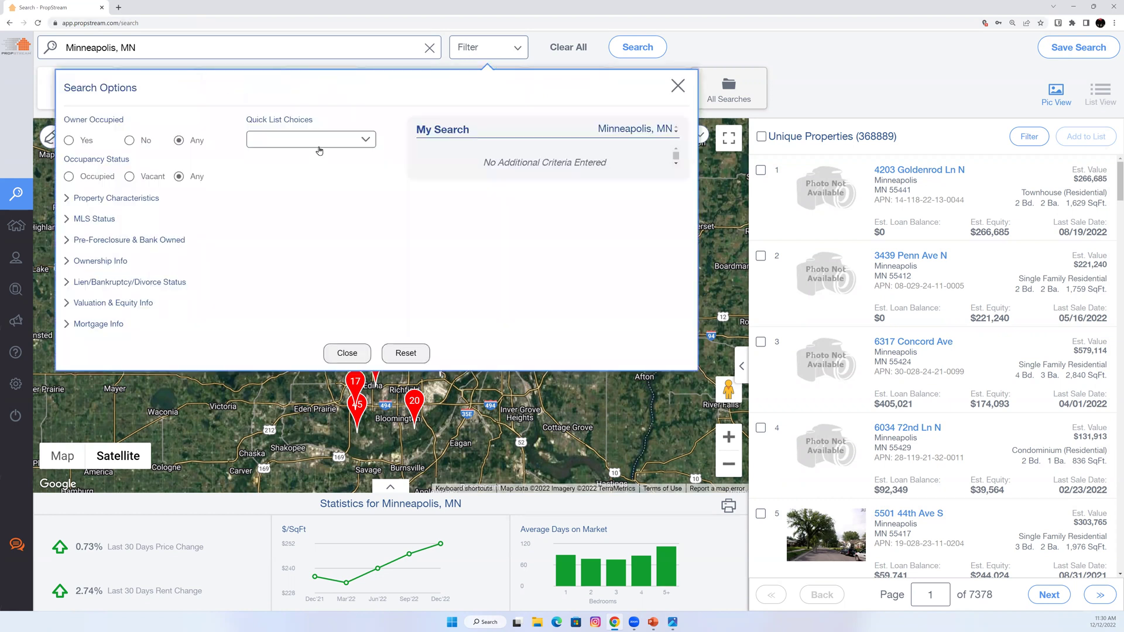
# In Search Options, set MLS Status to On Market: No and Never Listed.
pyautogui.click(320, 144)
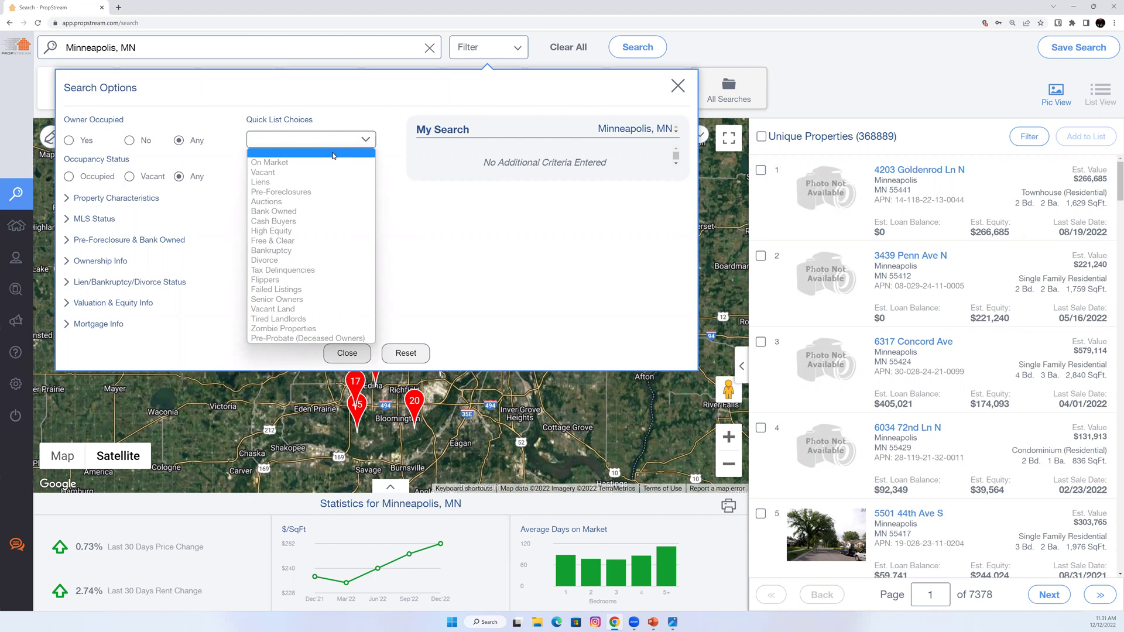
pyautogui.click(332, 156)
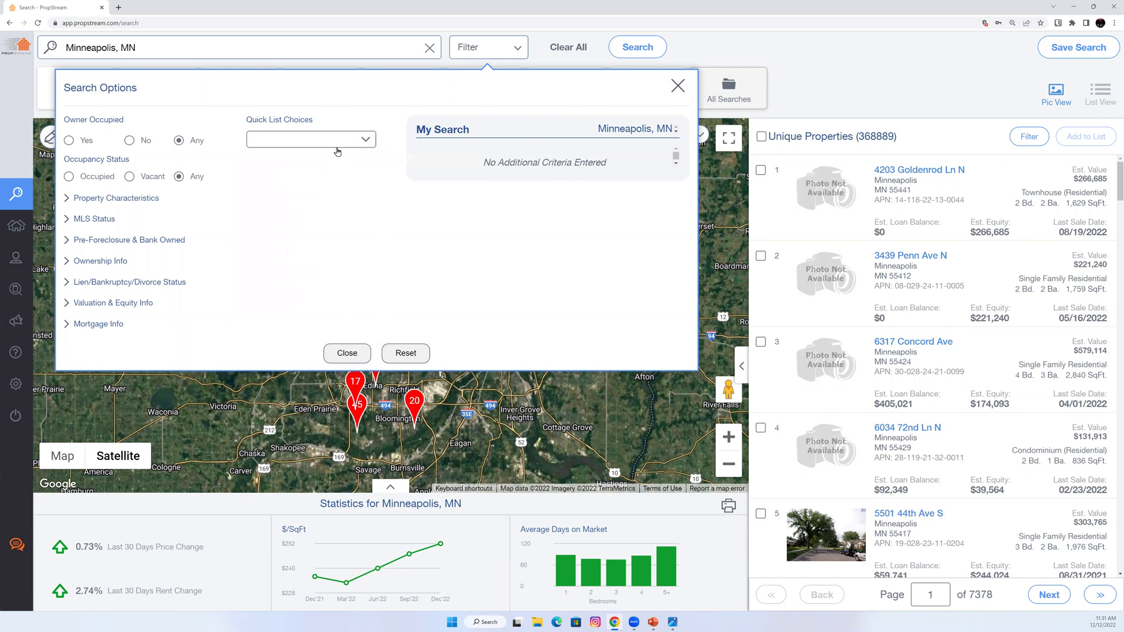
pyautogui.click(76, 219)
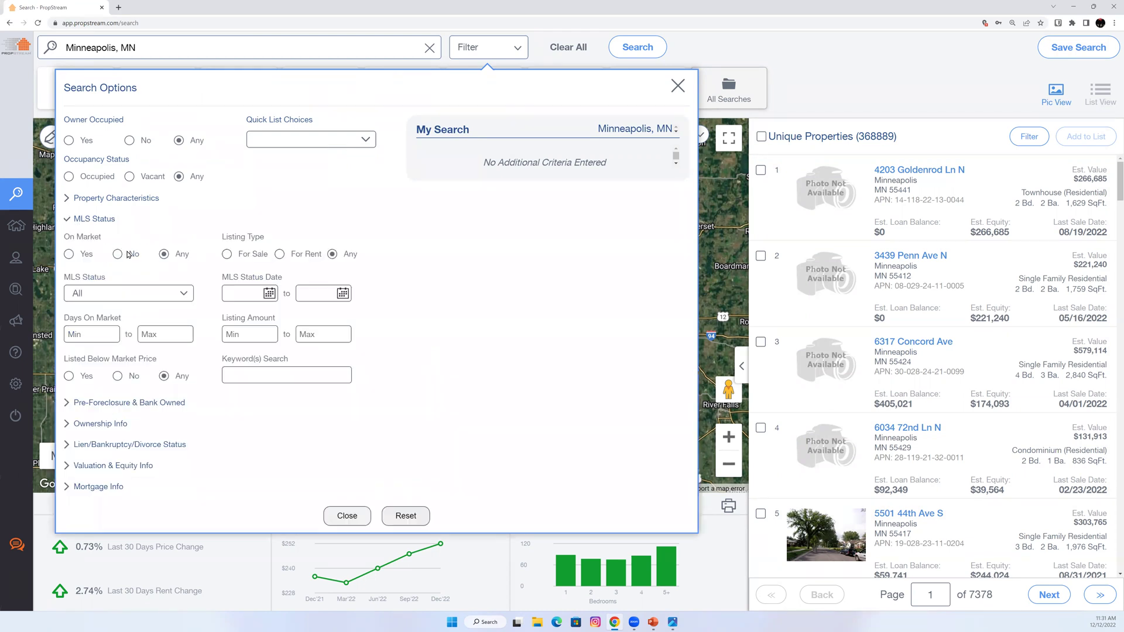
pyautogui.click(127, 254)
pyautogui.click(137, 295)
pyautogui.click(142, 388)
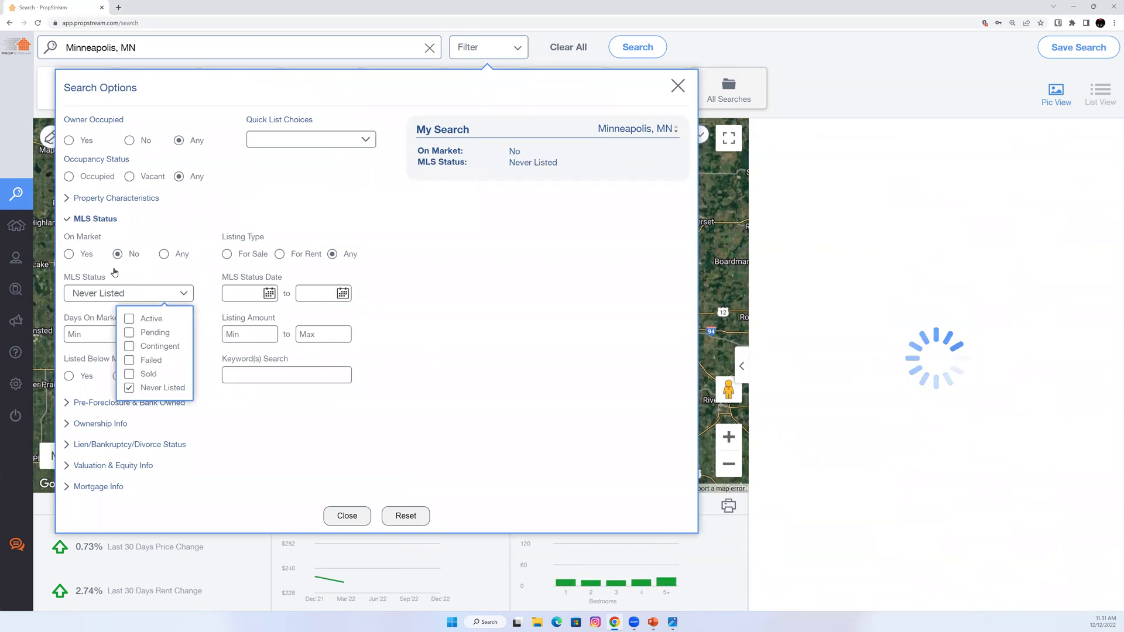
pyautogui.click(107, 221)
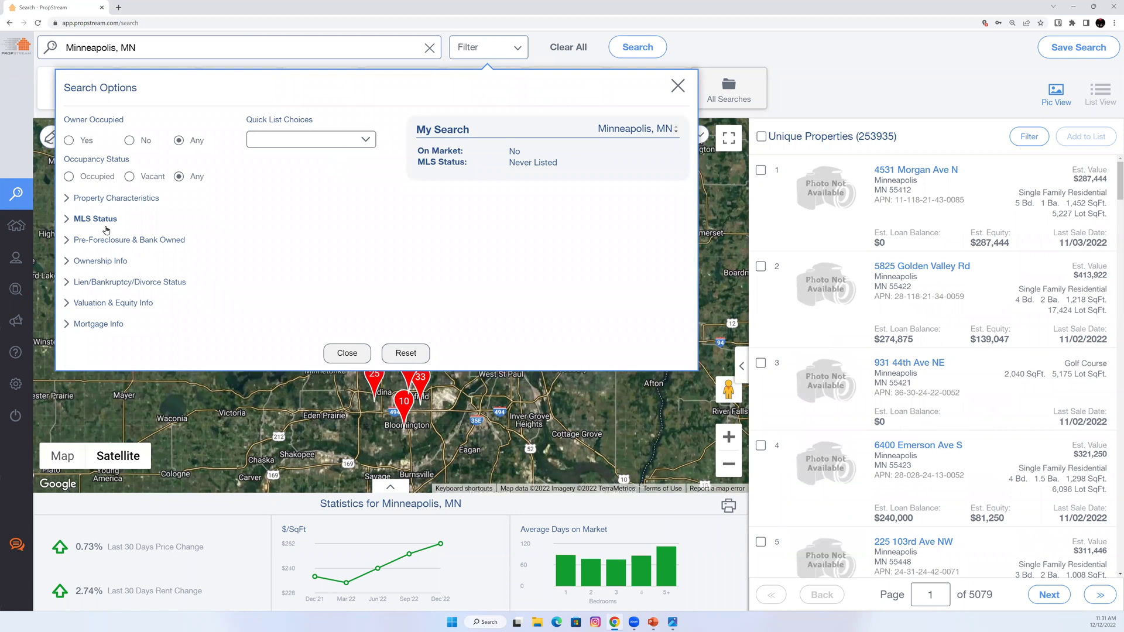
# Set Estimated Equity minimum to 50% and Estimated Value maximum to 500,000.
pyautogui.click(115, 304)
pyautogui.click(234, 455)
pyautogui.write('50')
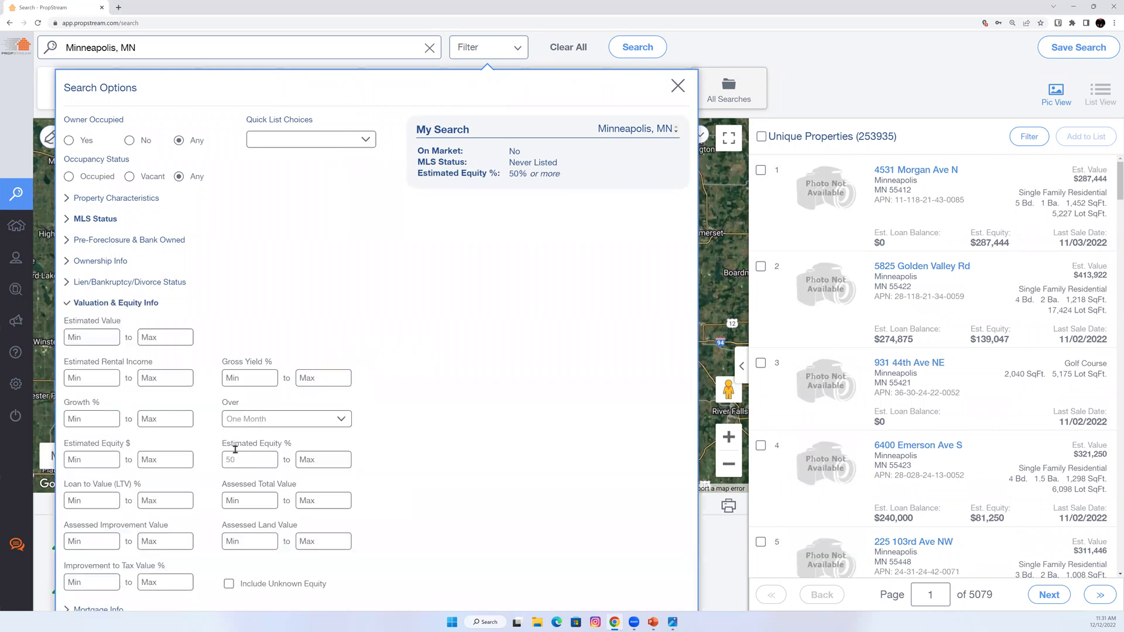
pyautogui.click(164, 338)
pyautogui.write('500,0')
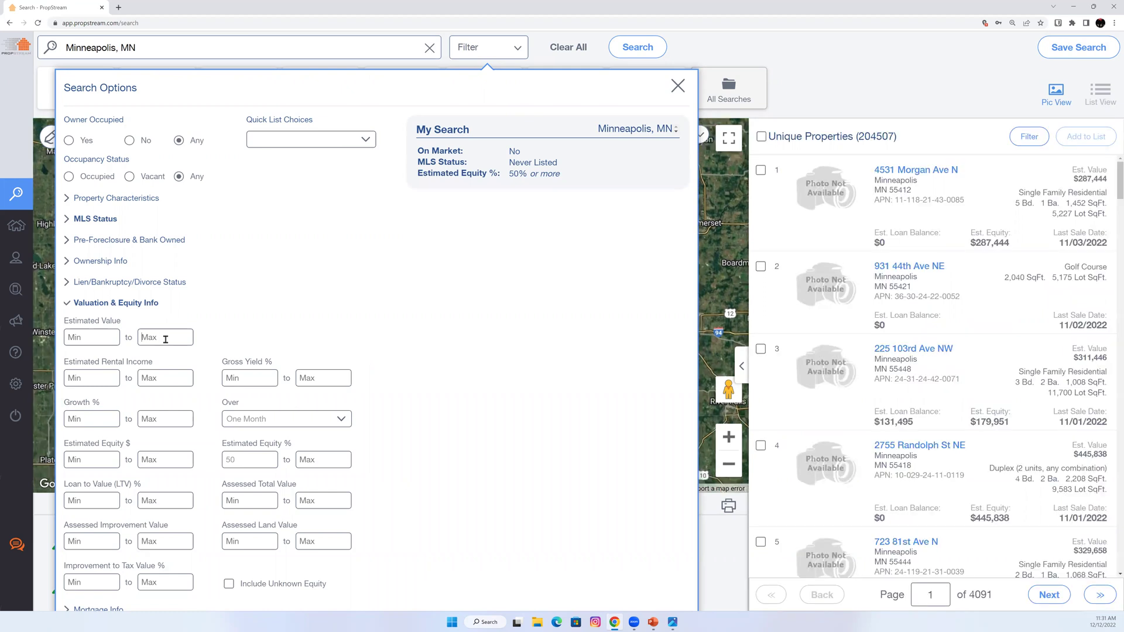
pyautogui.write('00')
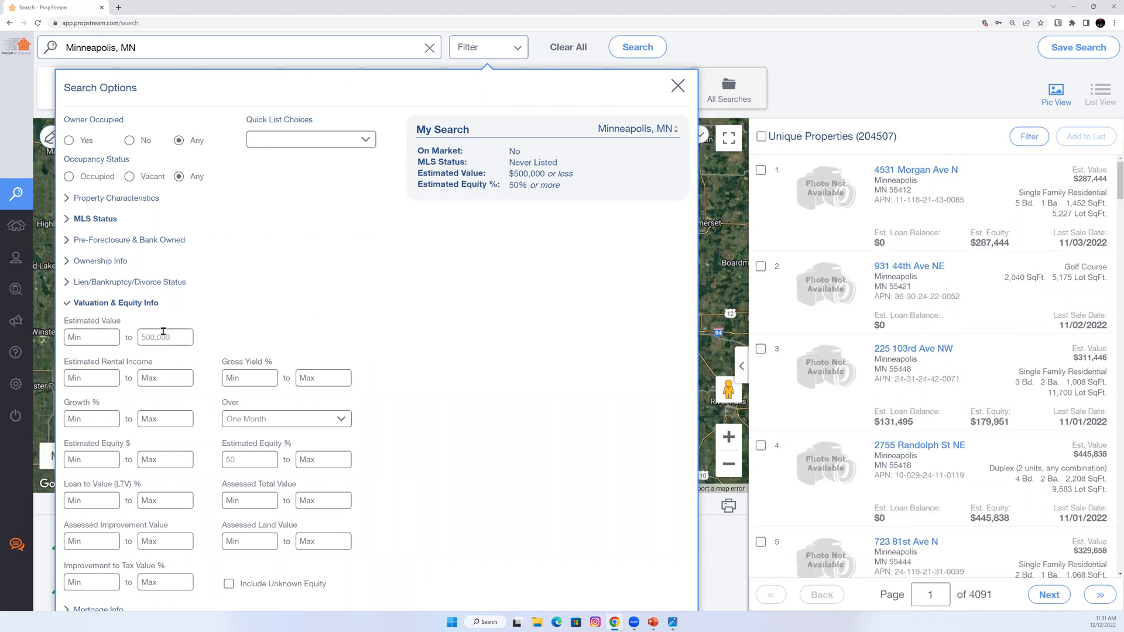
pyautogui.click(147, 308)
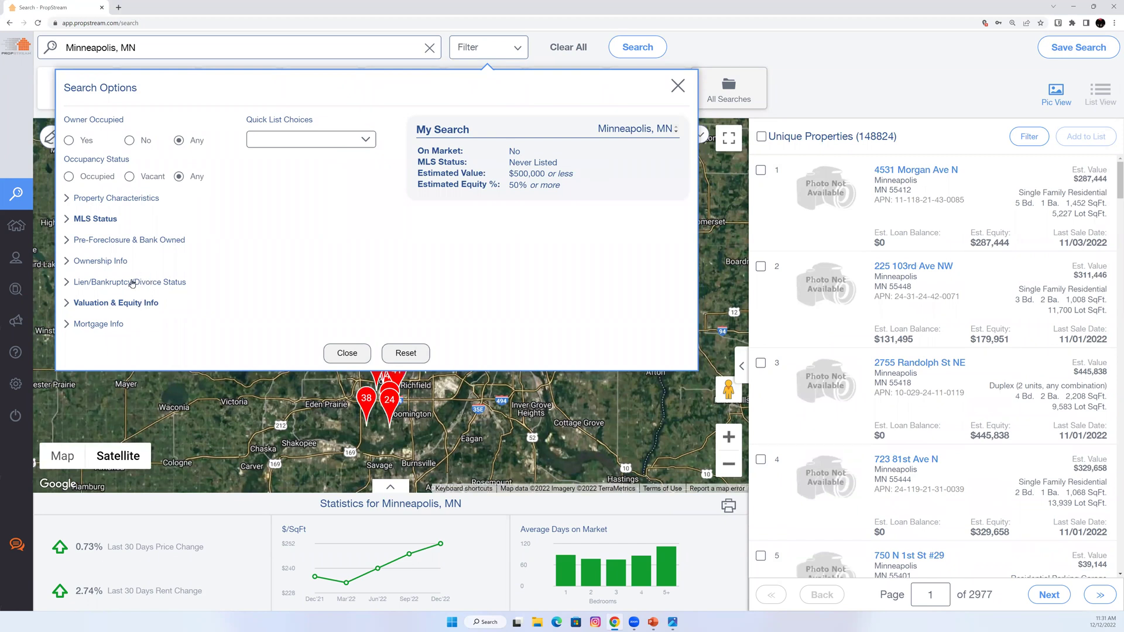
# Limit to Residential, Single Family properties with Year Built maximum 2000.
pyautogui.click(100, 198)
pyautogui.click(122, 228)
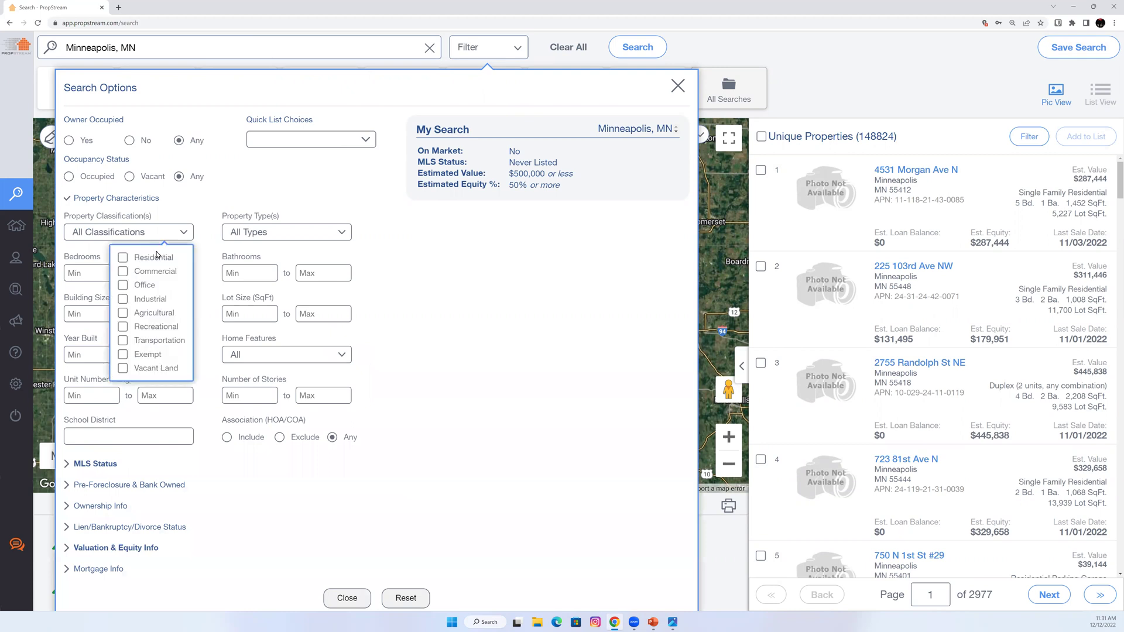
pyautogui.click(157, 257)
pyautogui.click(251, 237)
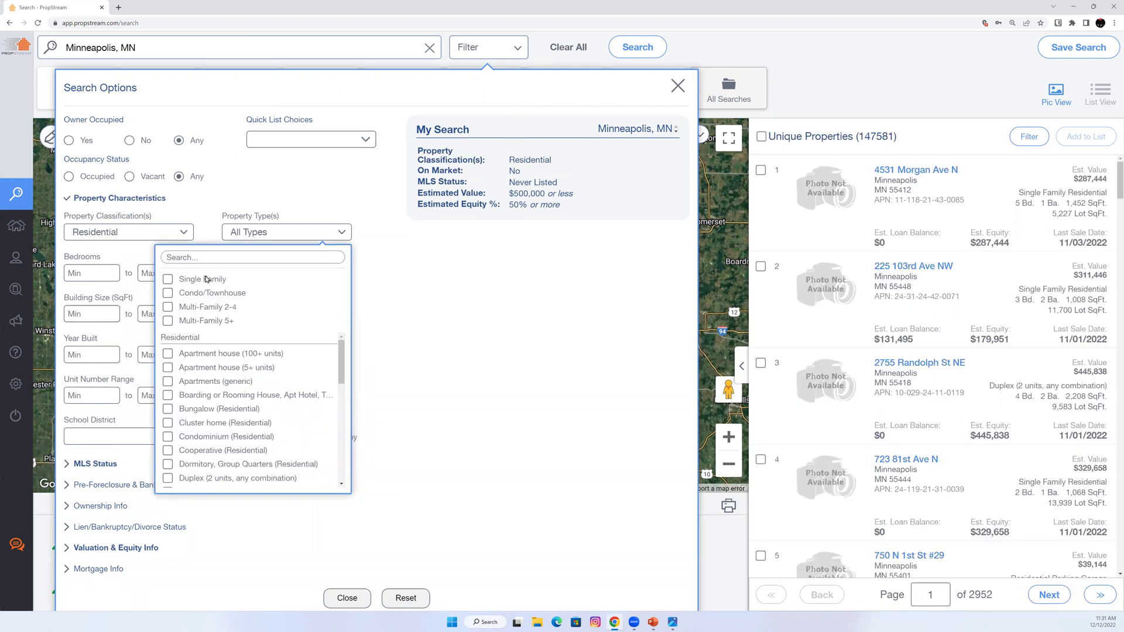
pyautogui.click(206, 279)
pyautogui.click(153, 355)
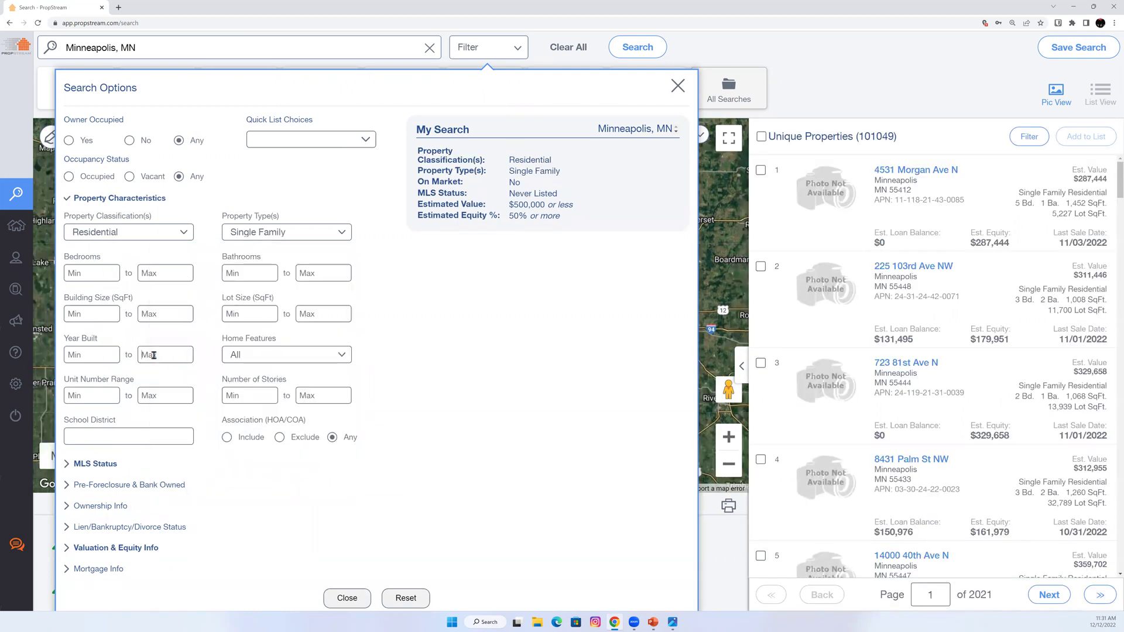
pyautogui.write('2000')
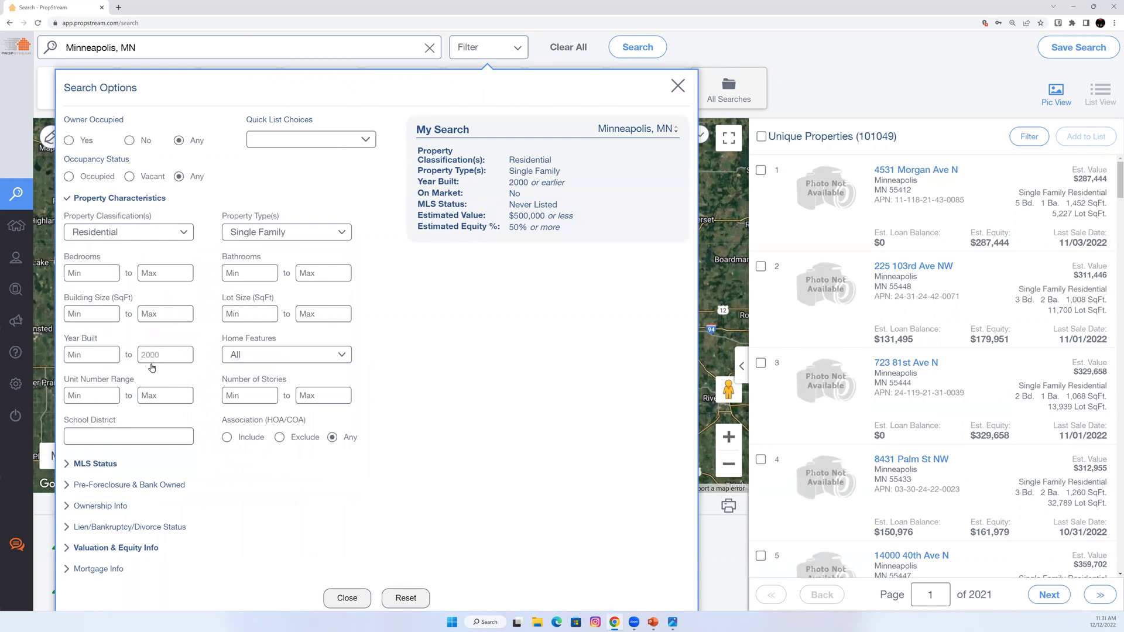
pyautogui.click(141, 199)
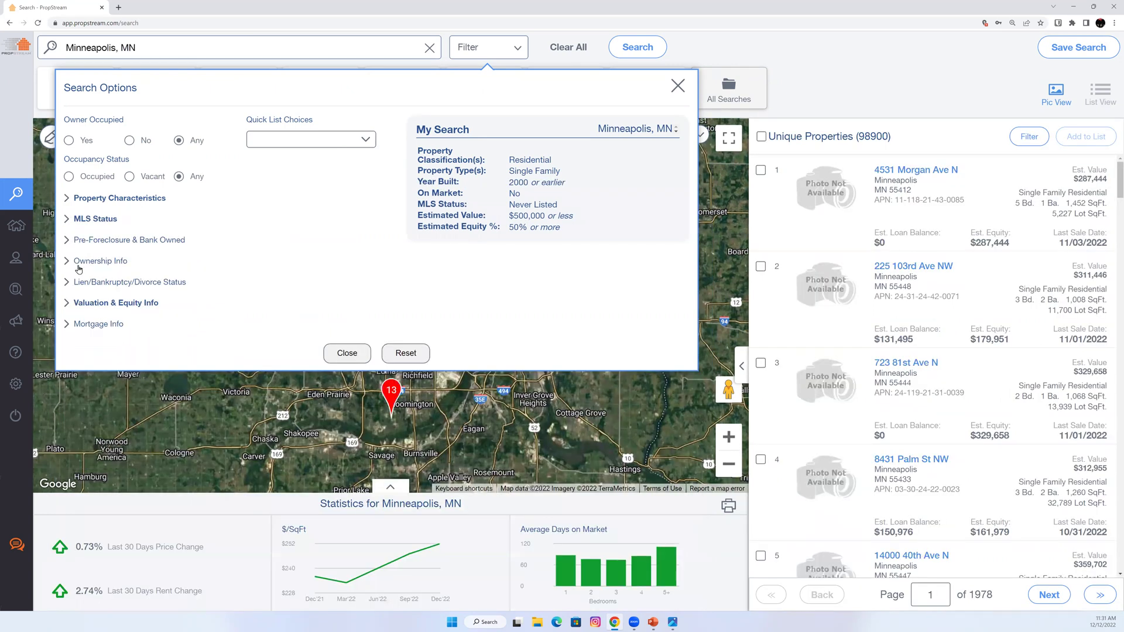
# Require a minimum of 7 years of ownership and an Individual owner type.
pyautogui.click(82, 265)
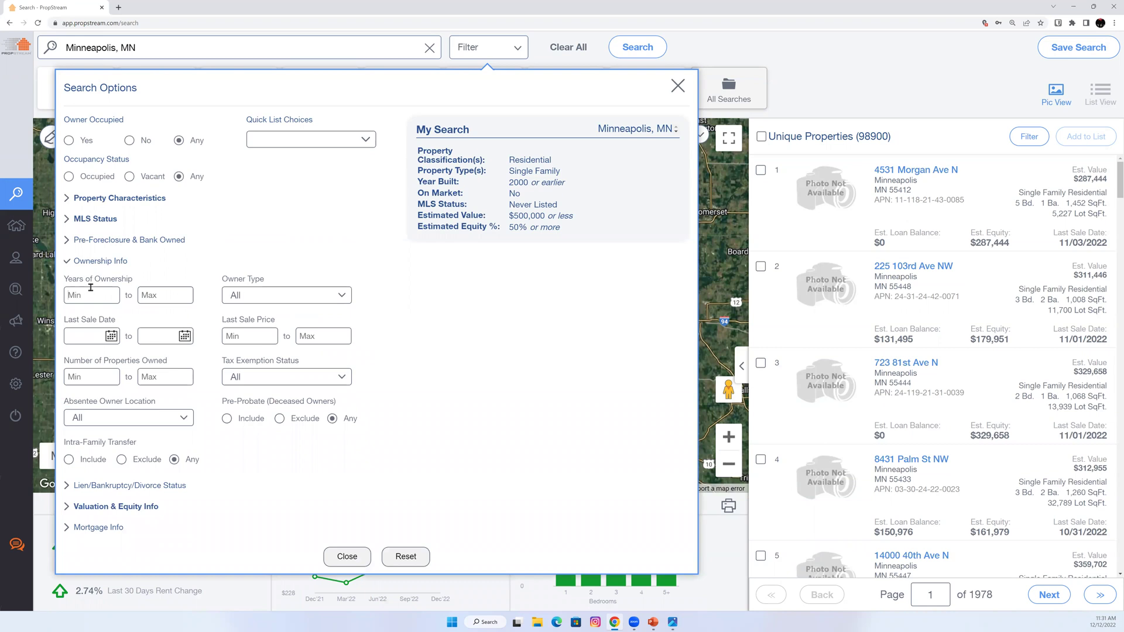
pyautogui.click(91, 288)
pyautogui.write('7')
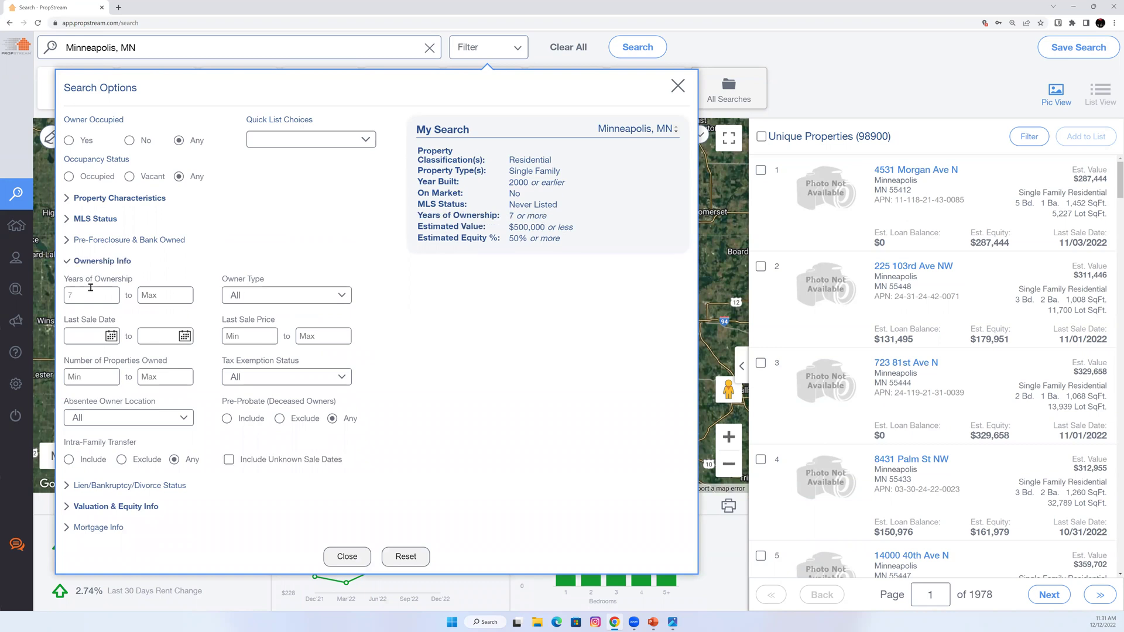
pyautogui.click(284, 298)
pyautogui.click(295, 321)
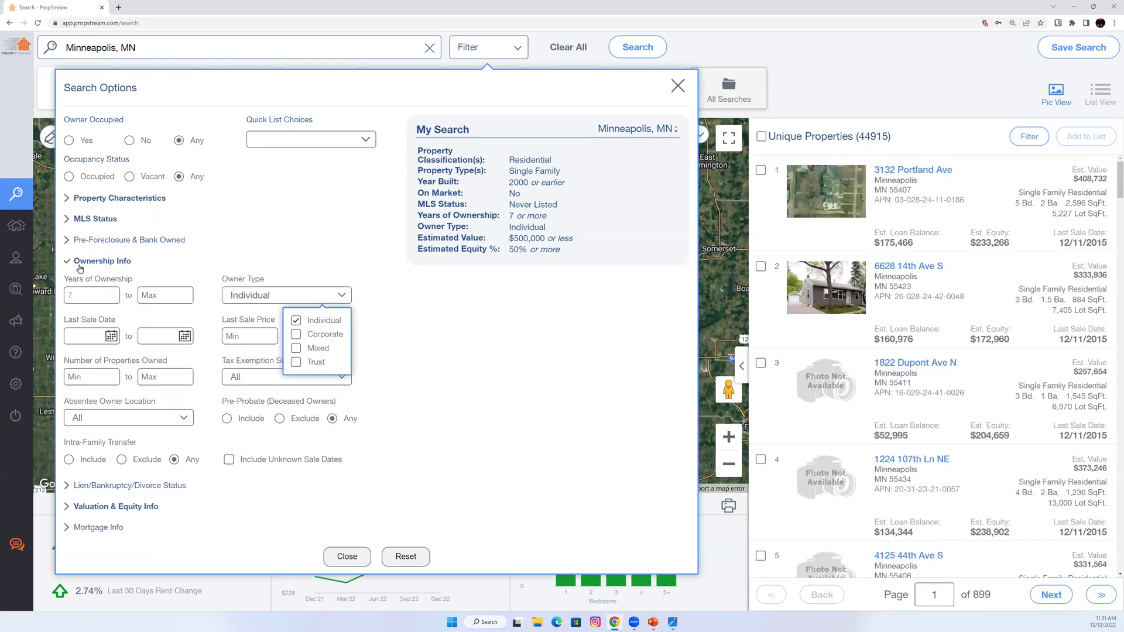
pyautogui.click(81, 266)
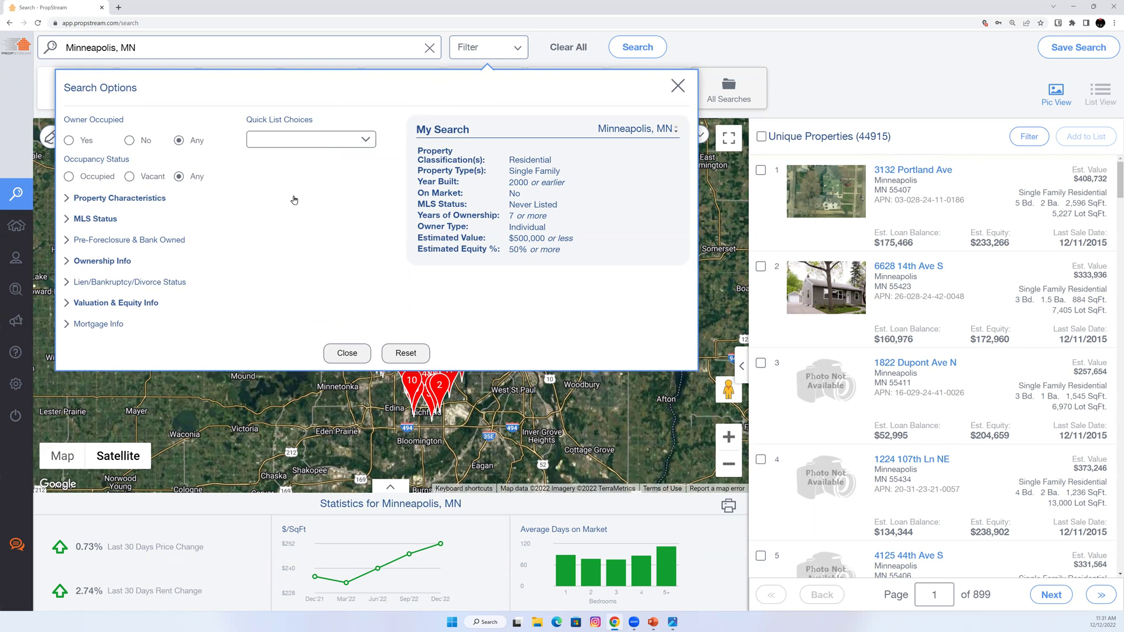
# Under Mortgage Info, require 1 open mortgage with an Adjustable Rate interest type.
pyautogui.click(90, 328)
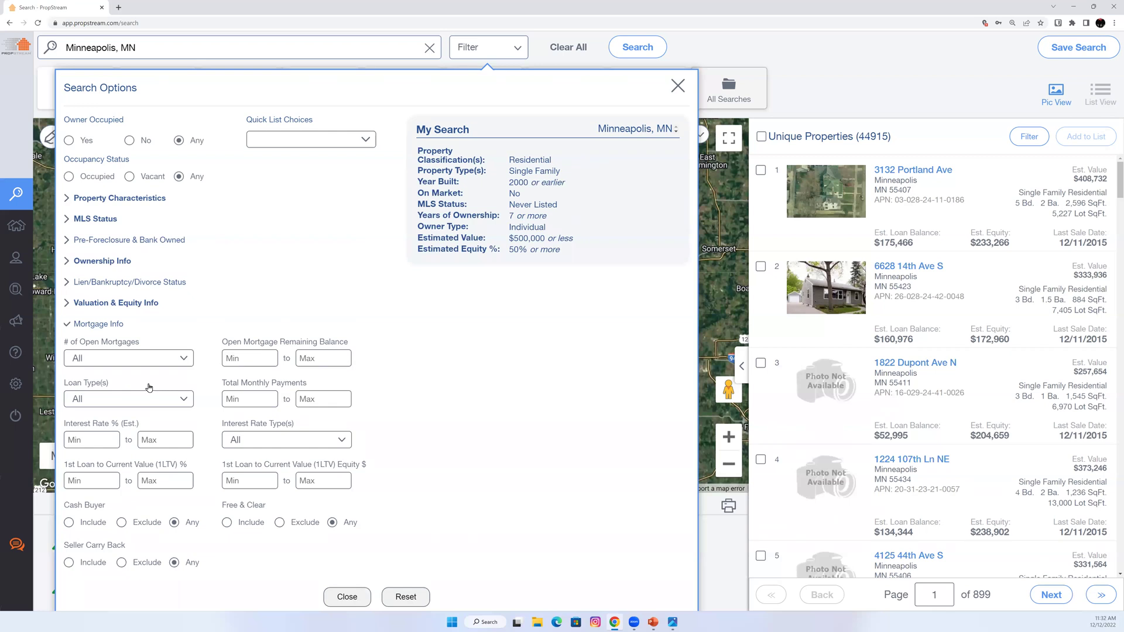
pyautogui.moveTo(518, 224)
pyautogui.click(115, 367)
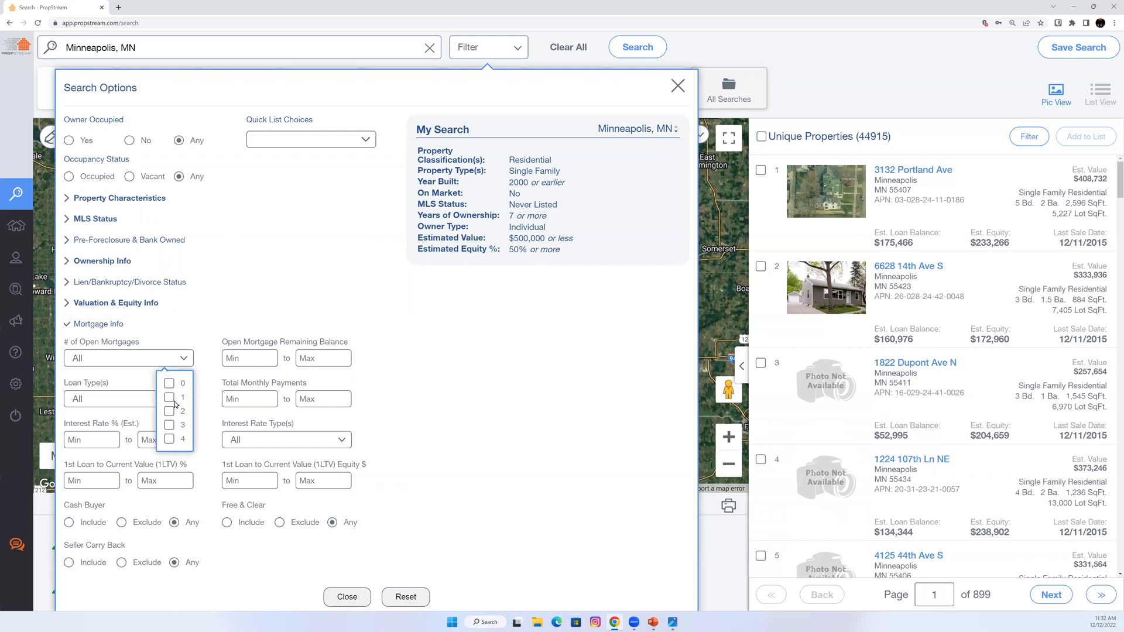
pyautogui.click(170, 398)
pyautogui.click(245, 444)
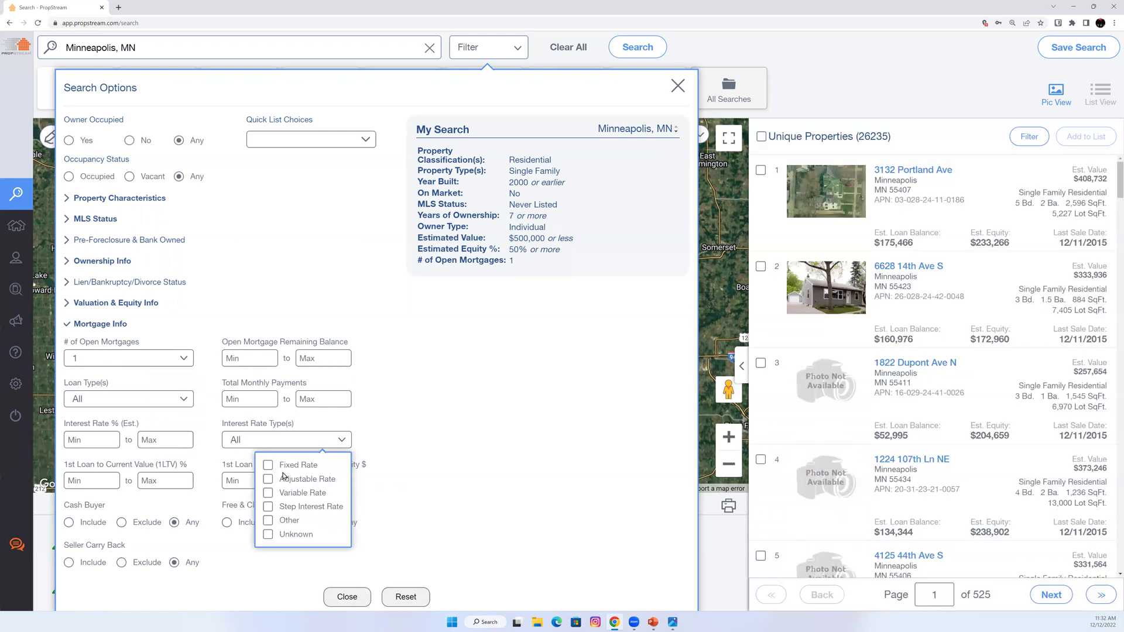
pyautogui.click(283, 478)
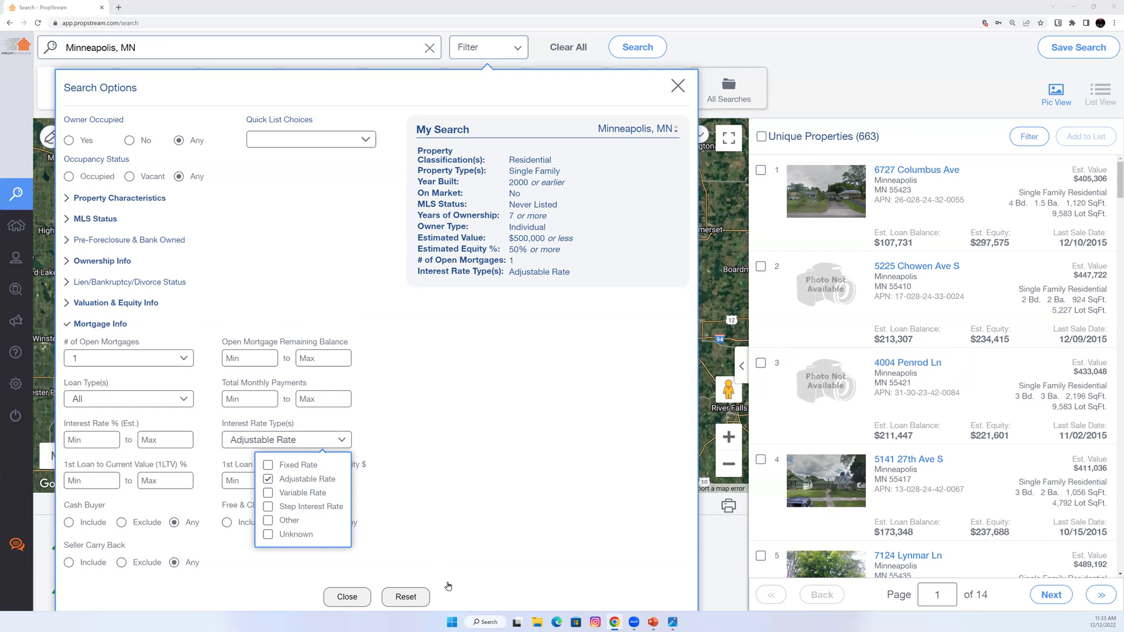
# Highlight the Homeowners Situation item on the PowerPoint slide, then minimize PowerPoint.
pyautogui.hotkey('alt', 'Tab')
pyautogui.moveTo(480, 385); pyautogui.dragTo(600, 389)
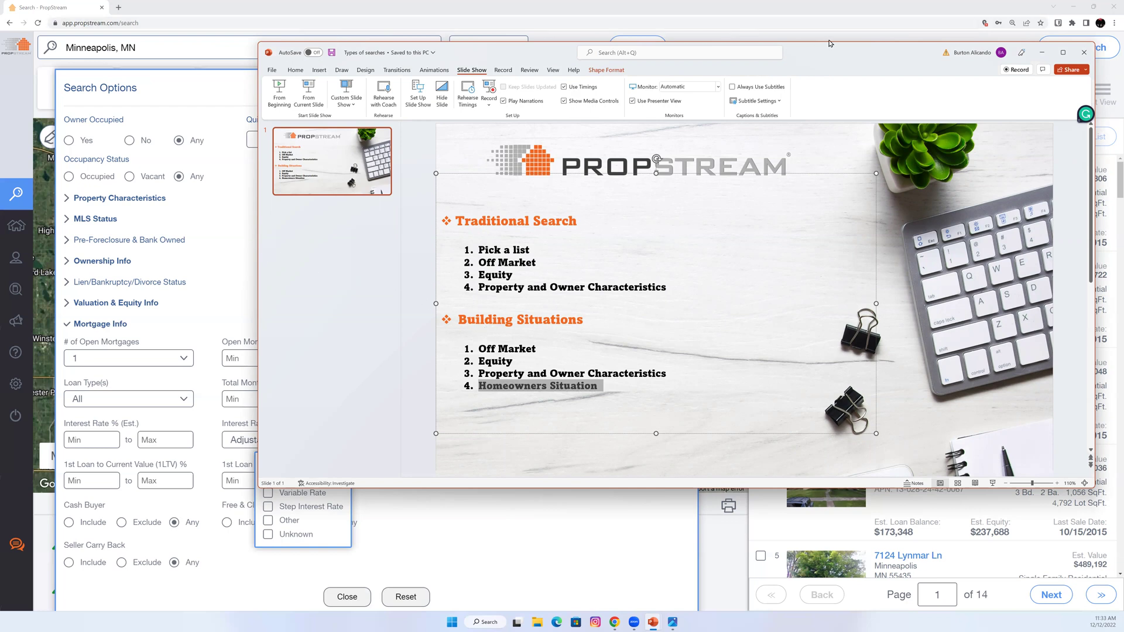
pyautogui.click(1042, 54)
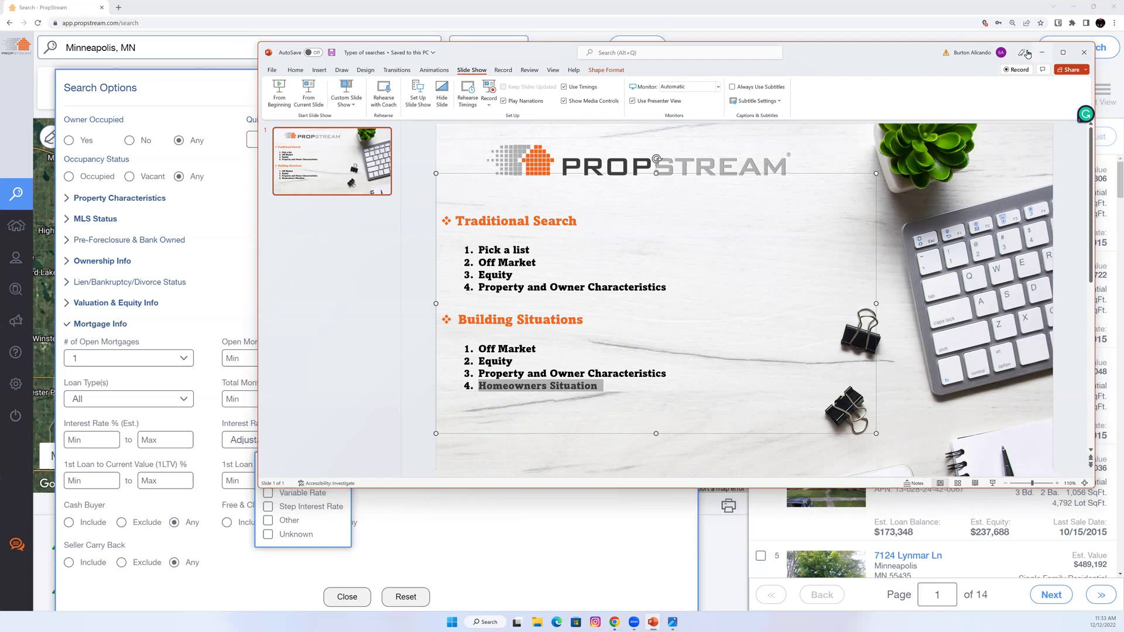
# Remove the interest rate type and open mortgages filters.
pyautogui.moveTo(664, 261)
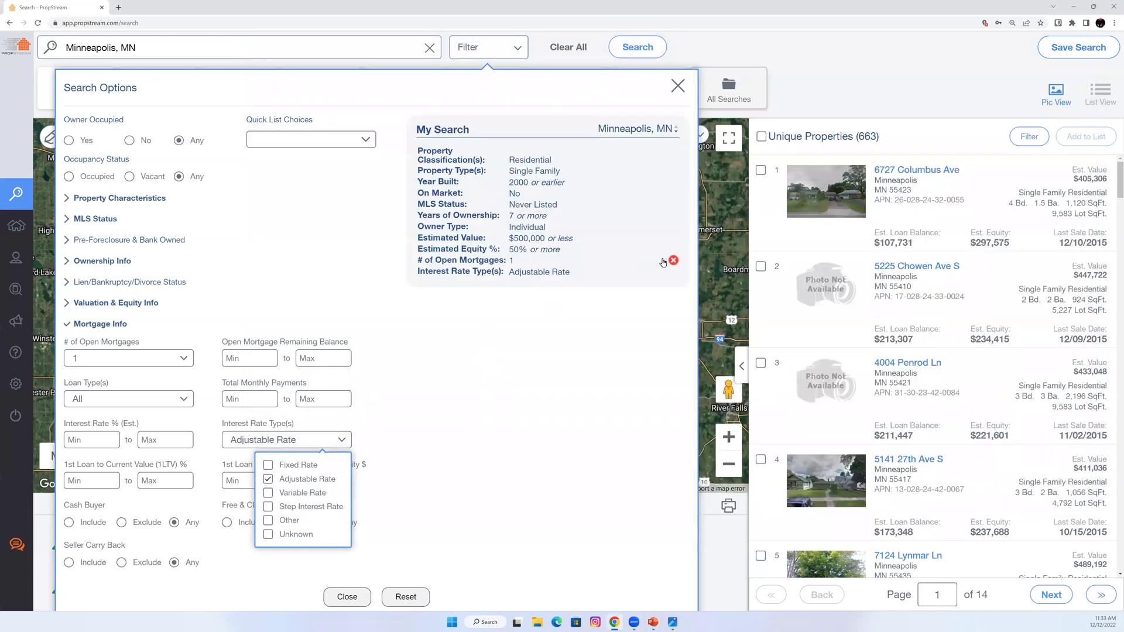
pyautogui.click(673, 270)
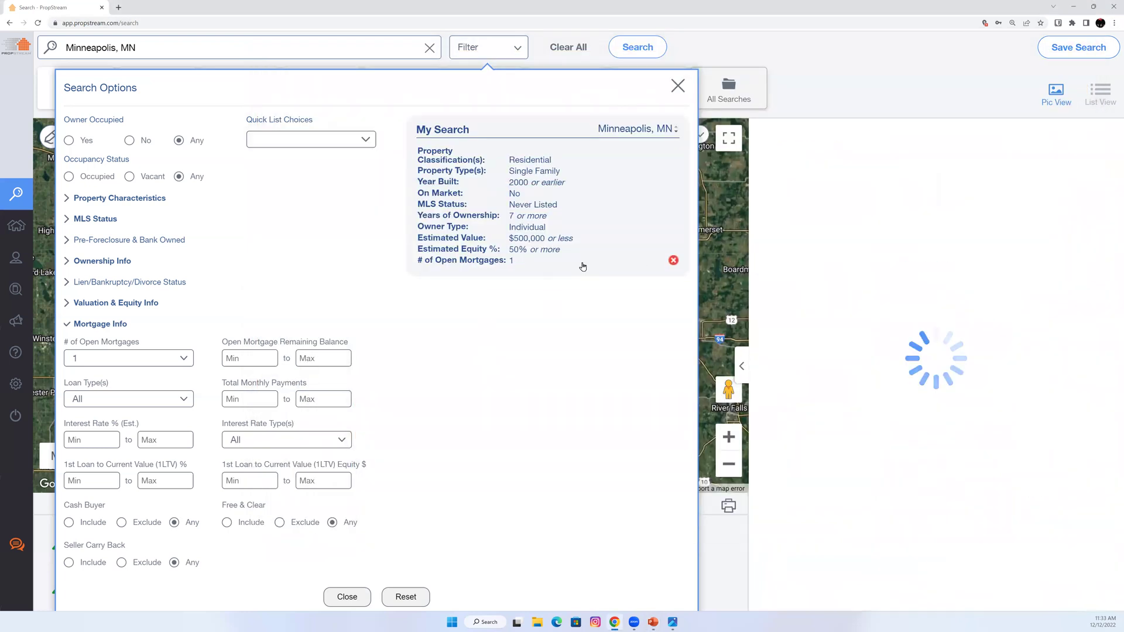
pyautogui.click(673, 260)
# Raise the minimum years of ownership to 10 and set Owner Occupied to Yes.
pyautogui.click(111, 263)
pyautogui.doubleClick(89, 295)
pyautogui.write('10')
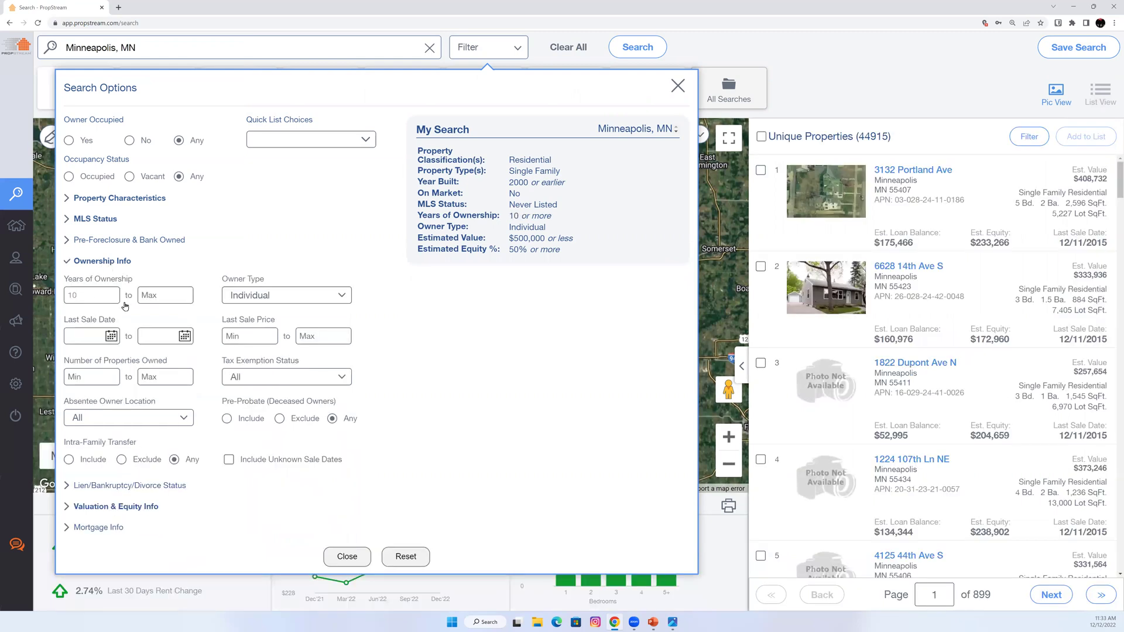
pyautogui.click(82, 141)
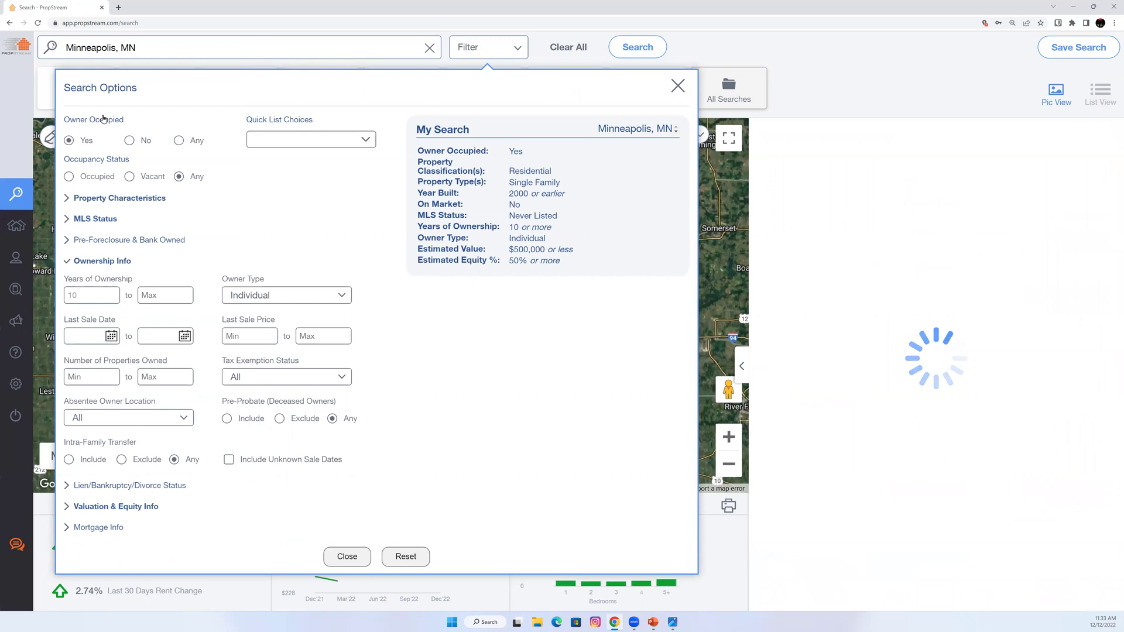
# Cap bathrooms at 1 and require at least 3 bedrooms, then view the 8,910 results.
pyautogui.click(97, 201)
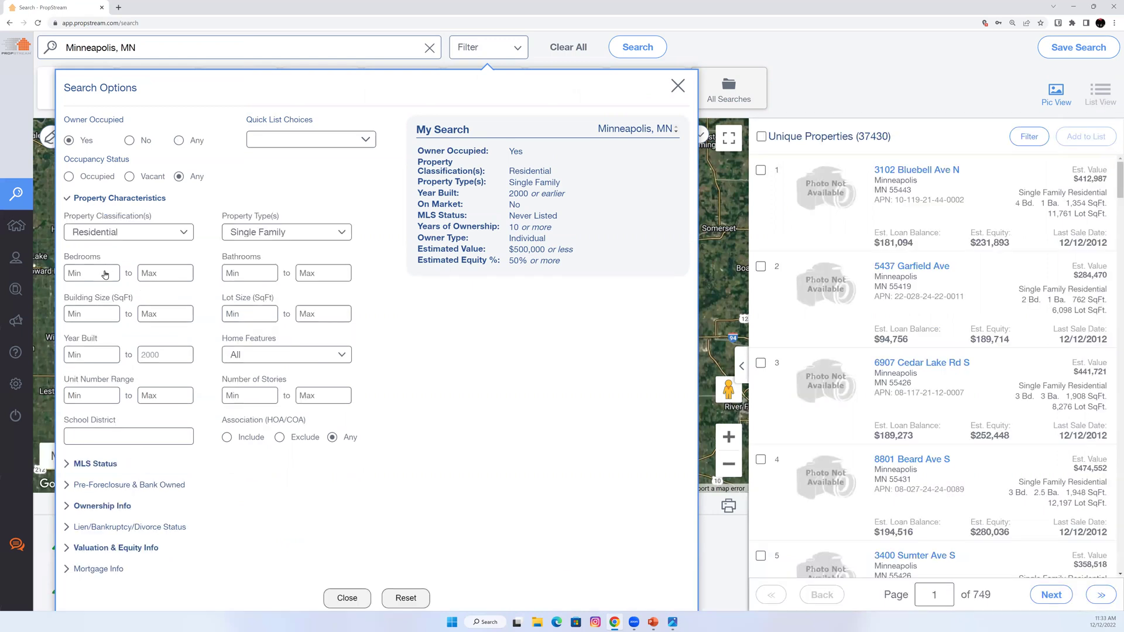
pyautogui.click(313, 273)
pyautogui.write('1')
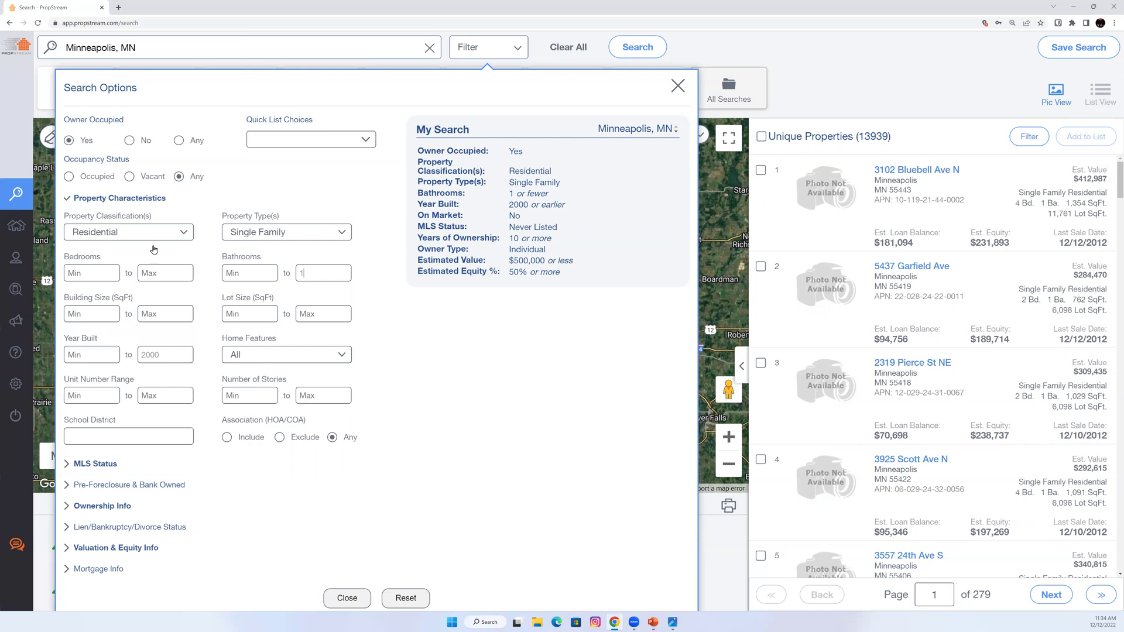
pyautogui.click(85, 271)
pyautogui.write('3')
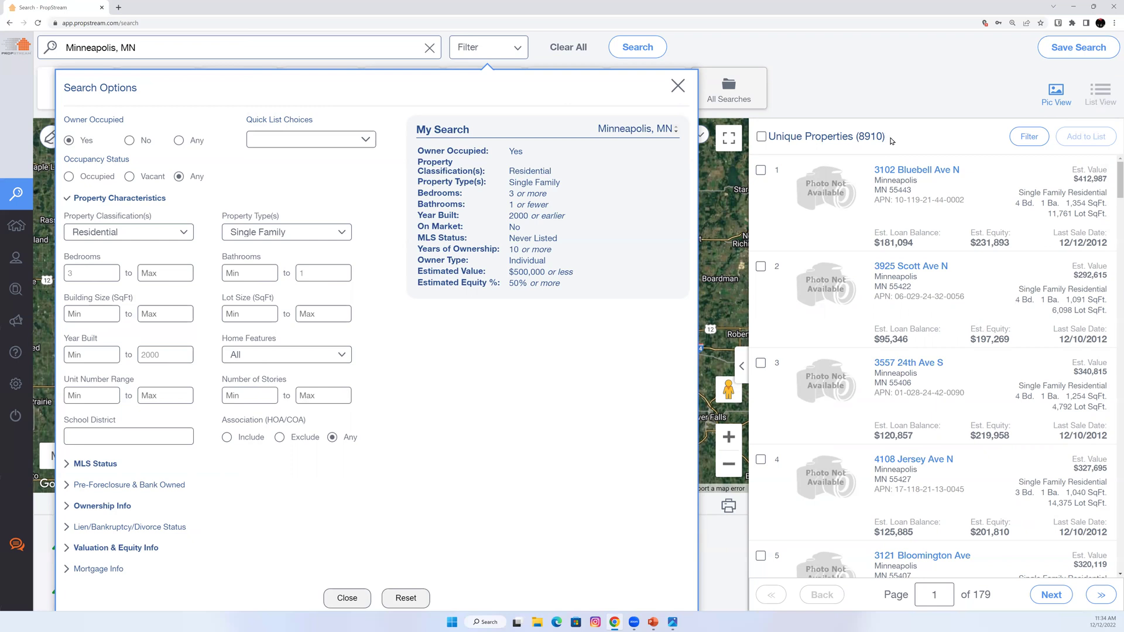
pyautogui.click(874, 174)
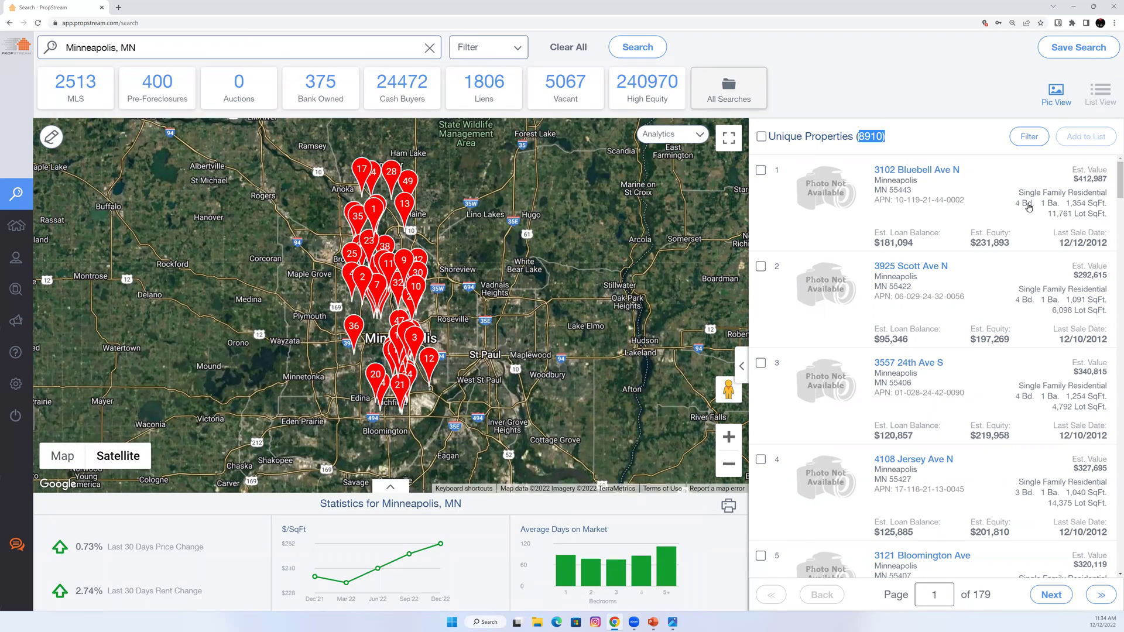
pyautogui.moveTo(1016, 203); pyautogui.dragTo(1101, 210)
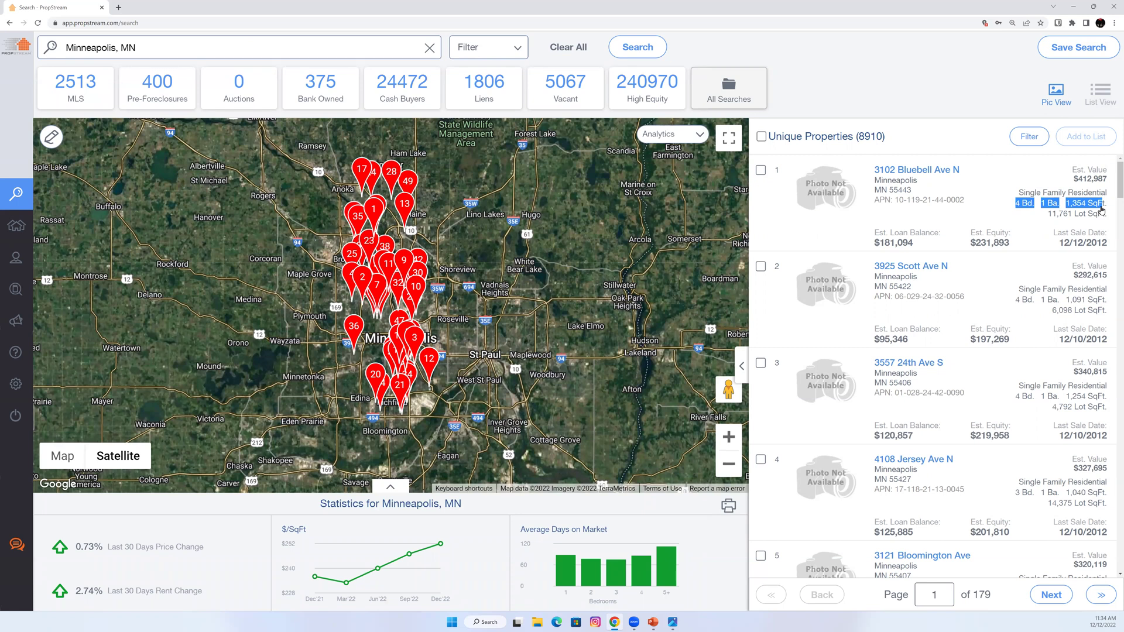
pyautogui.click(1077, 218)
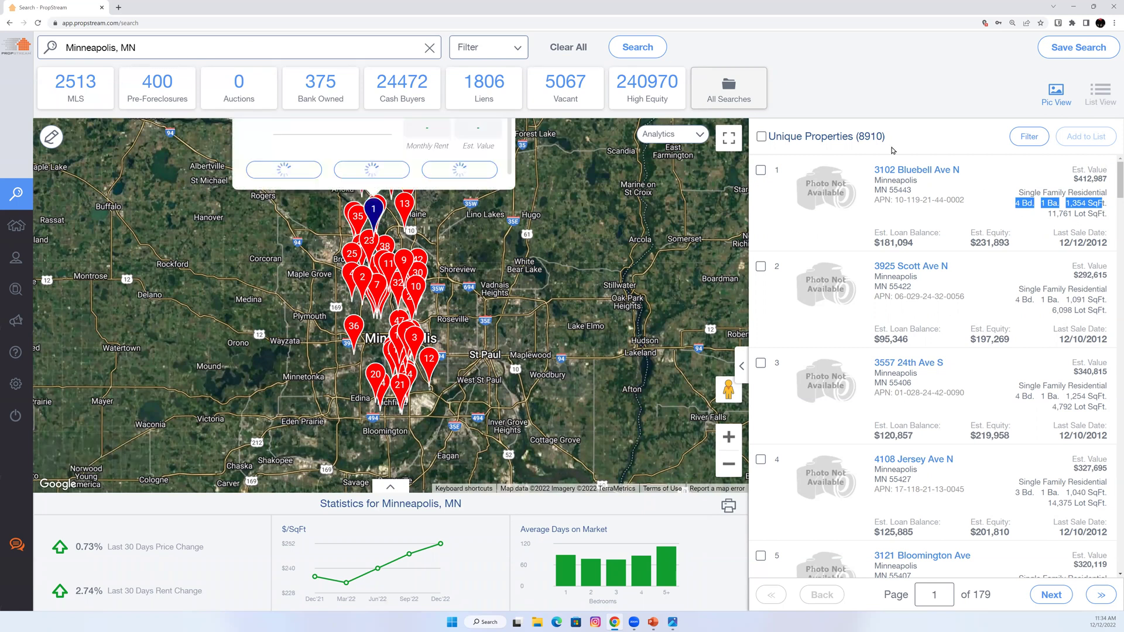
pyautogui.click(761, 137)
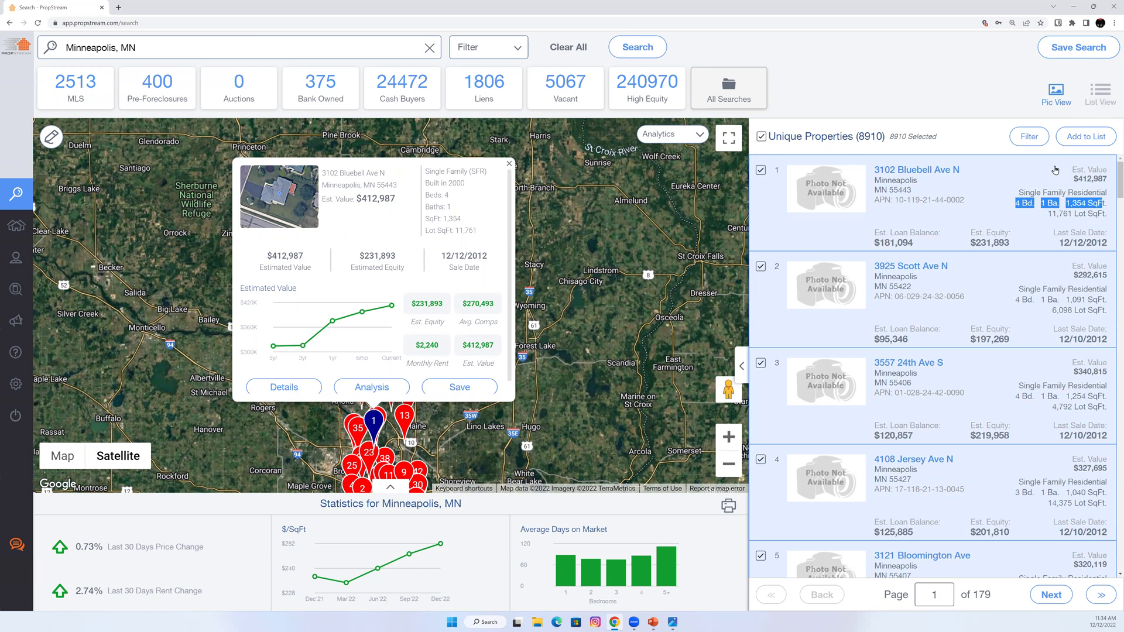
pyautogui.click(653, 622)
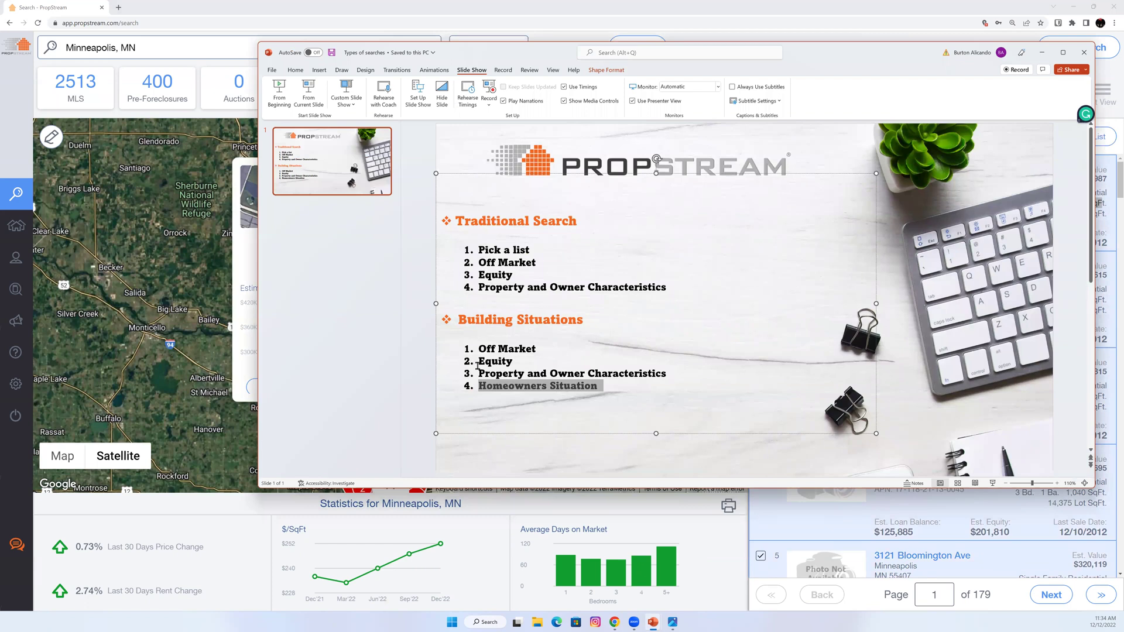
# Highlight the Homeowners Situation line, minimize PowerPoint, and close the map property popup.
pyautogui.tripleClick(518, 385)
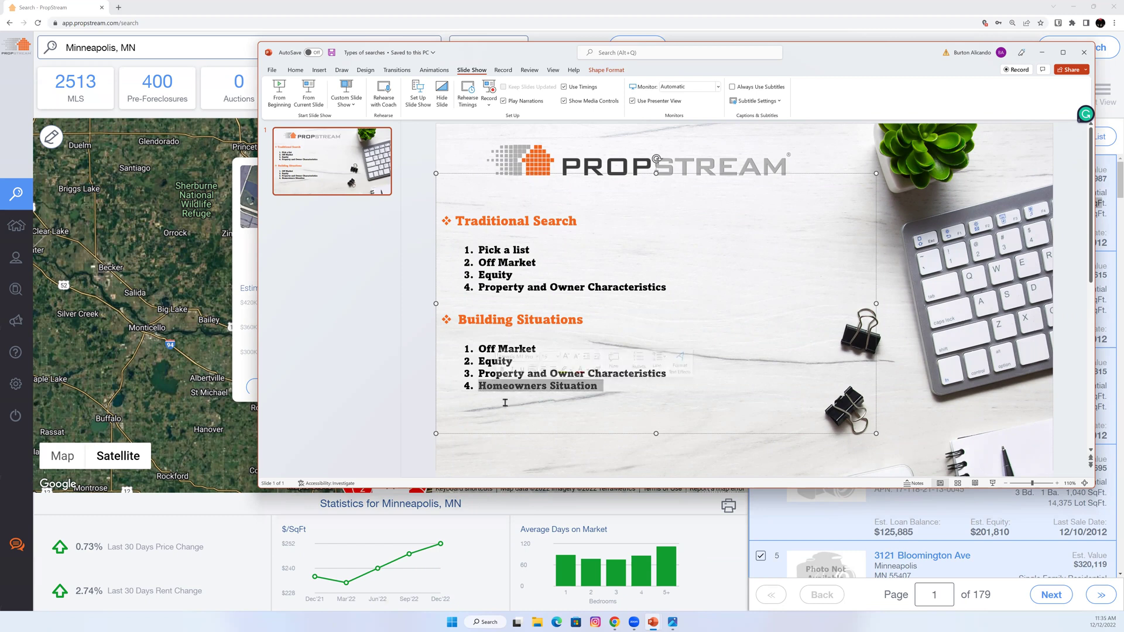
pyautogui.click(1042, 53)
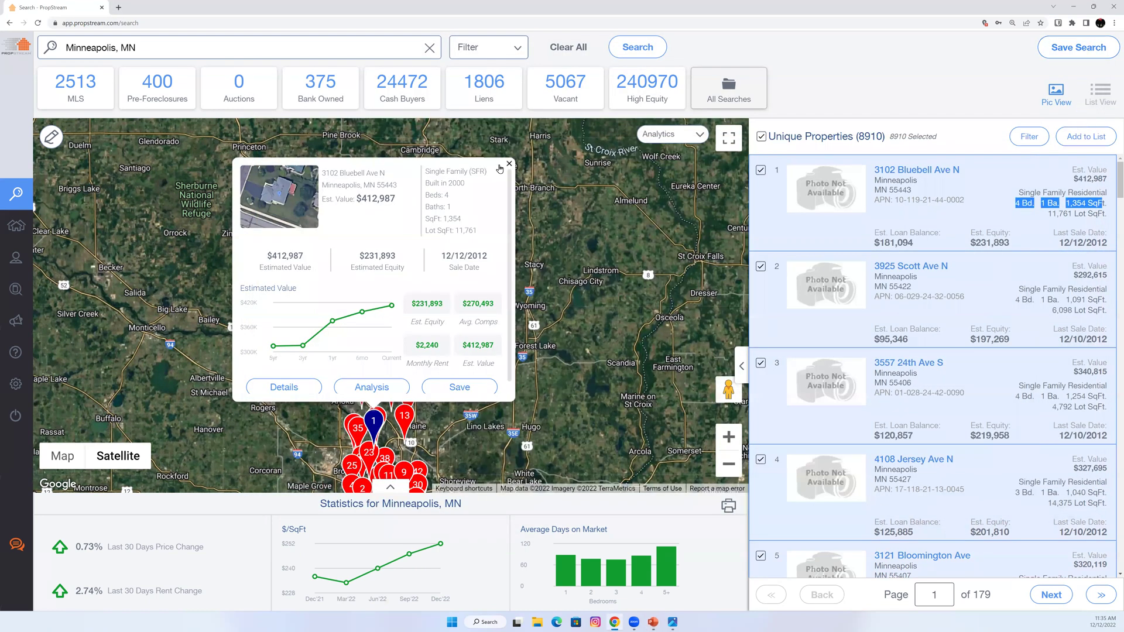
pyautogui.click(498, 169)
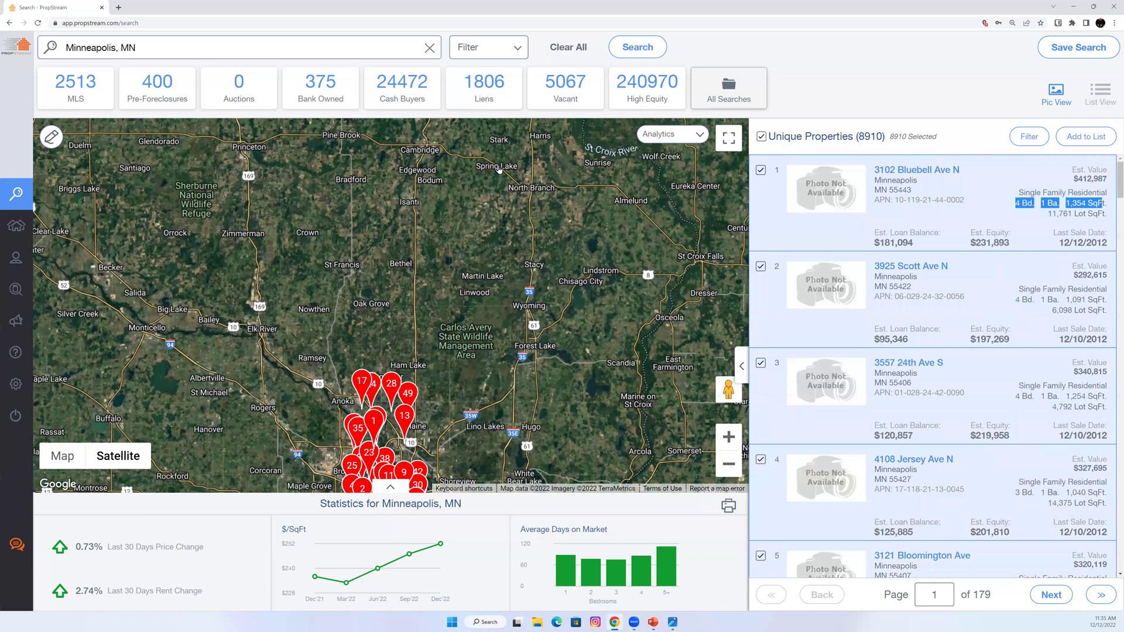
# Enter 10 to 15 for Number of Properties Owned, then reset all search criteria.
pyautogui.click(473, 54)
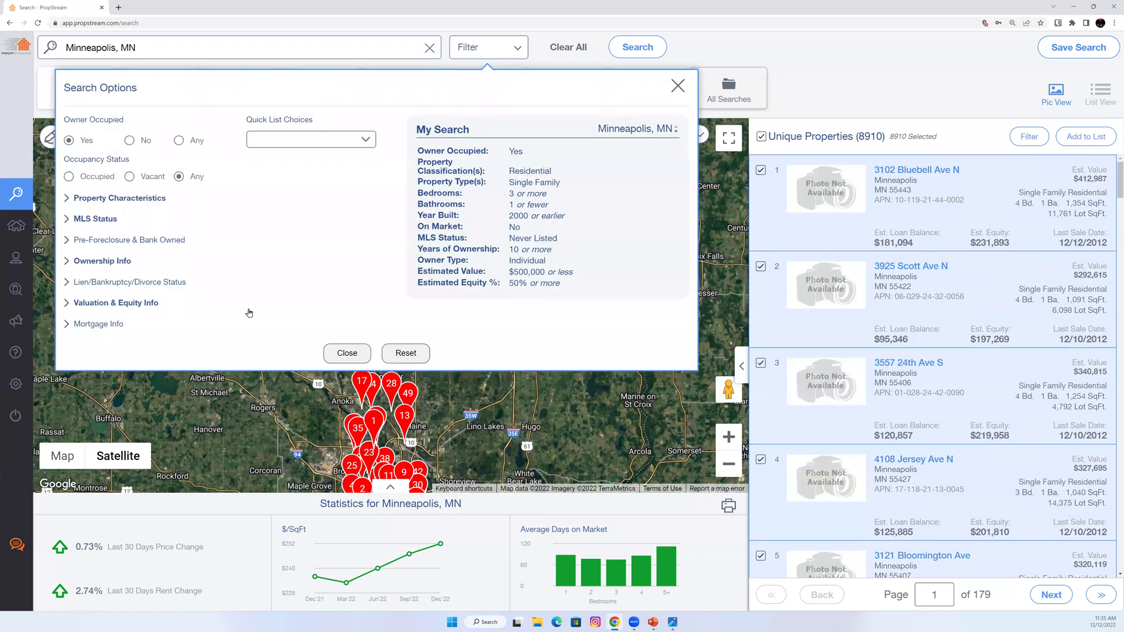
pyautogui.click(102, 261)
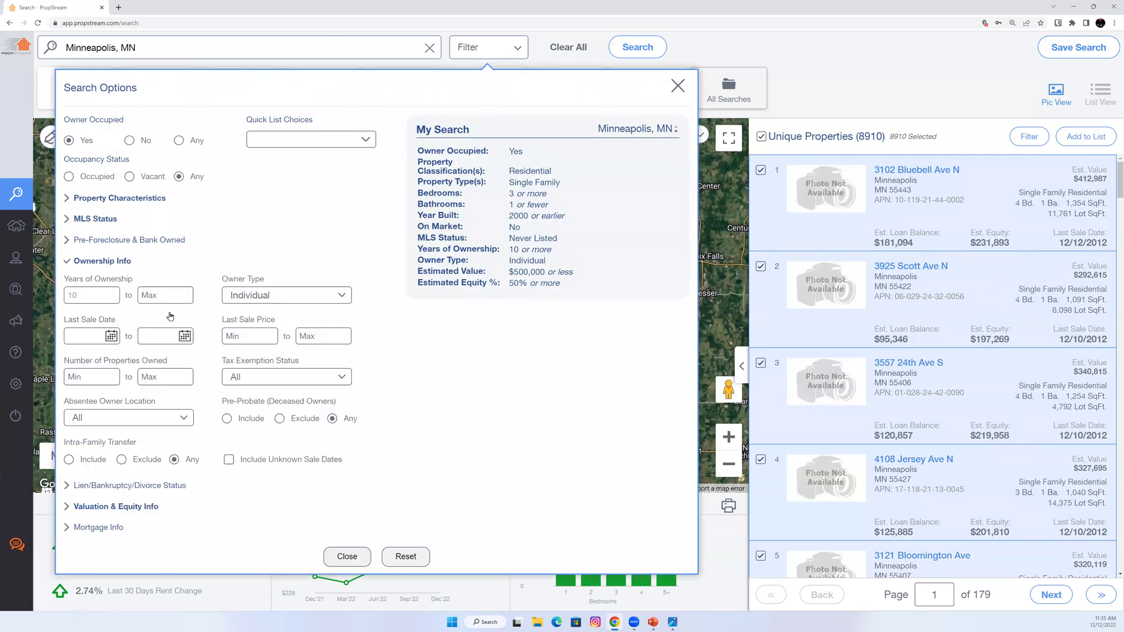
pyautogui.click(82, 377)
pyautogui.write('10')
pyautogui.press('Tab')
pyautogui.write('15')
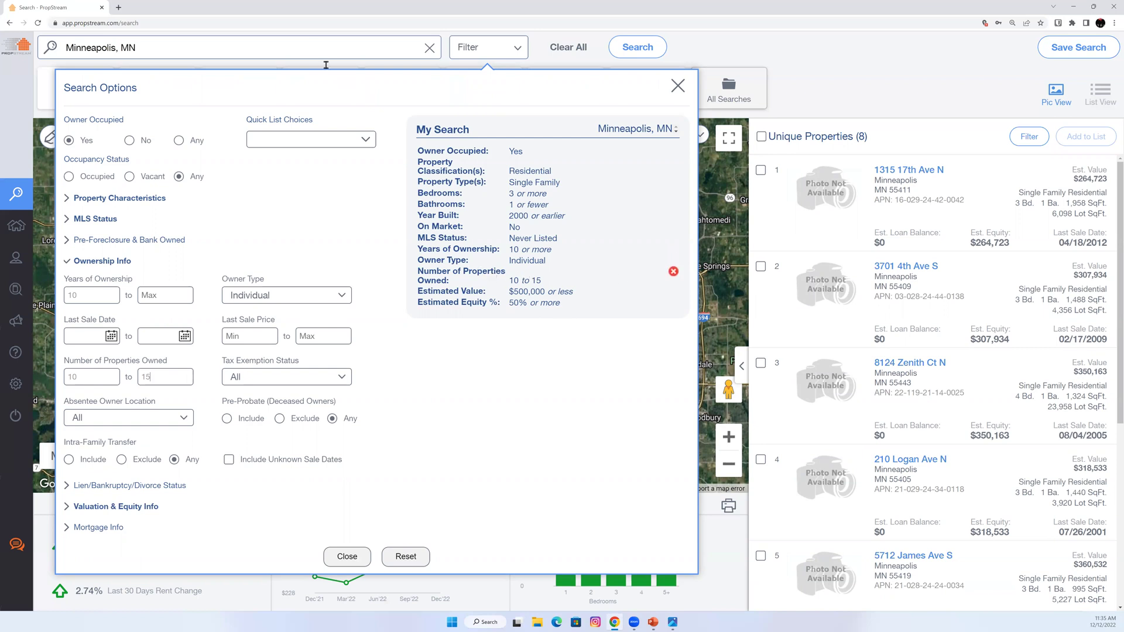
pyautogui.click(411, 552)
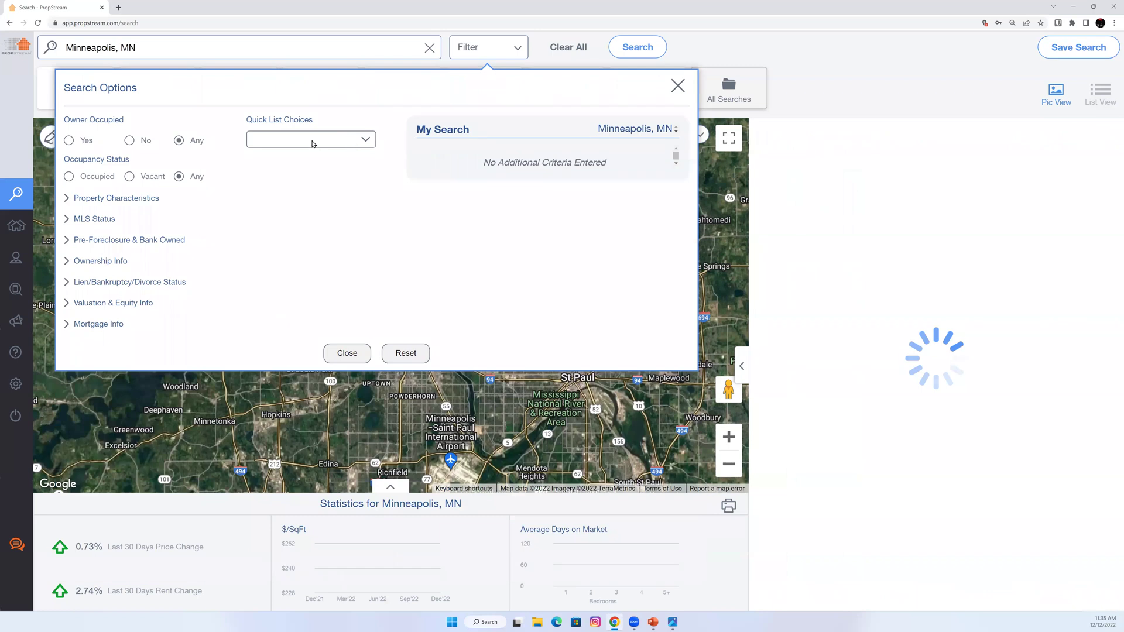
# Run the Cash Buyers quick list search for Minneapolis.
pyautogui.click(302, 142)
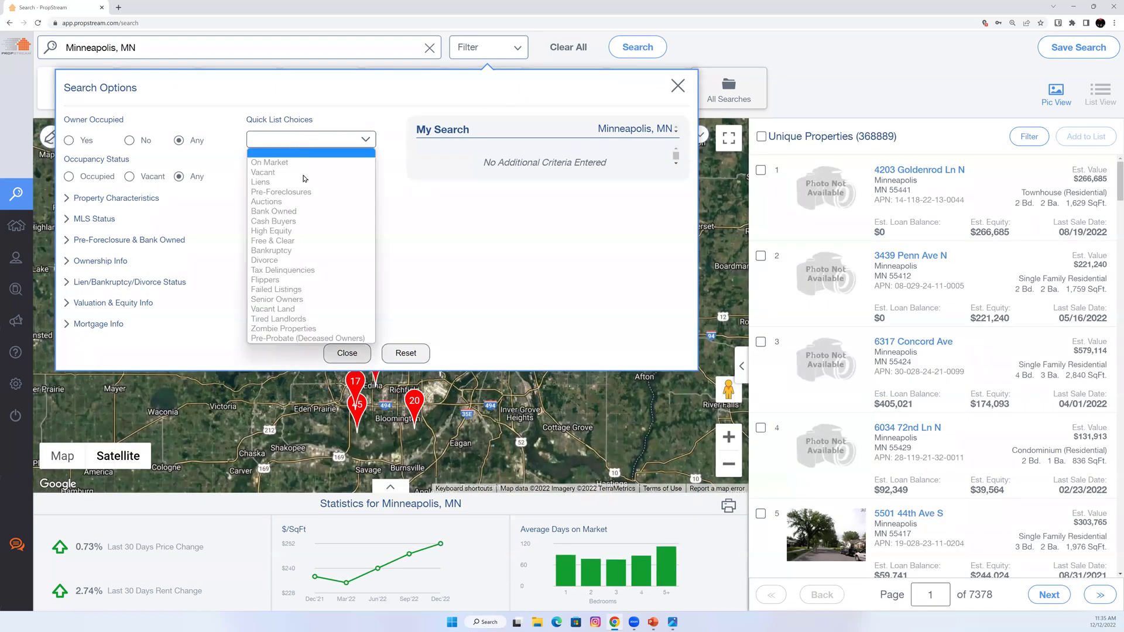
pyautogui.click(298, 221)
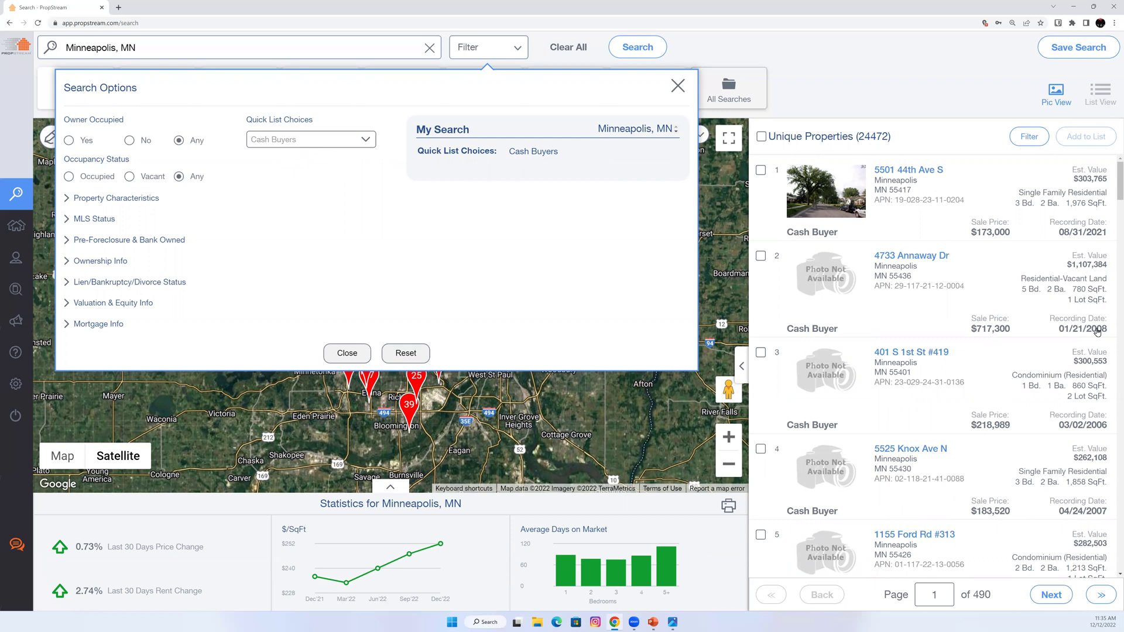
pyautogui.moveTo(1084, 330); pyautogui.dragTo(1110, 338)
pyautogui.moveTo(1108, 338); pyautogui.dragTo(1093, 335)
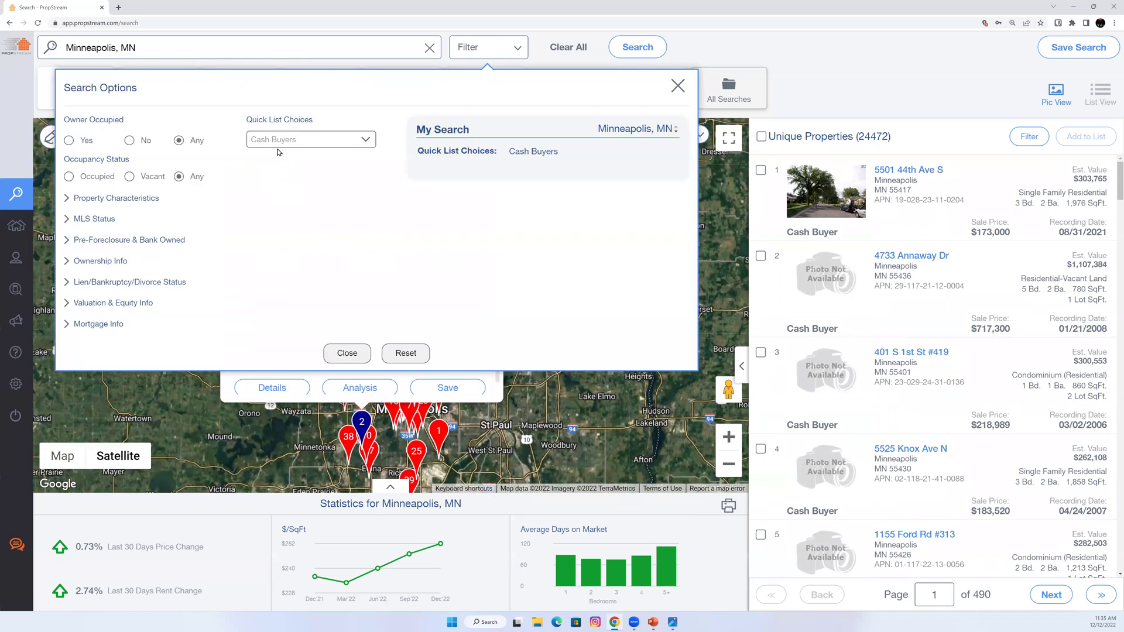
# Set the earliest Last Sale Date under Ownership Info to October 1, 2022.
pyautogui.click(118, 265)
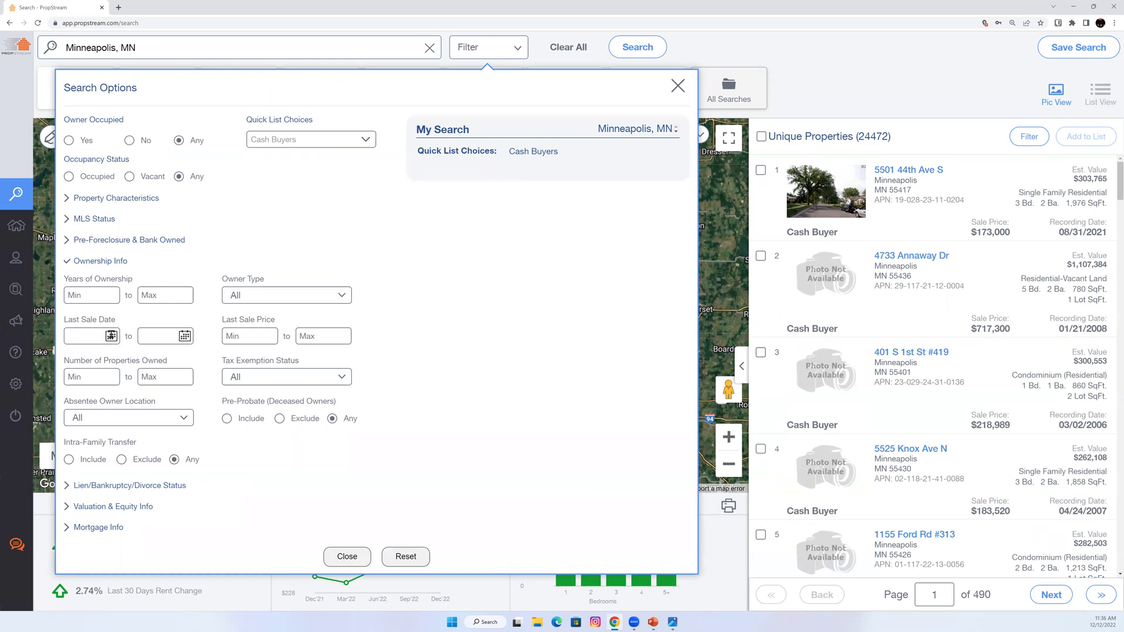
pyautogui.click(111, 336)
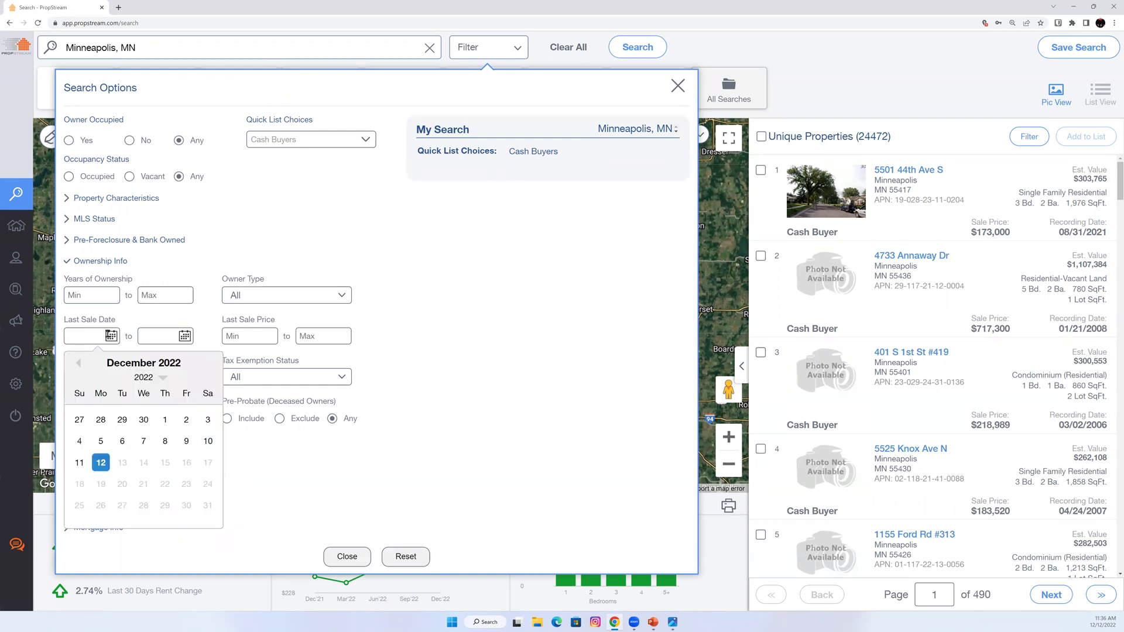
pyautogui.click(78, 364)
pyautogui.click(78, 365)
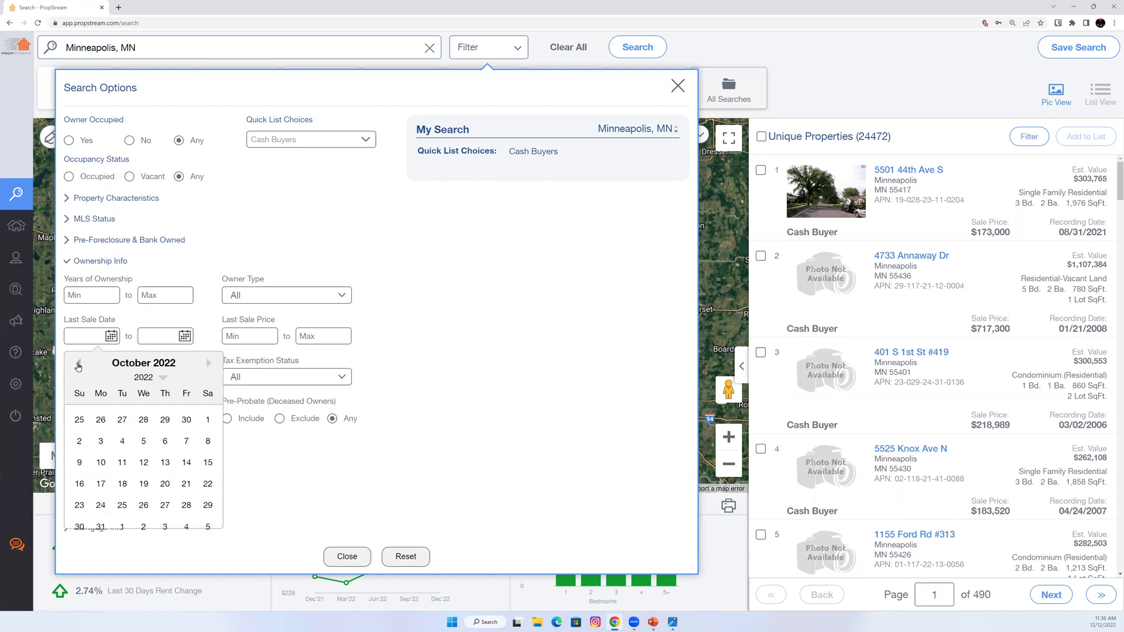
pyautogui.click(204, 419)
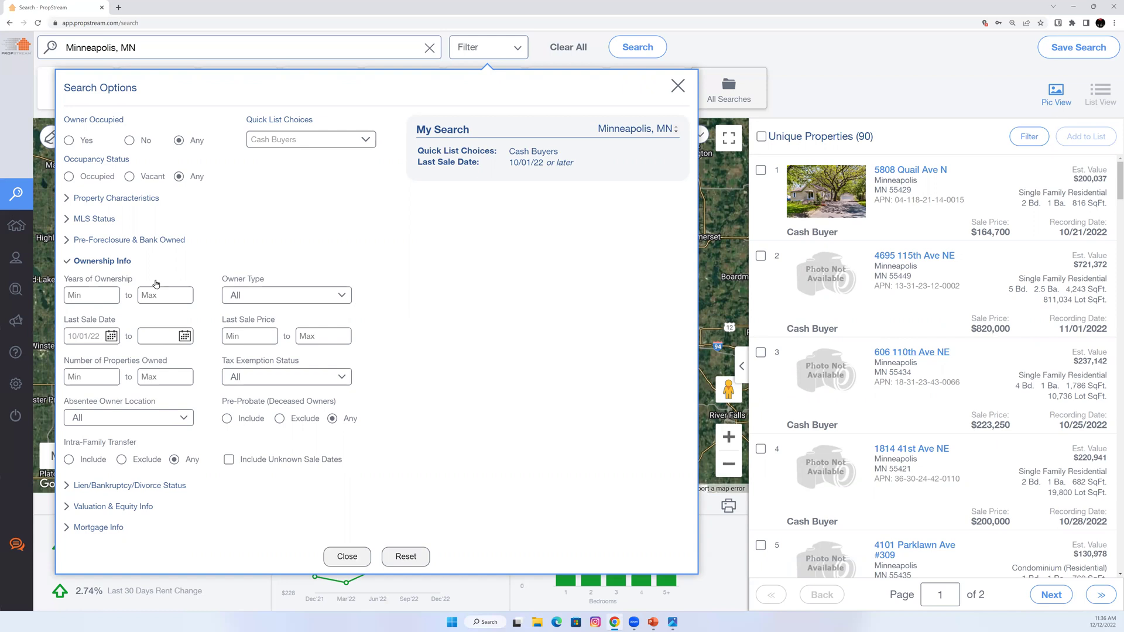
# Limit Property Characteristics to Residential classification and Single Family property type.
pyautogui.click(120, 262)
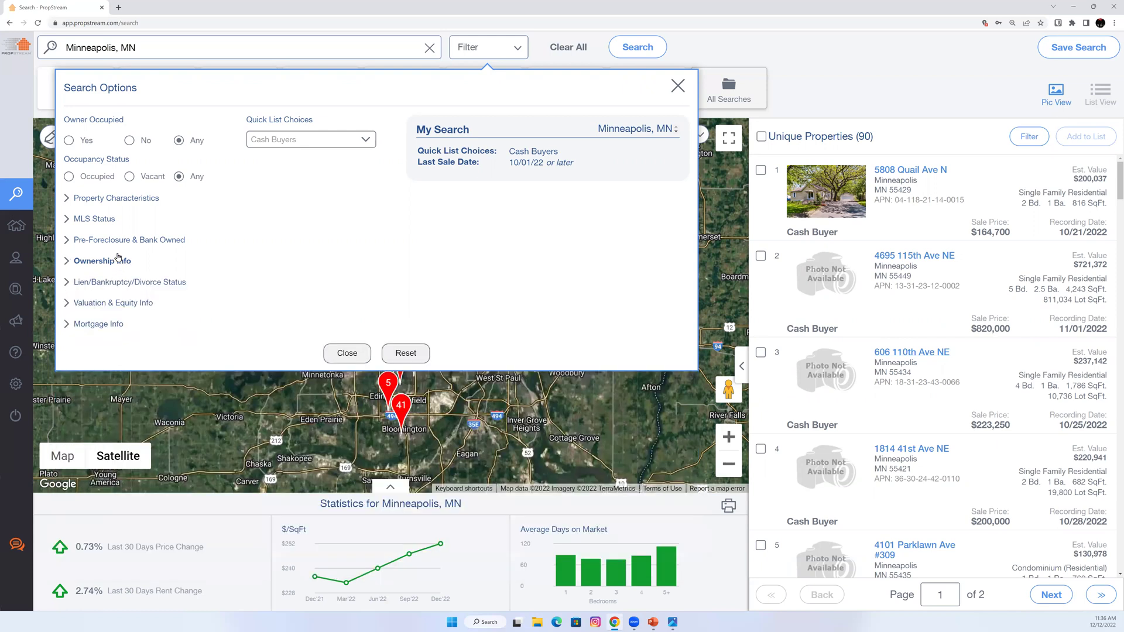
pyautogui.click(116, 199)
pyautogui.click(128, 236)
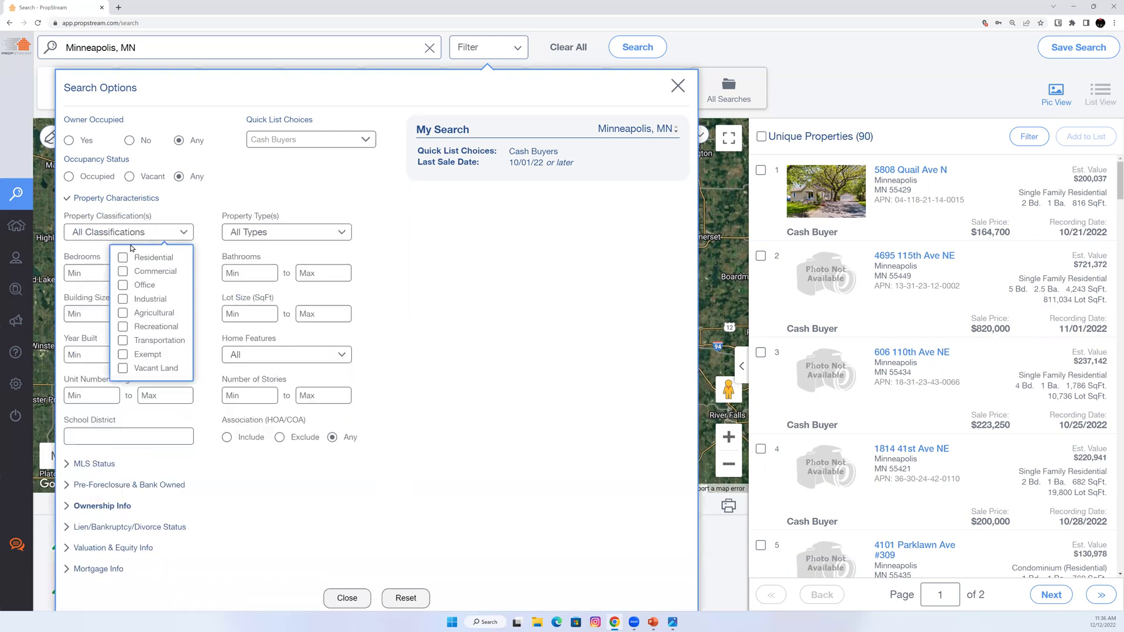
pyautogui.click(137, 261)
pyautogui.click(262, 235)
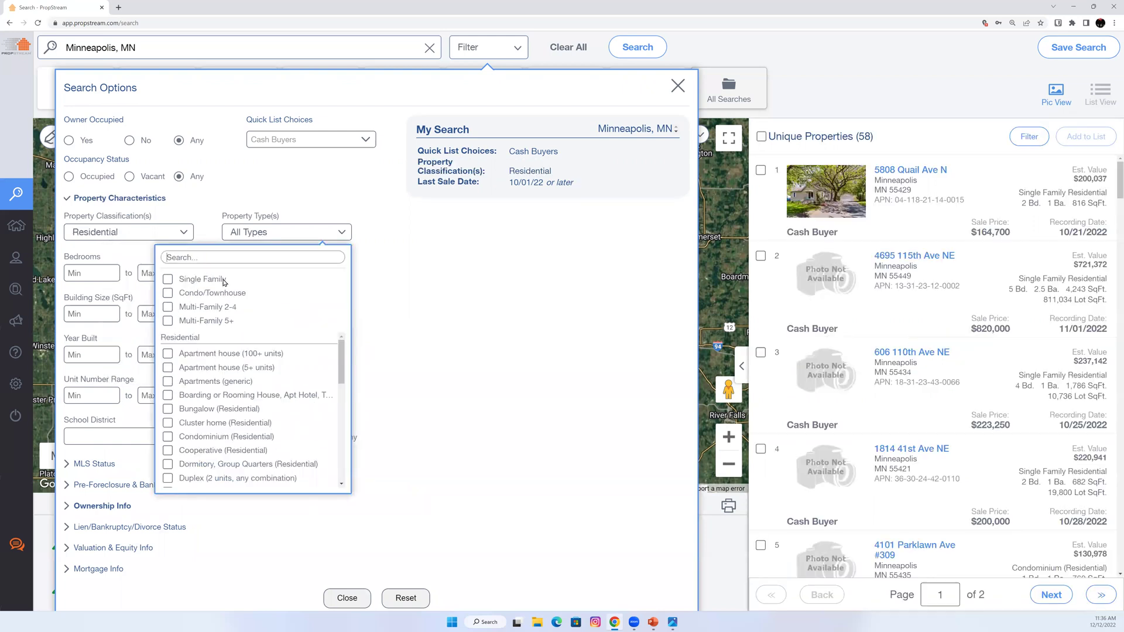
pyautogui.click(242, 280)
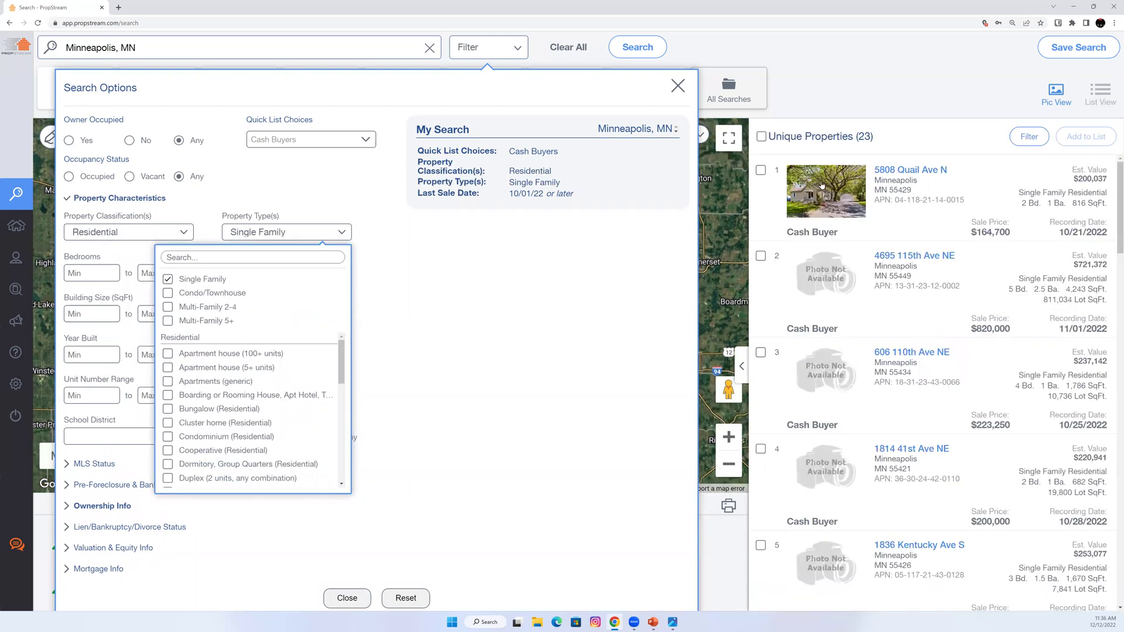
pyautogui.click(888, 141)
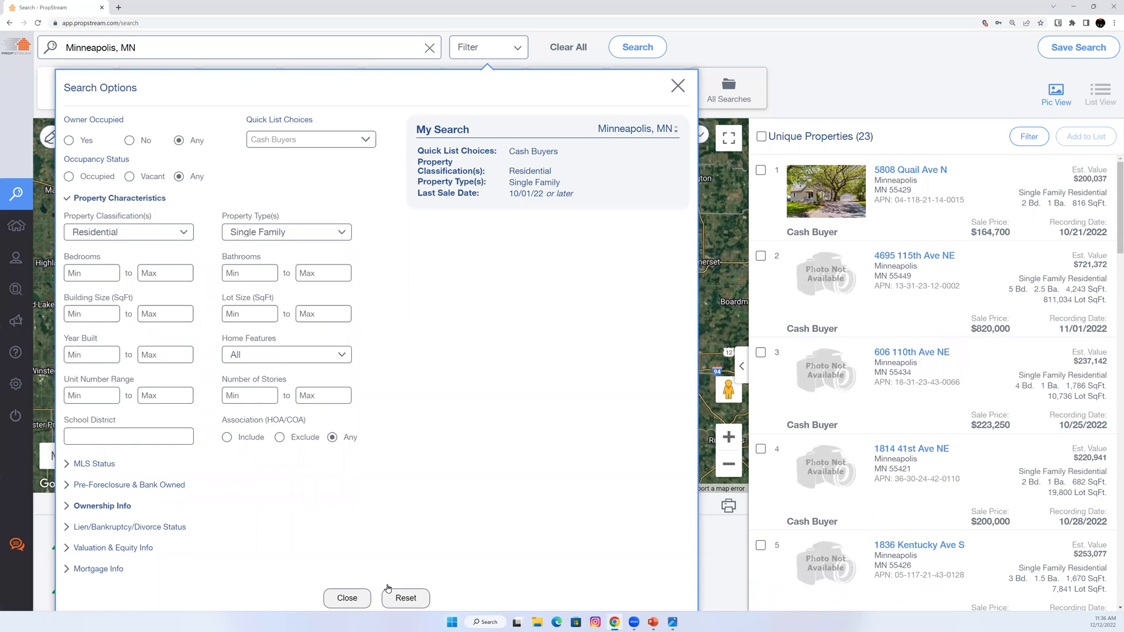
# Select all 23 results and go to the My Properties page.
pyautogui.click(761, 138)
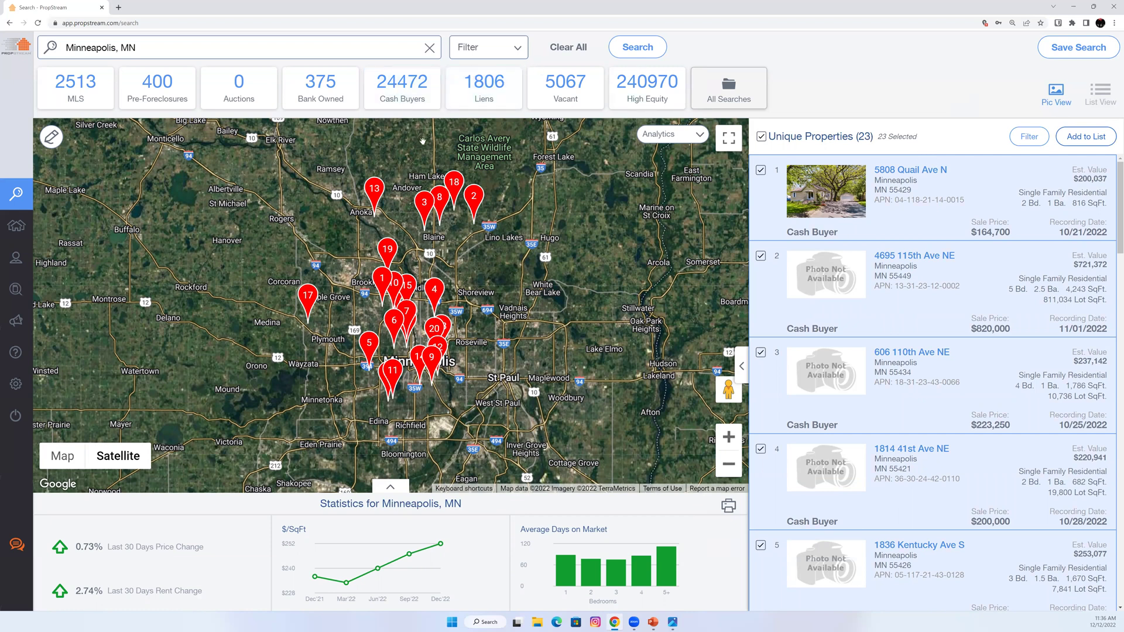
pyautogui.moveTo(34, 190)
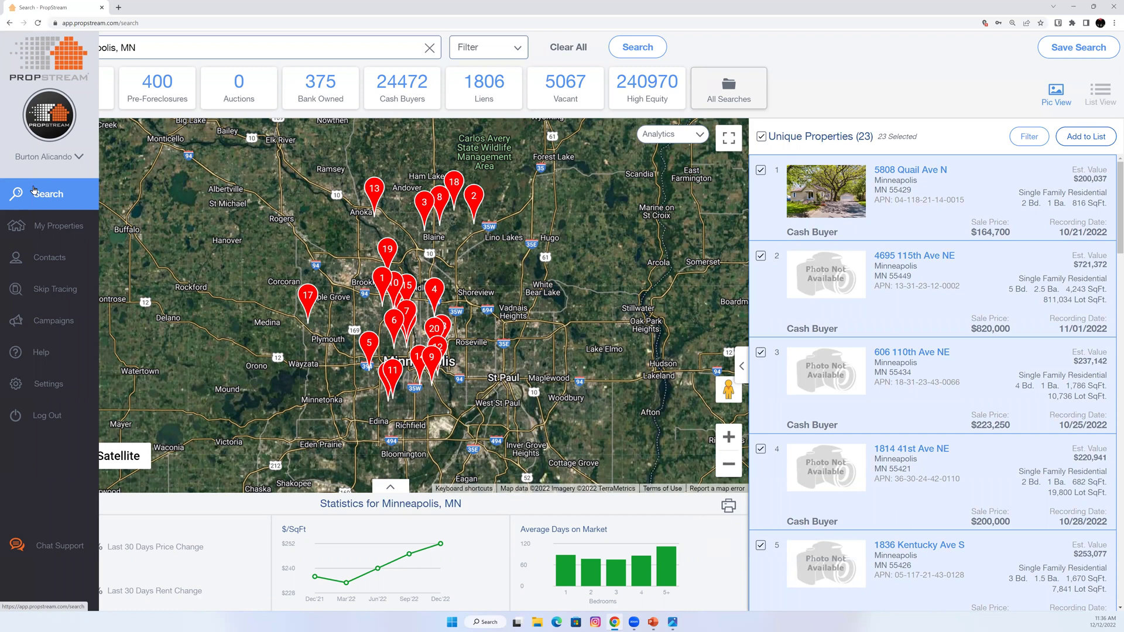
pyautogui.click(26, 234)
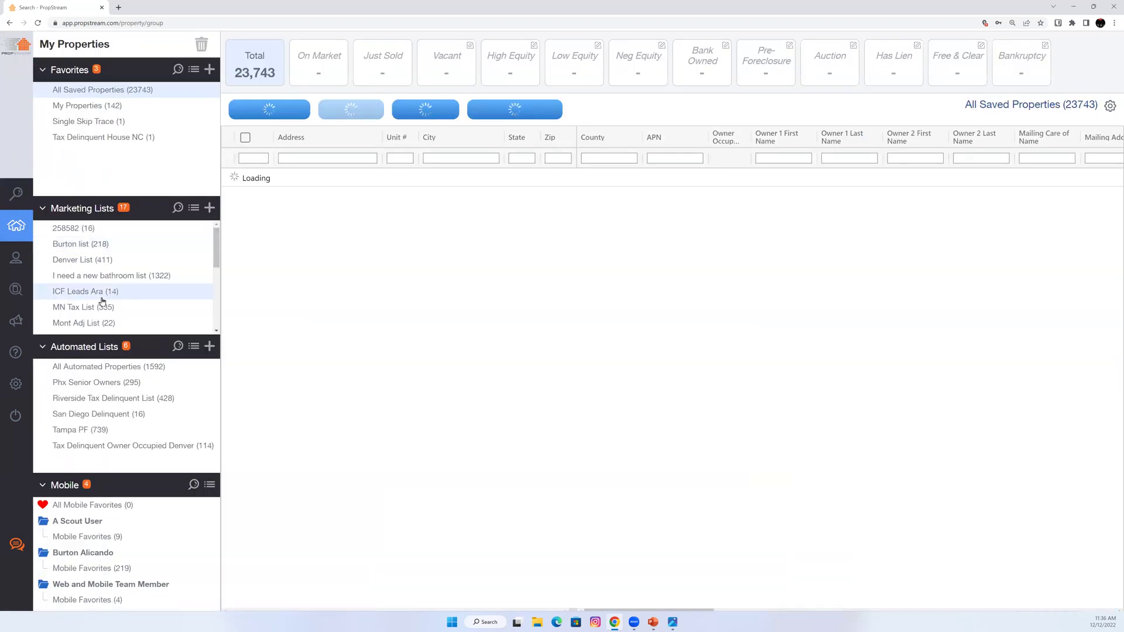
# Select all 335 properties in the MN Tax List and export them.
pyautogui.click(96, 308)
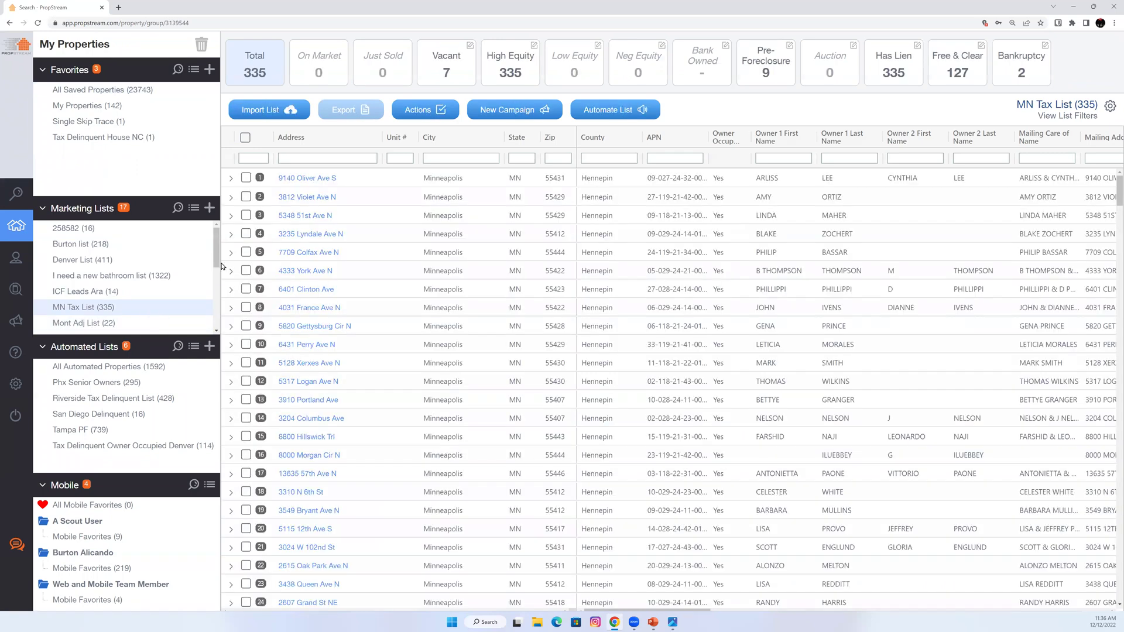
pyautogui.click(245, 138)
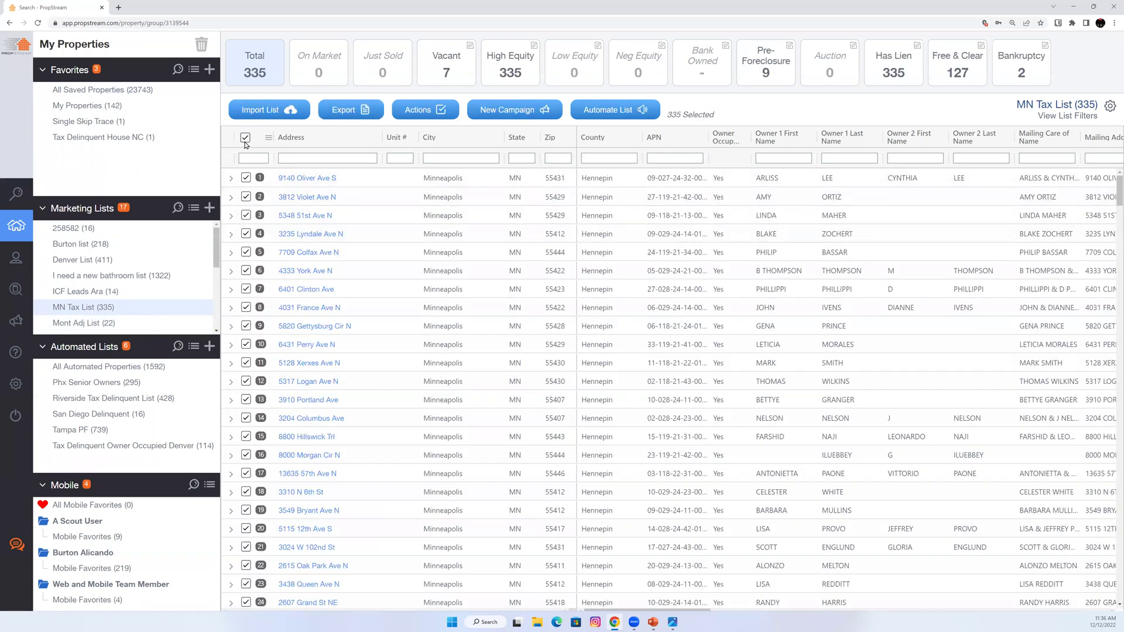
pyautogui.click(362, 112)
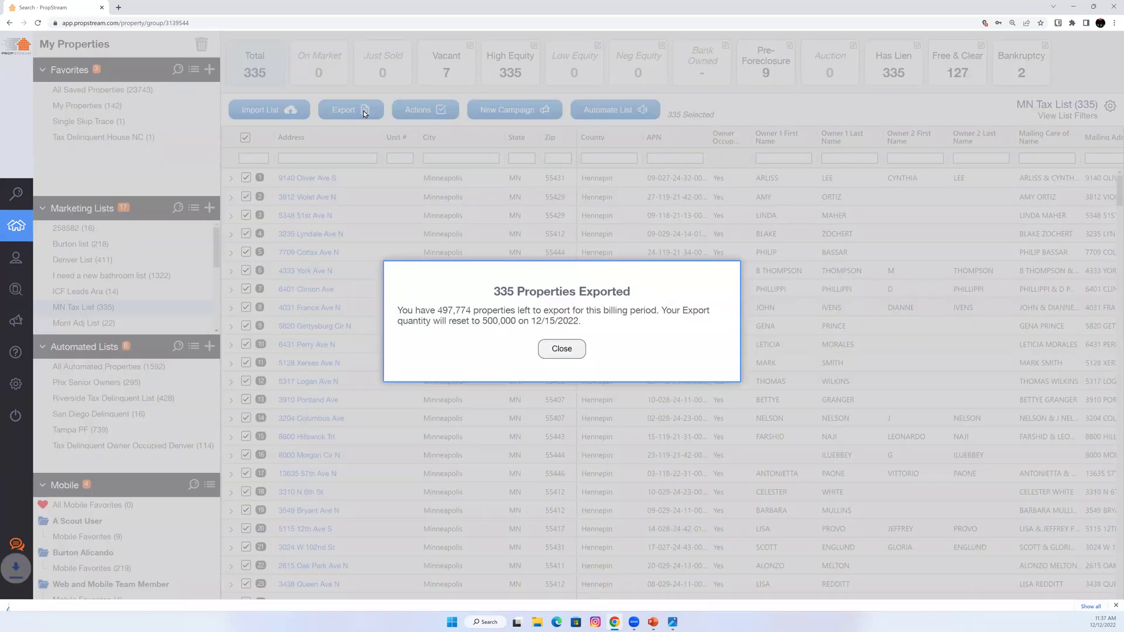
pyautogui.click(573, 338)
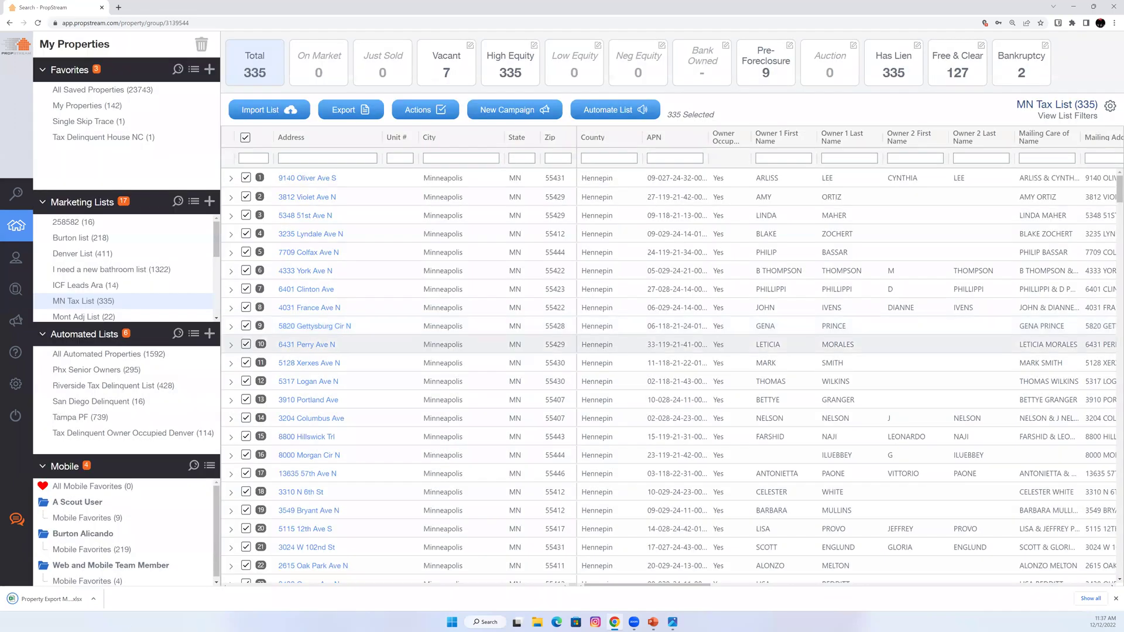
# Open the exported xlsx, close Excel, and bring the PowerPoint overview deck forward.
pyautogui.click(58, 599)
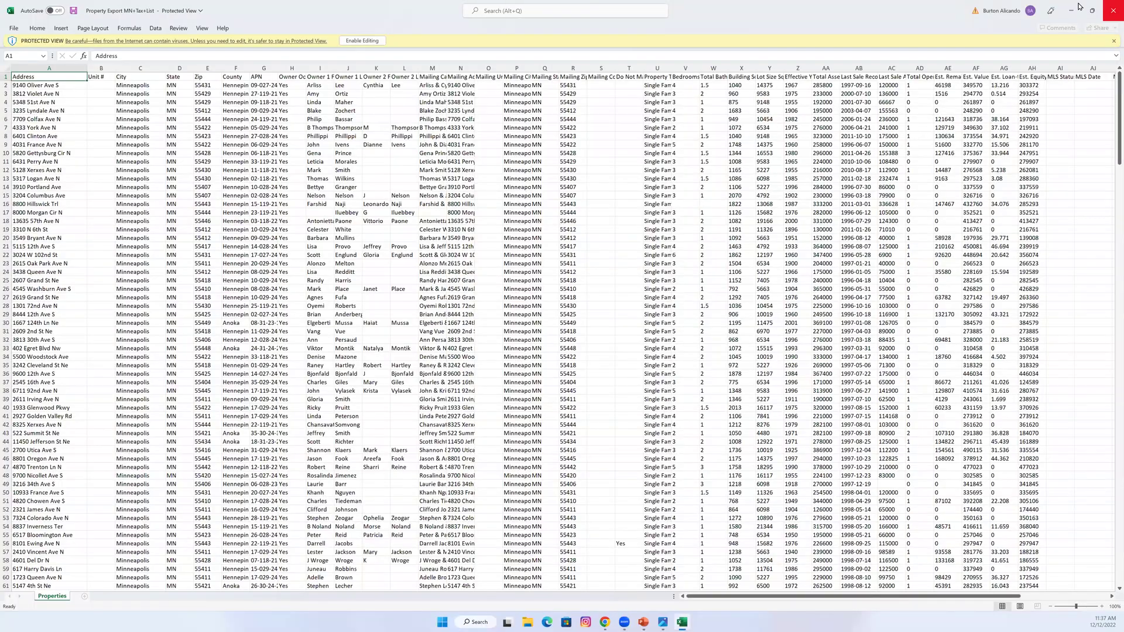
pyautogui.click(1113, 10)
pyautogui.moveTo(653, 621)
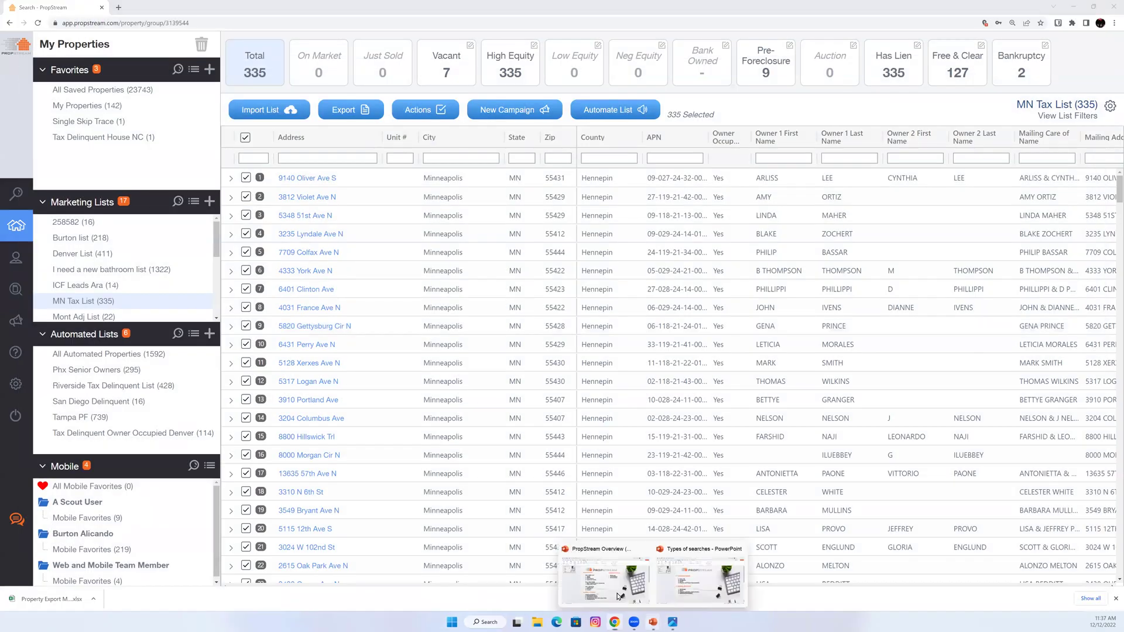
pyautogui.click(615, 583)
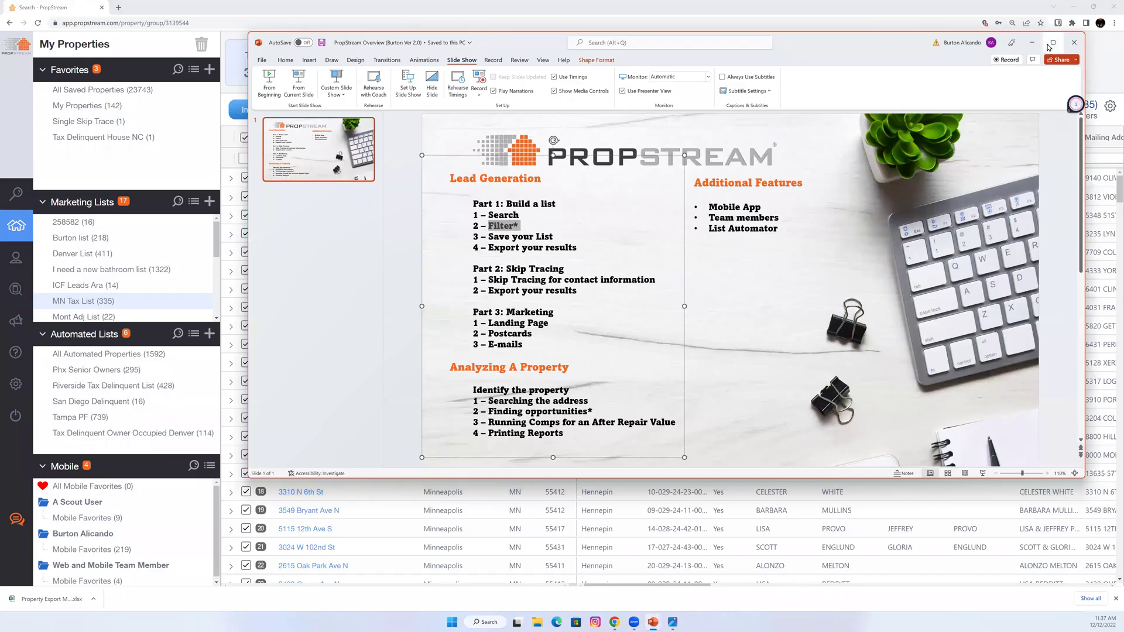
# Maximize PowerPoint and highlight the Part 1 list-building steps and Part 2 skip tracing lines.
pyautogui.click(1053, 43)
pyautogui.moveTo(431, 283); pyautogui.dragTo(273, 231)
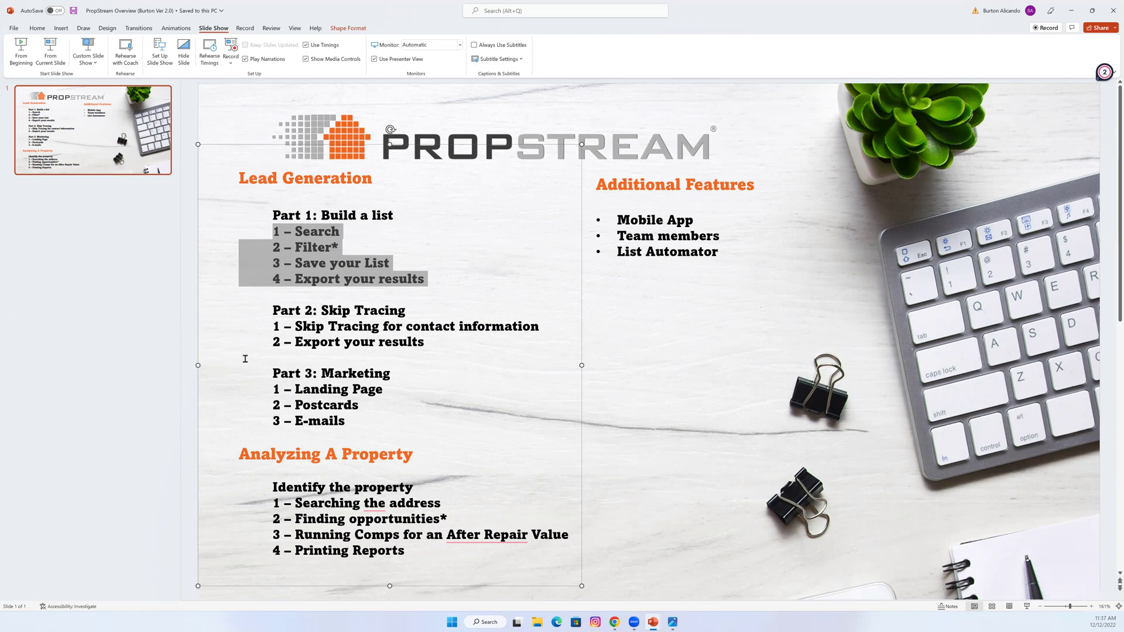
pyautogui.moveTo(435, 348); pyautogui.dragTo(271, 309)
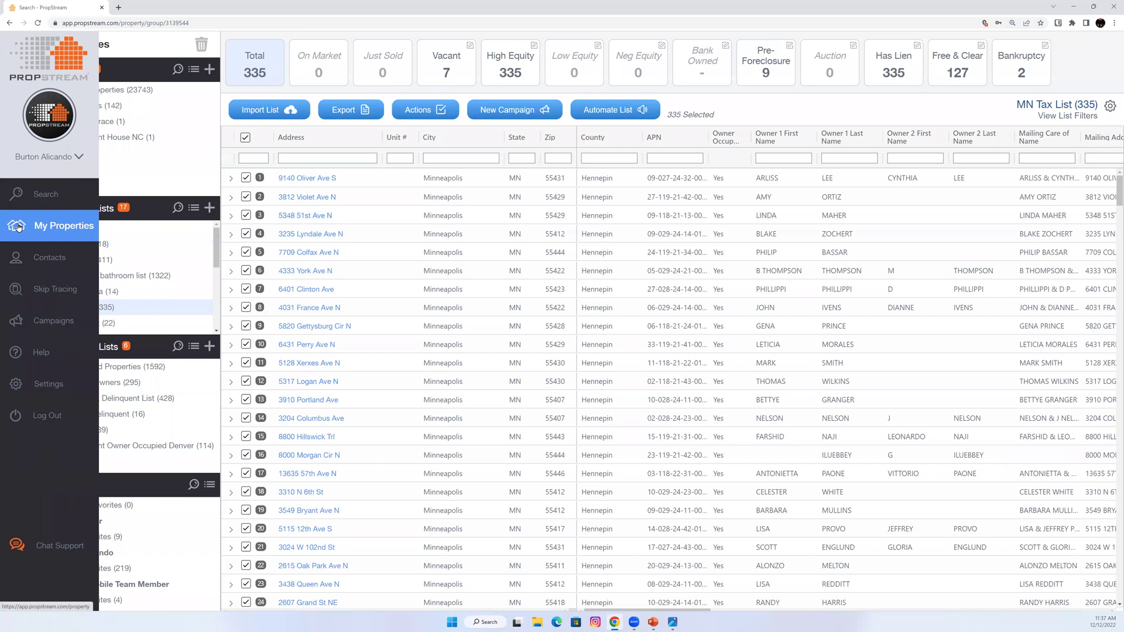
# Export all 62 contacts from the Cook County List with phone numbers and open the CSV.
pyautogui.moveTo(27, 293)
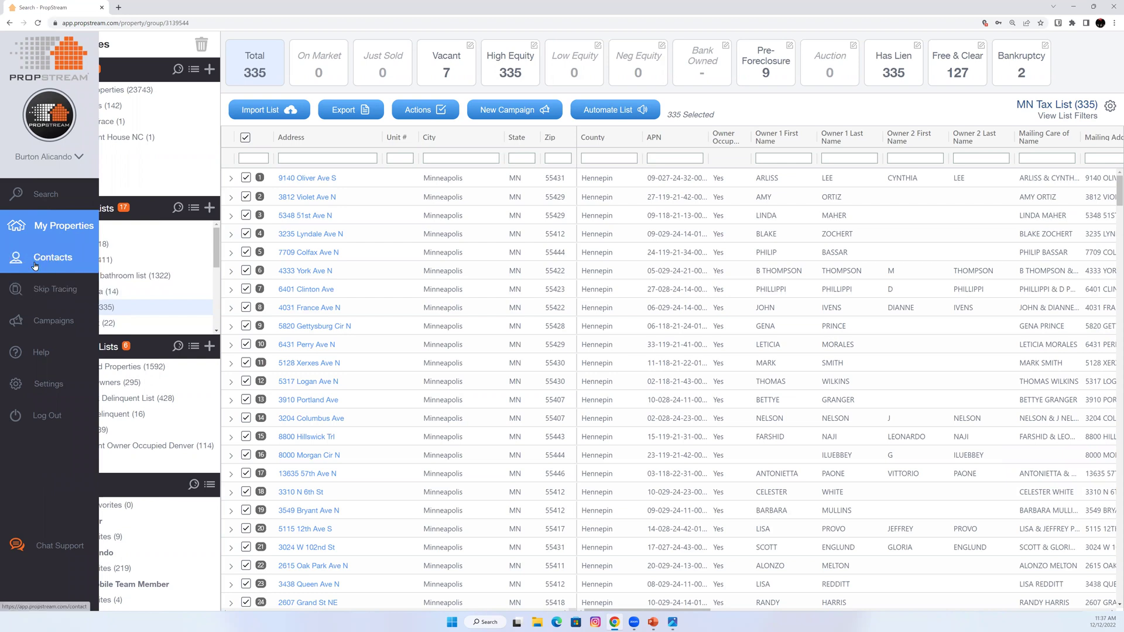
pyautogui.click(35, 260)
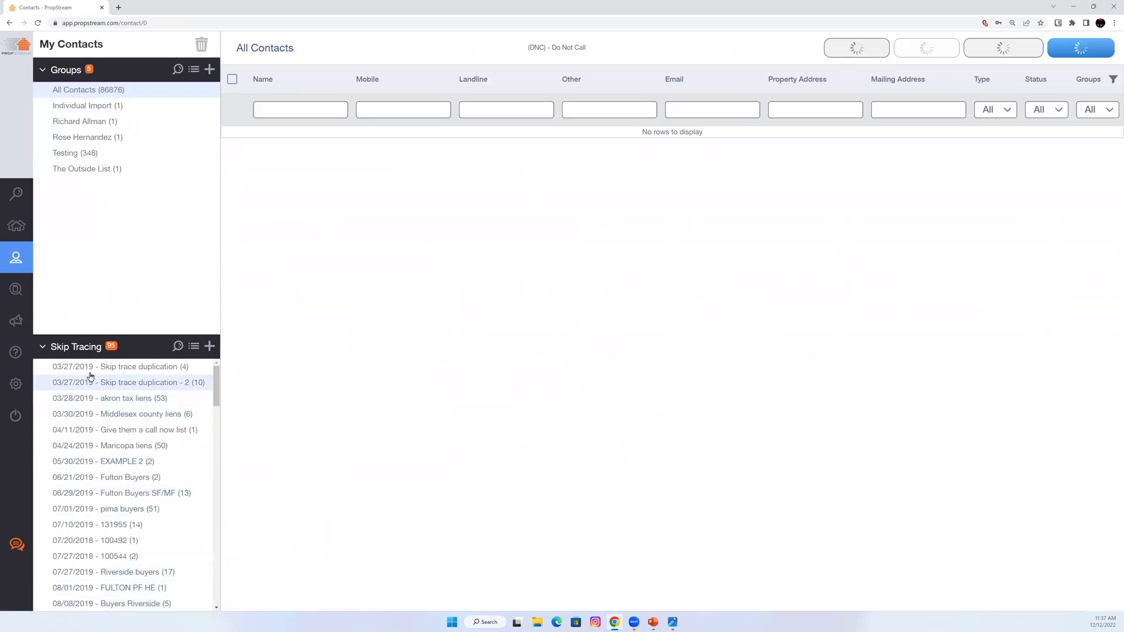
pyautogui.scroll(-6, 112, 510)
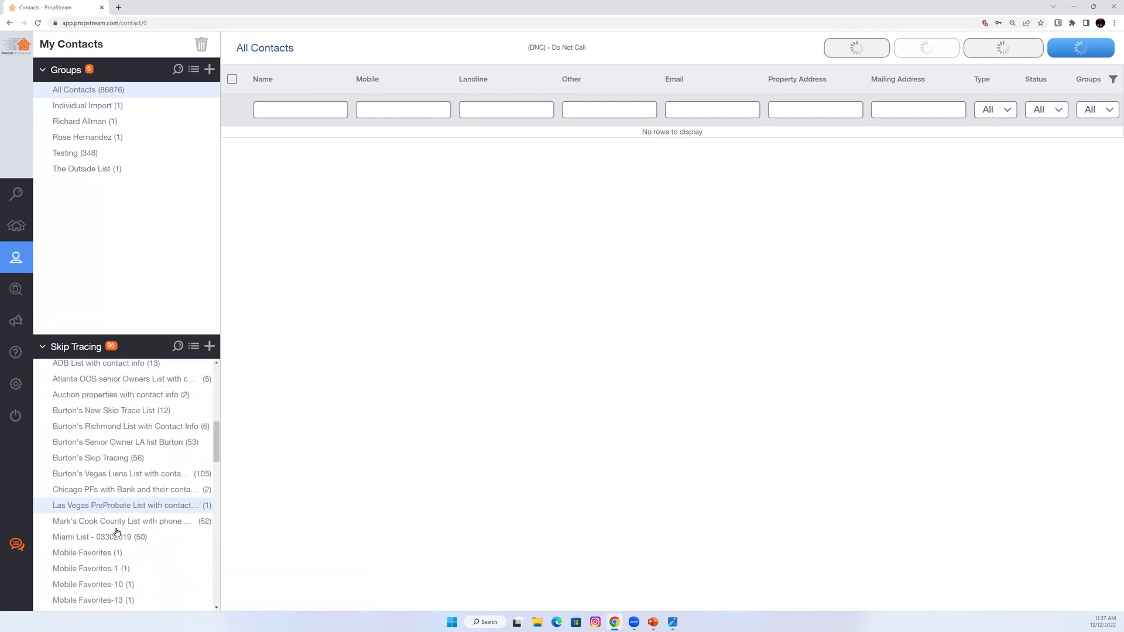
pyautogui.click(115, 525)
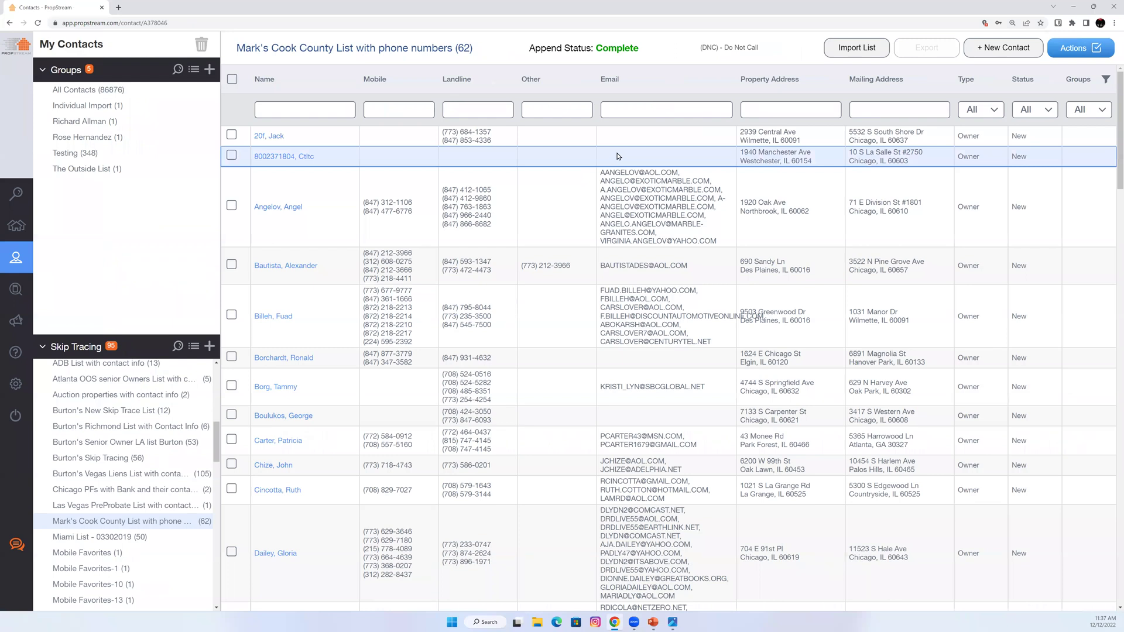
pyautogui.click(232, 81)
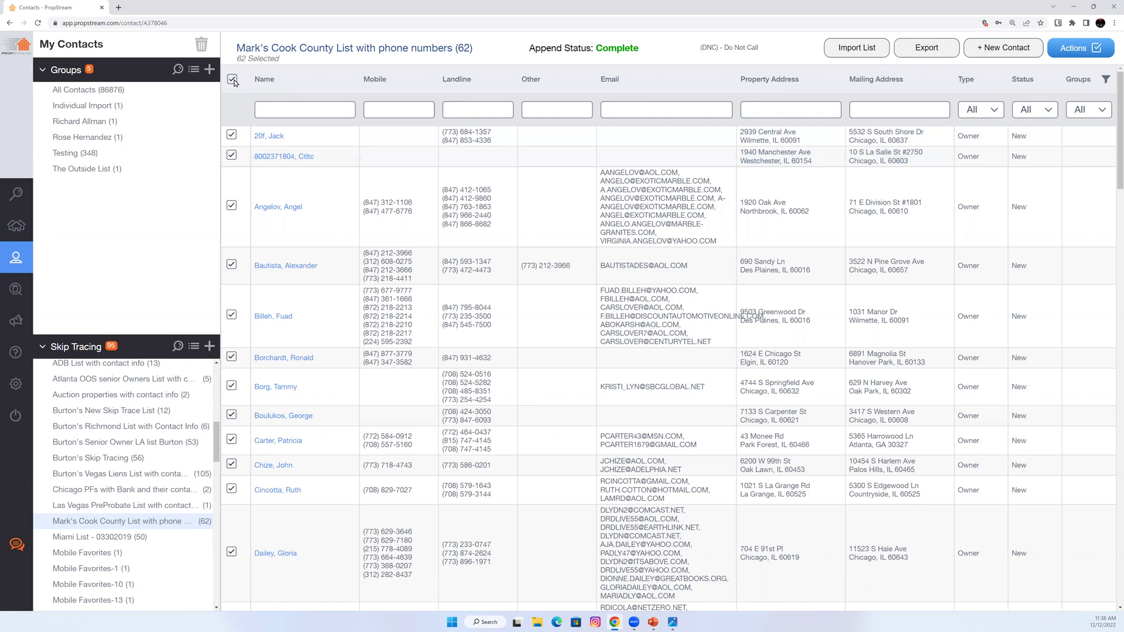
pyautogui.click(931, 48)
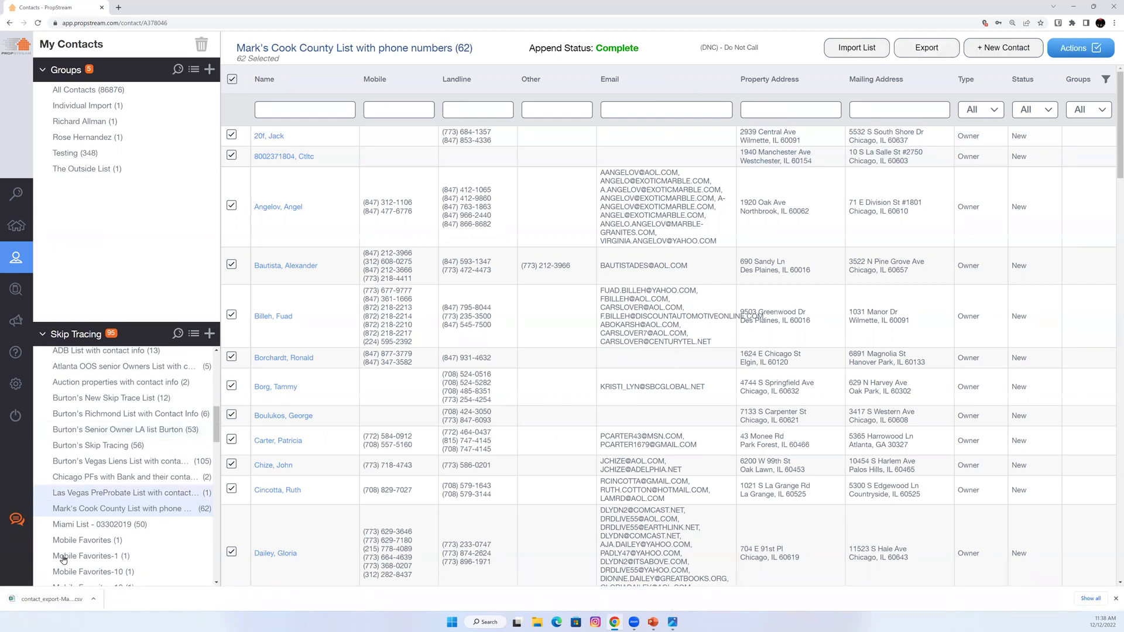
pyautogui.click(59, 599)
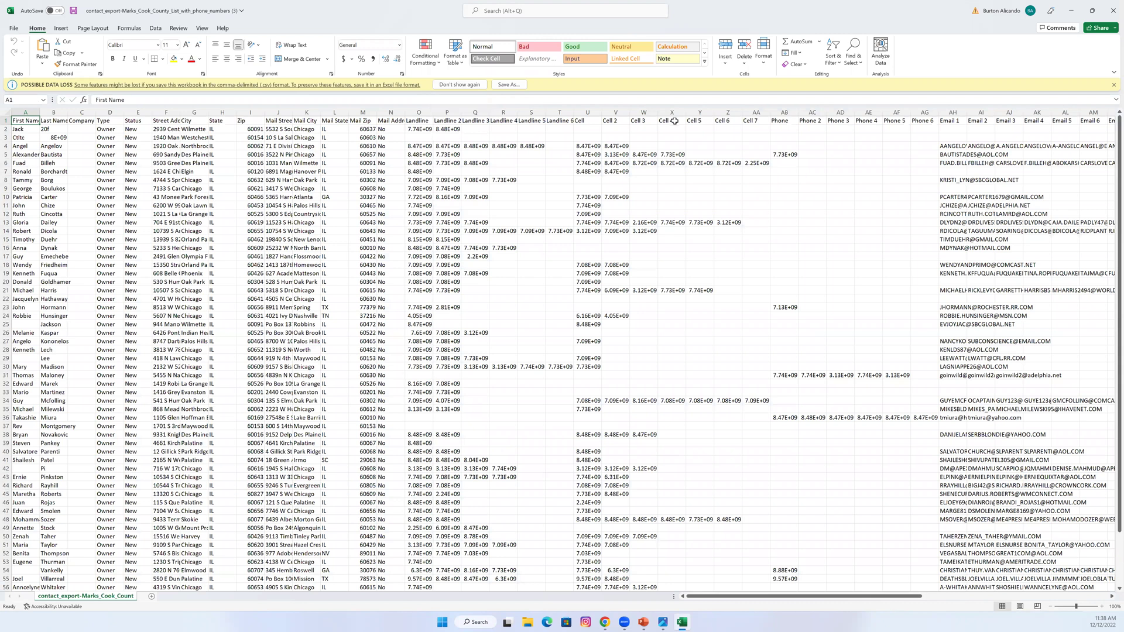
# Autofit columns O and U to show full landline and cell numbers, then close without saving.
pyautogui.doubleClick(432, 112)
pyautogui.doubleClick(609, 112)
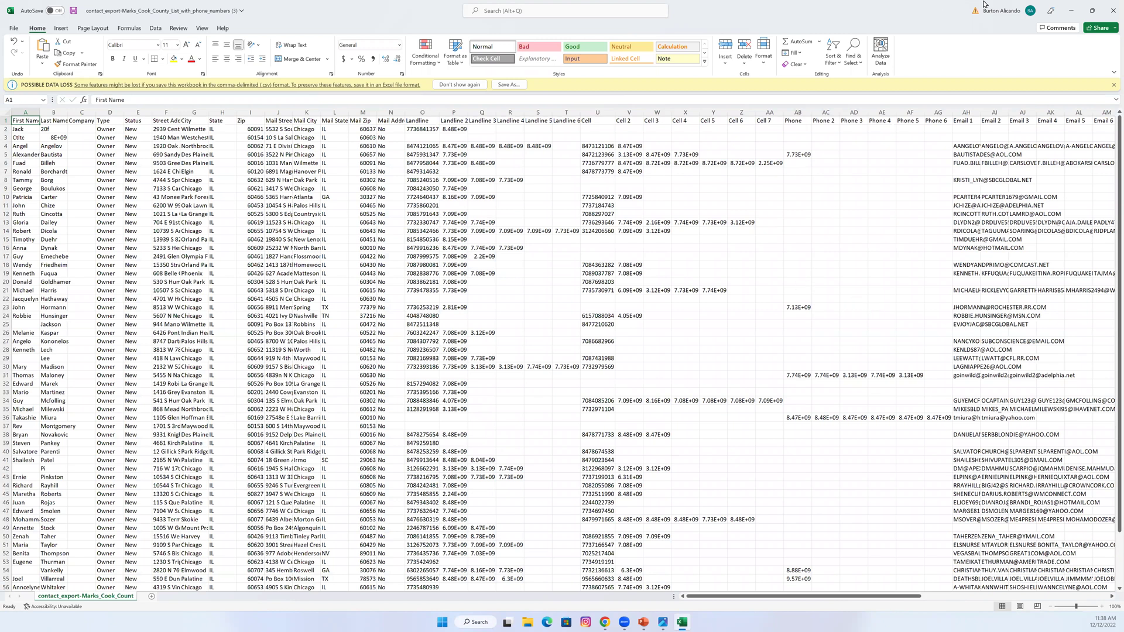
pyautogui.click(1112, 16)
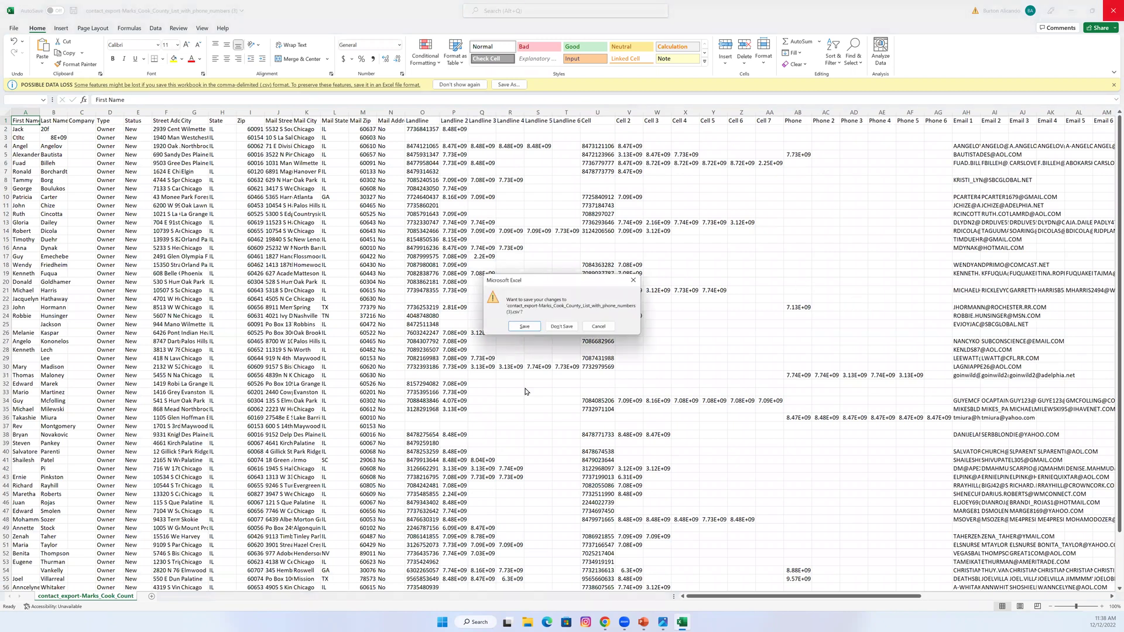
pyautogui.click(562, 326)
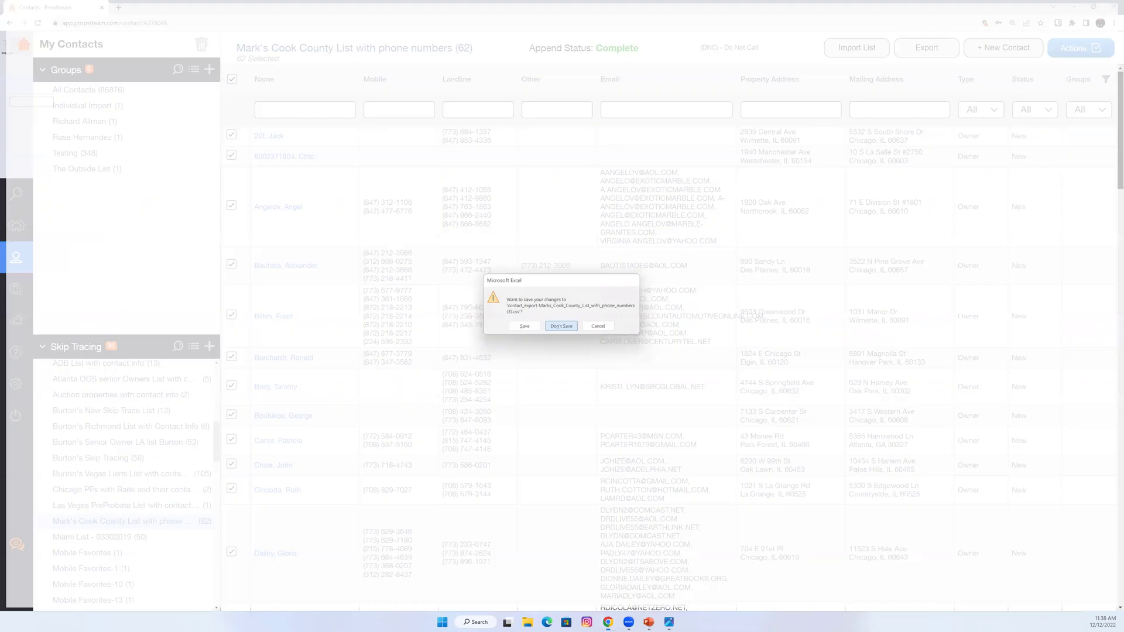
# Start a new campaign in Campaigns named 'MN campaign'.
pyautogui.moveTo(19, 324)
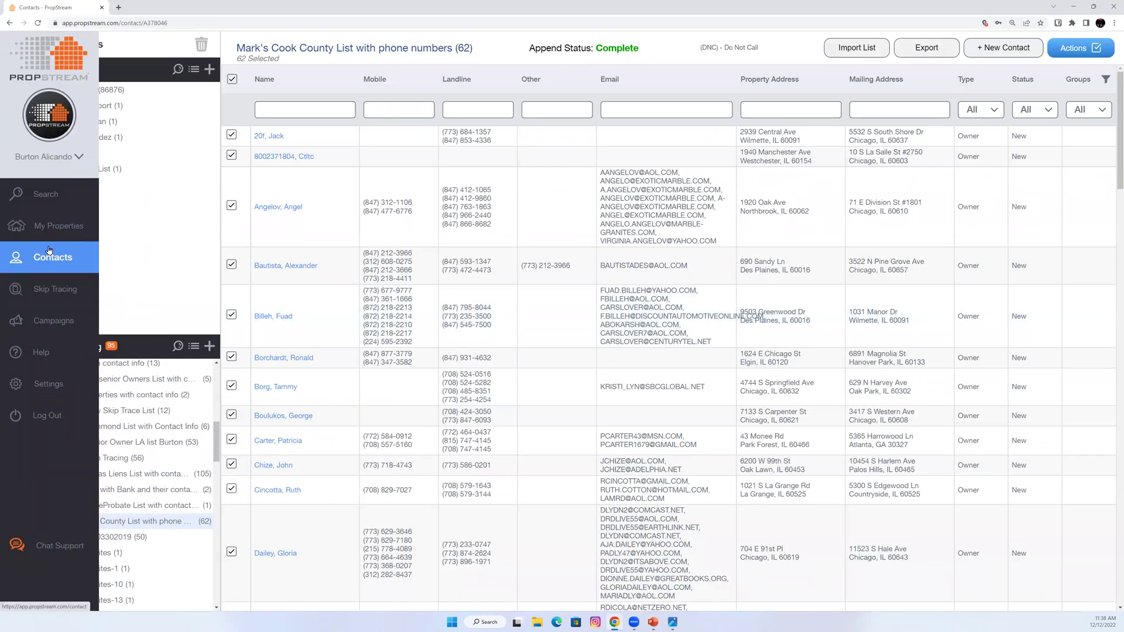
pyautogui.click(57, 322)
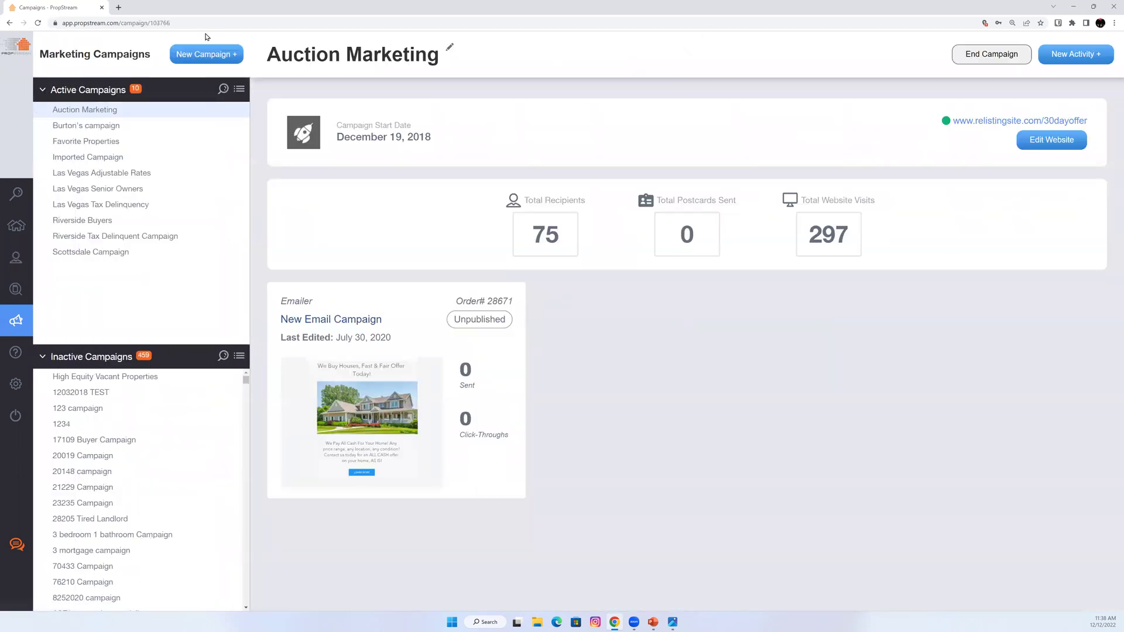
pyautogui.click(205, 54)
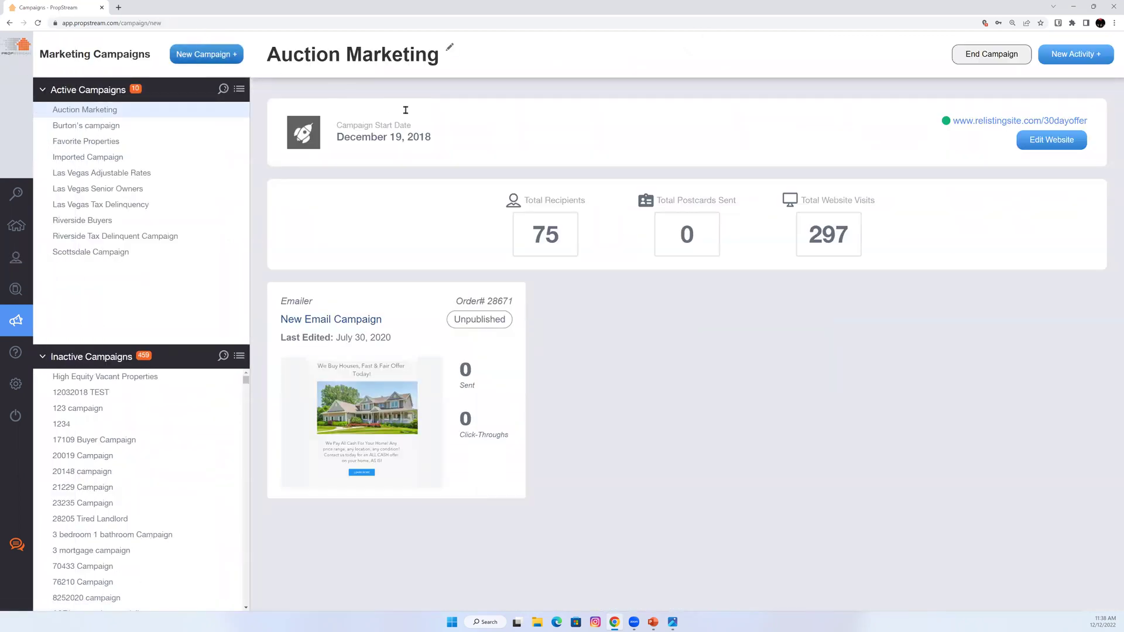
pyautogui.click(398, 139)
pyautogui.write('MN campiagn')
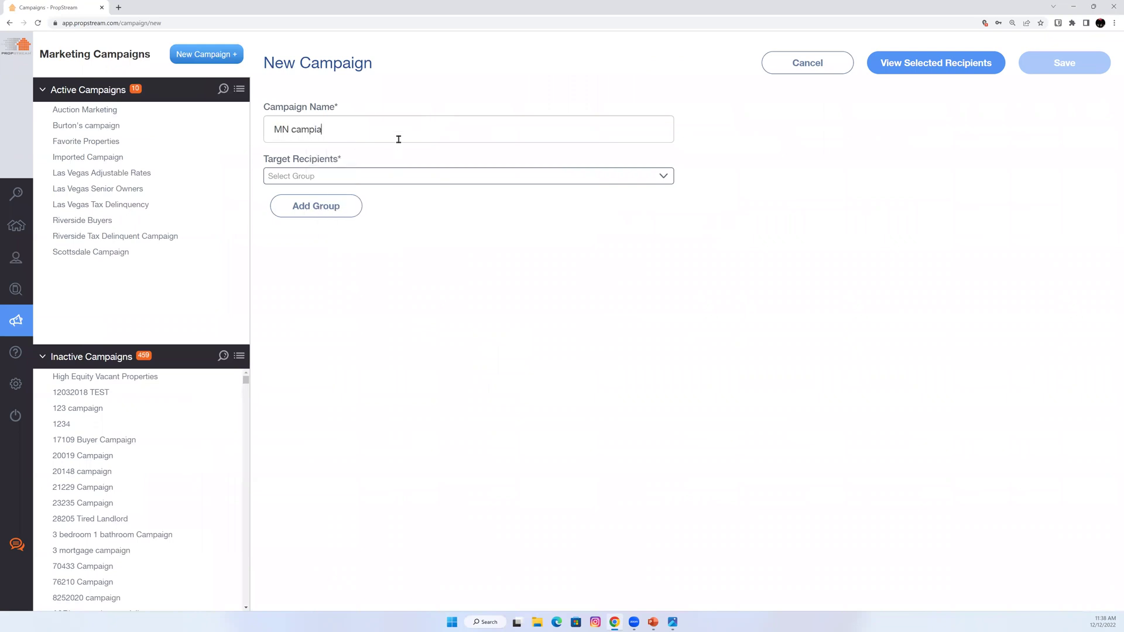
pyautogui.press('BackSpace')
pyautogui.press('BackSpace')
pyautogui.press('BackSpace')
pyautogui.write('aign')
# Target MN Tax List (335) as recipients and save the campaign.
pyautogui.click(403, 176)
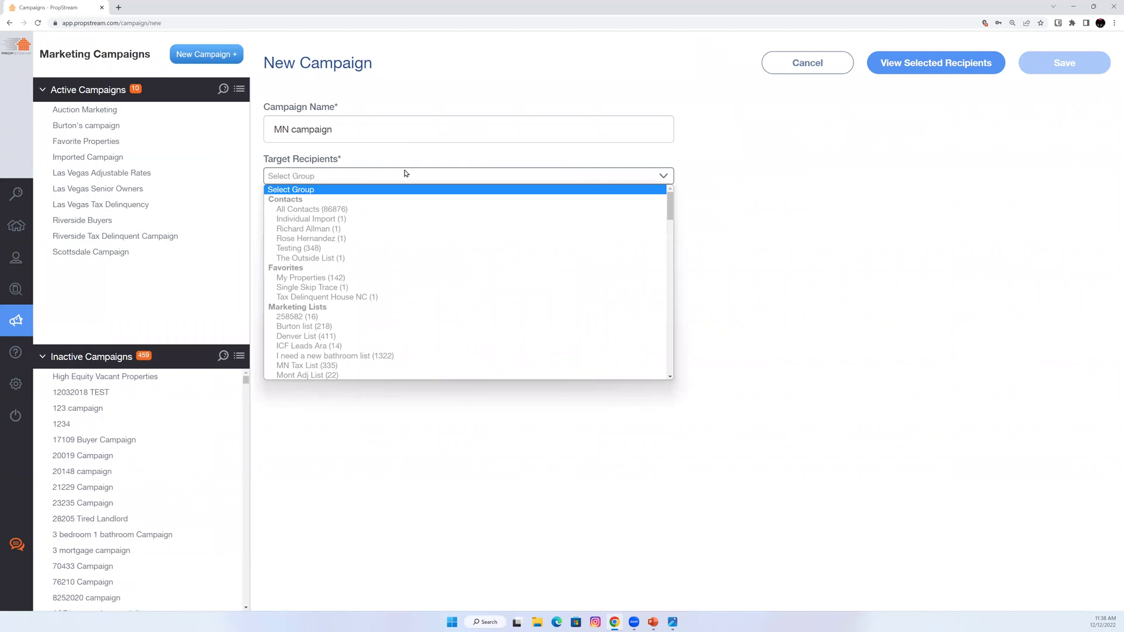
pyautogui.click(299, 366)
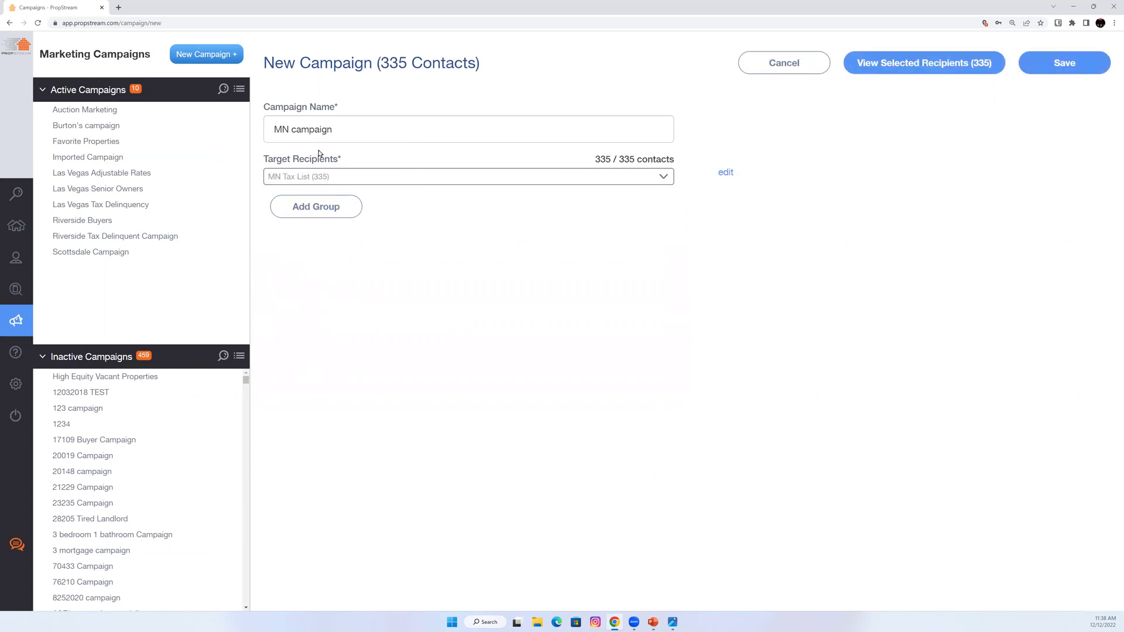
pyautogui.click(1058, 64)
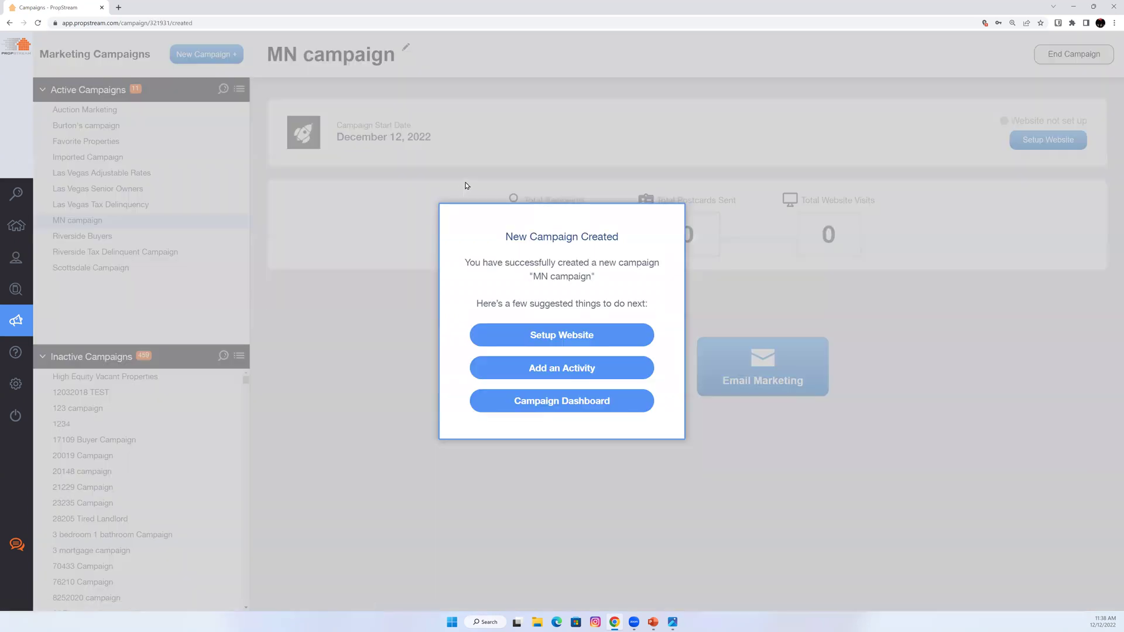
pyautogui.click(442, 201)
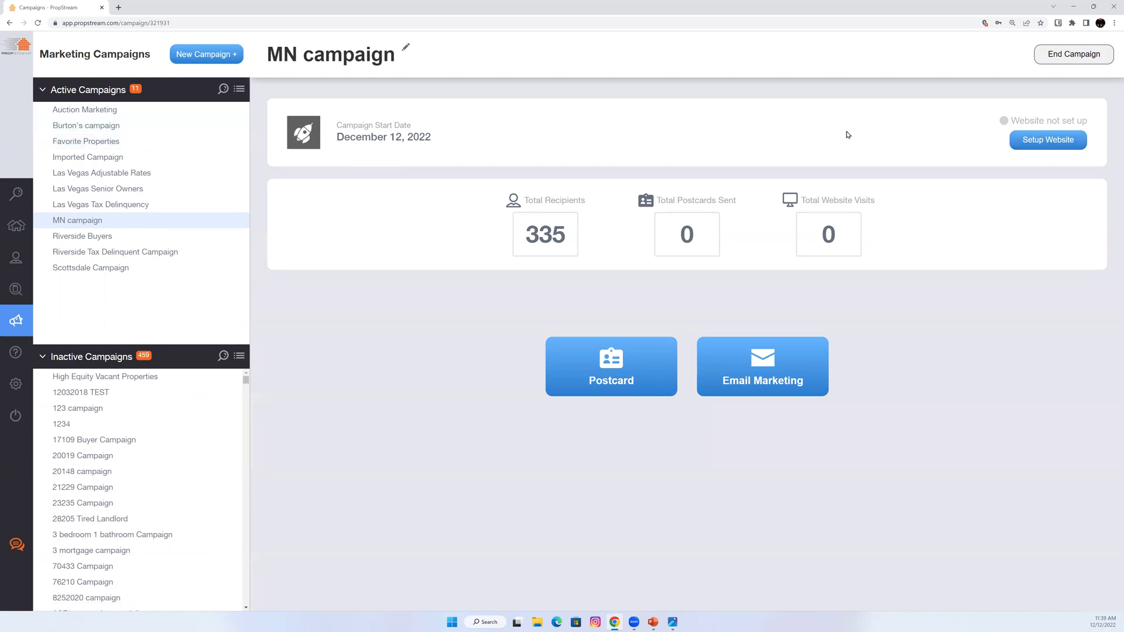
# Open the Auction Marketing campaign, highlight its 75 recipients, and open its landing page.
pyautogui.click(152, 112)
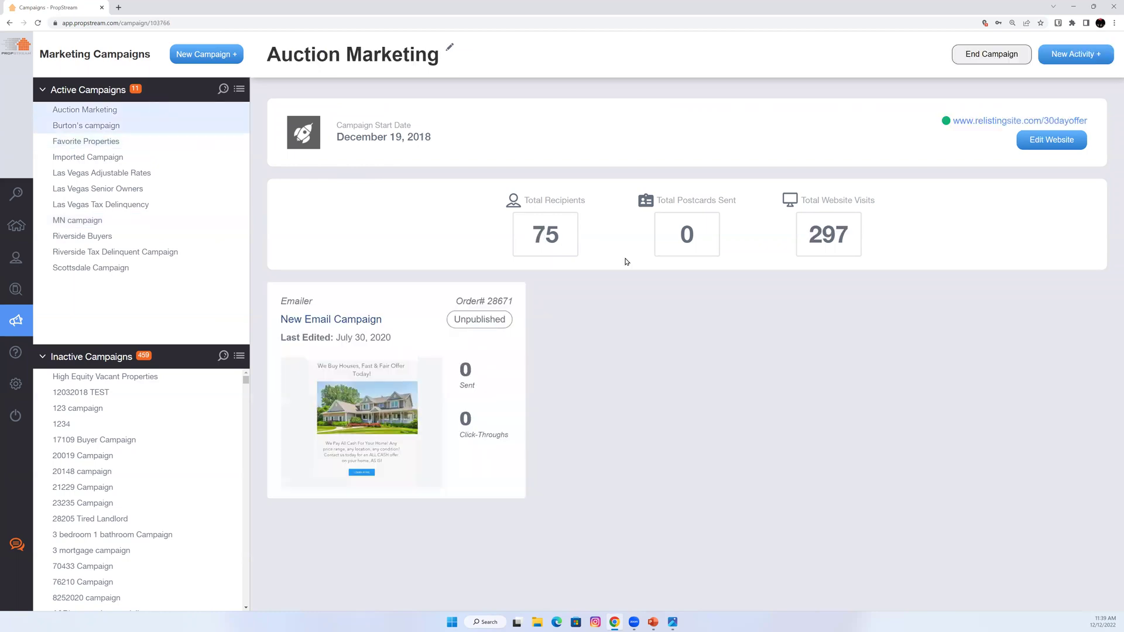
pyautogui.moveTo(566, 243); pyautogui.dragTo(521, 239)
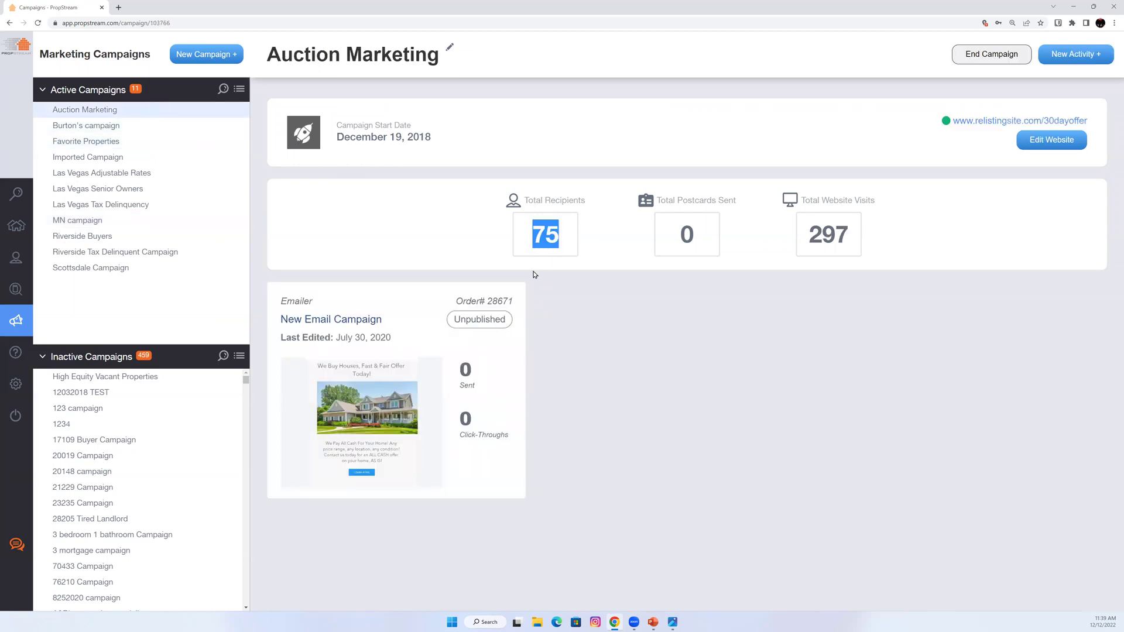
pyautogui.click(995, 122)
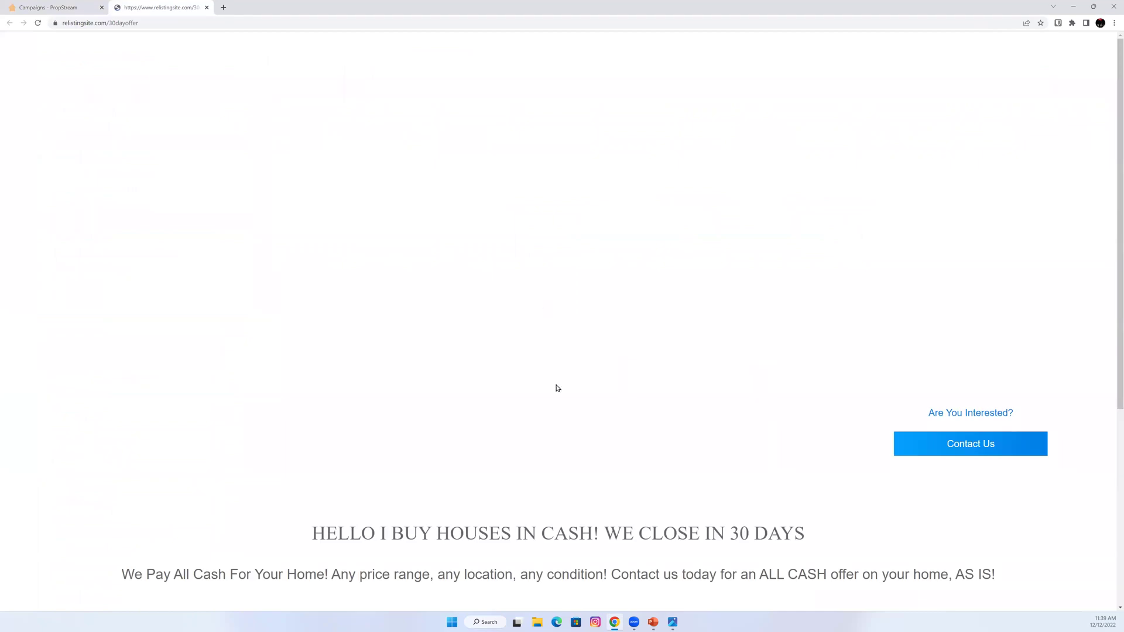
# Scroll through the landing page, close it, and open the Riverside Buyers campaign.
pyautogui.scroll(-1, 805, 287)
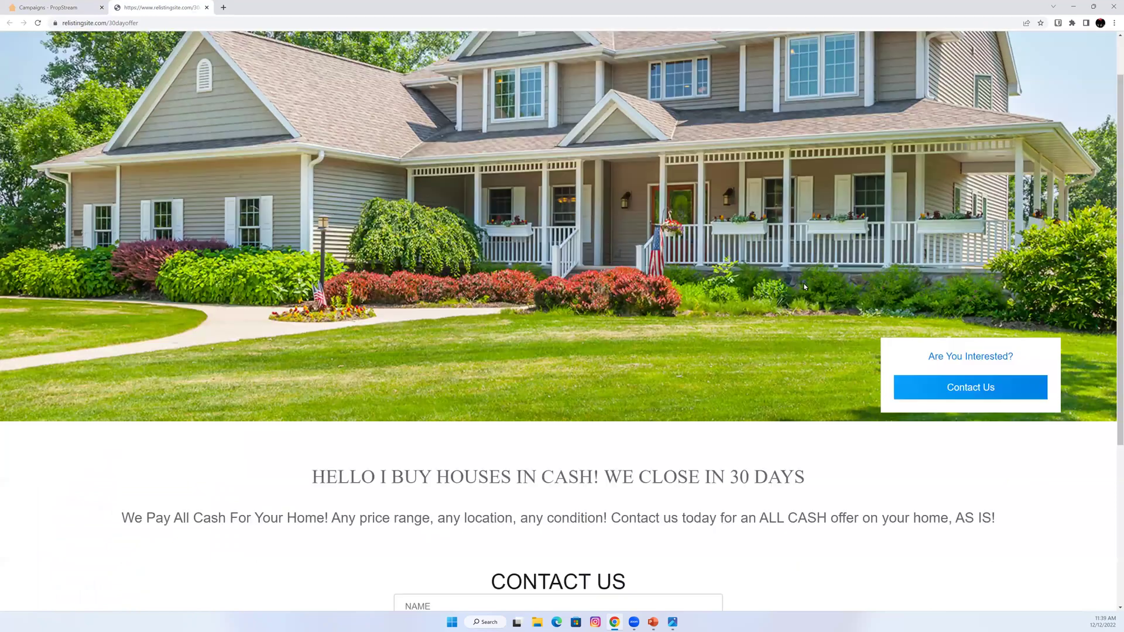
pyautogui.scroll(-4, 700, 371)
pyautogui.moveTo(699, 371); pyautogui.dragTo(690, 380)
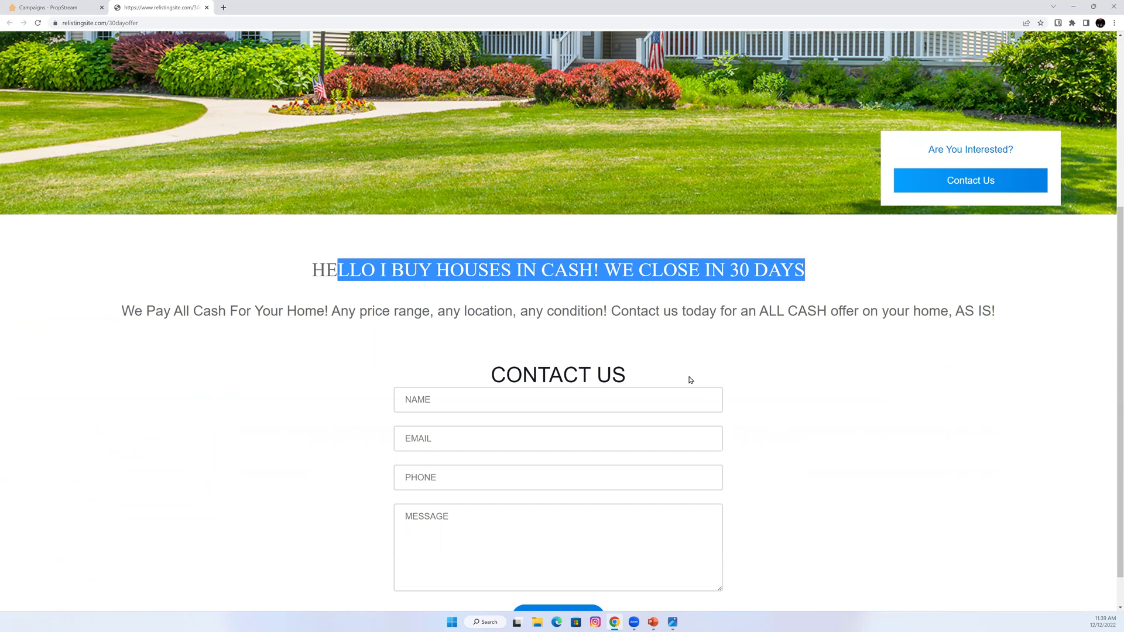
pyautogui.click(207, 7)
pyautogui.moveTo(91, 239); pyautogui.dragTo(94, 240)
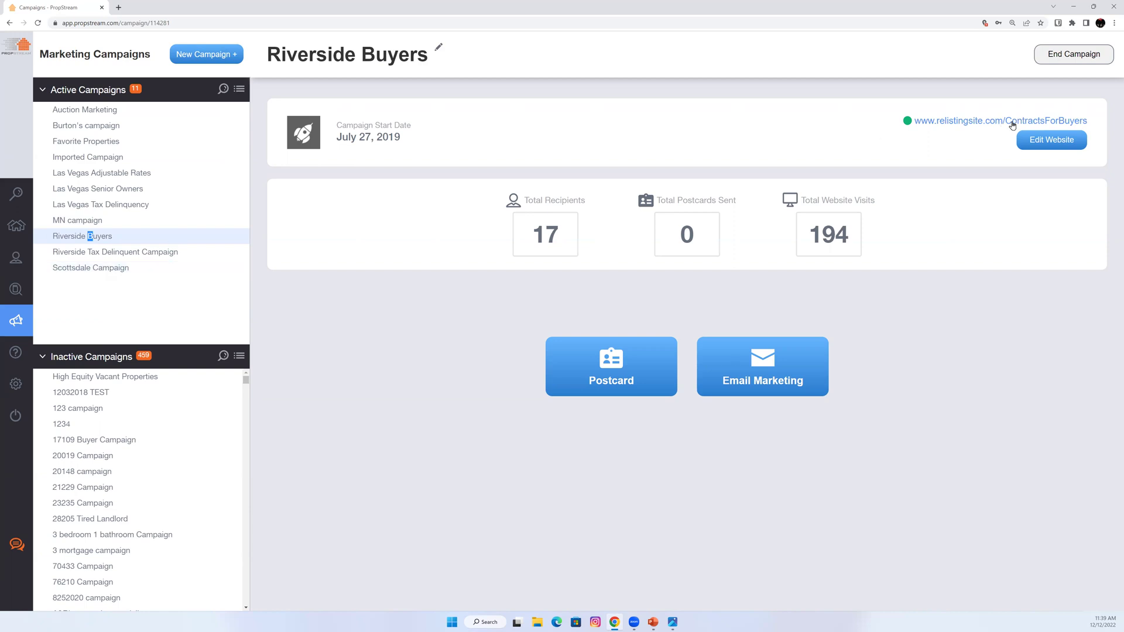
# Preview the Riverside Buyers landing page (400K contract, 39K rehab, 650K ARV) and return to PropStream.
pyautogui.click(1040, 121)
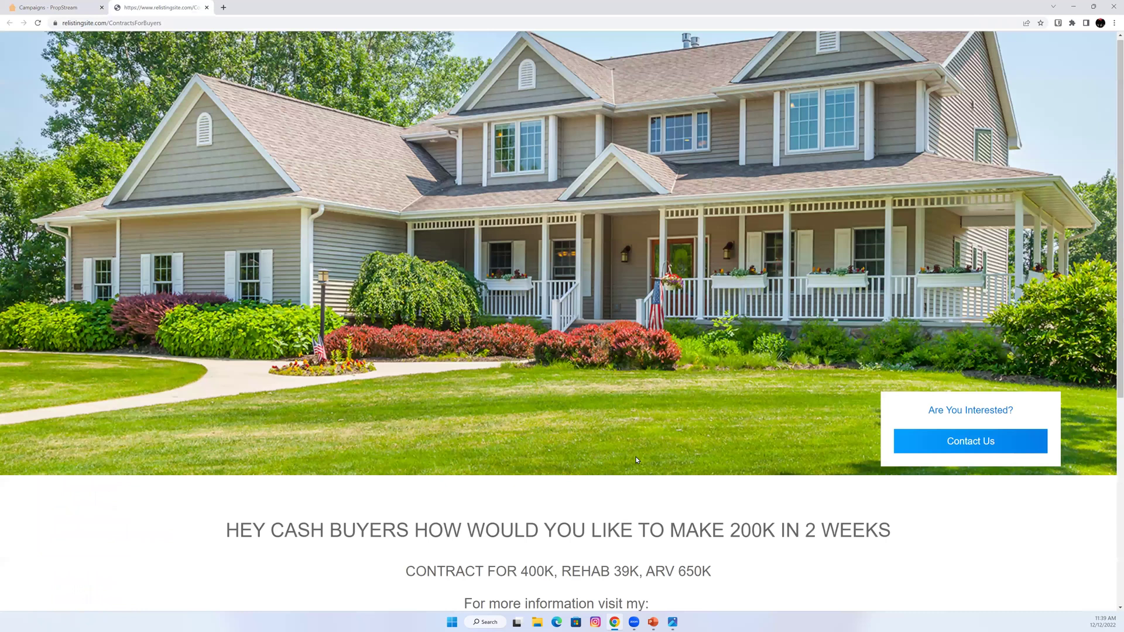
pyautogui.scroll(-1, 637, 460)
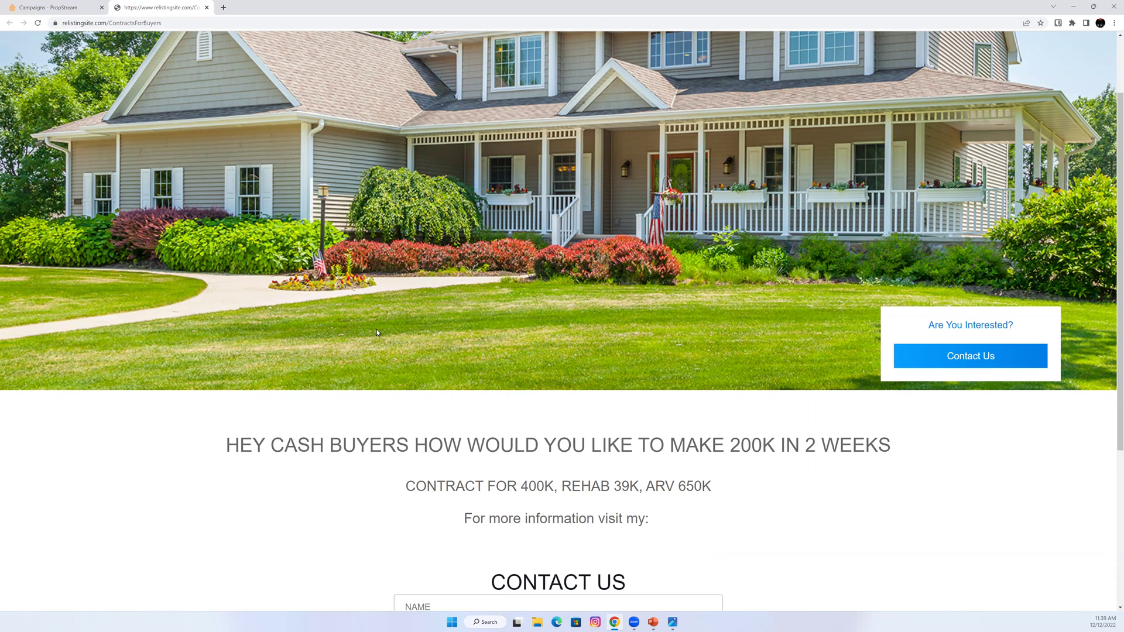
pyautogui.click(12, 7)
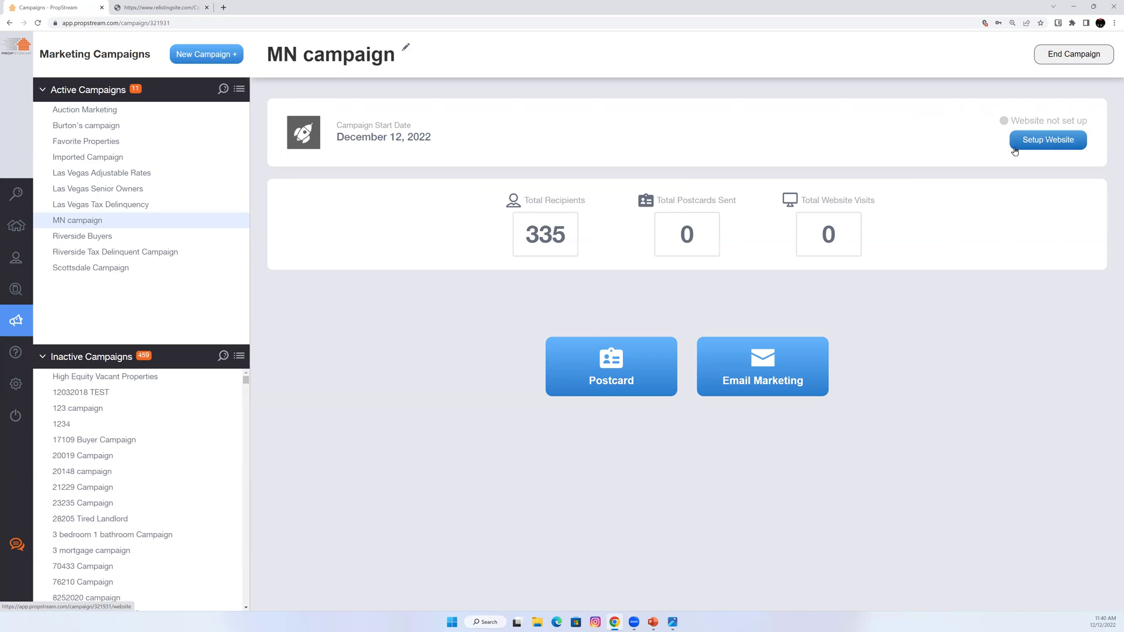
pyautogui.click(625, 389)
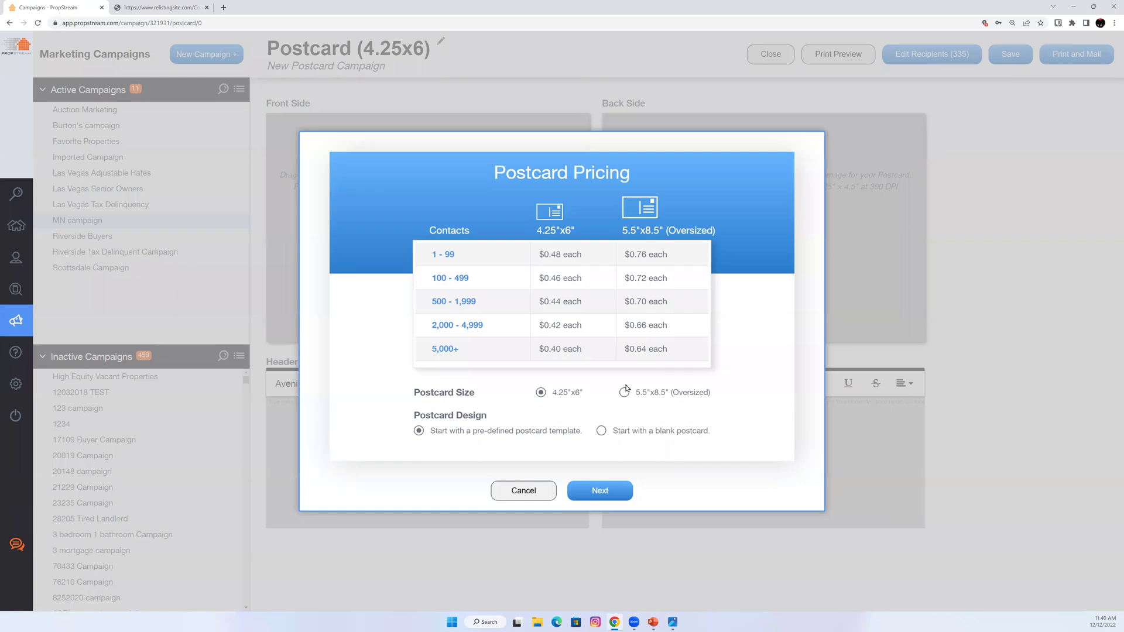
pyautogui.click(581, 484)
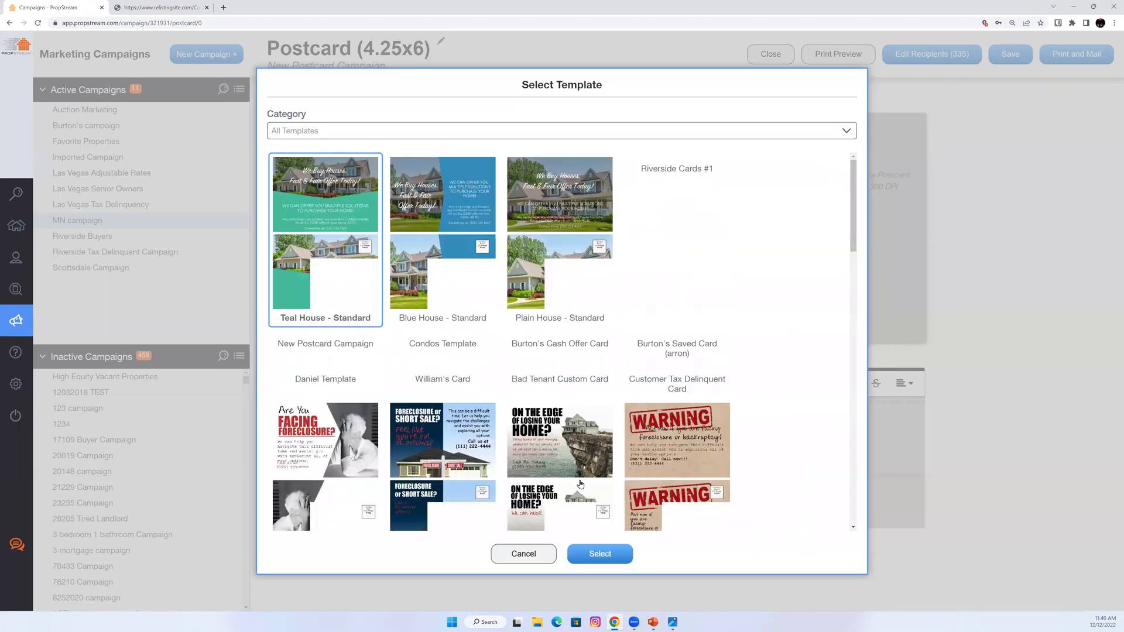
pyautogui.scroll(-7, 597, 460)
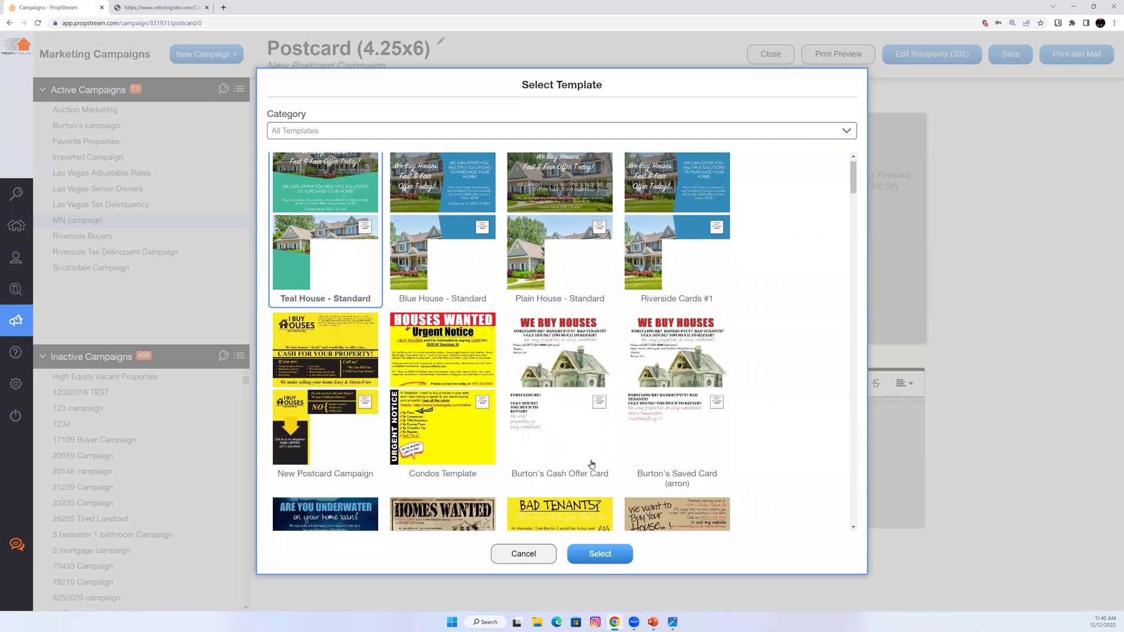
pyautogui.scroll(-5, 334, 328)
pyautogui.scroll(5, 328, 326)
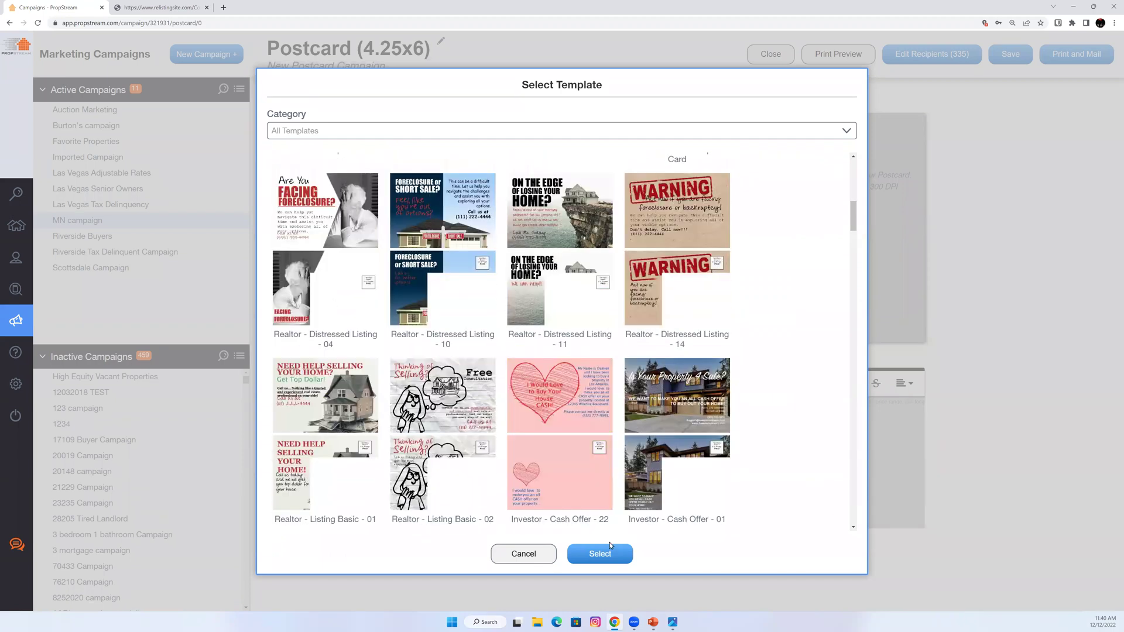
pyautogui.click(328, 328)
pyautogui.click(600, 554)
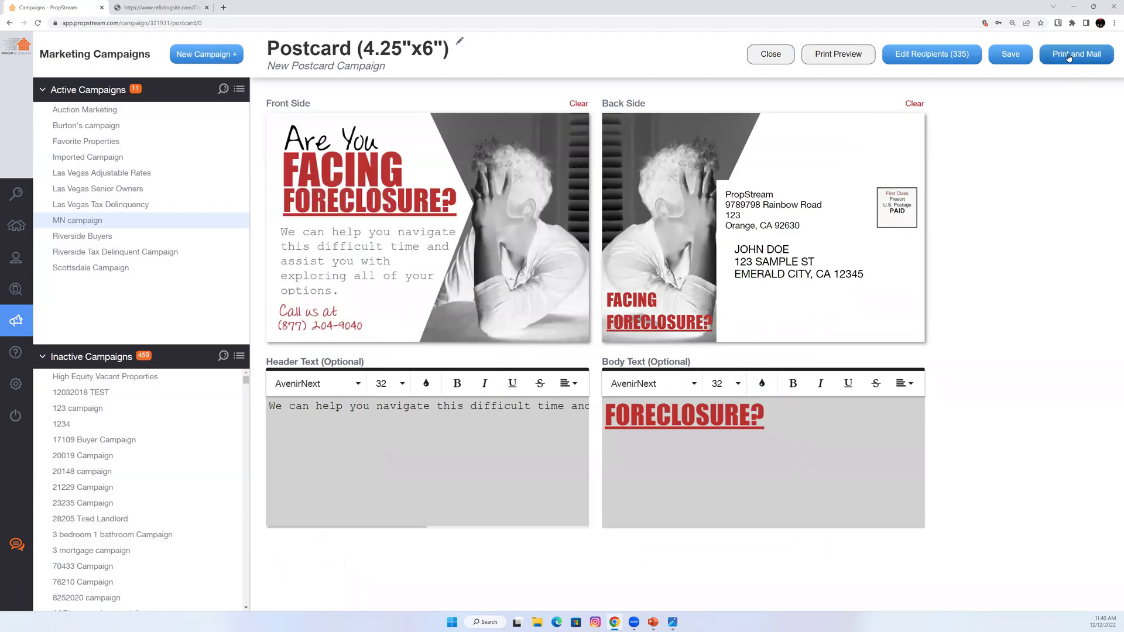
pyautogui.click(771, 54)
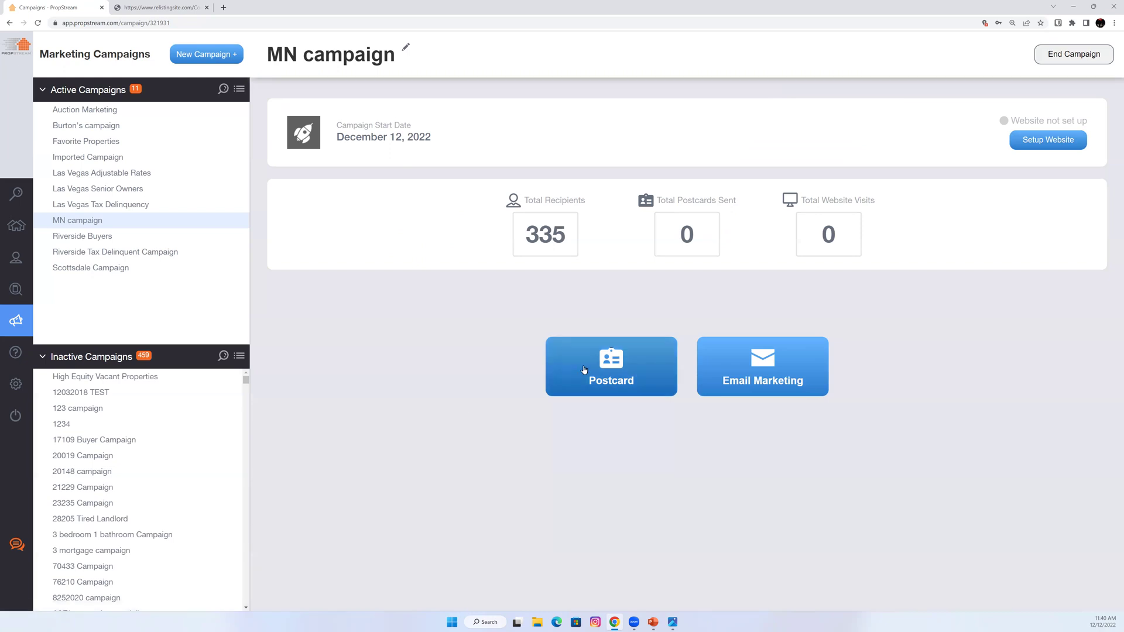
pyautogui.click(583, 370)
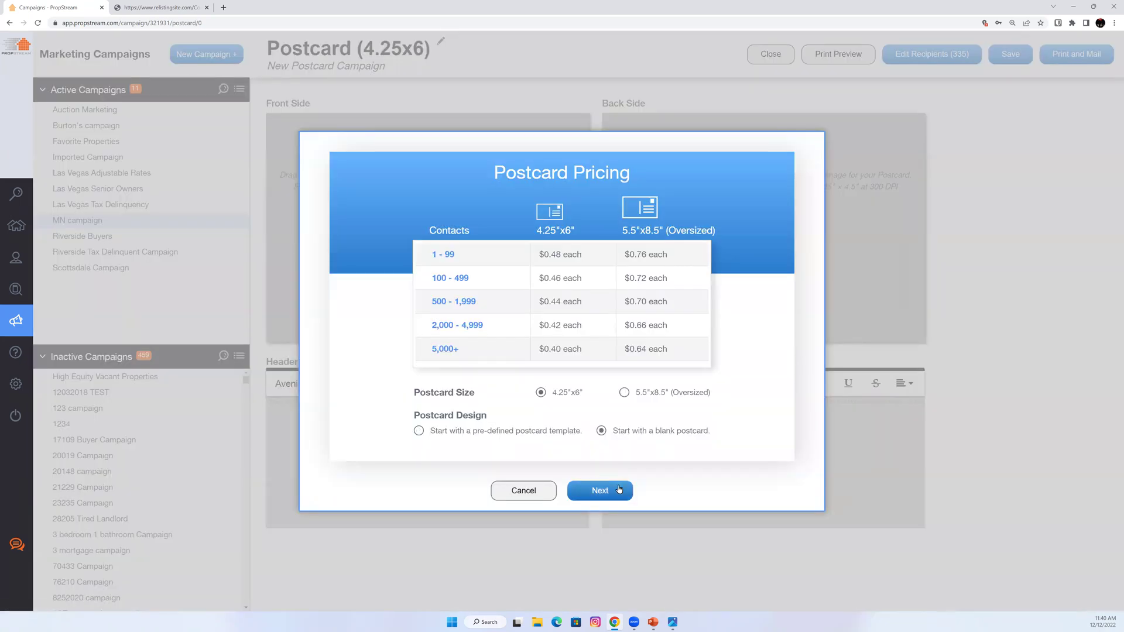
pyautogui.click(613, 487)
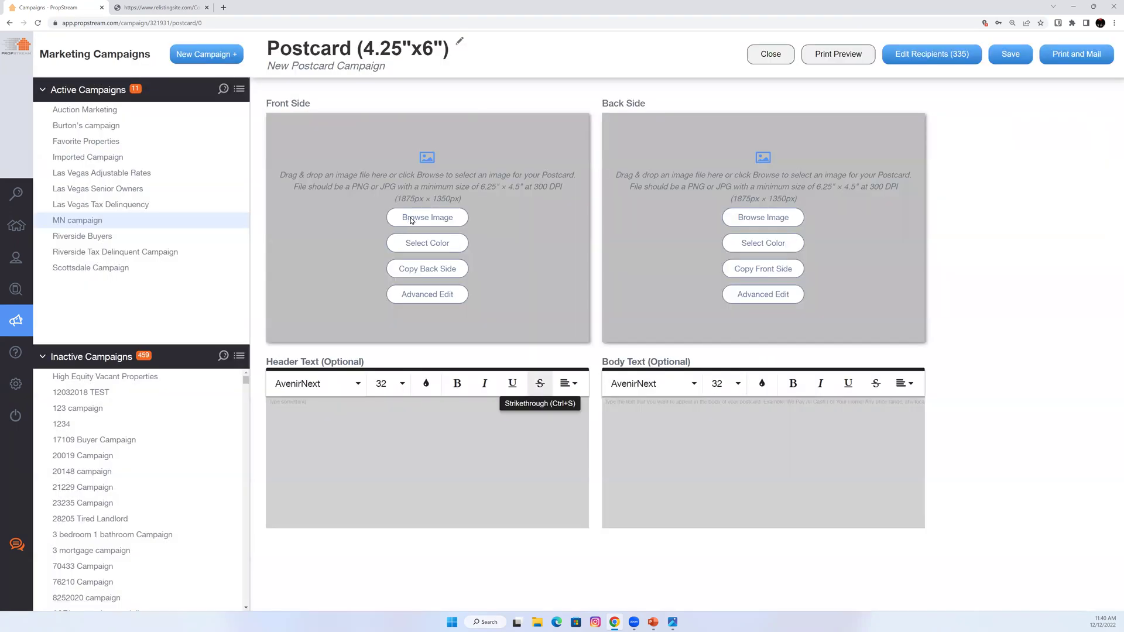
pyautogui.click(411, 219)
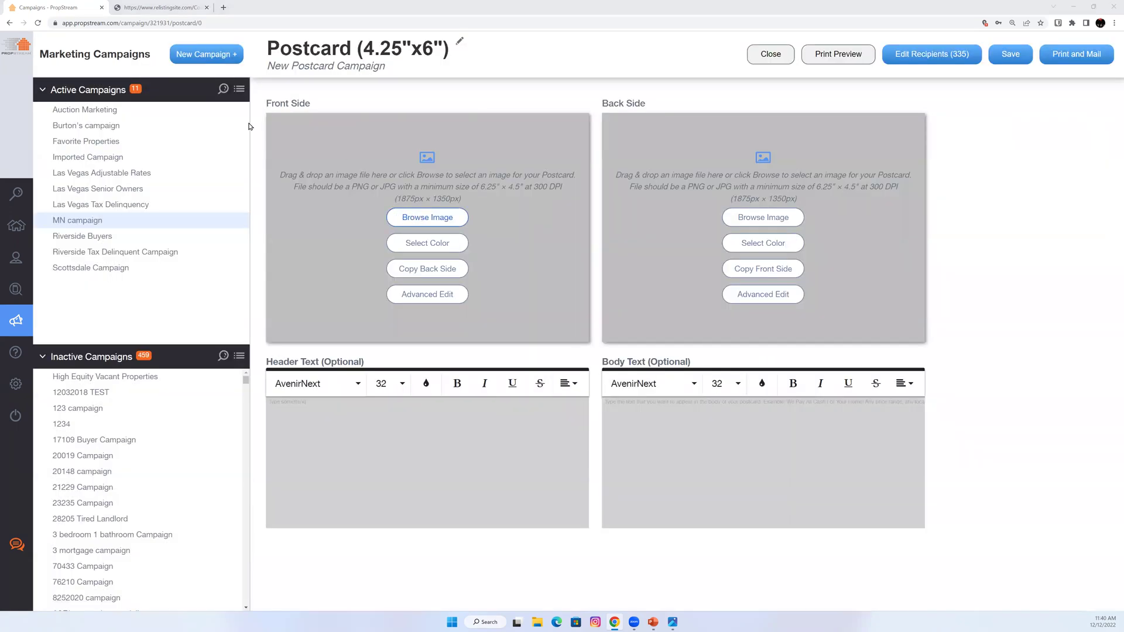
pyautogui.click(250, 133)
pyautogui.click(452, 305)
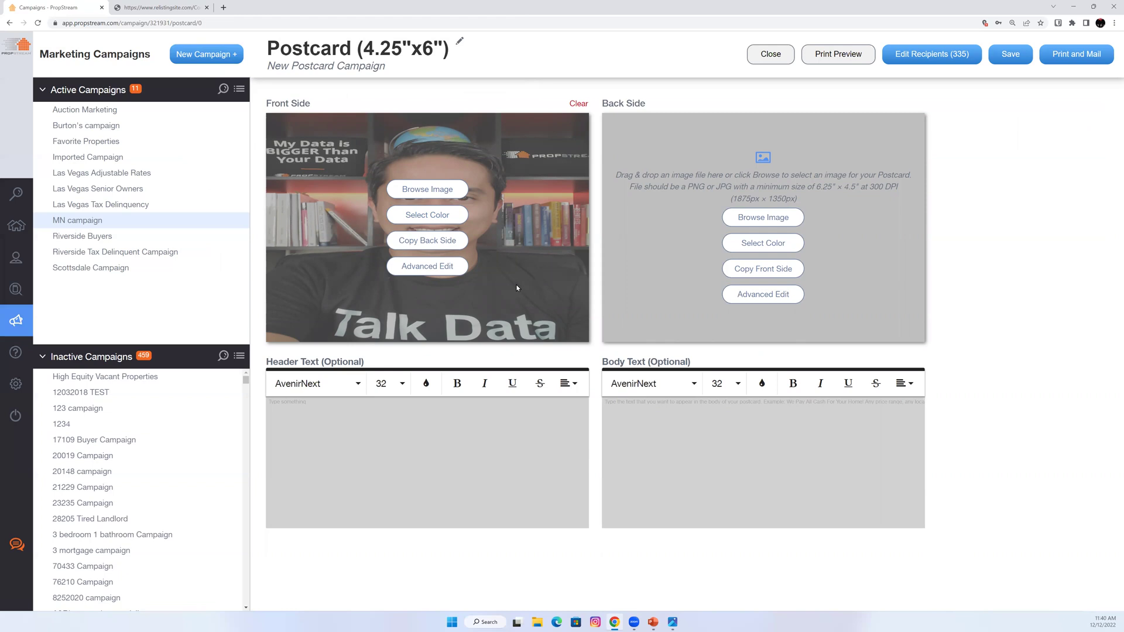
pyautogui.click(777, 58)
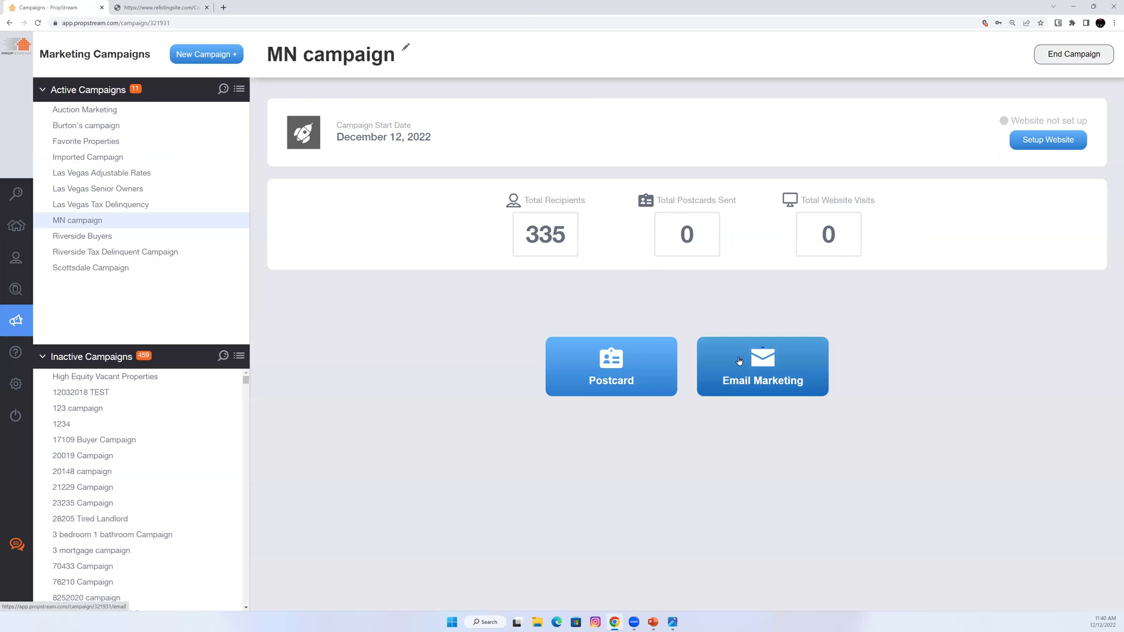
# Start an email campaign, dismiss Email Settings, and go to Contacts listing all 86876 contacts.
pyautogui.click(757, 370)
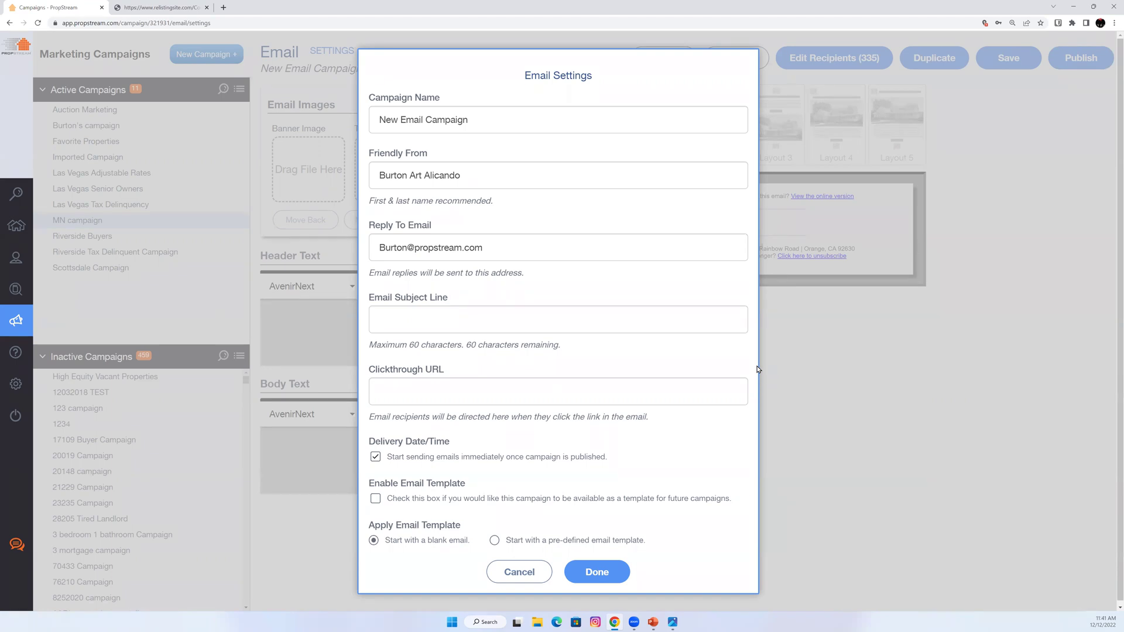
pyautogui.click(539, 572)
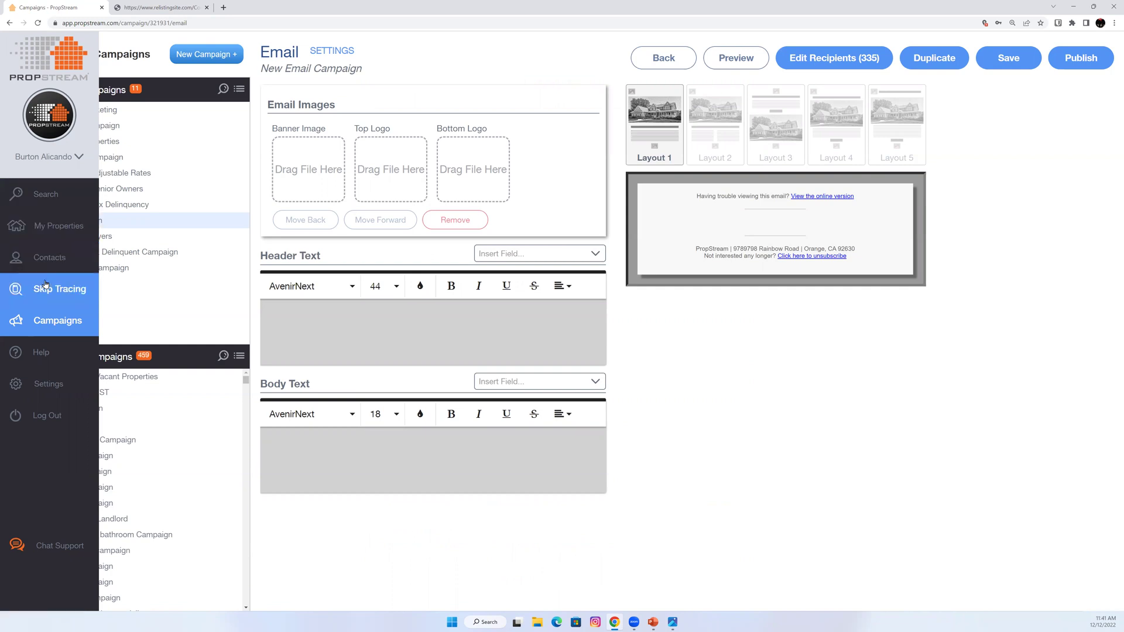
pyautogui.click(50, 259)
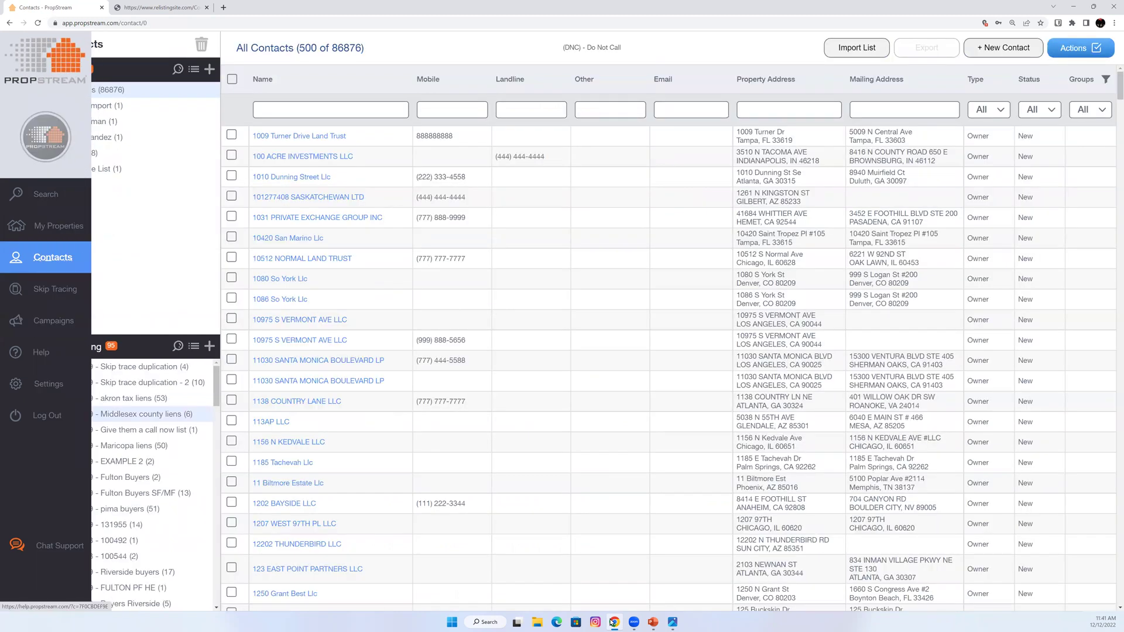
# In the PropStream overview presentation, select the Part 1 lead generation steps through 3 – E-mails.
pyautogui.moveTo(652, 622)
pyautogui.click(632, 597)
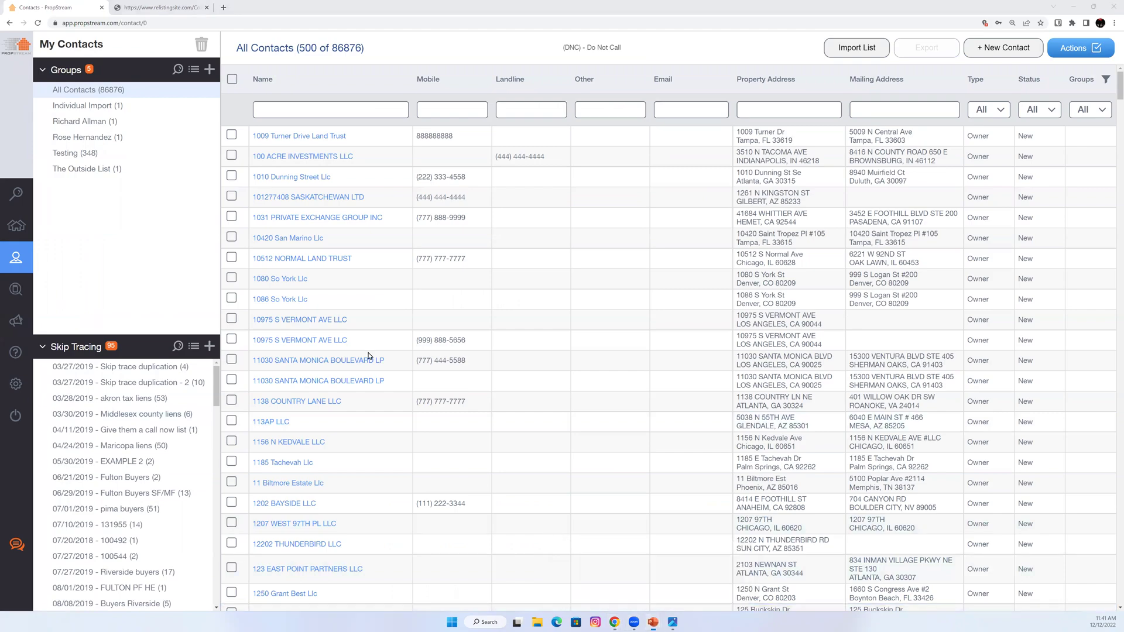
pyautogui.moveTo(241, 202); pyautogui.dragTo(337, 247)
pyautogui.moveTo(394, 392); pyautogui.dragTo(398, 425)
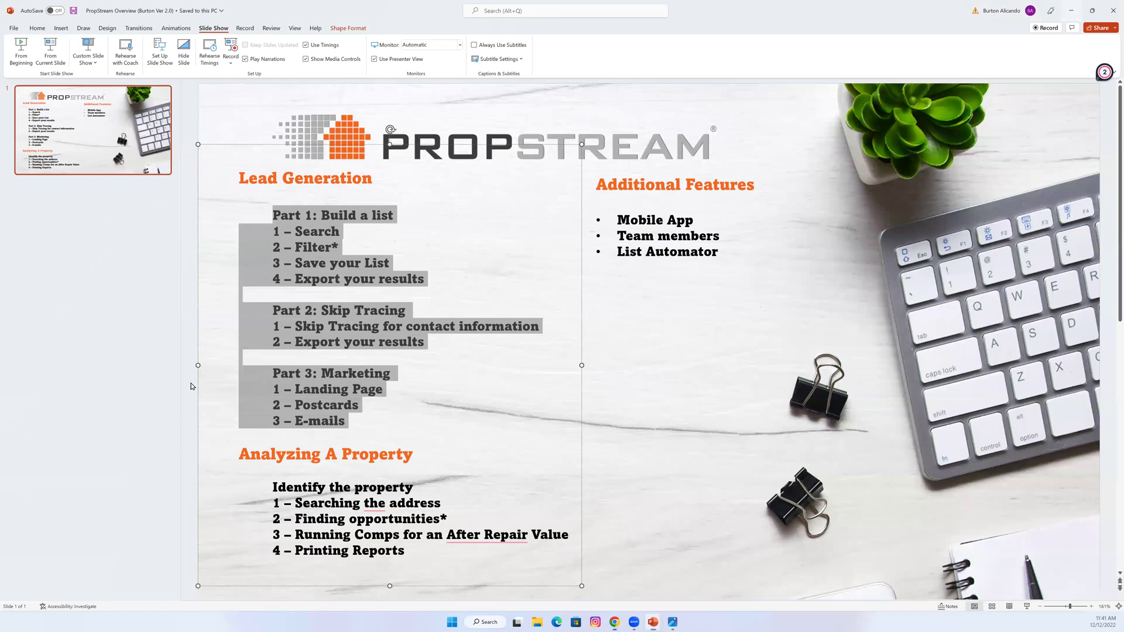
# Minimize the presentation, open My Properties (23,743 saved), then open the MN Tax List.
pyautogui.click(1074, 11)
pyautogui.click(15, 228)
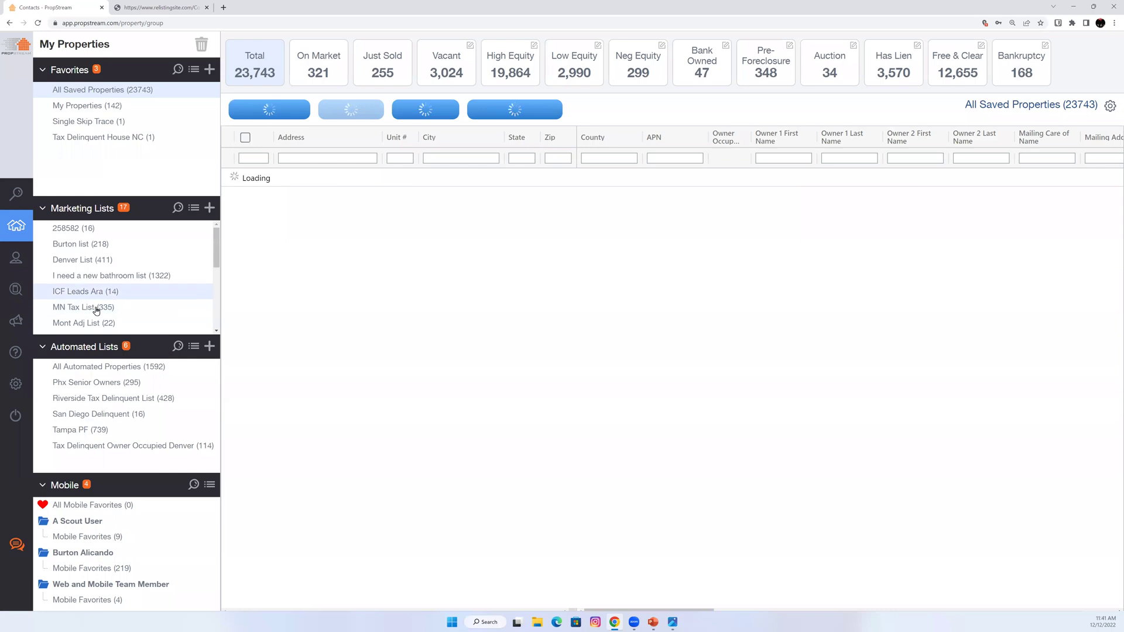
pyautogui.click(100, 307)
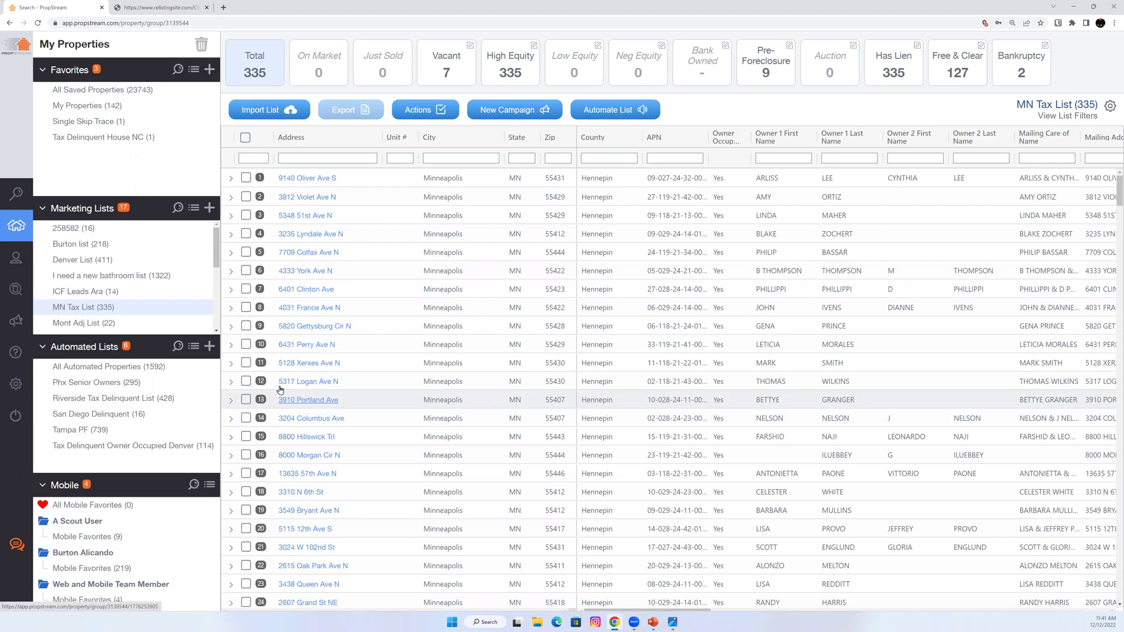
# Log out of PropStream from the expanded sidebar.
pyautogui.moveTo(23, 384)
pyautogui.click(43, 417)
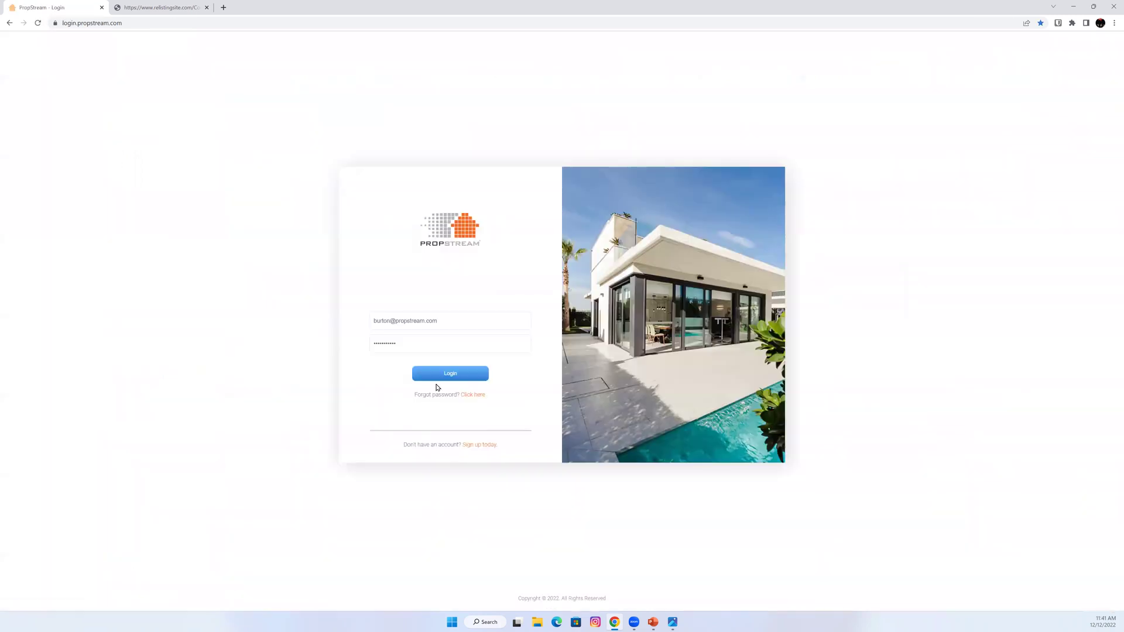
pyautogui.click(438, 375)
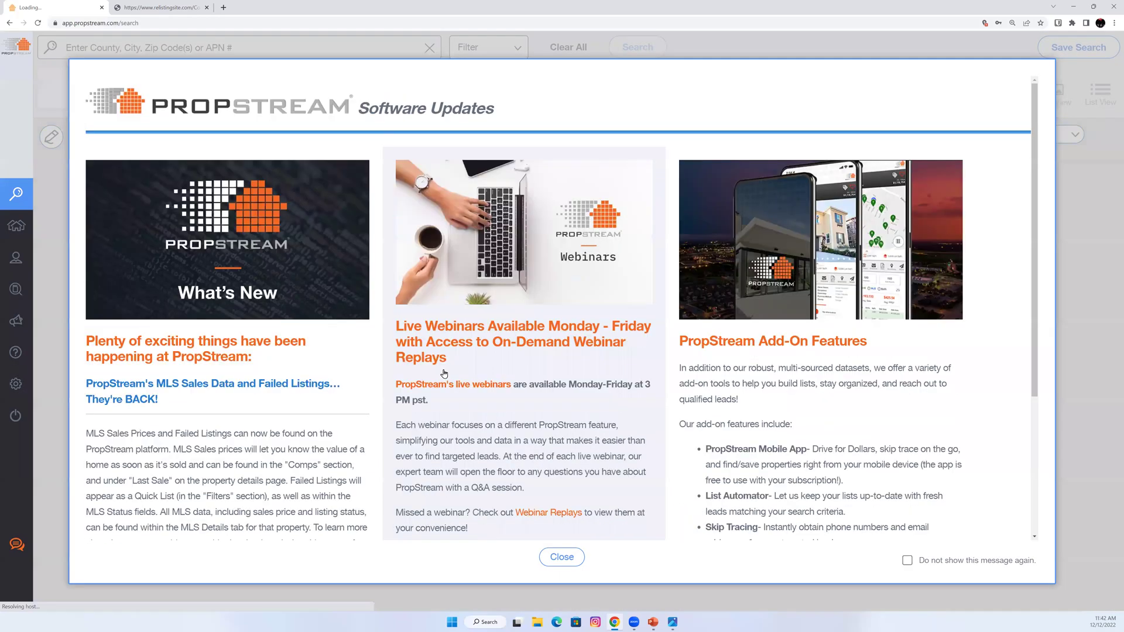
pyautogui.click(167, 48)
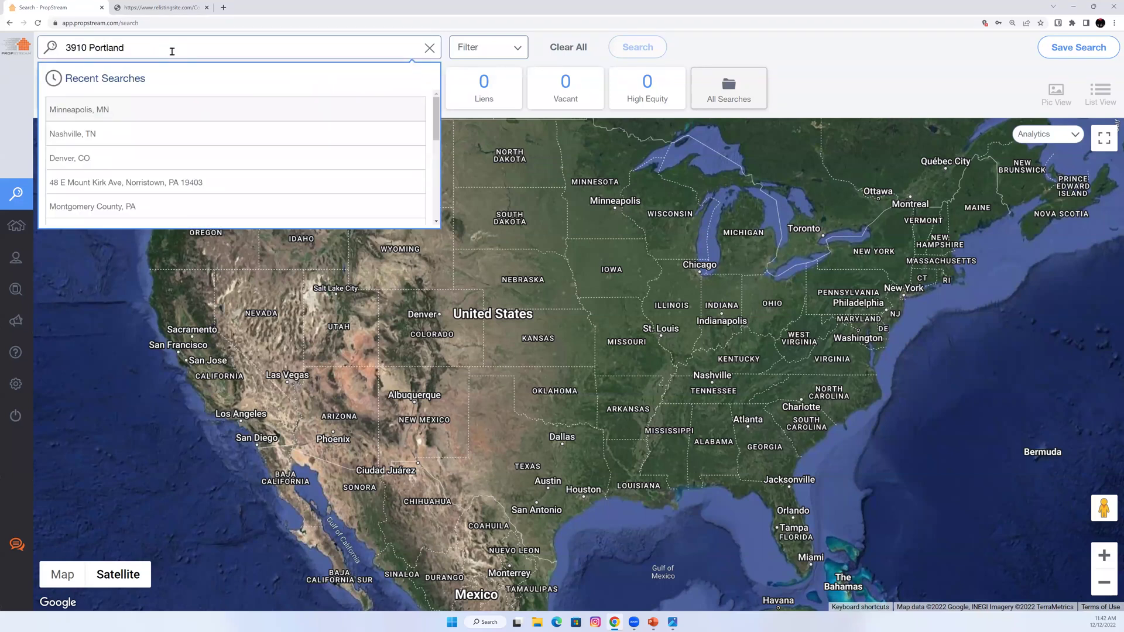
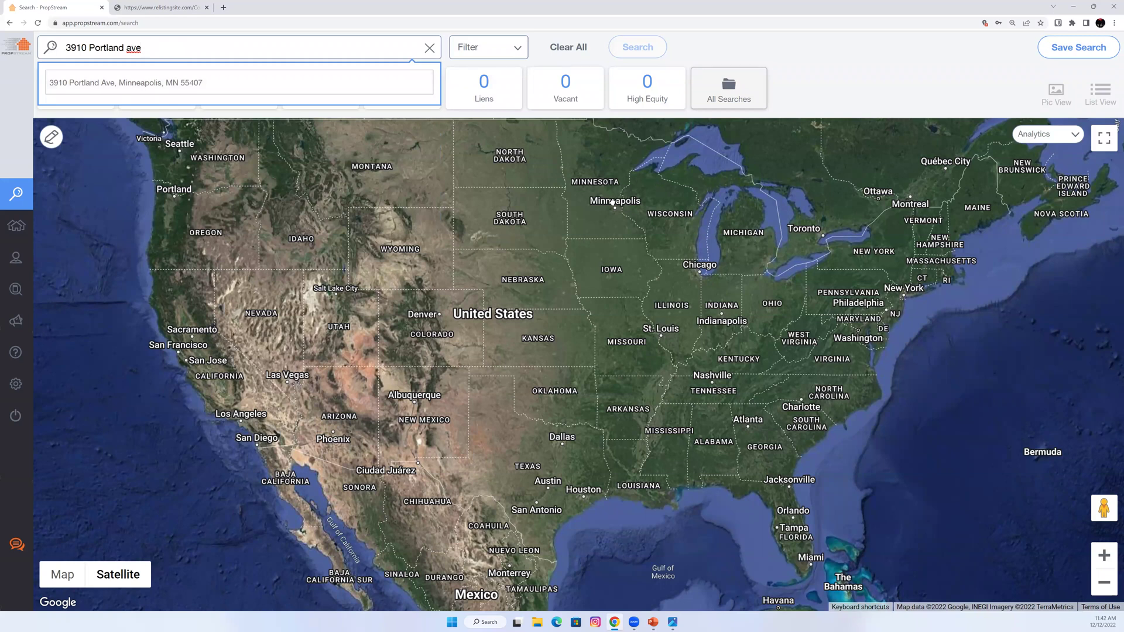
pyautogui.scroll(2, 611, 201)
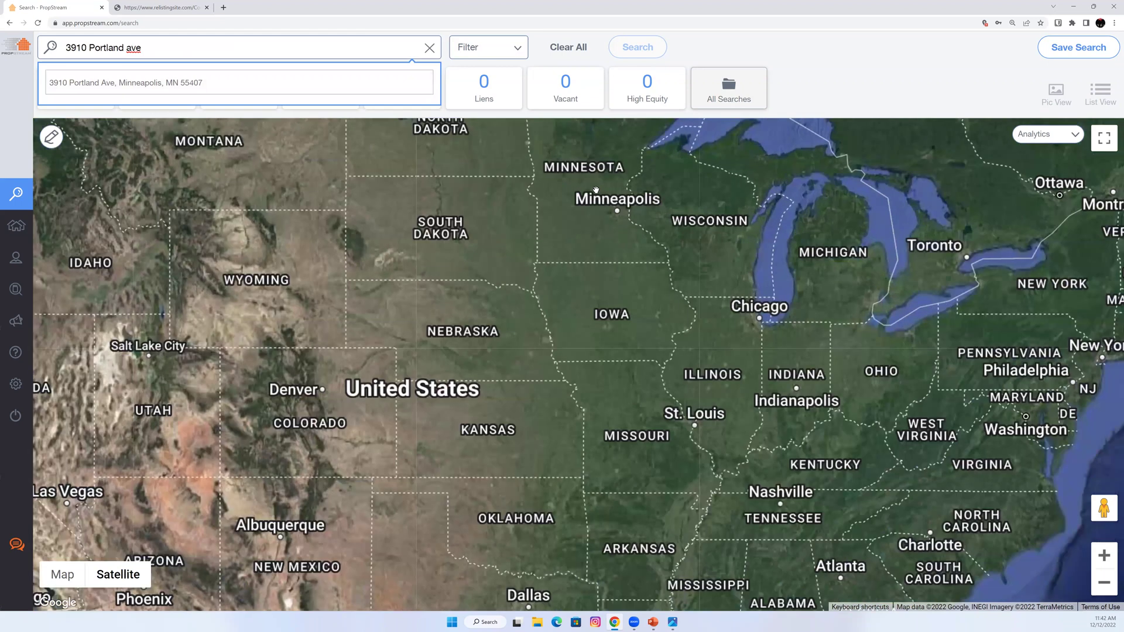
pyautogui.scroll(4, 596, 190)
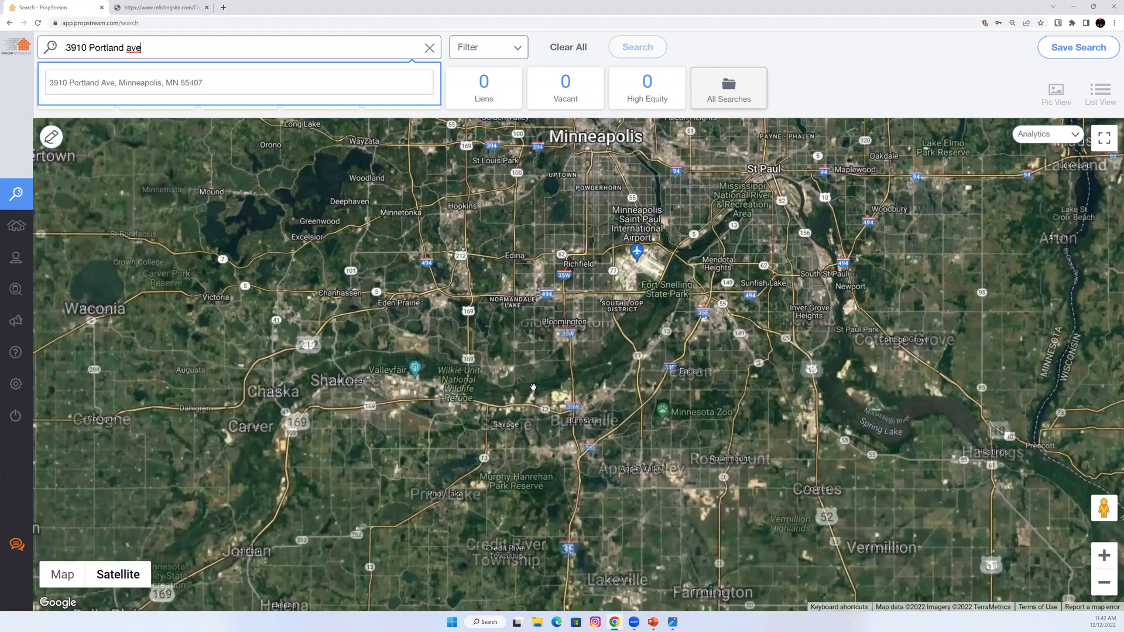
pyautogui.press('Return')
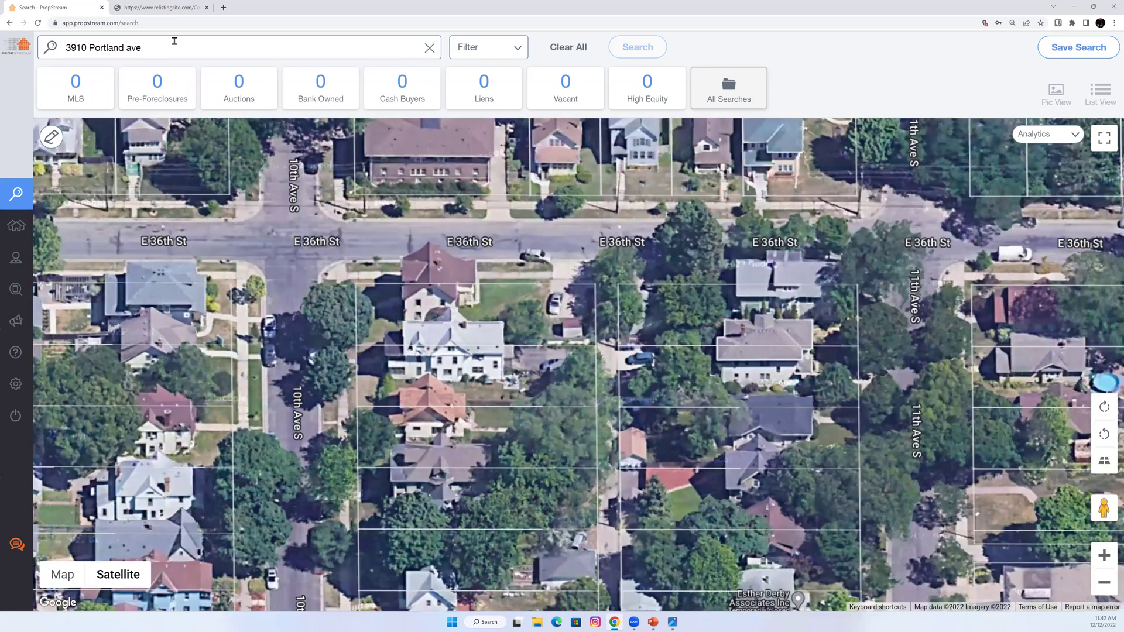
pyautogui.click(175, 41)
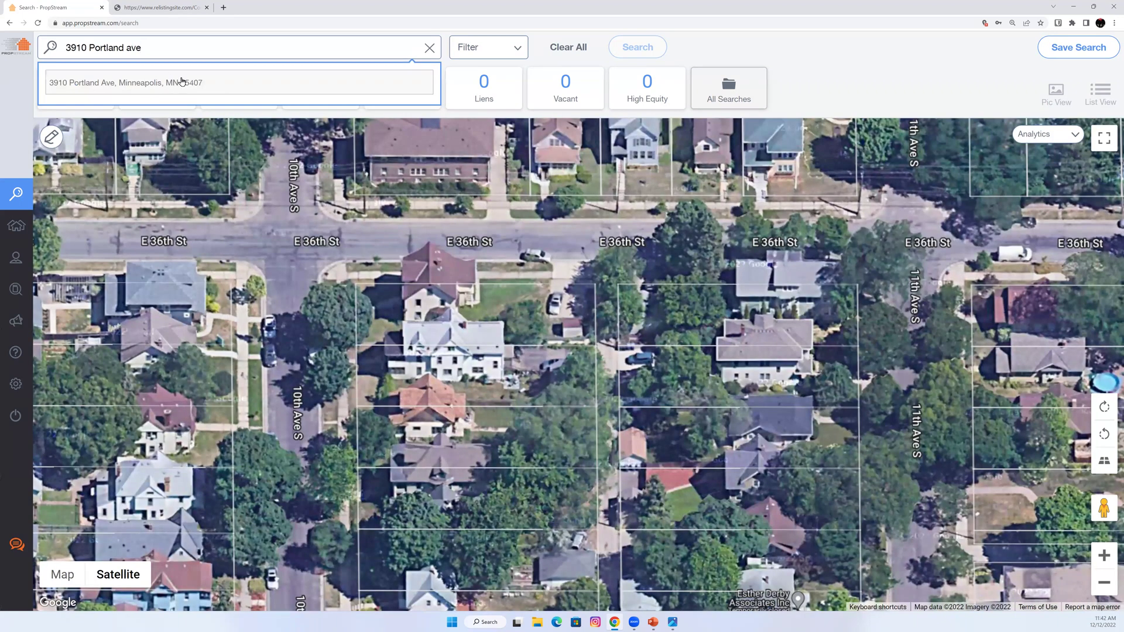
pyautogui.click(182, 82)
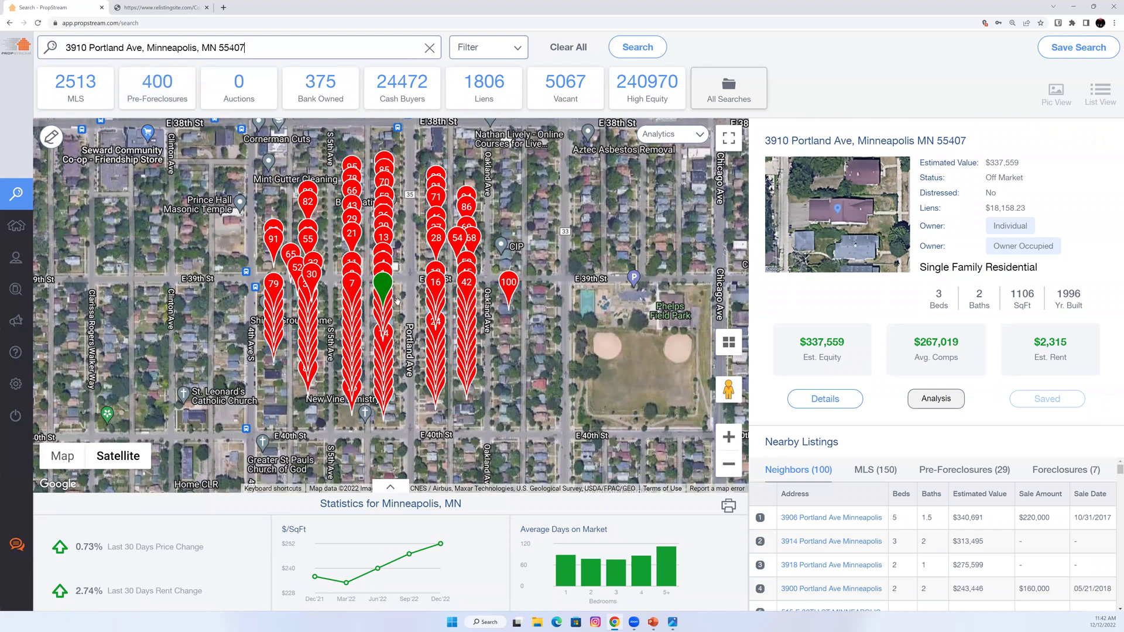
# Zoom the satellite map around the property and highlight Minneapolis in the searched address.
pyautogui.scroll(4, 396, 305)
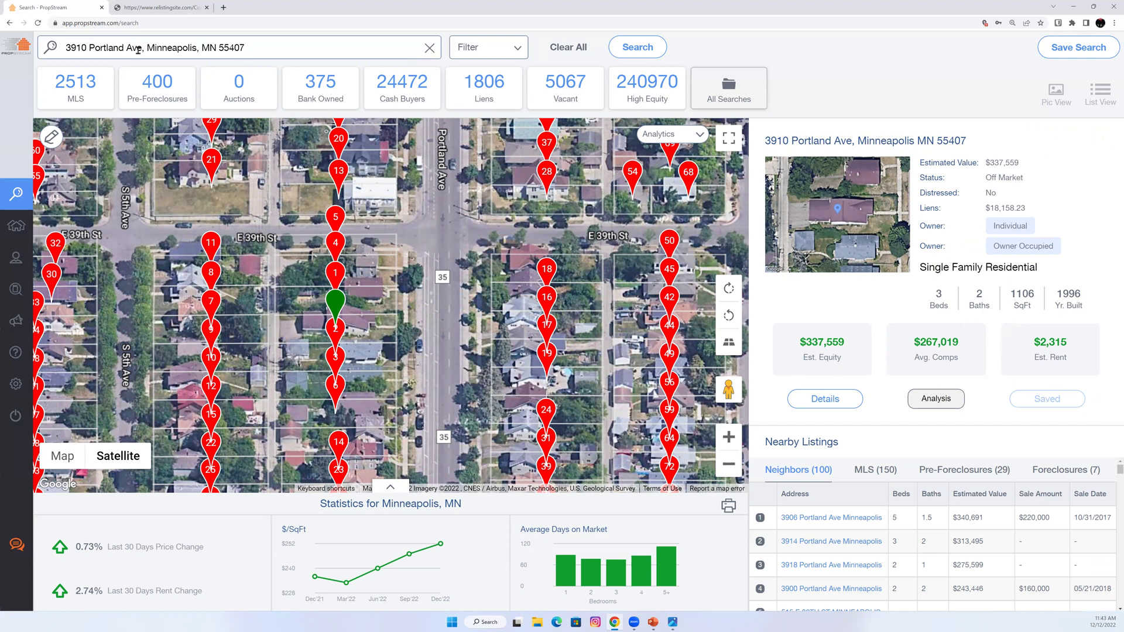
pyautogui.moveTo(148, 49); pyautogui.dragTo(200, 49)
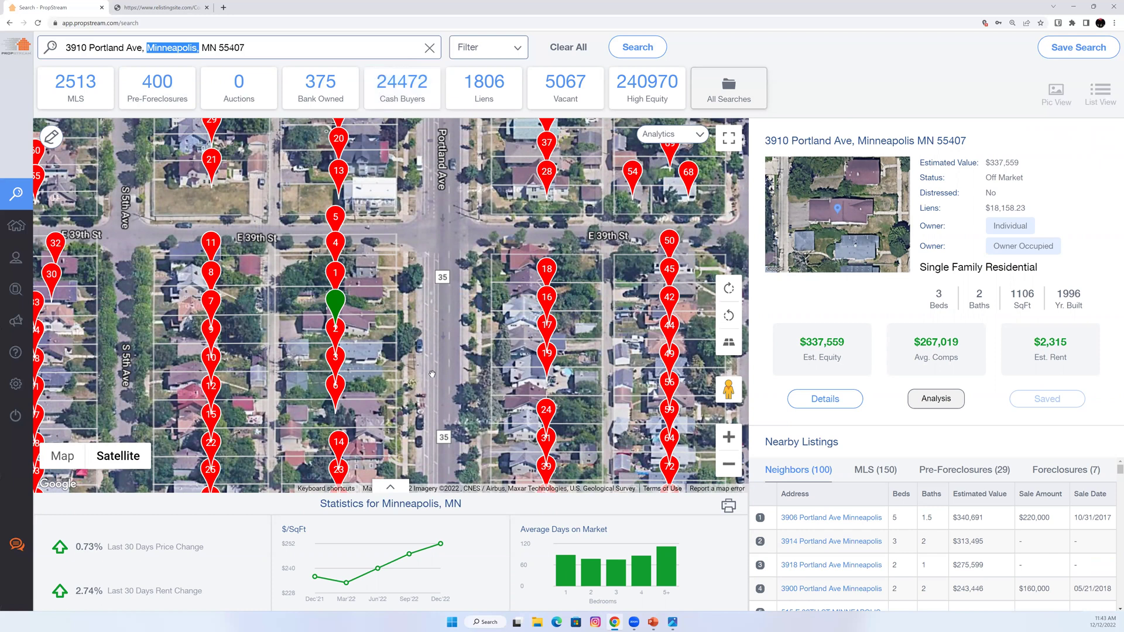
pyautogui.scroll(3, 408, 334)
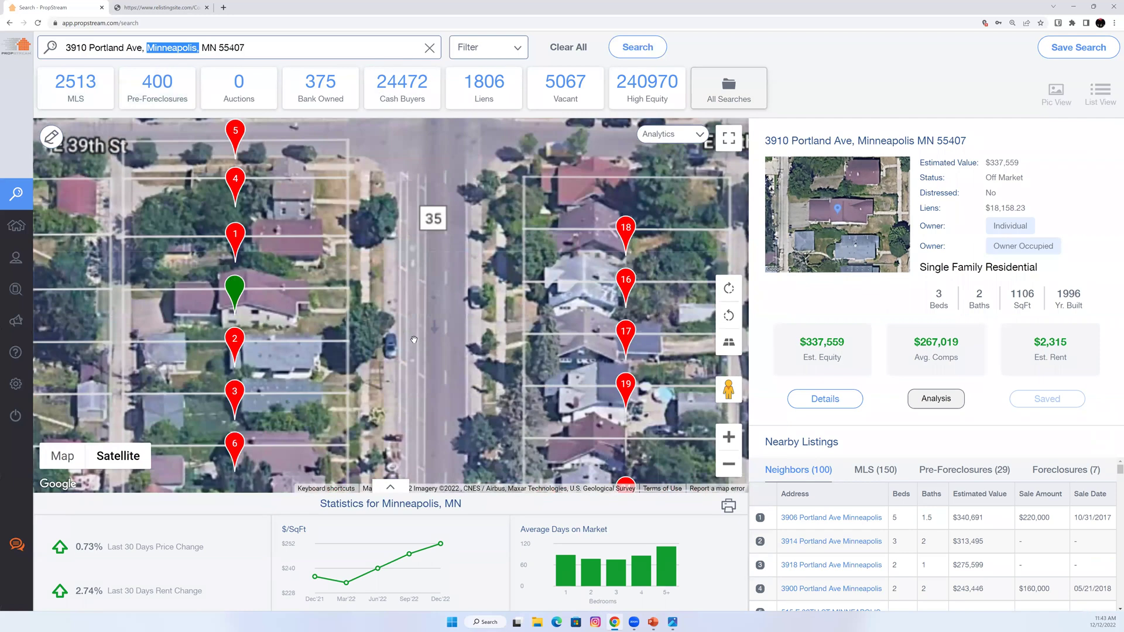
pyautogui.scroll(-2, 422, 297)
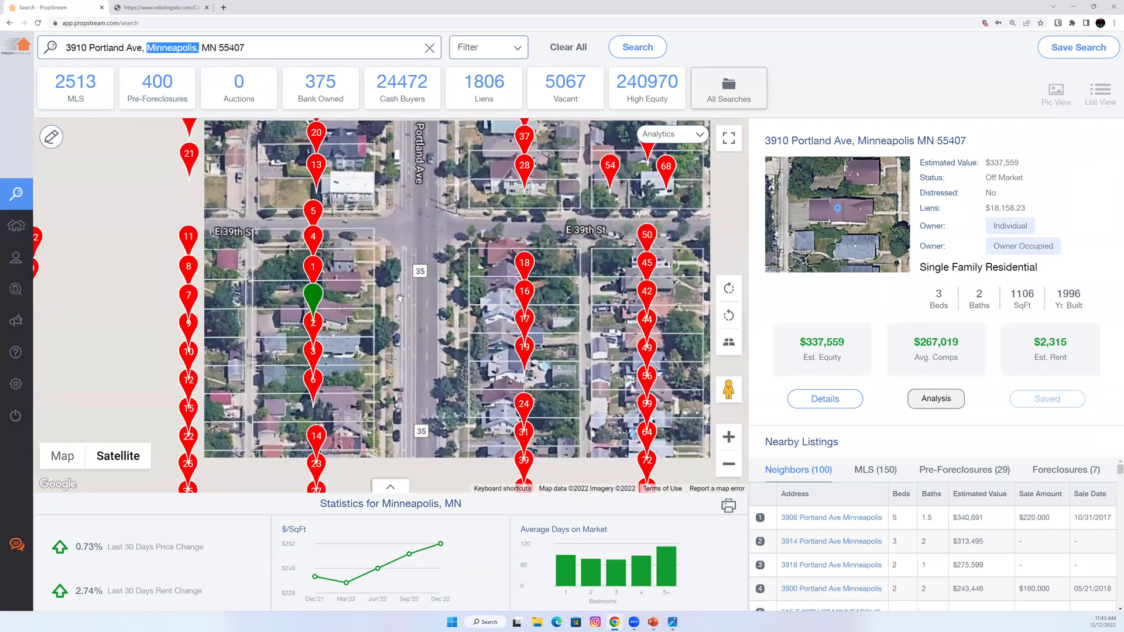
# Look along the block in Street View, return to the map, and expand Minneapolis market statistics.
pyautogui.click(375, 347)
pyautogui.moveTo(334, 336); pyautogui.dragTo(375, 336)
pyautogui.moveTo(293, 355); pyautogui.dragTo(434, 360)
pyautogui.moveTo(252, 404); pyautogui.dragTo(360, 388)
pyautogui.moveTo(400, 320); pyautogui.dragTo(462, 324)
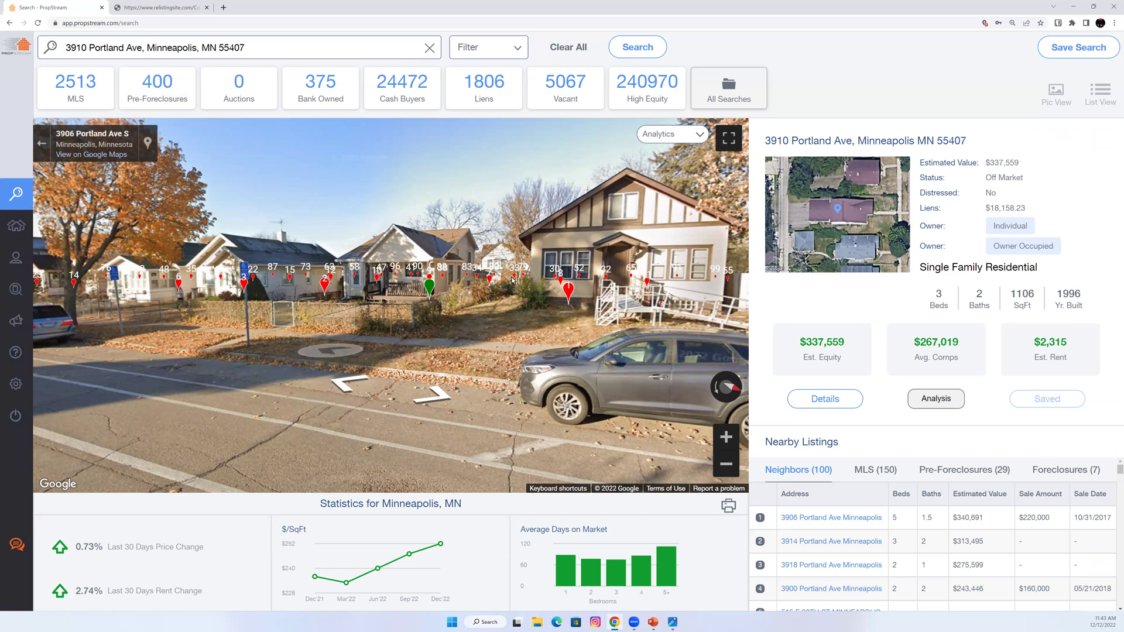
pyautogui.scroll(3, 276, 334)
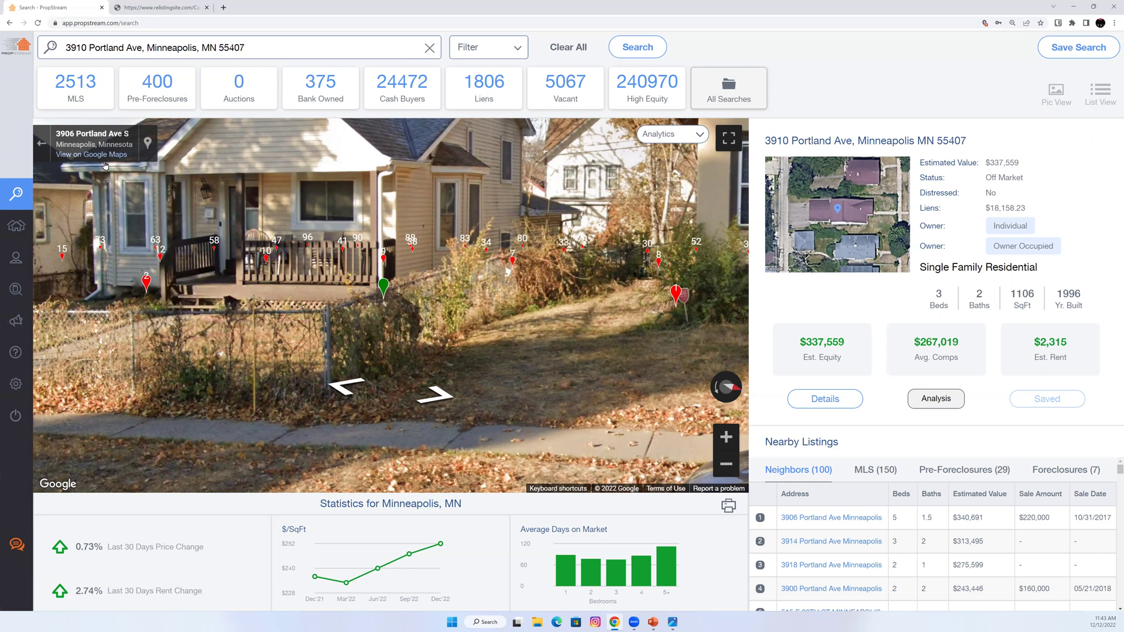
pyautogui.click(45, 147)
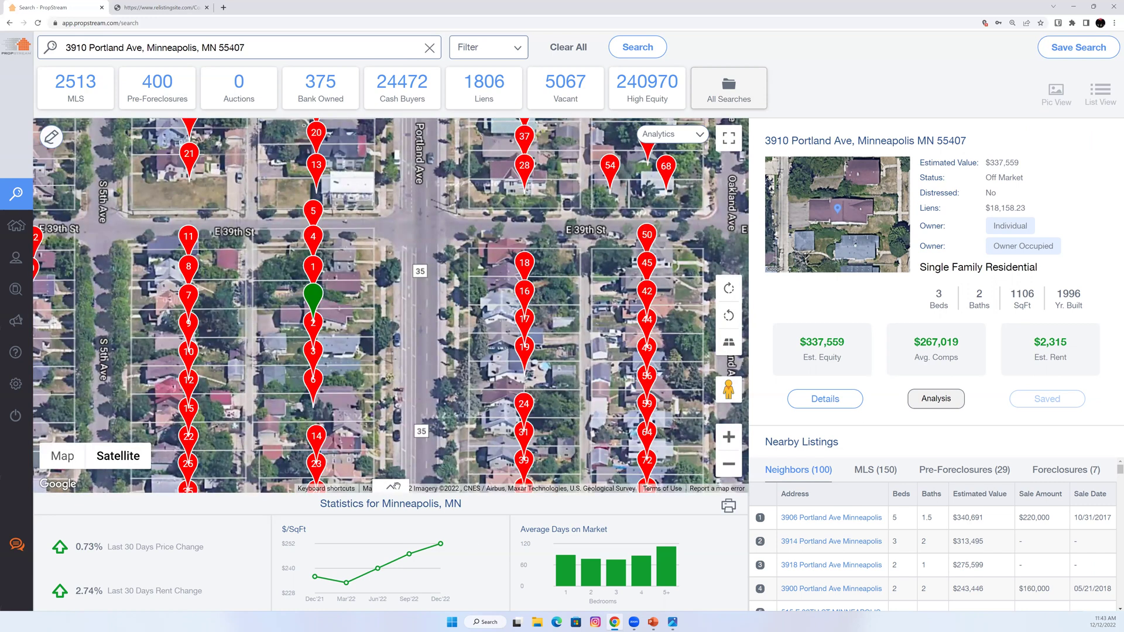
pyautogui.click(387, 488)
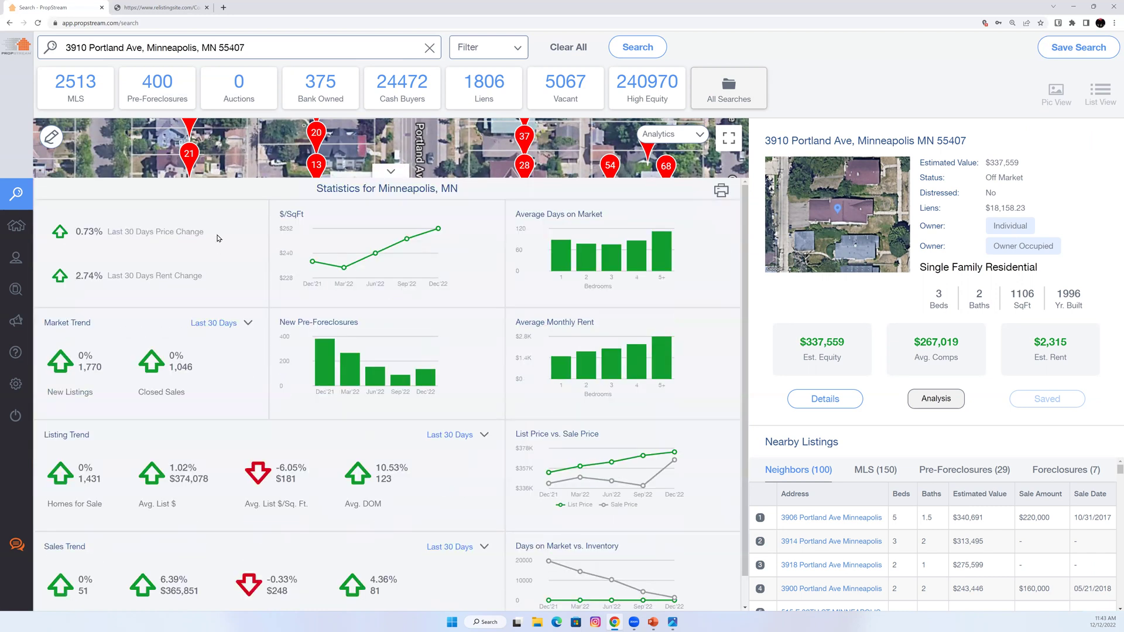
# Highlight the Last 30 Days Price Change figure, then collapse the statistics back to the map.
pyautogui.moveTo(206, 231); pyautogui.dragTo(106, 232)
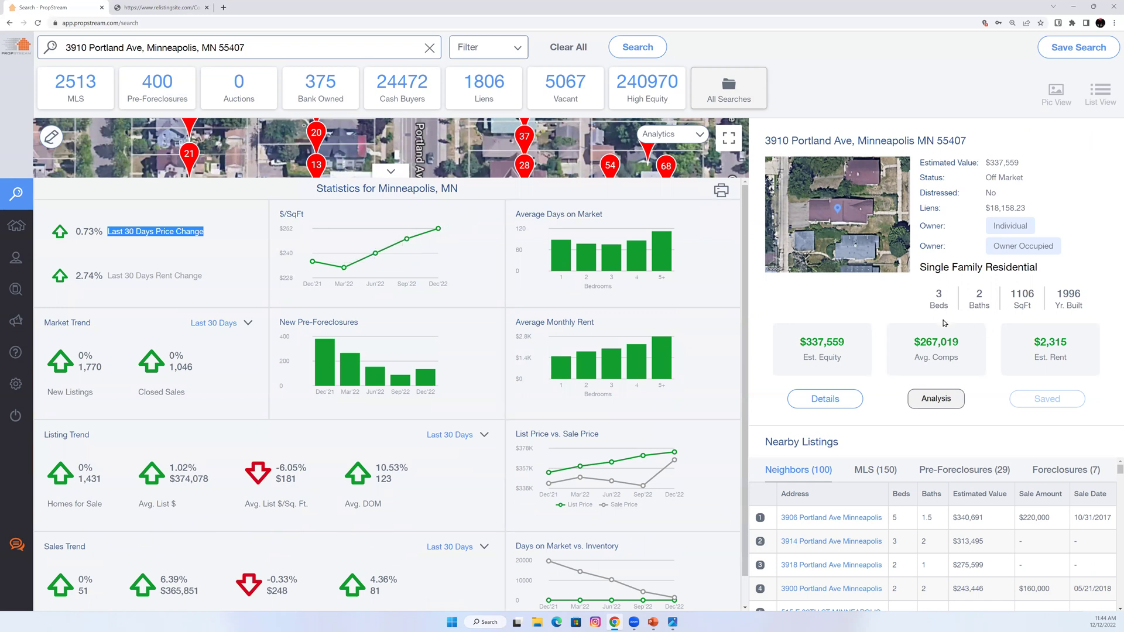
pyautogui.moveTo(606, 263)
pyautogui.click(391, 171)
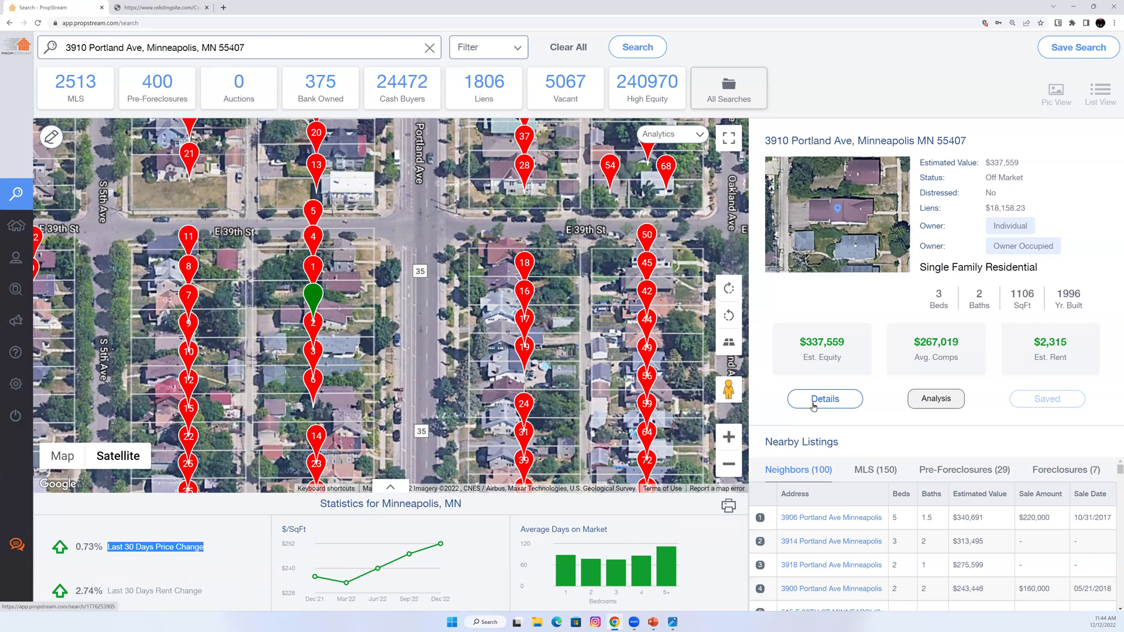
pyautogui.click(842, 403)
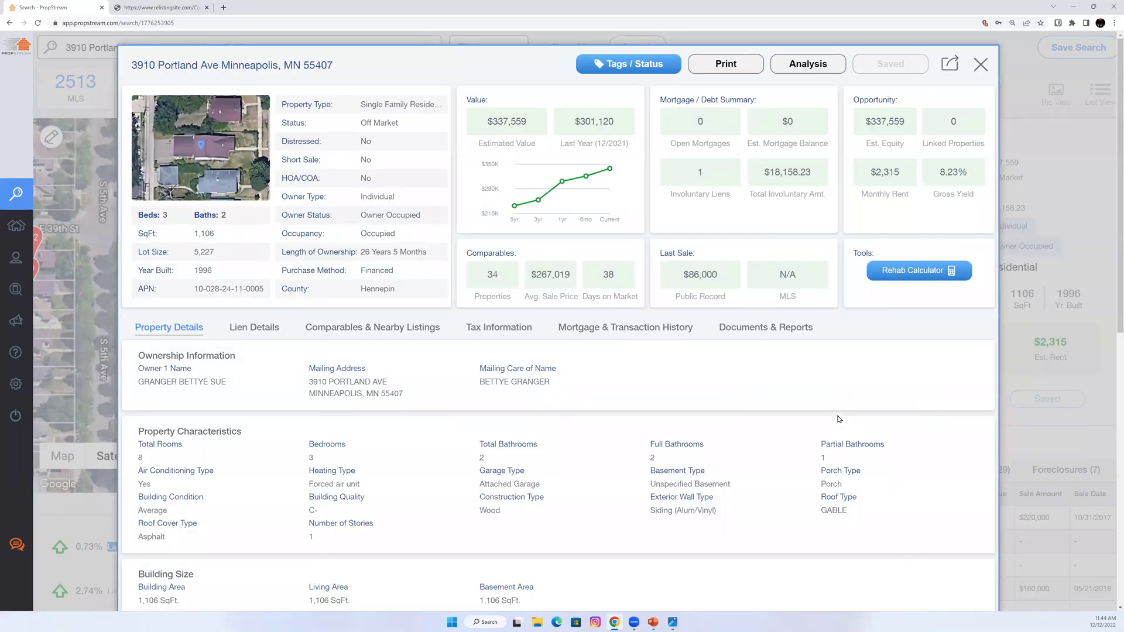
pyautogui.click(673, 621)
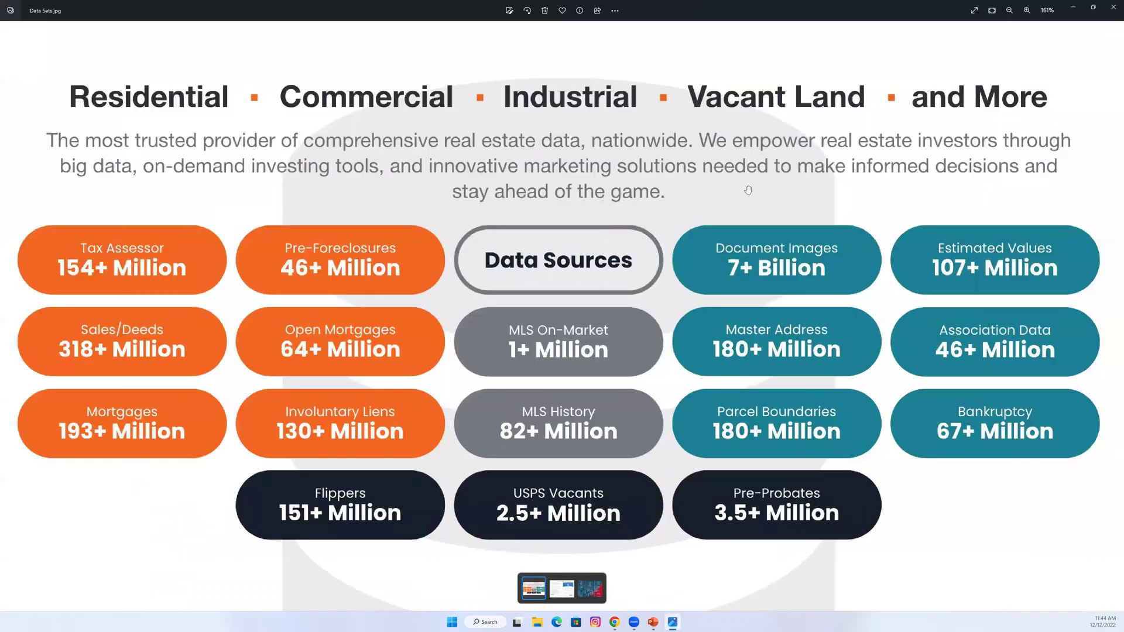
pyautogui.click(1073, 7)
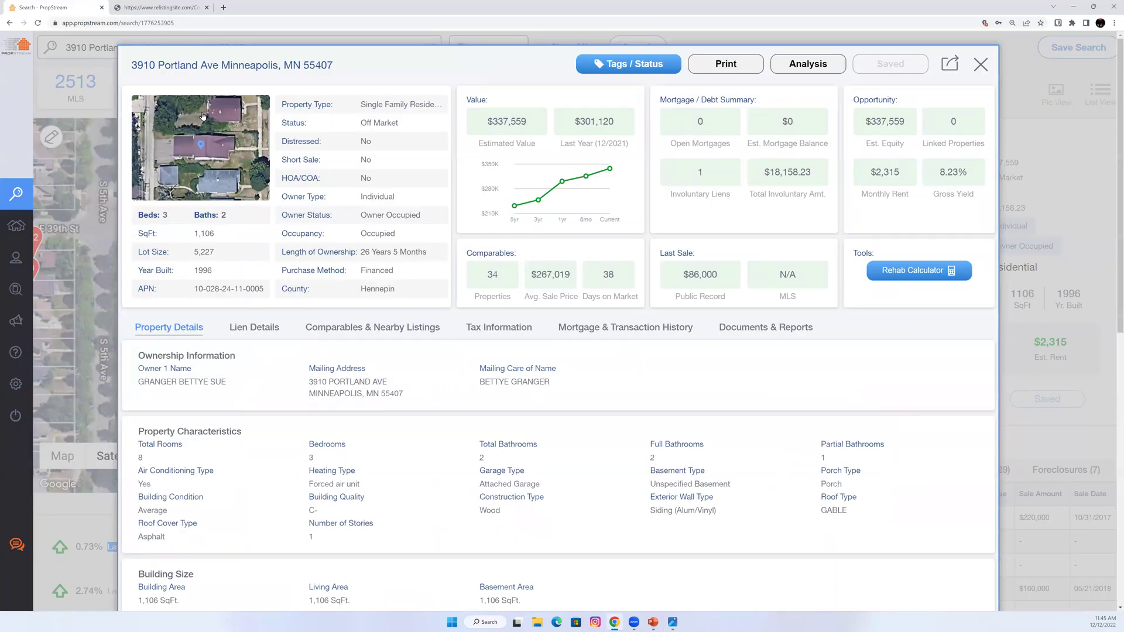
pyautogui.moveTo(350, 85); pyautogui.dragTo(314, 109)
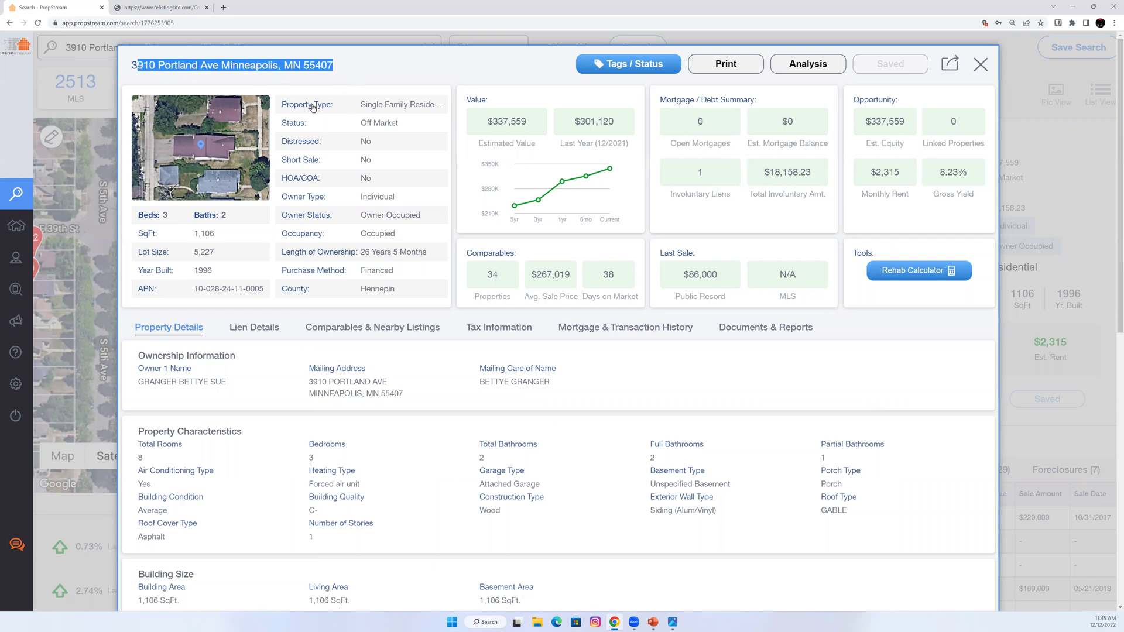
pyautogui.click(203, 156)
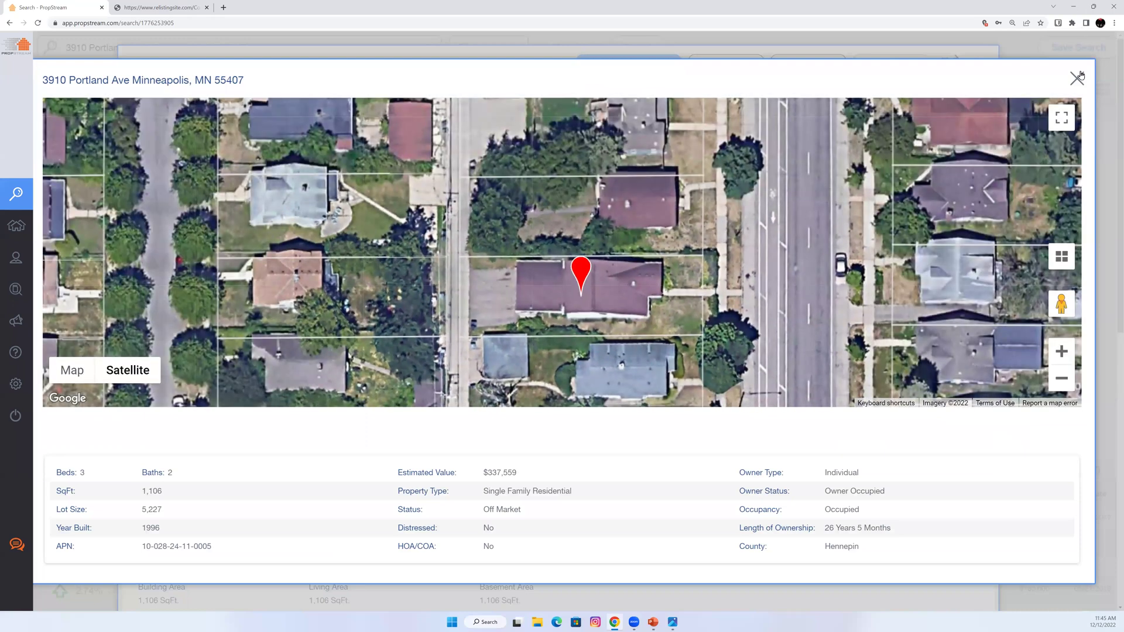
pyautogui.press('Escape')
pyautogui.moveTo(148, 215); pyautogui.dragTo(259, 292)
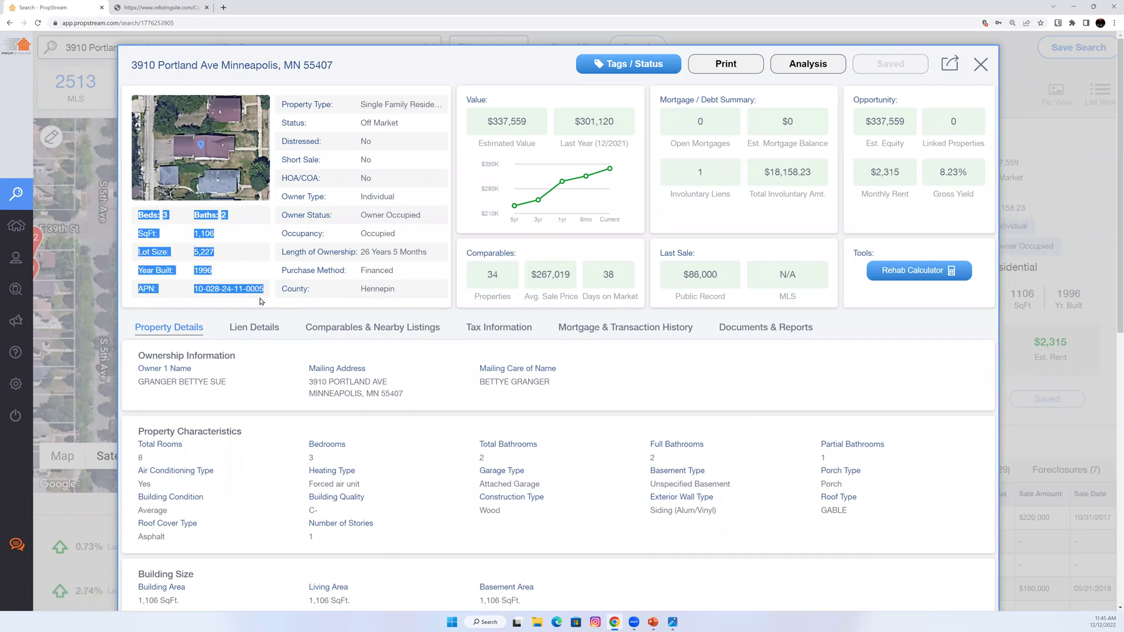
pyautogui.click(240, 284)
pyautogui.moveTo(213, 271); pyautogui.dragTo(191, 272)
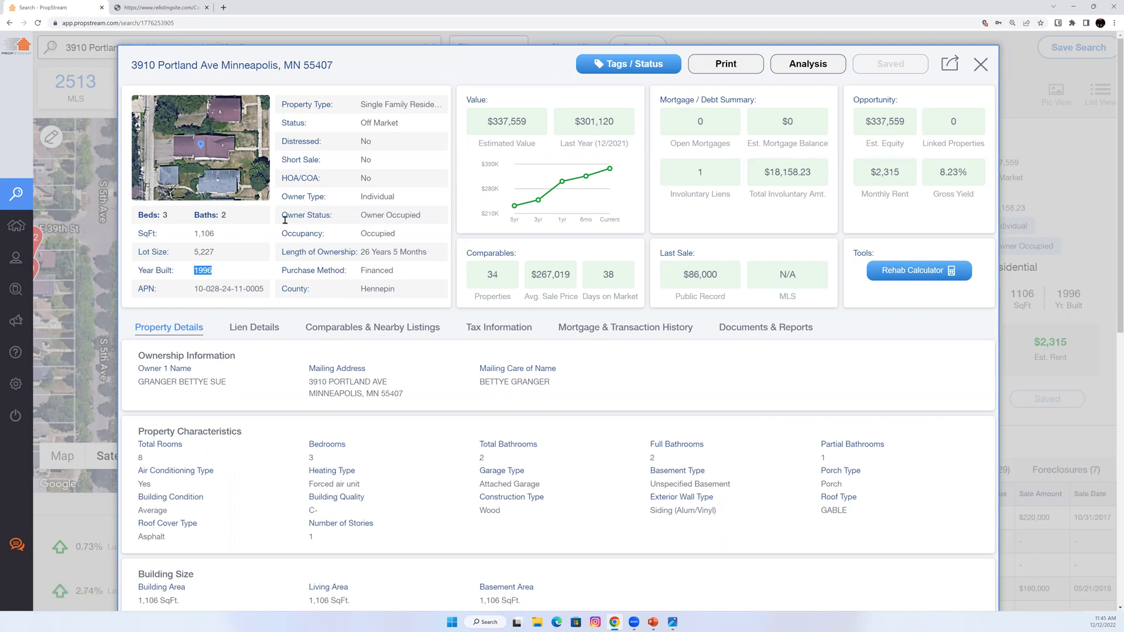
pyautogui.tripleClick(284, 105)
pyautogui.moveTo(381, 168); pyautogui.dragTo(406, 299)
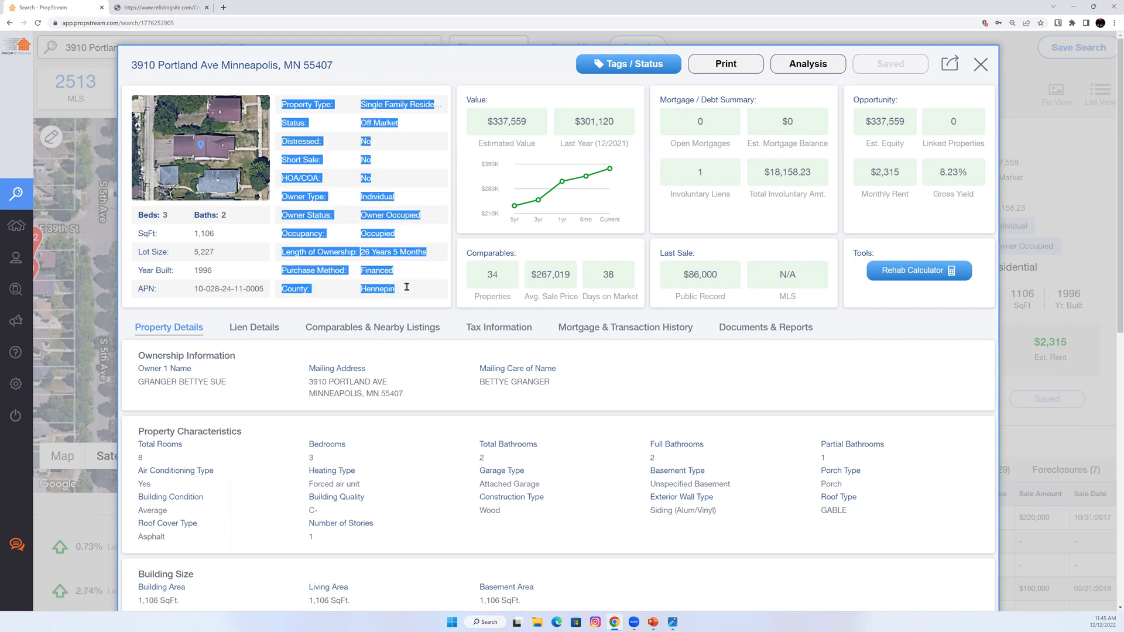
pyautogui.click(332, 131)
pyautogui.moveTo(321, 164); pyautogui.dragTo(281, 164)
pyautogui.click(876, 132)
pyautogui.moveTo(875, 131); pyautogui.dragTo(904, 130)
pyautogui.moveTo(331, 178); pyautogui.dragTo(280, 179)
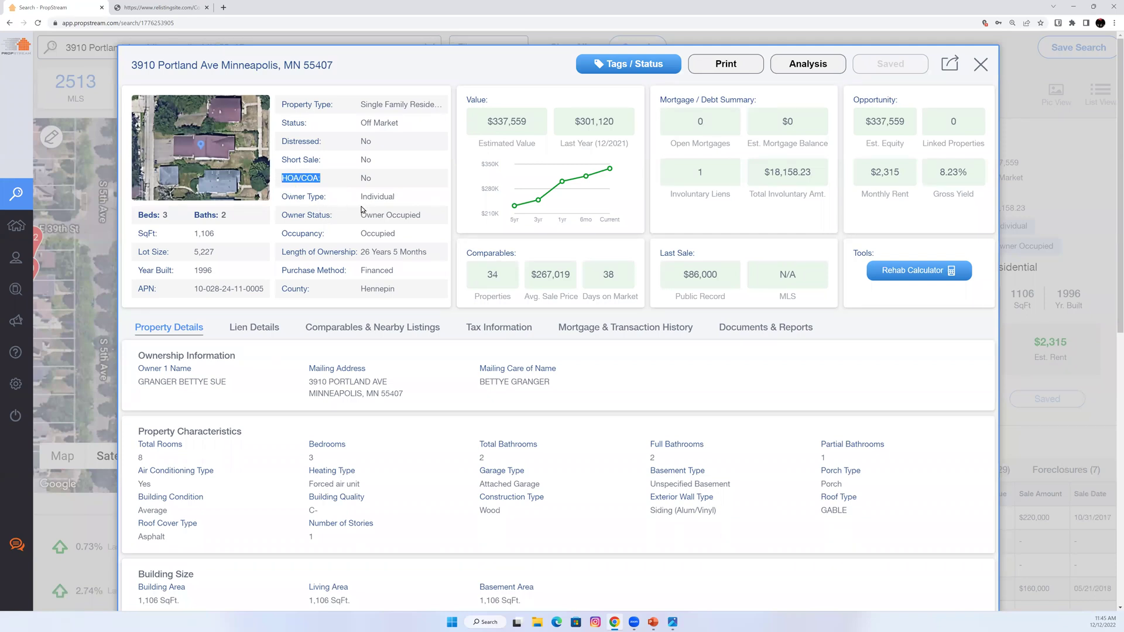
pyautogui.moveTo(335, 215); pyautogui.dragTo(287, 217)
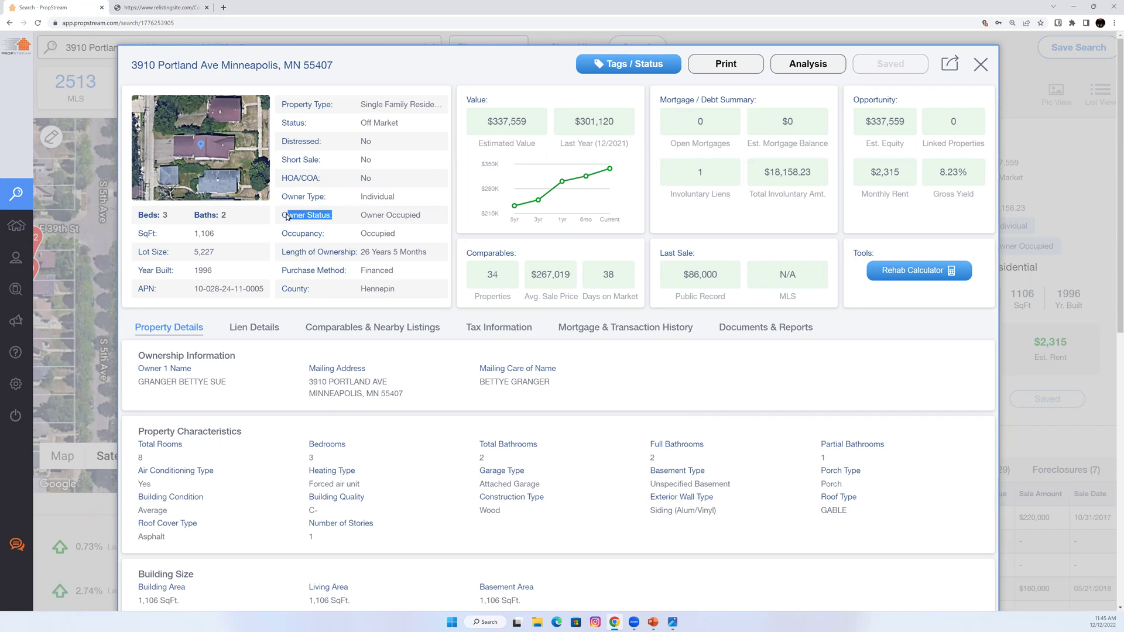
pyautogui.moveTo(348, 235); pyautogui.dragTo(279, 236)
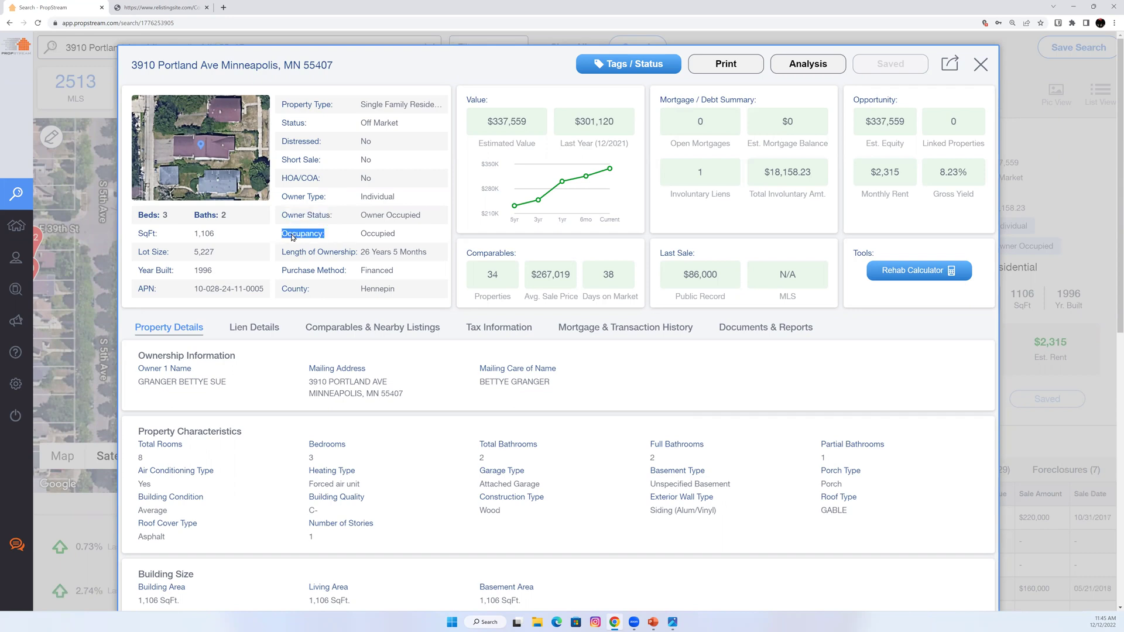
pyautogui.moveTo(361, 253); pyautogui.dragTo(282, 262)
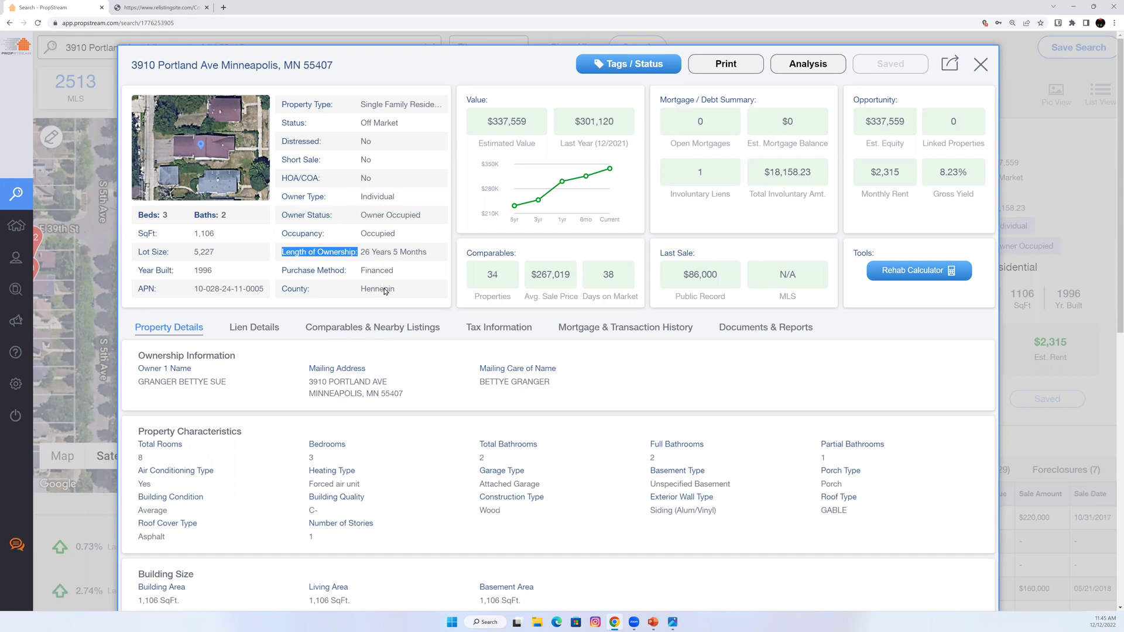
pyautogui.moveTo(415, 290); pyautogui.dragTo(356, 288)
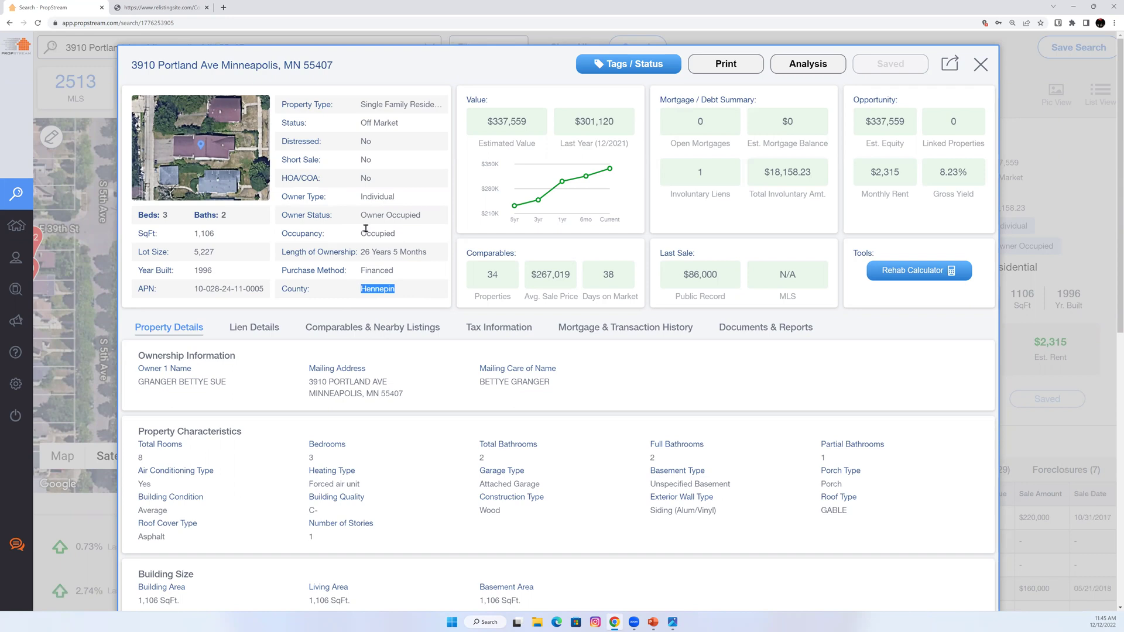
pyautogui.scroll(-1, 181, 249)
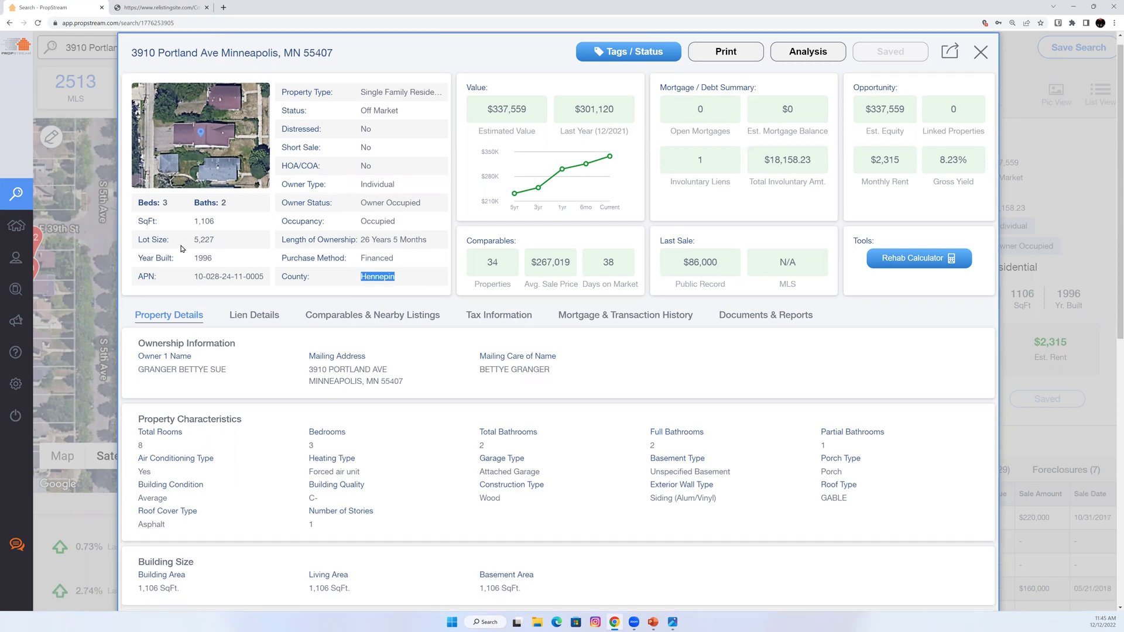
pyautogui.scroll(-2, 181, 249)
pyautogui.scroll(-2, 164, 261)
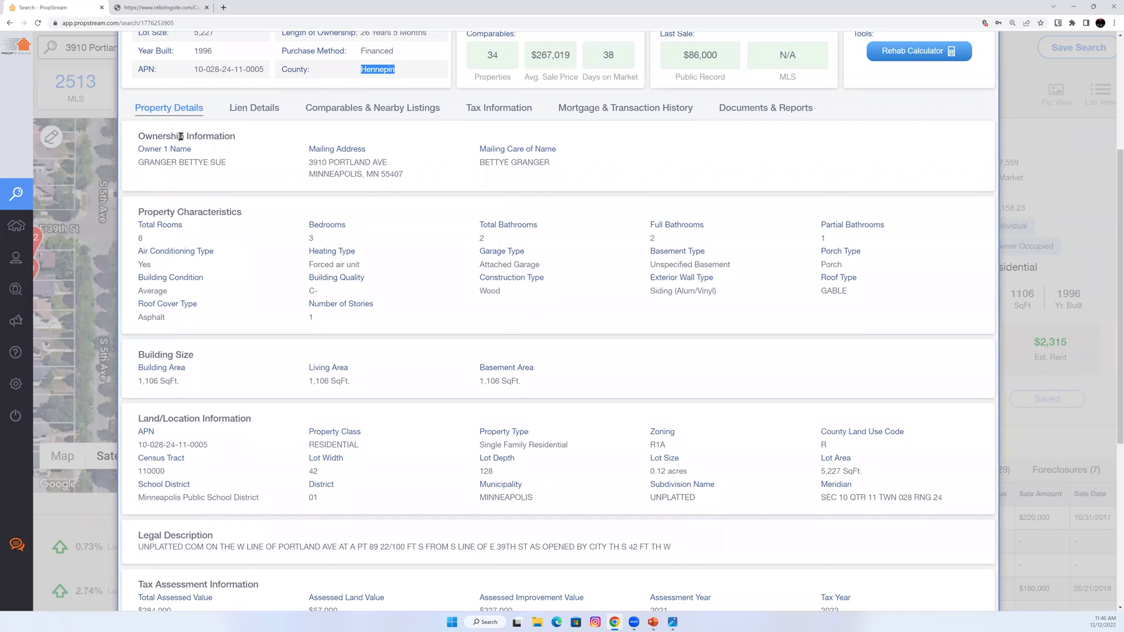
pyautogui.scroll(1, 258, 280)
pyautogui.scroll(2, 258, 281)
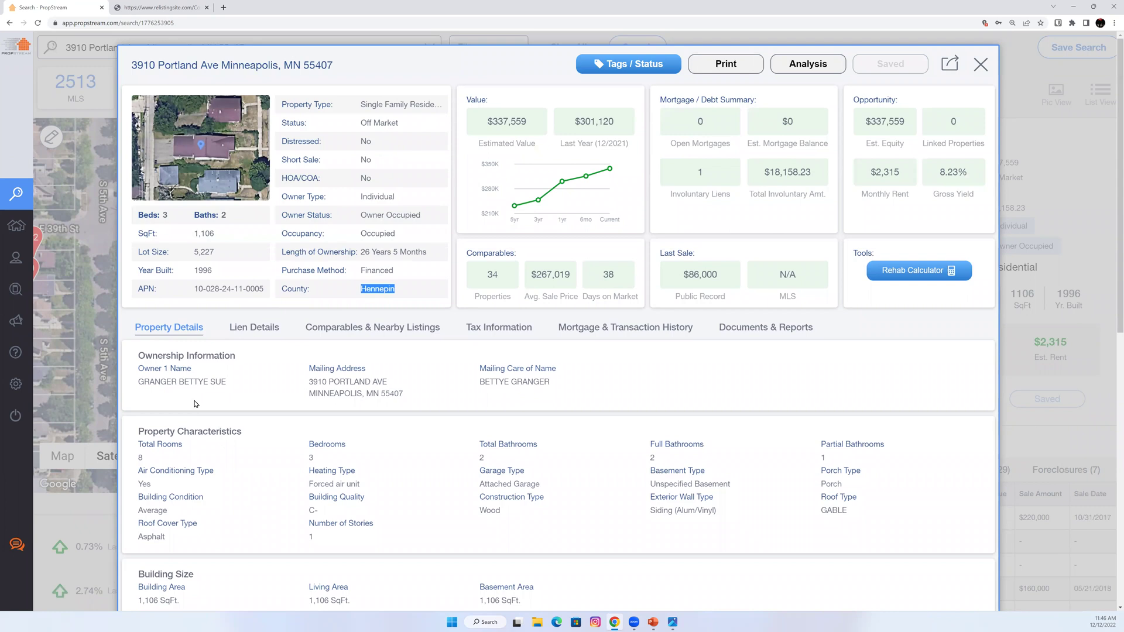
pyautogui.scroll(-2, 197, 404)
pyautogui.moveTo(137, 230); pyautogui.dragTo(458, 271)
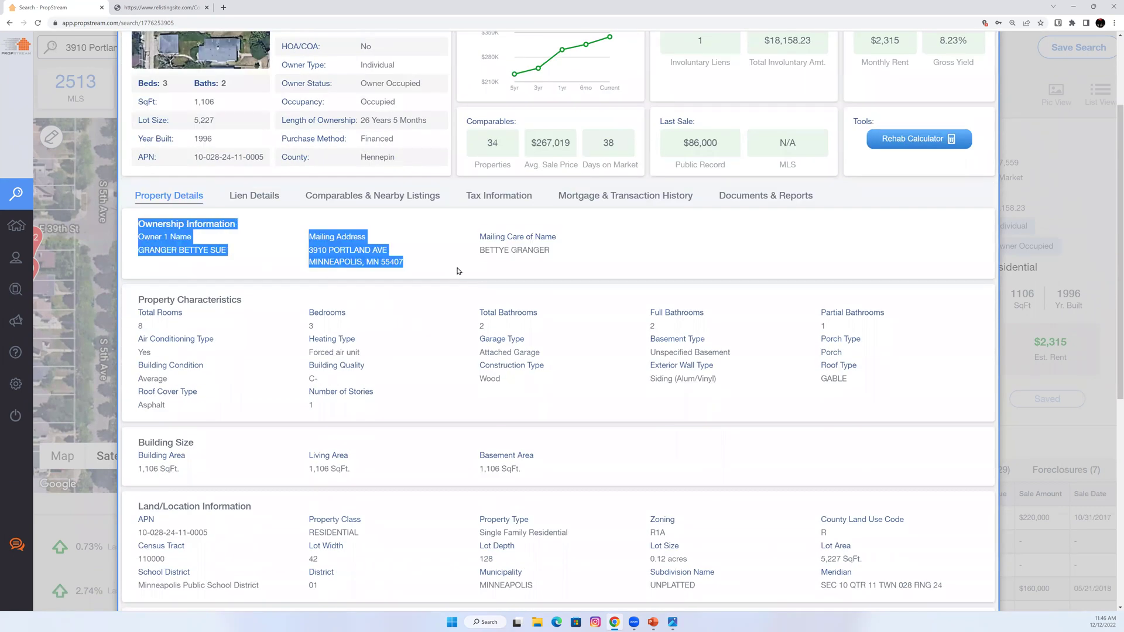
pyautogui.scroll(-1, 458, 269)
pyautogui.click(155, 213)
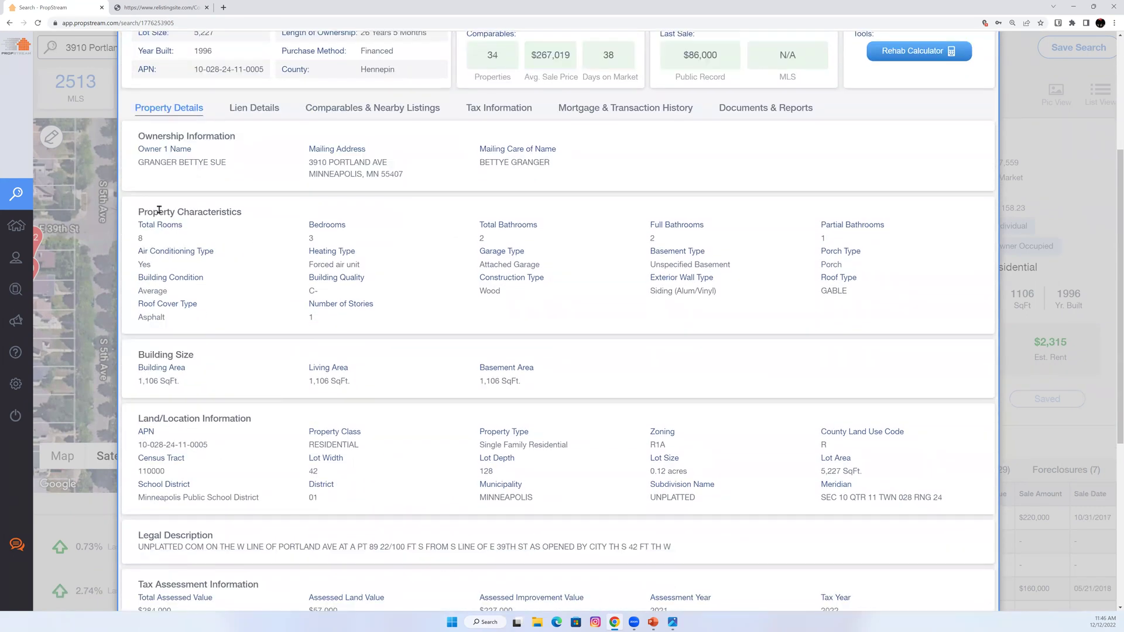
pyautogui.moveTo(275, 224); pyautogui.dragTo(638, 331)
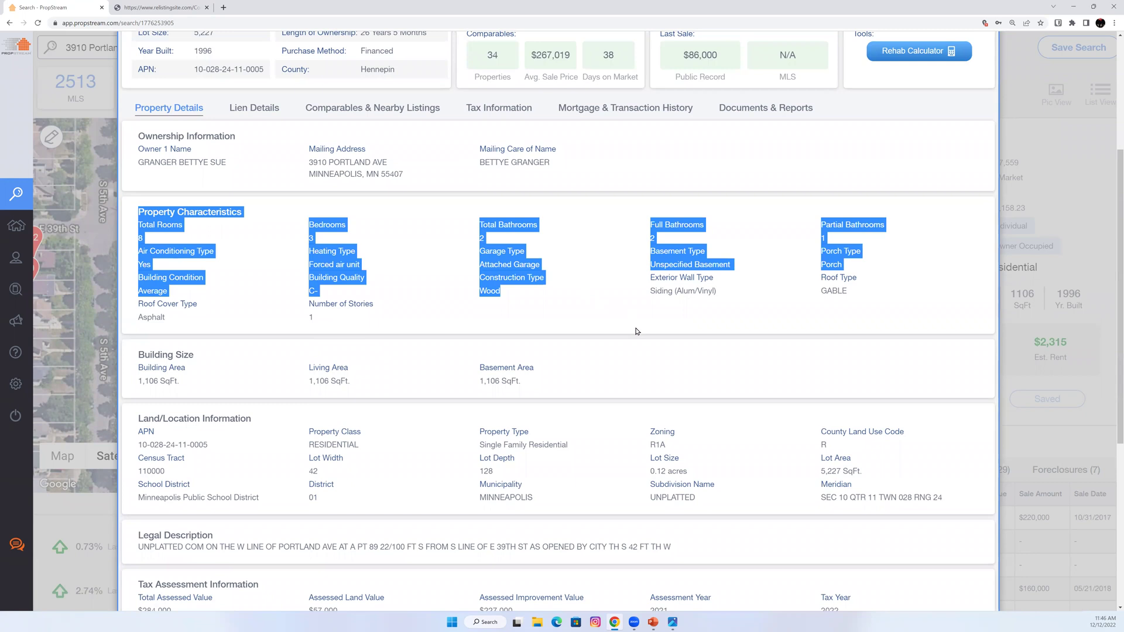
pyautogui.click(636, 332)
pyautogui.scroll(-1, 175, 371)
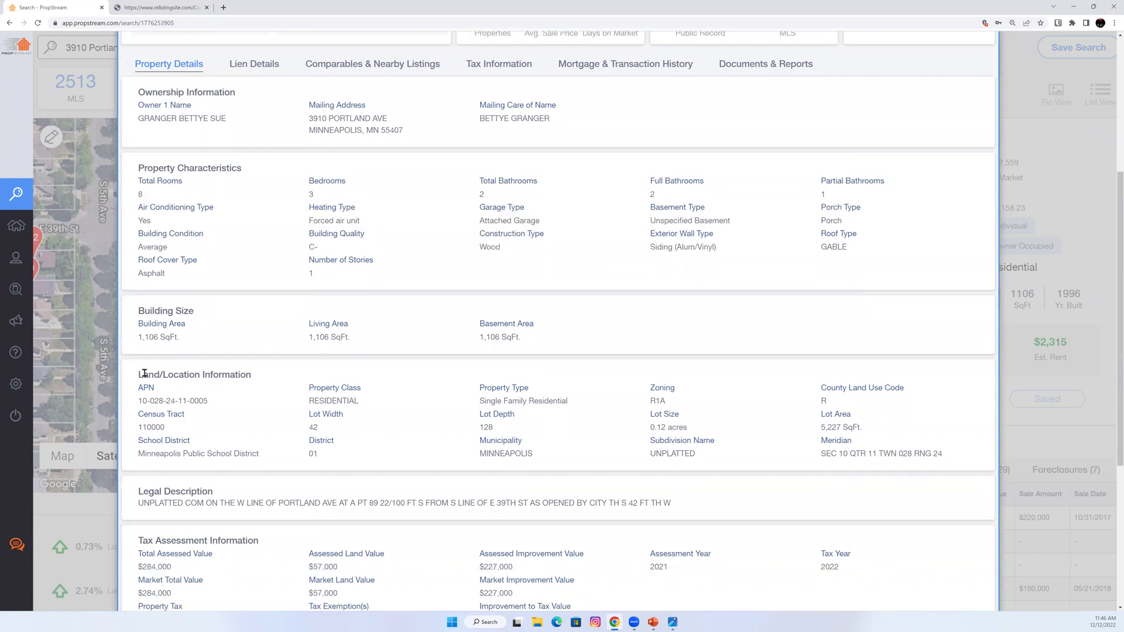
pyautogui.moveTo(665, 398); pyautogui.dragTo(660, 401)
pyautogui.scroll(-3, 660, 401)
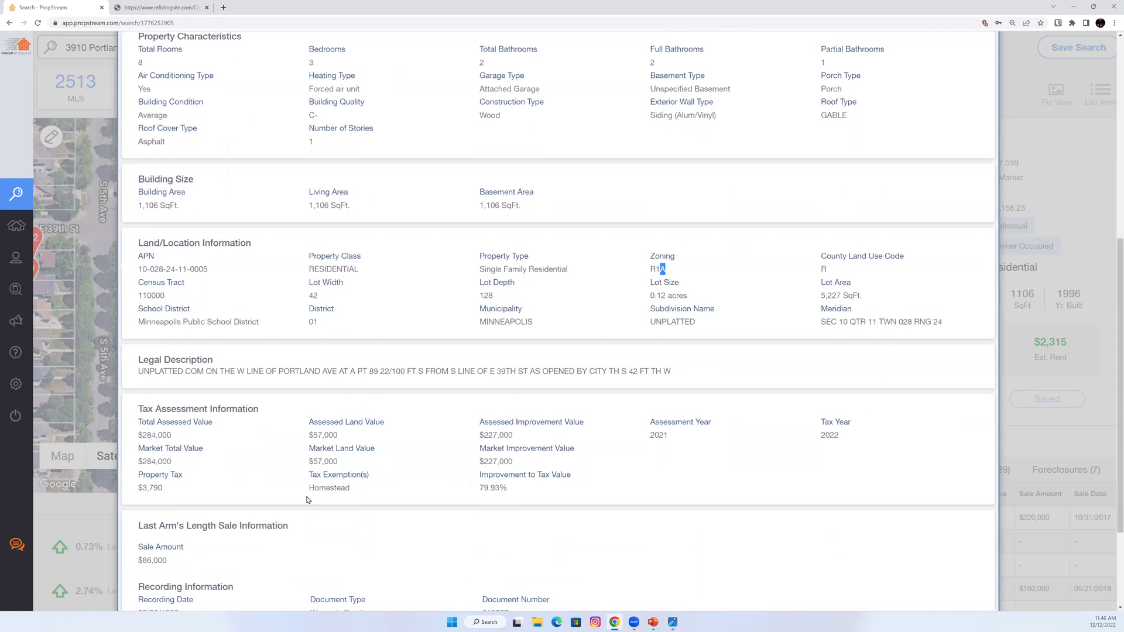
pyautogui.scroll(-3, 295, 492)
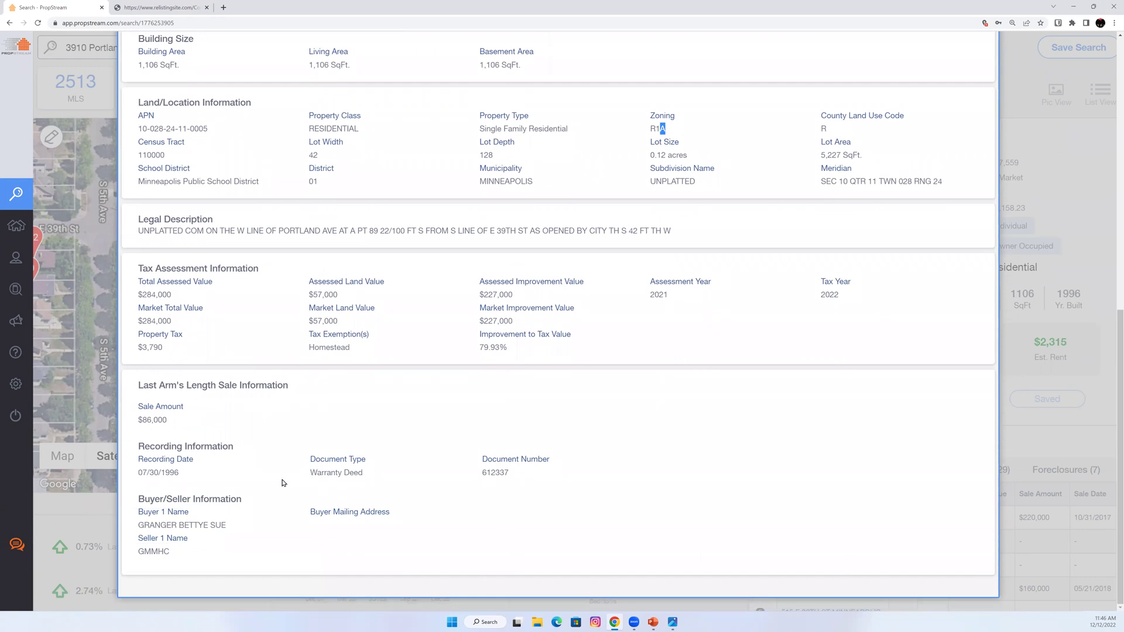
pyautogui.scroll(2, 247, 477)
pyautogui.scroll(10, 247, 478)
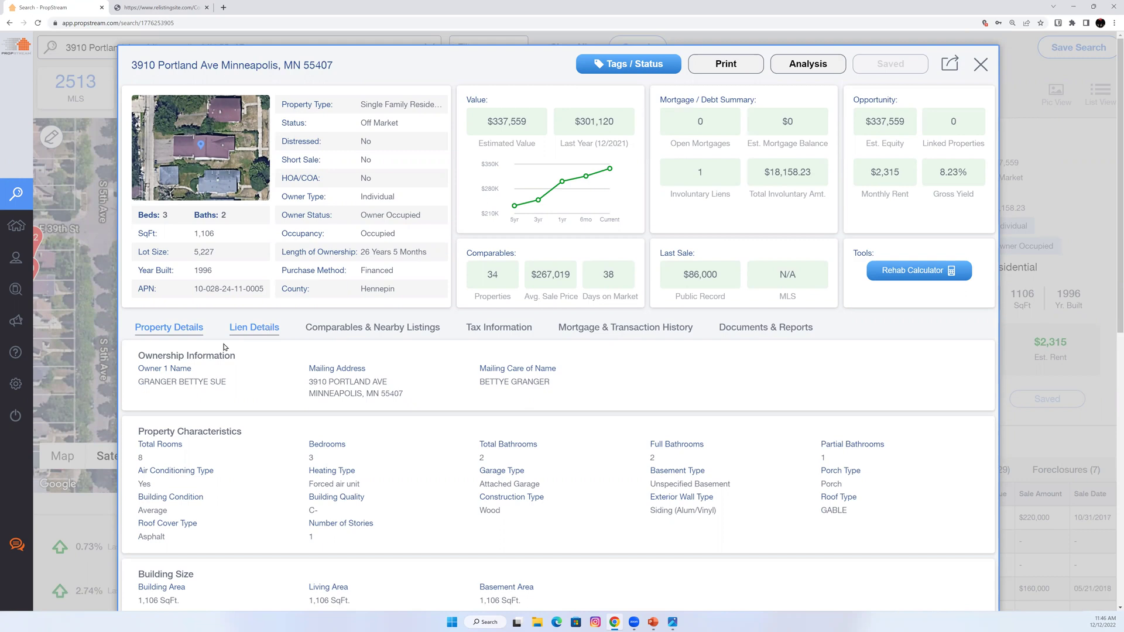
# Check the Federal Tax Lien under Lien Details, then close the record and show MLS listings.
pyautogui.click(260, 333)
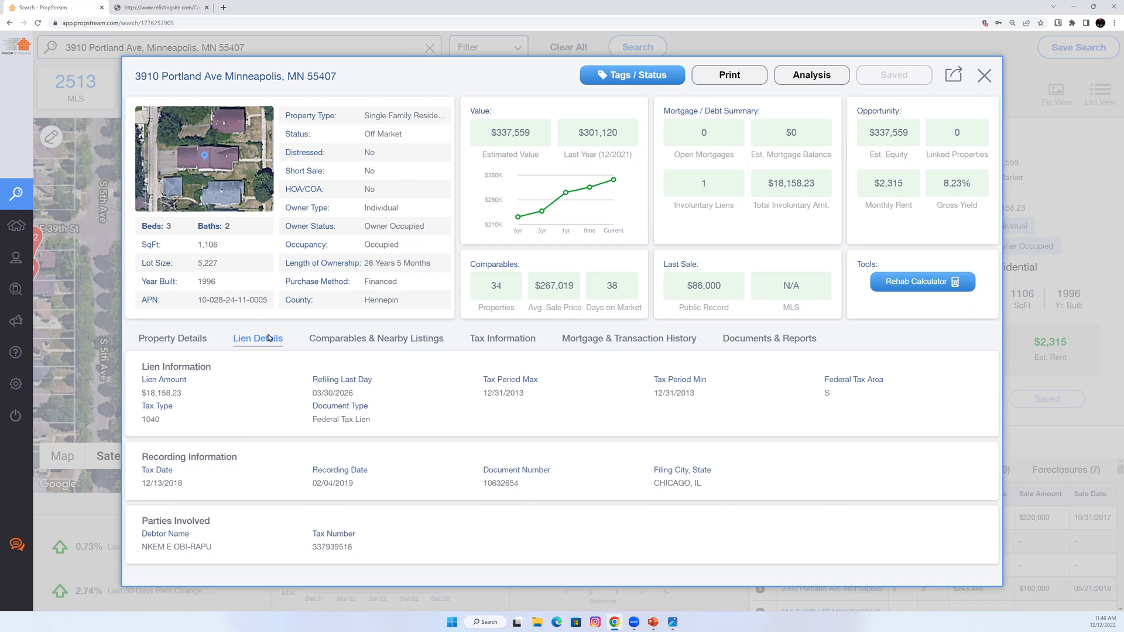
pyautogui.tripleClick(370, 420)
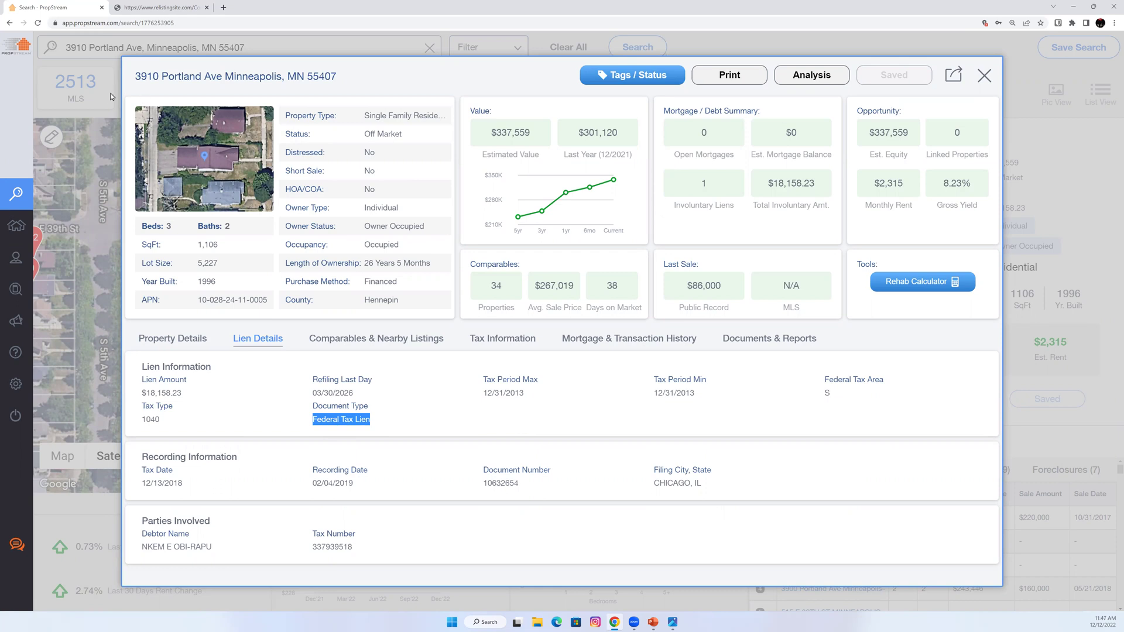
pyautogui.click(83, 96)
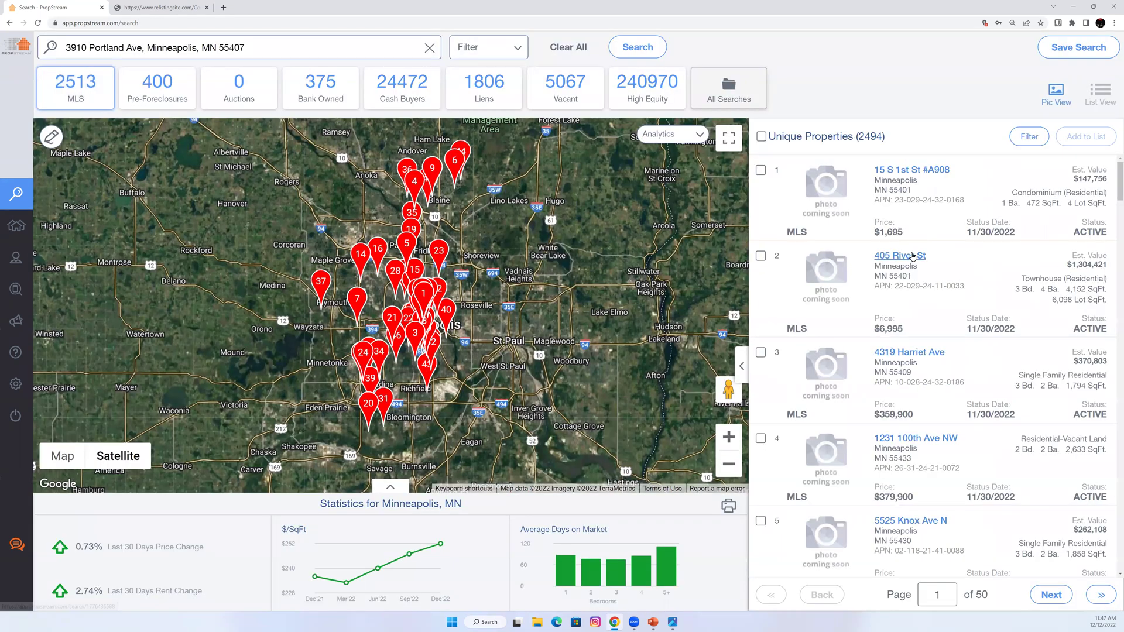
pyautogui.click(911, 256)
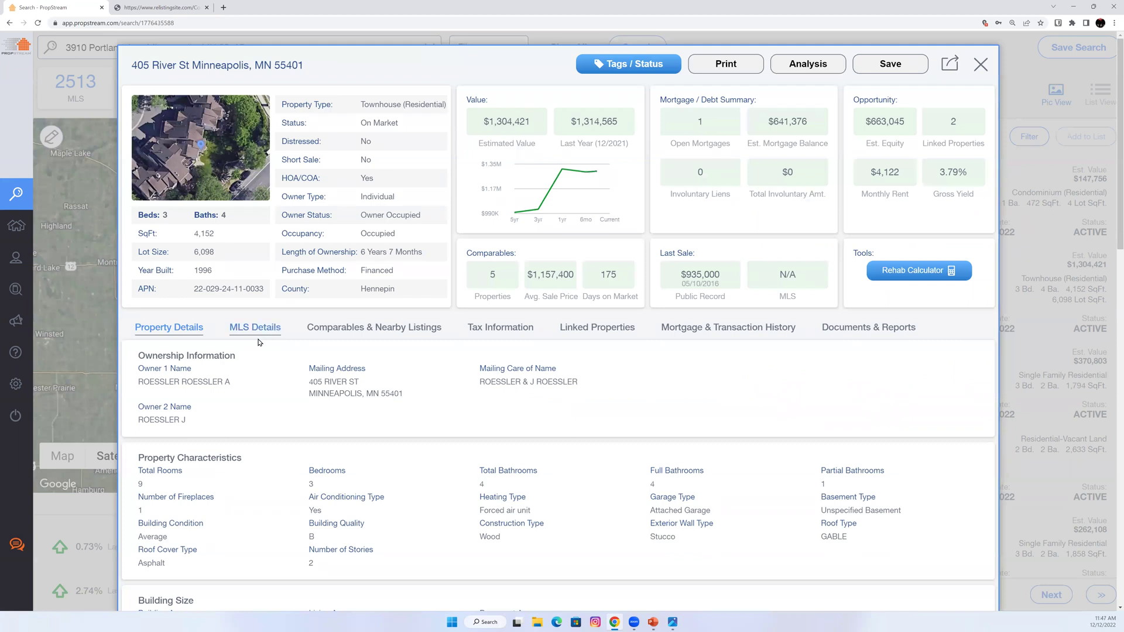
pyautogui.click(259, 342)
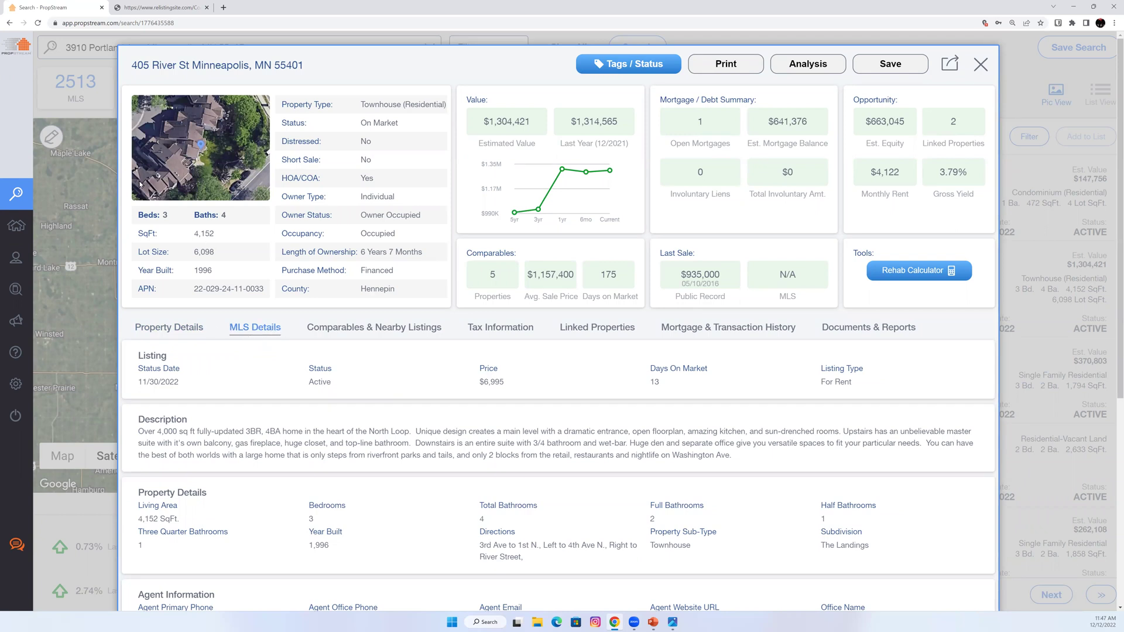
pyautogui.click(95, 169)
pyautogui.click(167, 96)
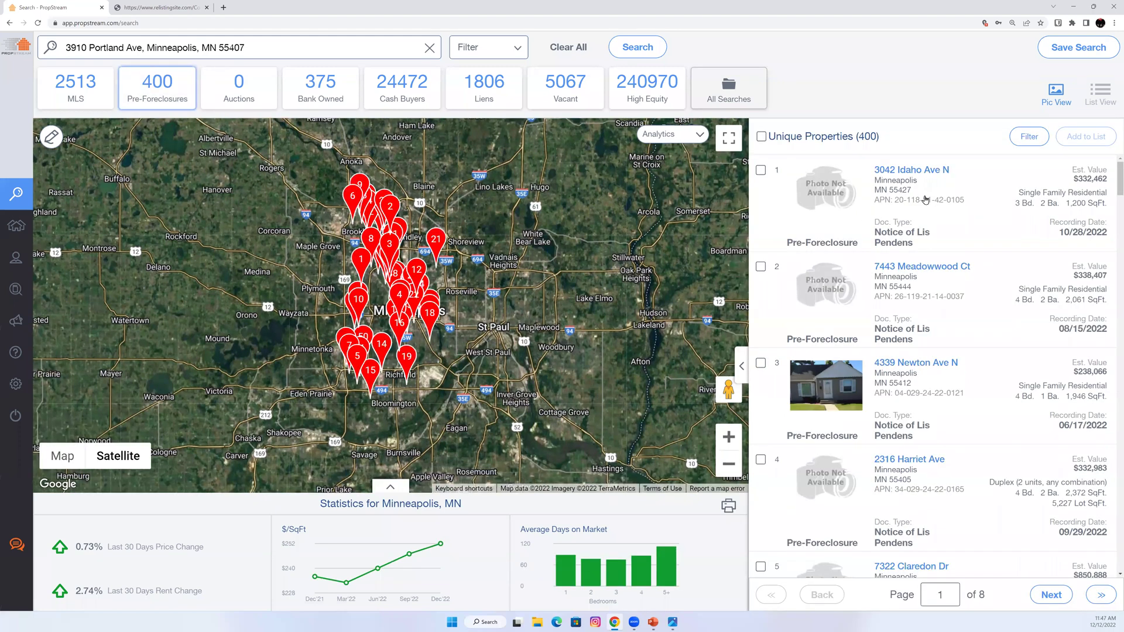
pyautogui.click(917, 171)
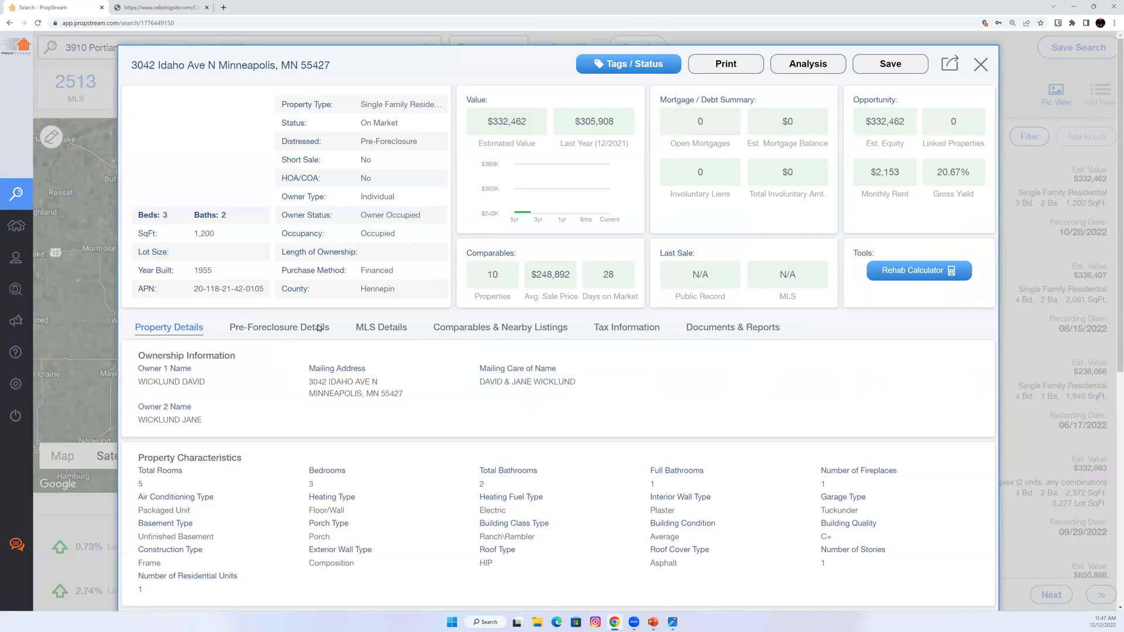
pyautogui.click(288, 327)
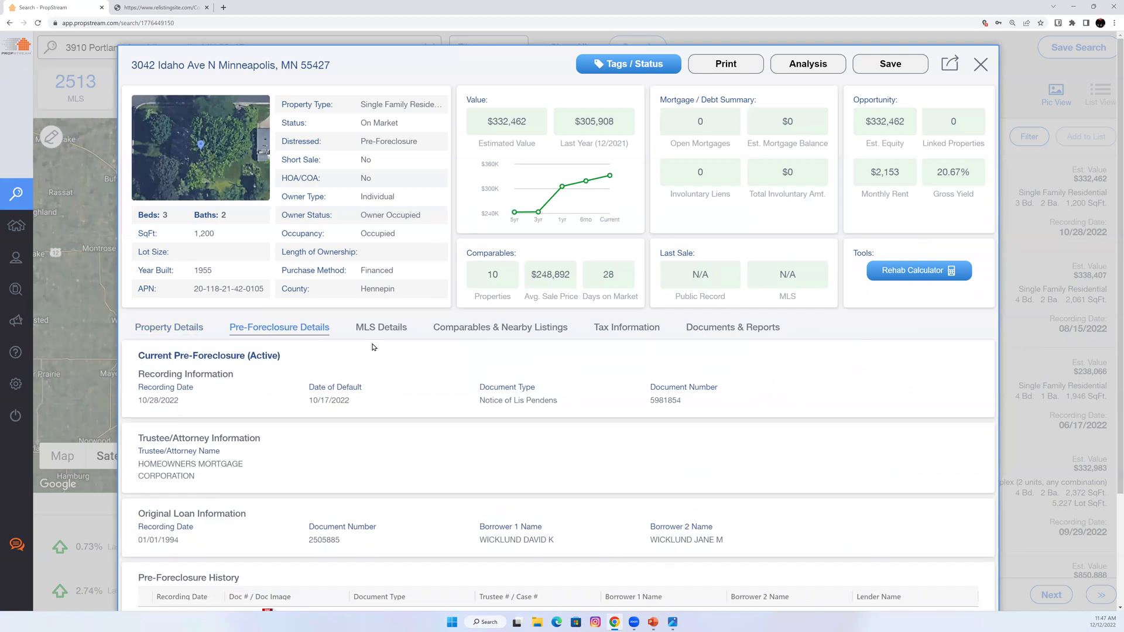
pyautogui.click(381, 332)
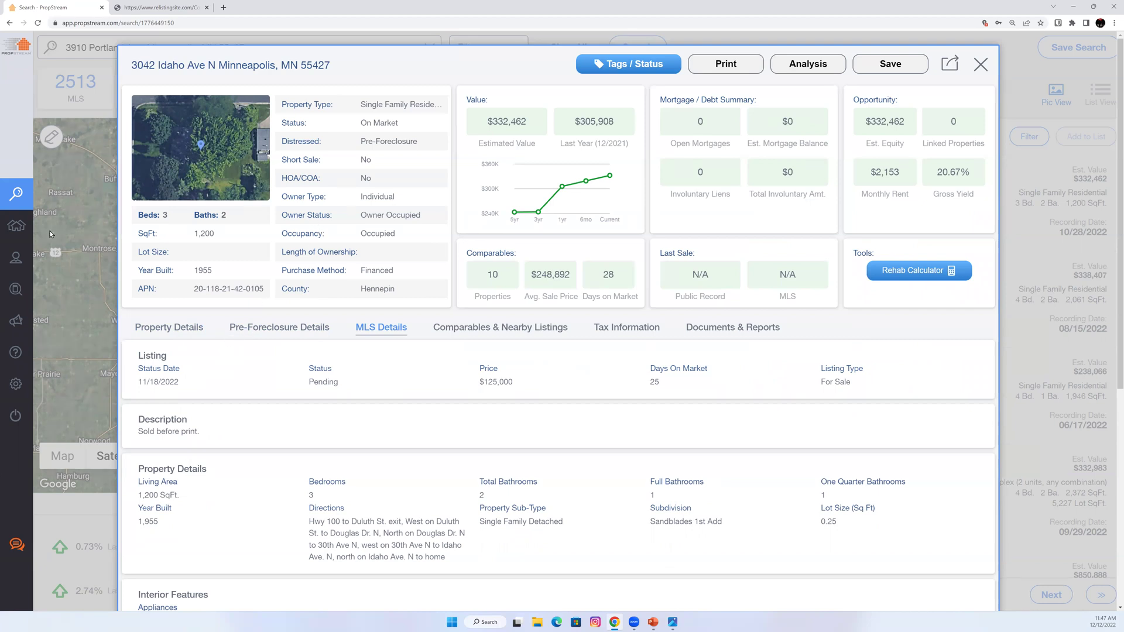
pyautogui.click(210, 41)
pyautogui.click(210, 45)
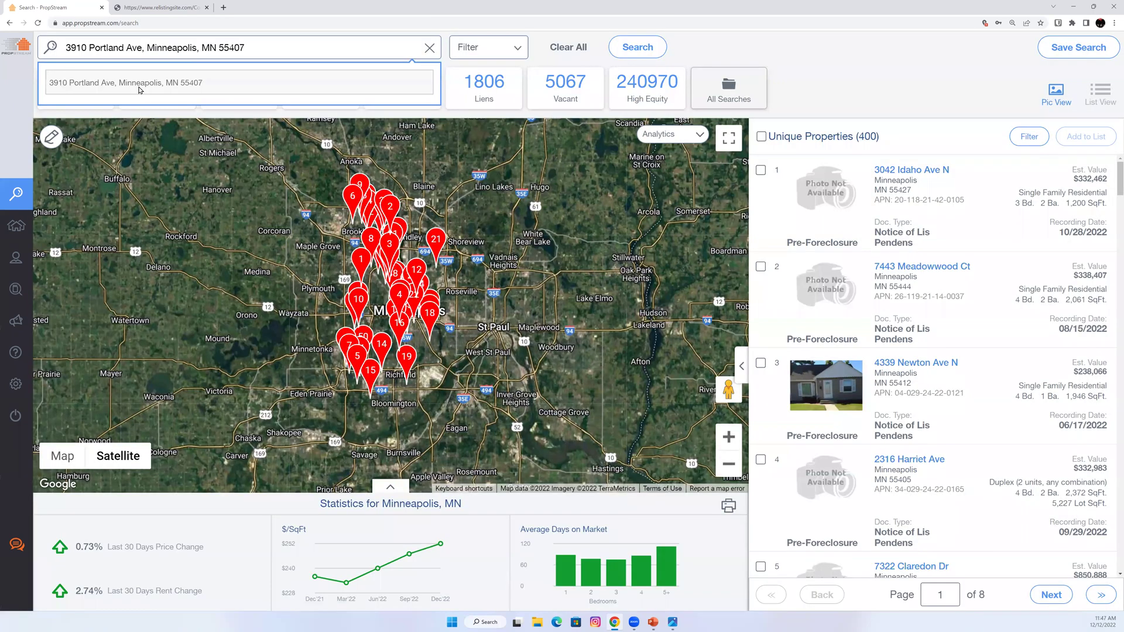
pyautogui.click(140, 89)
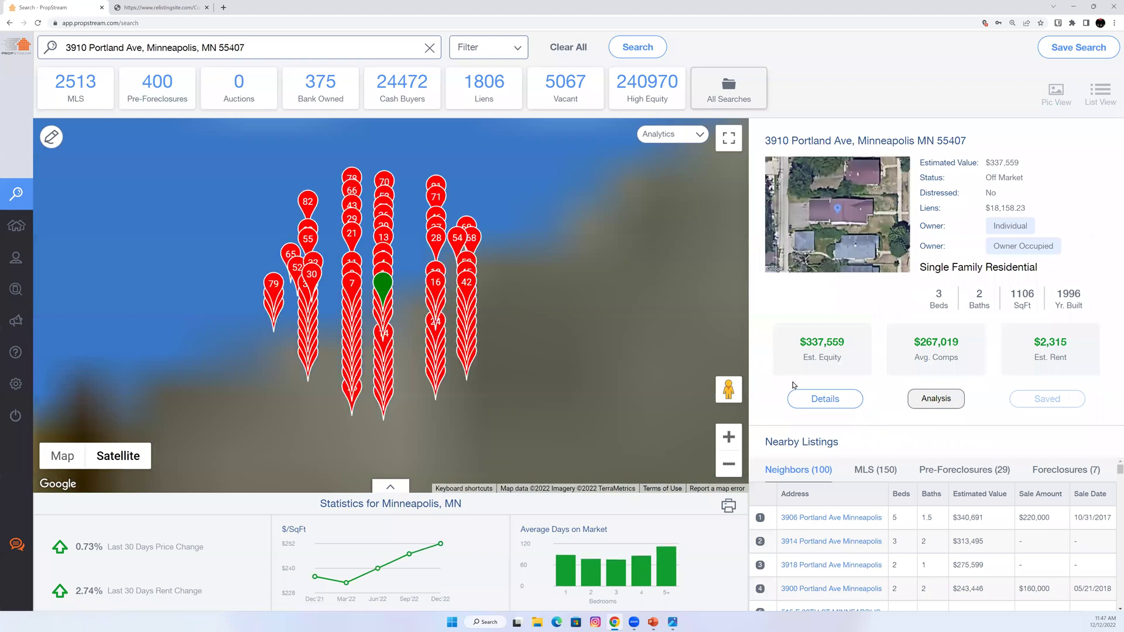
pyautogui.click(813, 400)
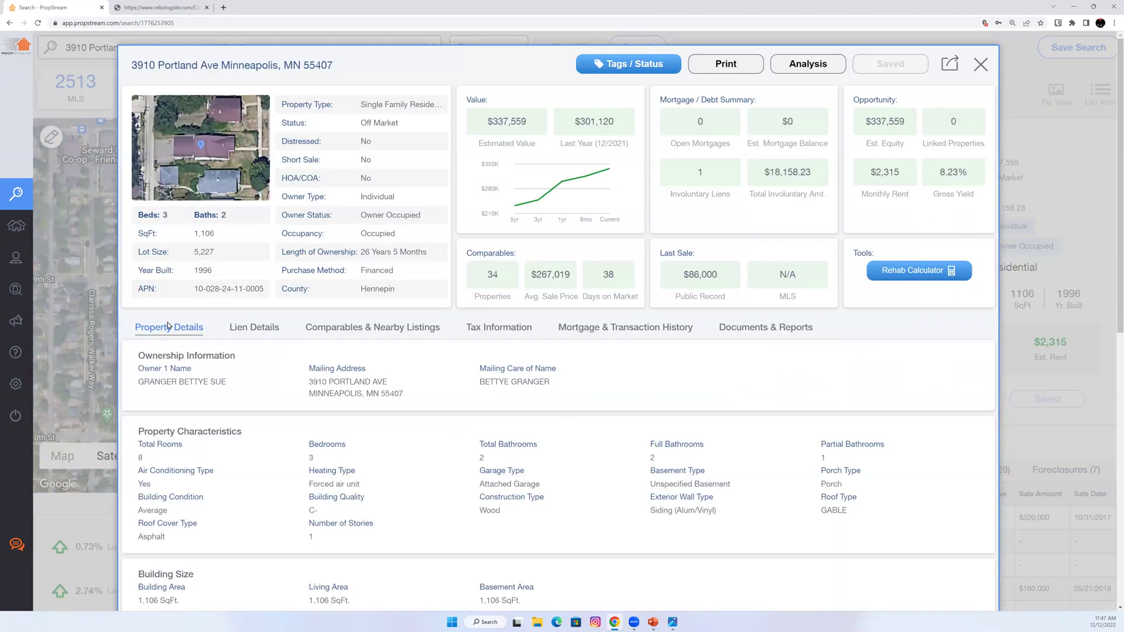
pyautogui.click(234, 327)
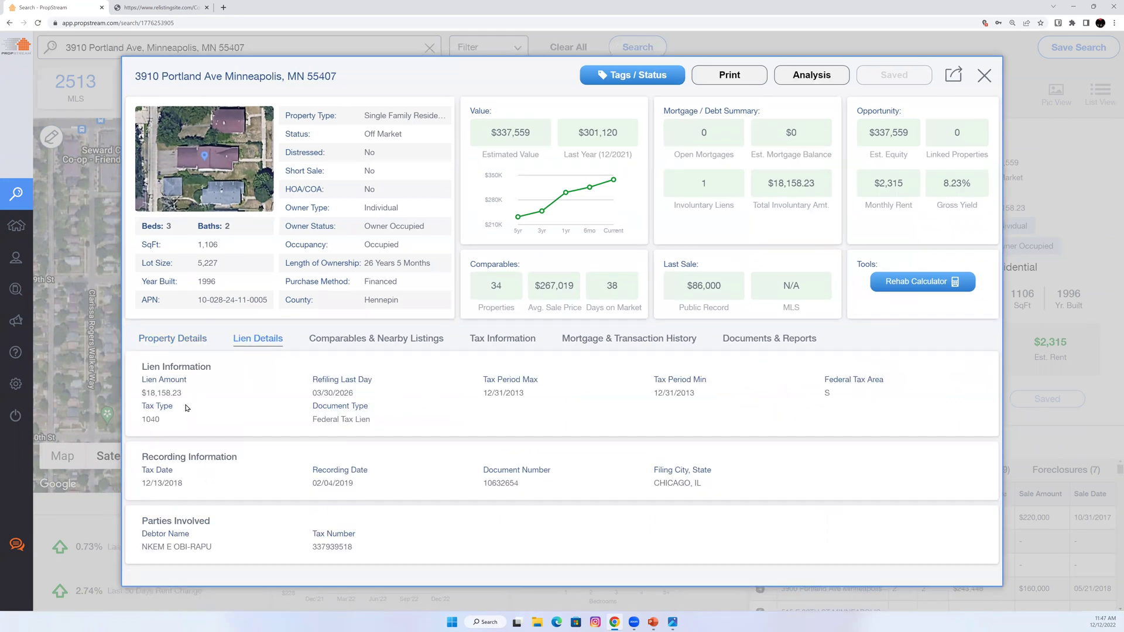
pyautogui.click(502, 343)
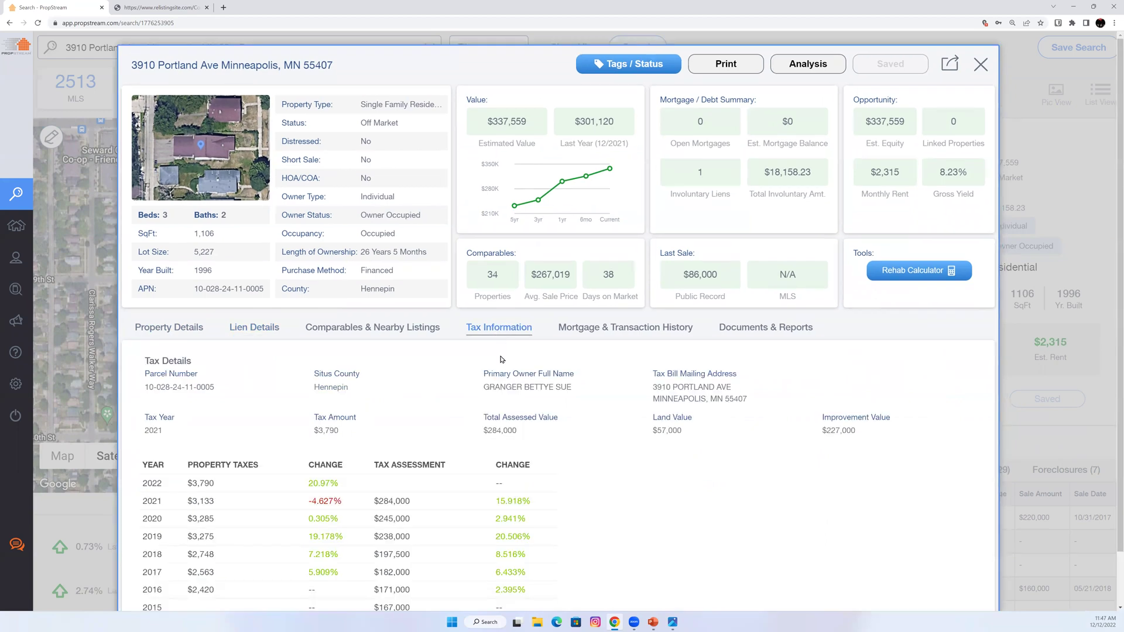
# Review the transaction history, noting the 1996 $86,000 Cash purchase and the $18,158.23 involuntary lien.
pyautogui.scroll(-1, 505, 408)
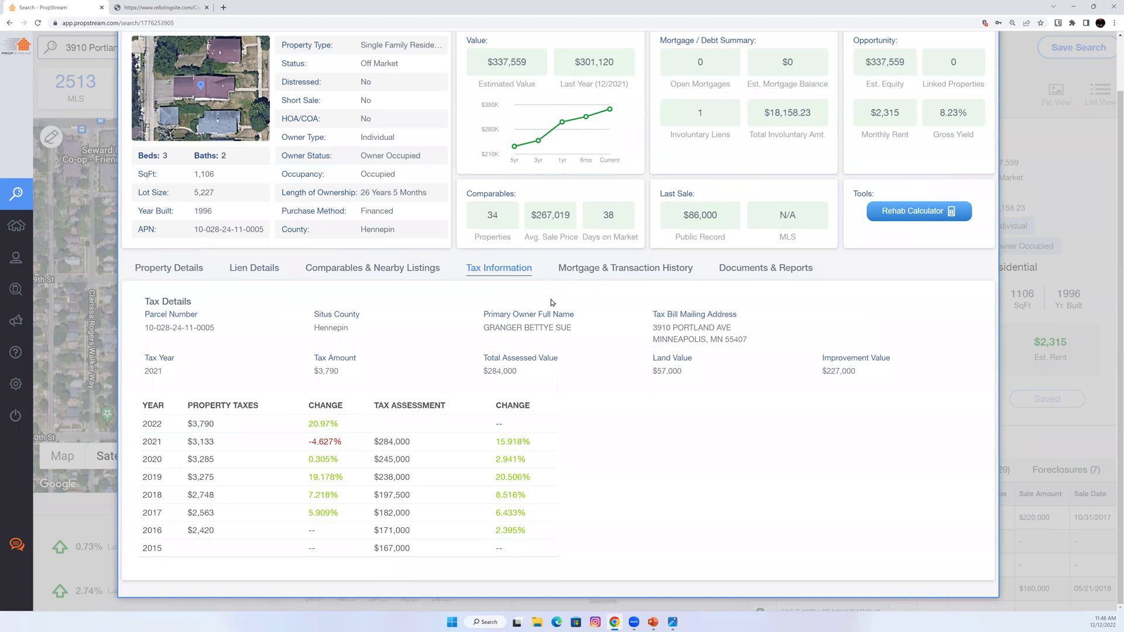
pyautogui.click(590, 274)
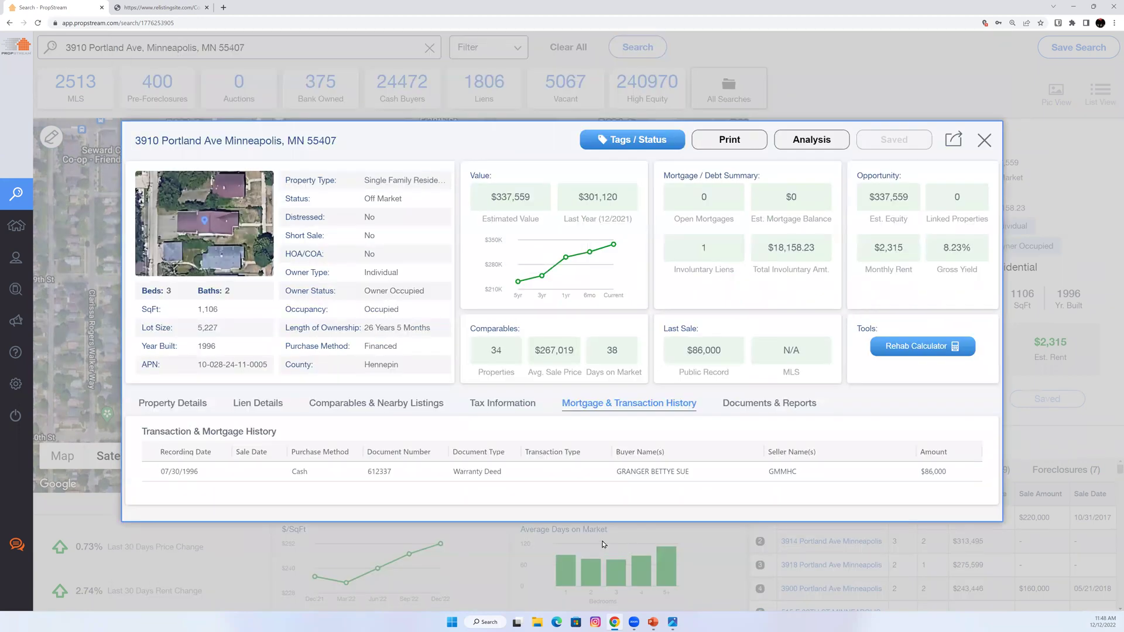
pyautogui.moveTo(316, 475); pyautogui.dragTo(290, 474)
pyautogui.moveTo(755, 256); pyautogui.dragTo(771, 247)
pyautogui.click(984, 140)
pyautogui.click(478, 81)
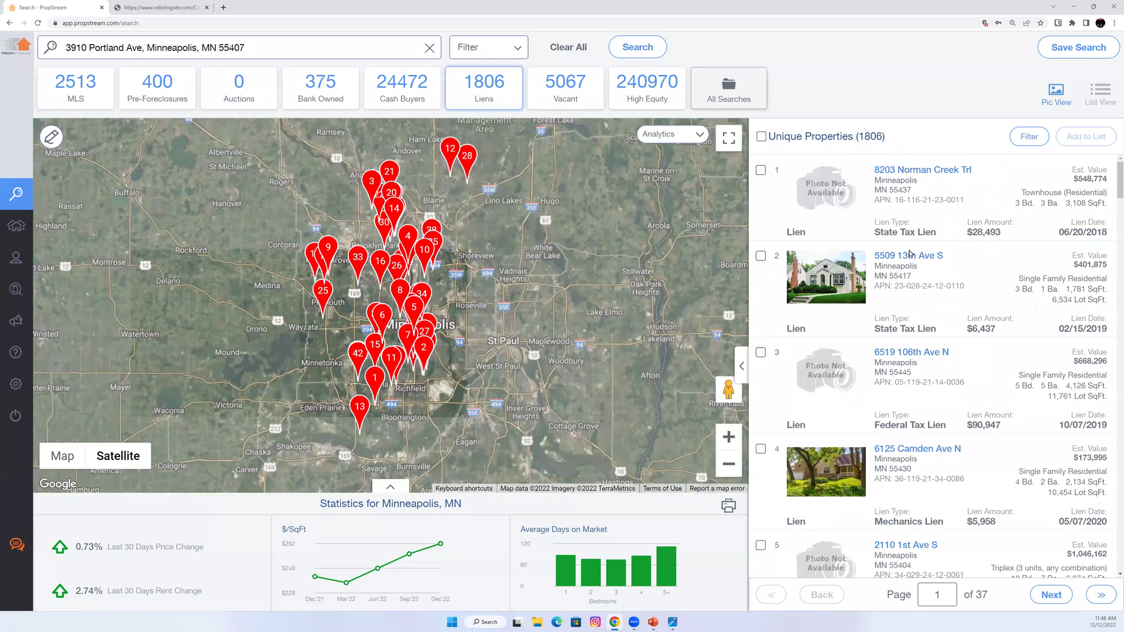
pyautogui.click(909, 255)
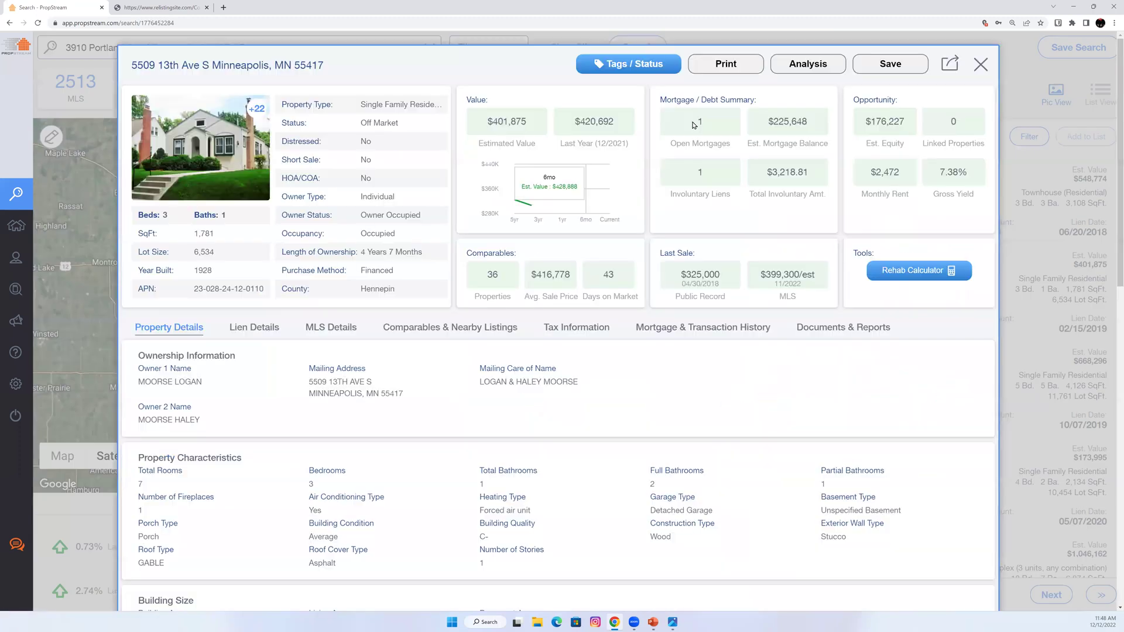
pyautogui.moveTo(693, 123)
pyautogui.mouseDown()
pyautogui.moveTo(811, 131)
pyautogui.moveTo(820, 144)
pyautogui.mouseUp()
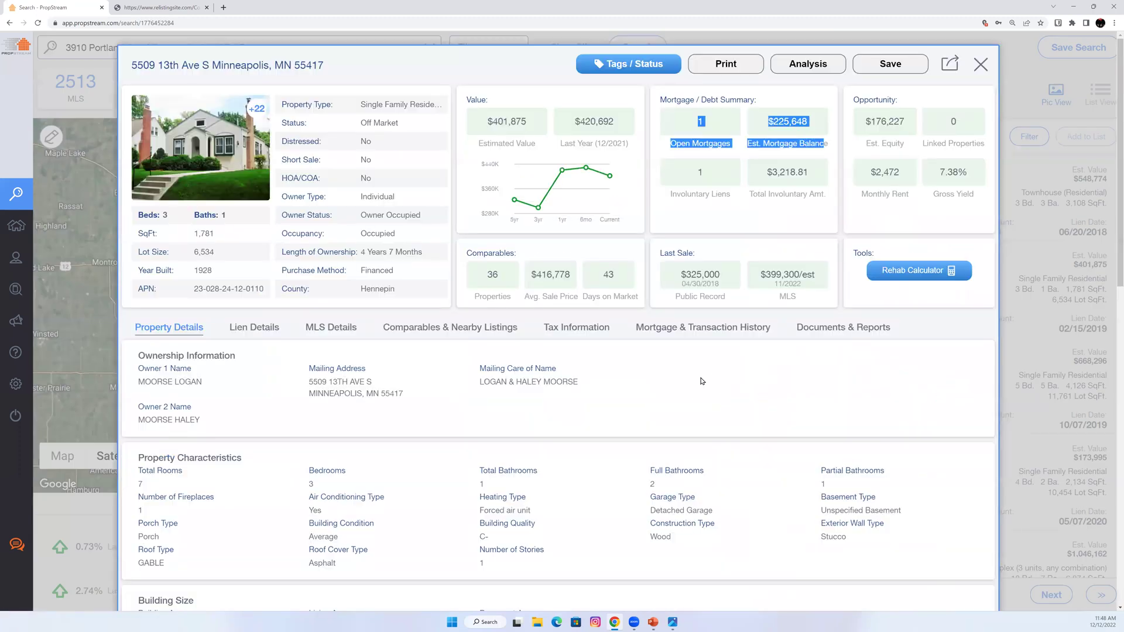
pyautogui.click(684, 331)
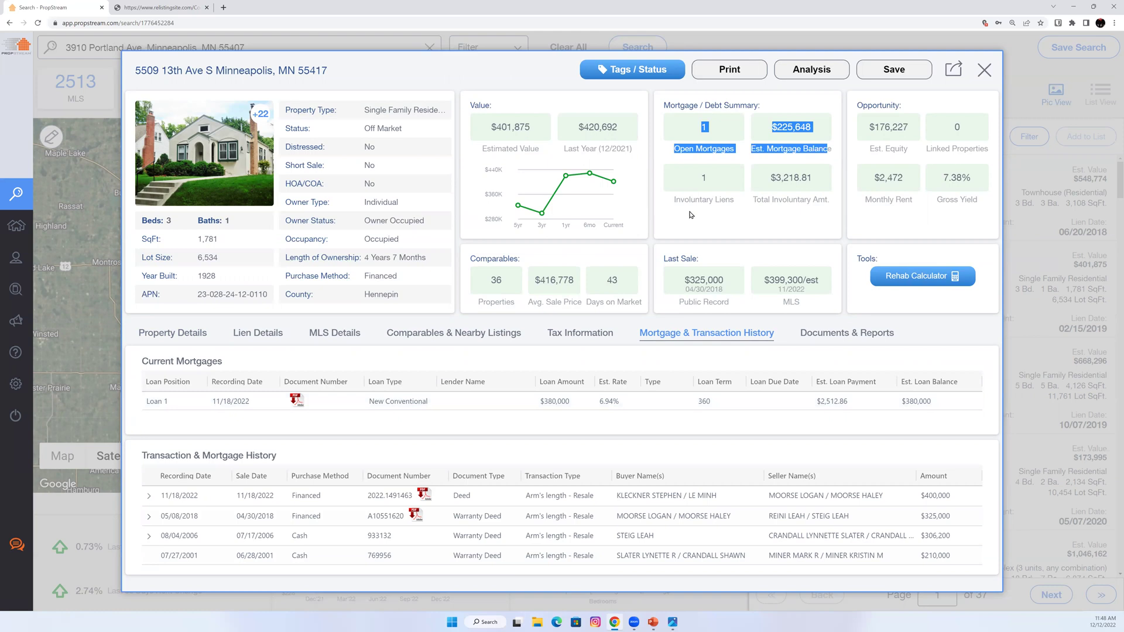
pyautogui.click(986, 71)
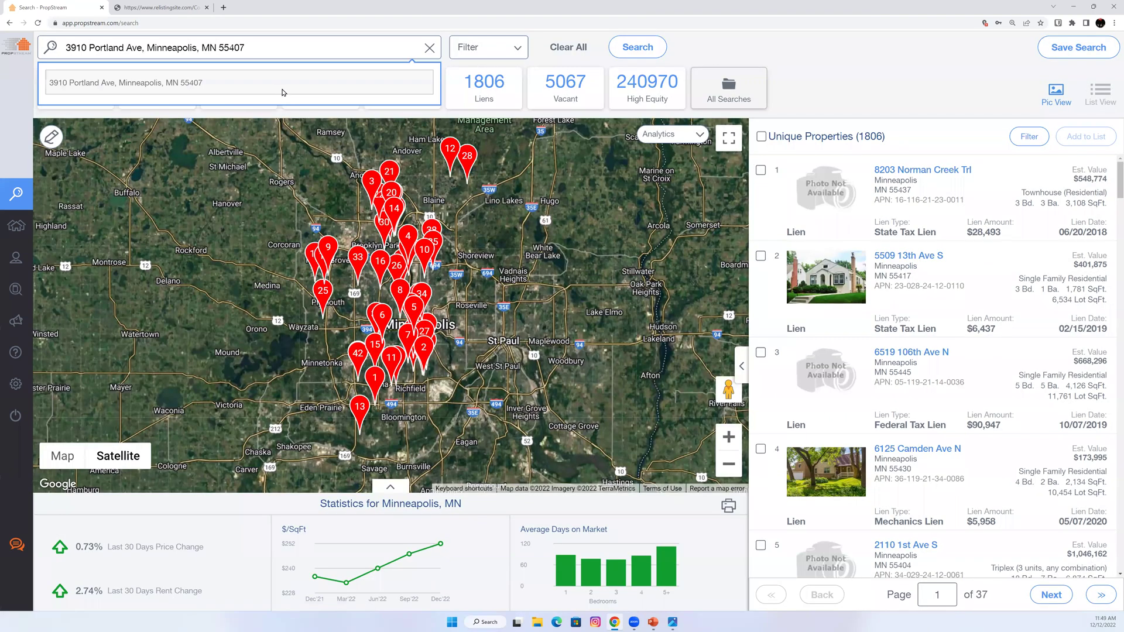
pyautogui.click(282, 93)
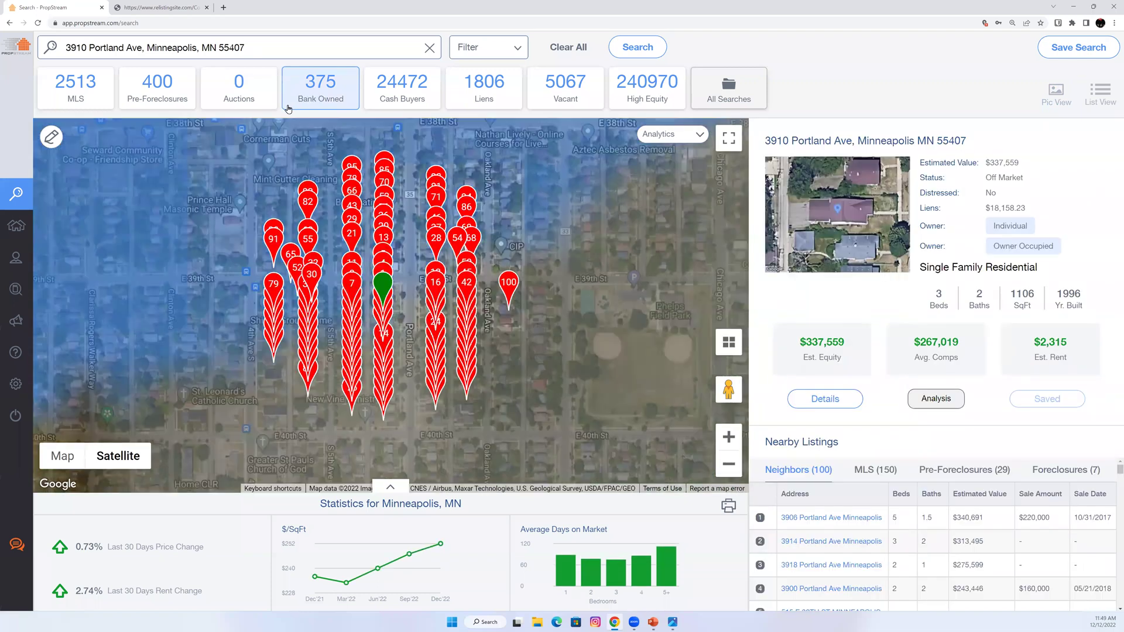
pyautogui.click(845, 404)
pyautogui.click(845, 404)
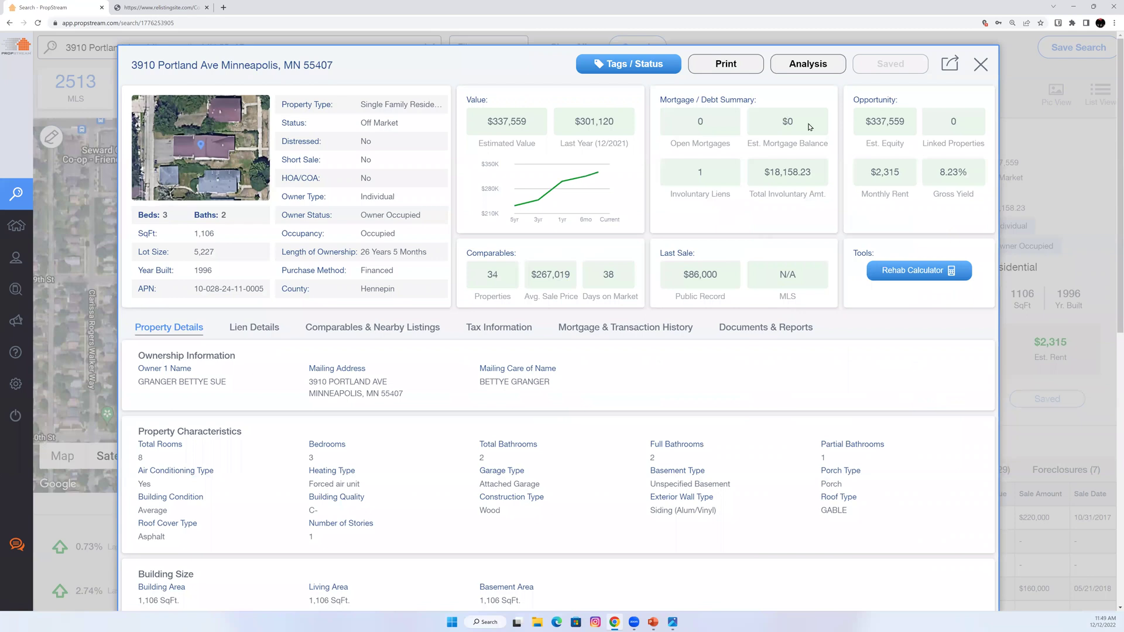
pyautogui.doubleClick(809, 127)
pyautogui.moveTo(812, 175); pyautogui.dragTo(785, 194)
pyautogui.click(415, 331)
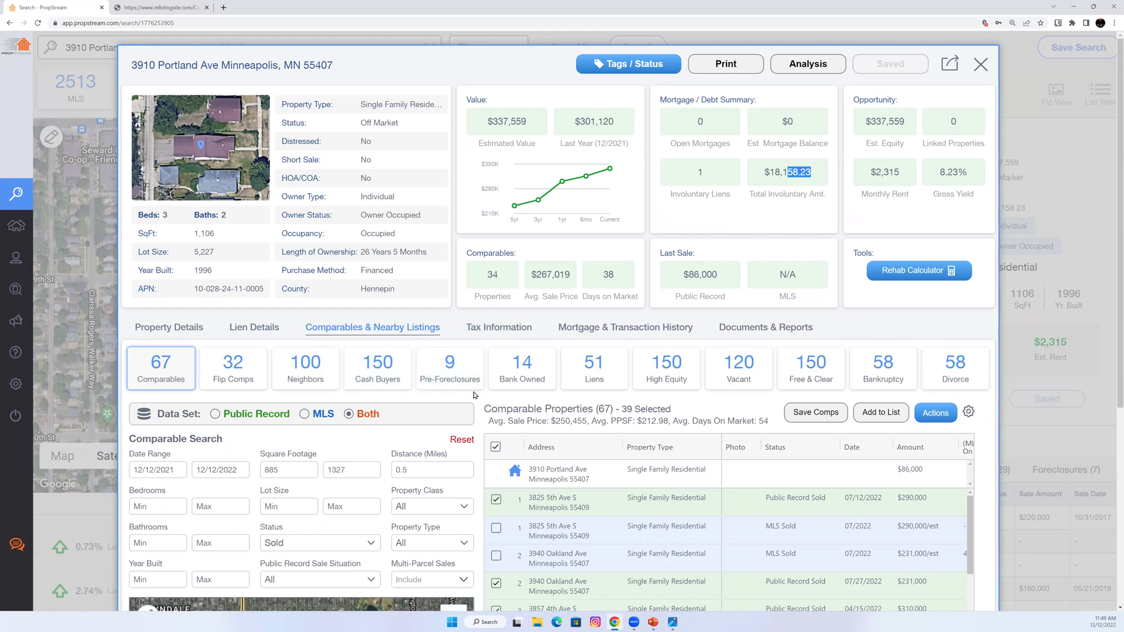
# Restrict the comparables to Public Record data and the Cash Buyer sale situation.
pyautogui.scroll(-3, 476, 337)
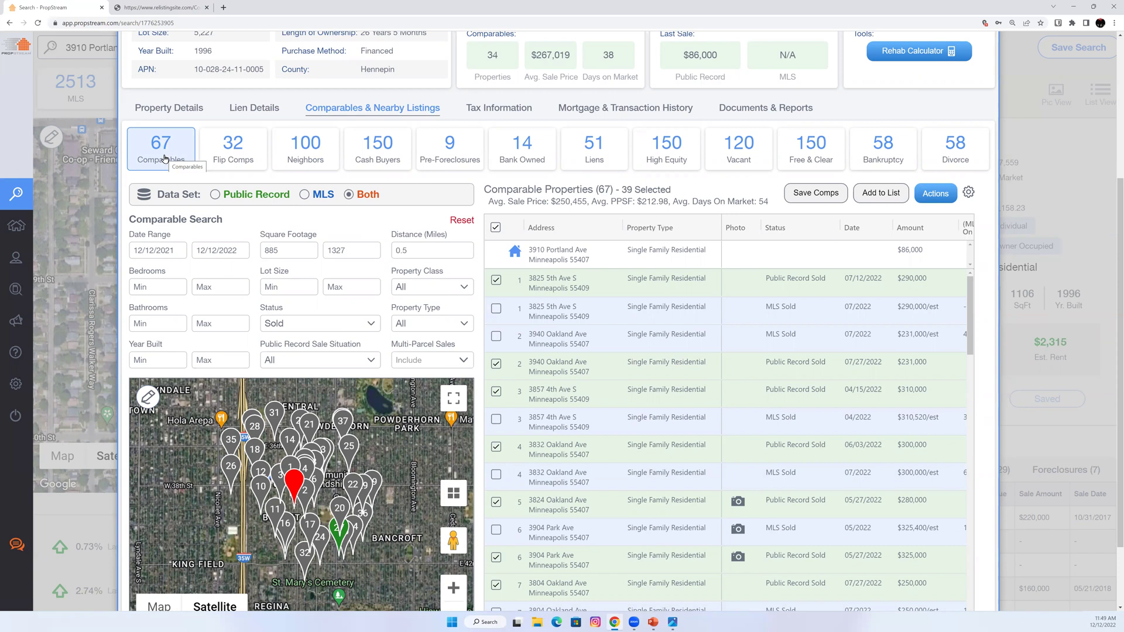
pyautogui.click(263, 194)
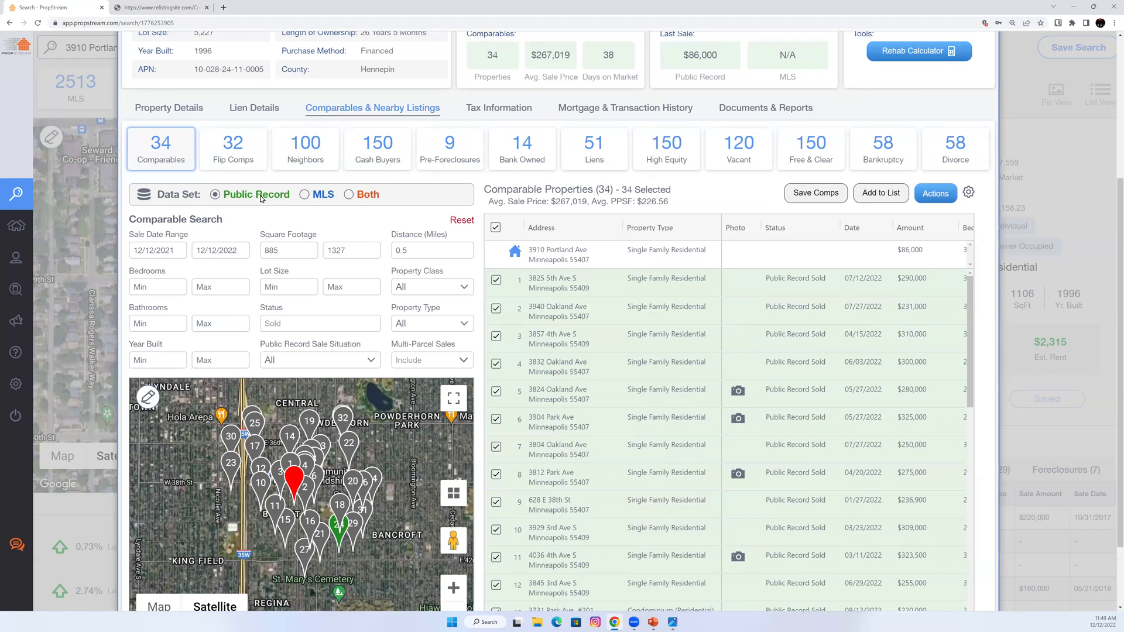
pyautogui.scroll(-1, 262, 199)
pyautogui.click(367, 273)
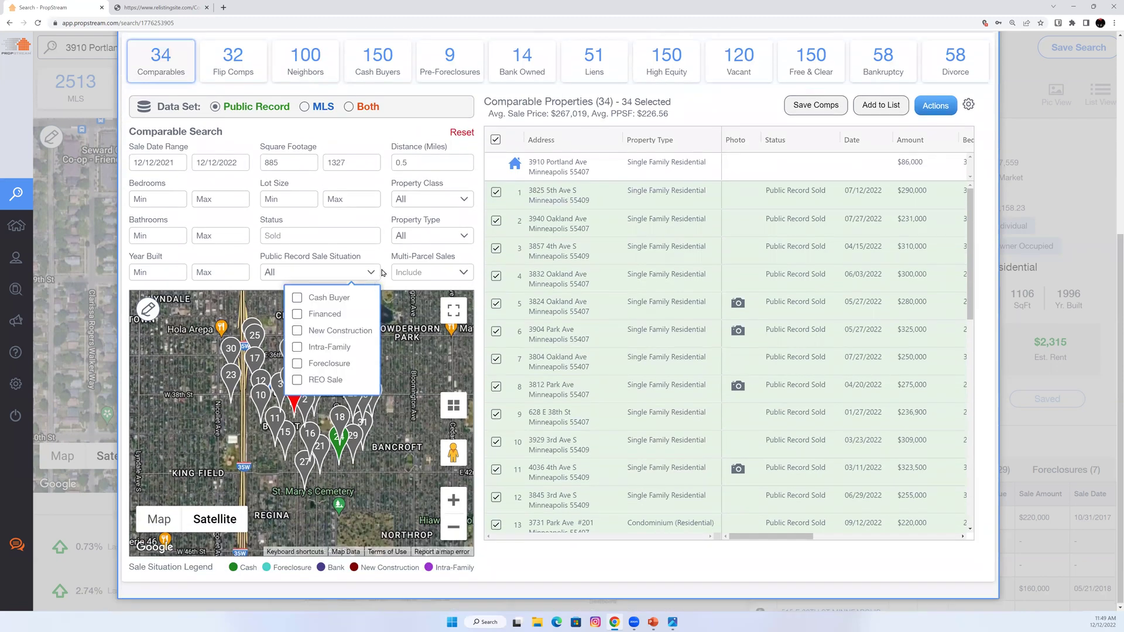
pyautogui.click(337, 298)
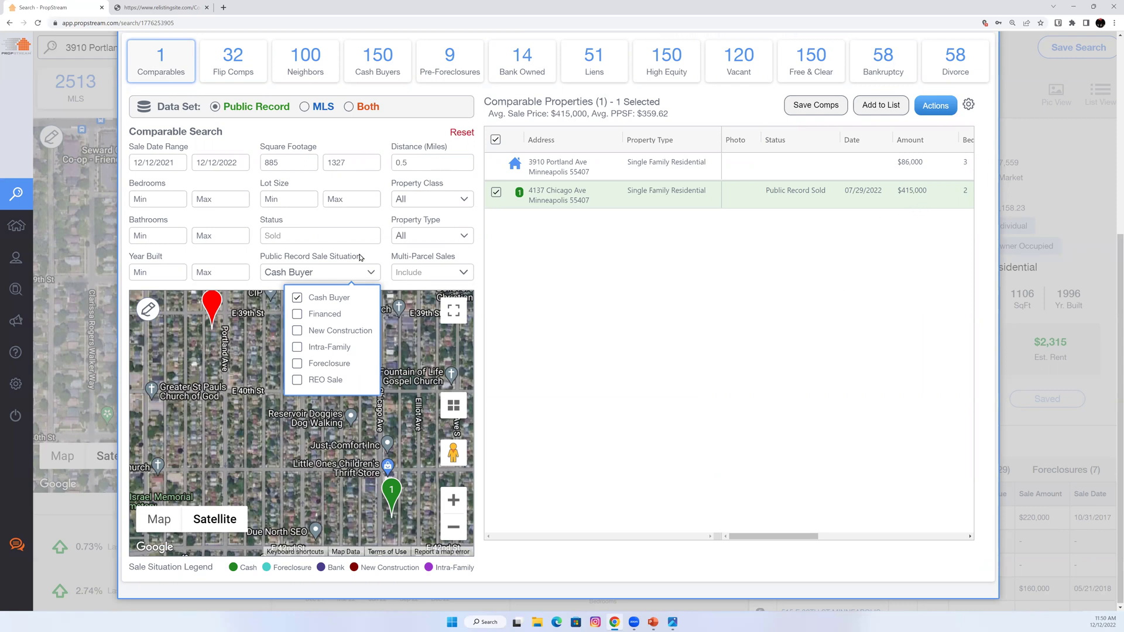
# Try a 1-mile search distance, remove the Cash Buyer filter and select the MLS data set.
pyautogui.click(418, 159)
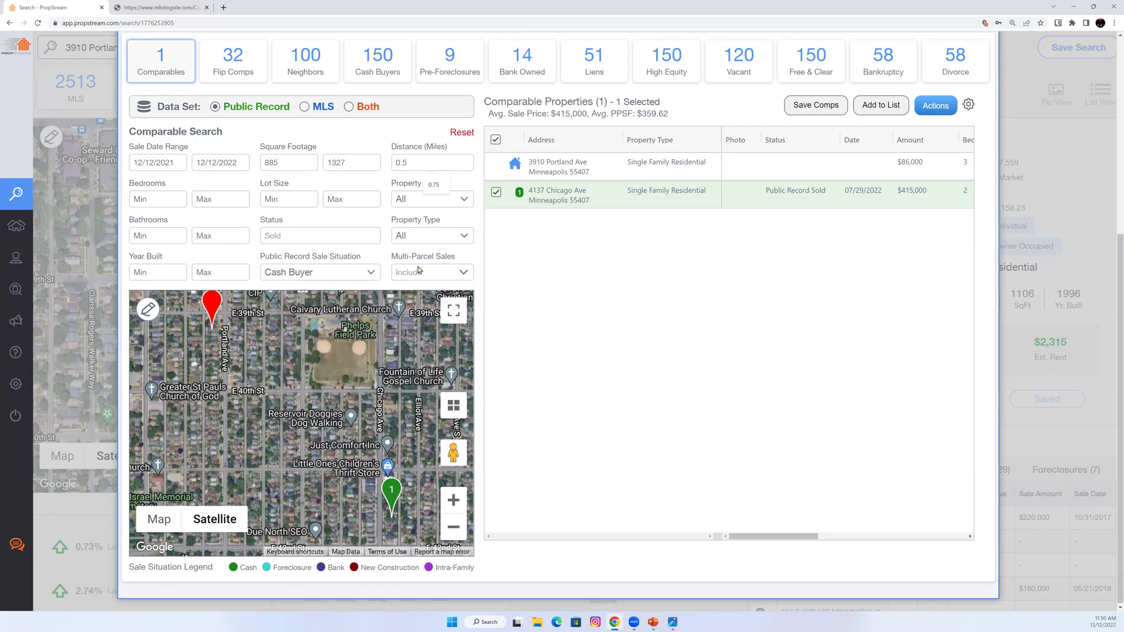
pyautogui.write('1')
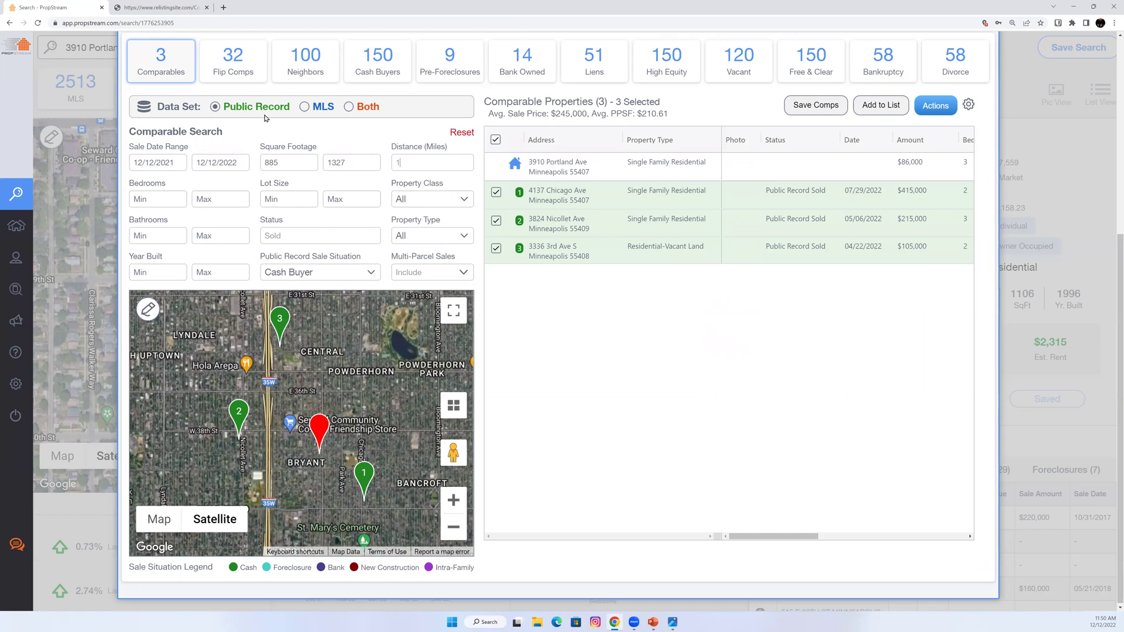
pyautogui.click(315, 280)
pyautogui.click(318, 299)
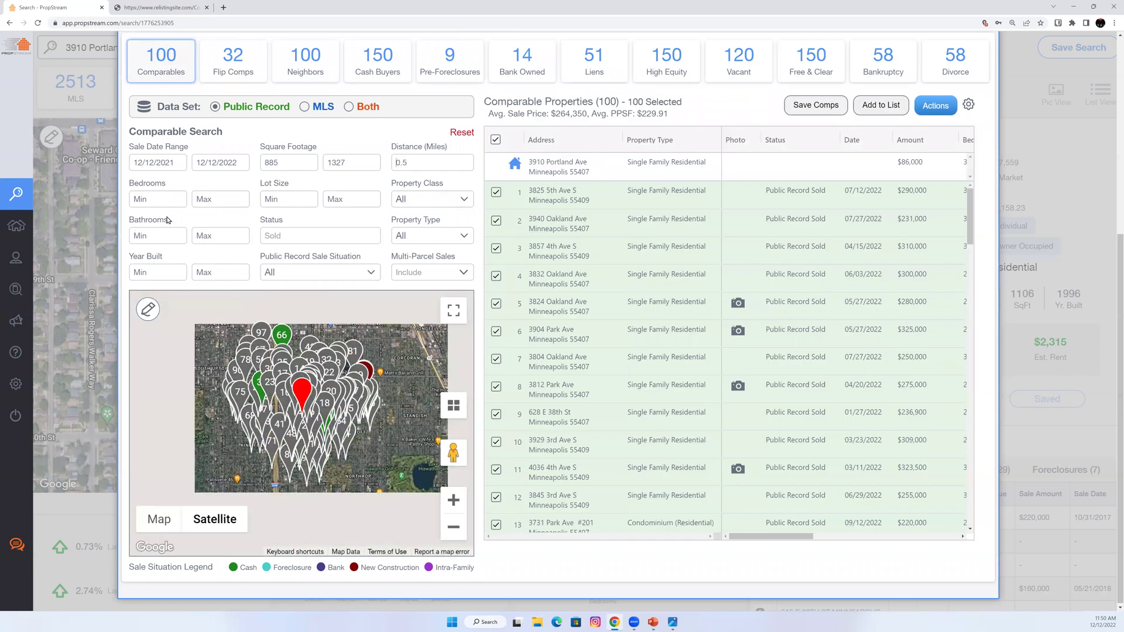
pyautogui.click(324, 108)
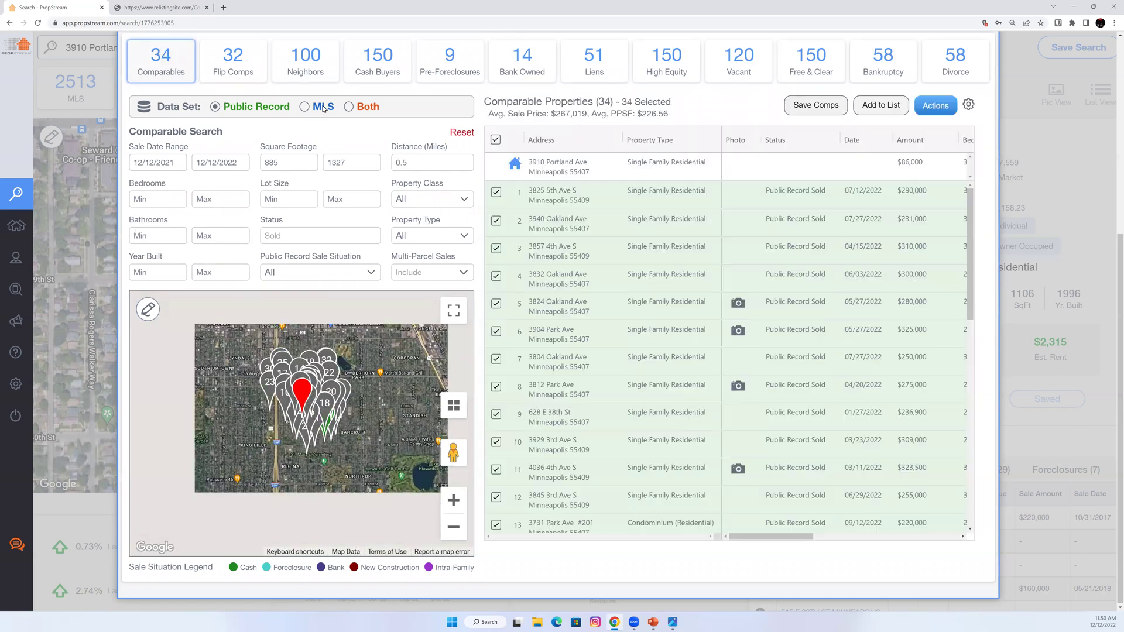
pyautogui.click(319, 110)
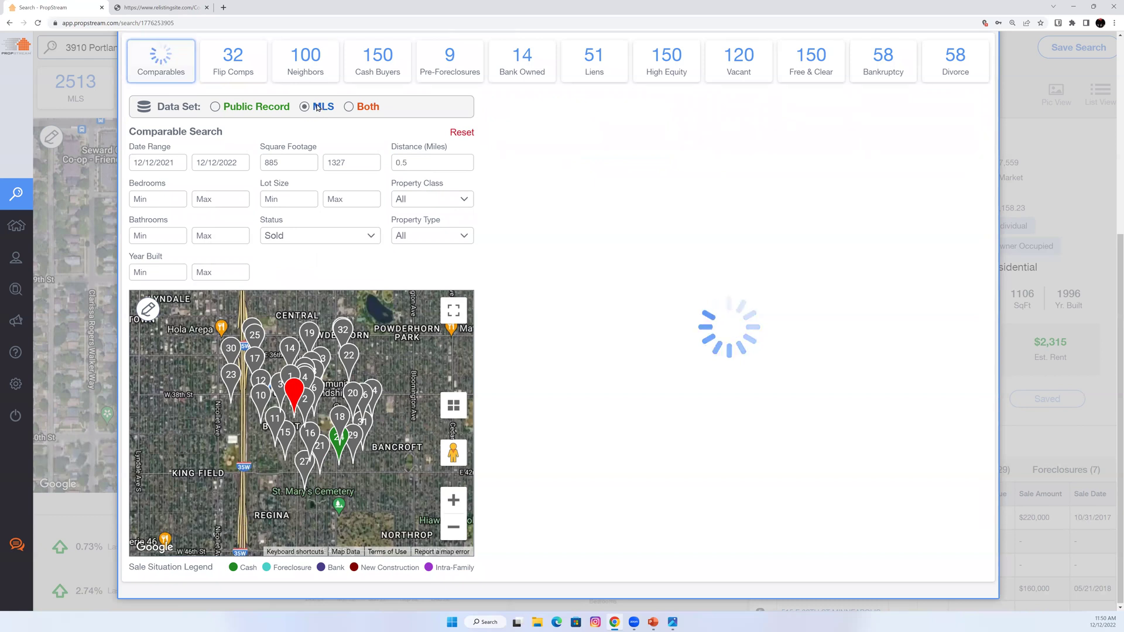
# Check the Status and Property Class options and settle on MLS data, giving 33 sold comps.
pyautogui.click(298, 236)
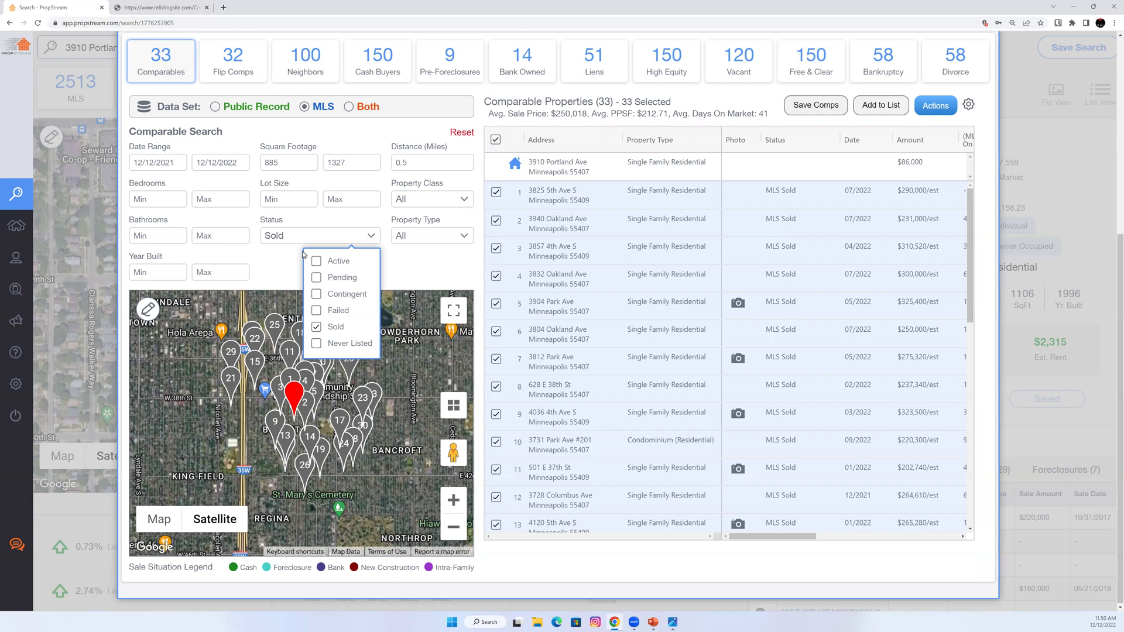
pyautogui.click(265, 252)
pyautogui.click(421, 158)
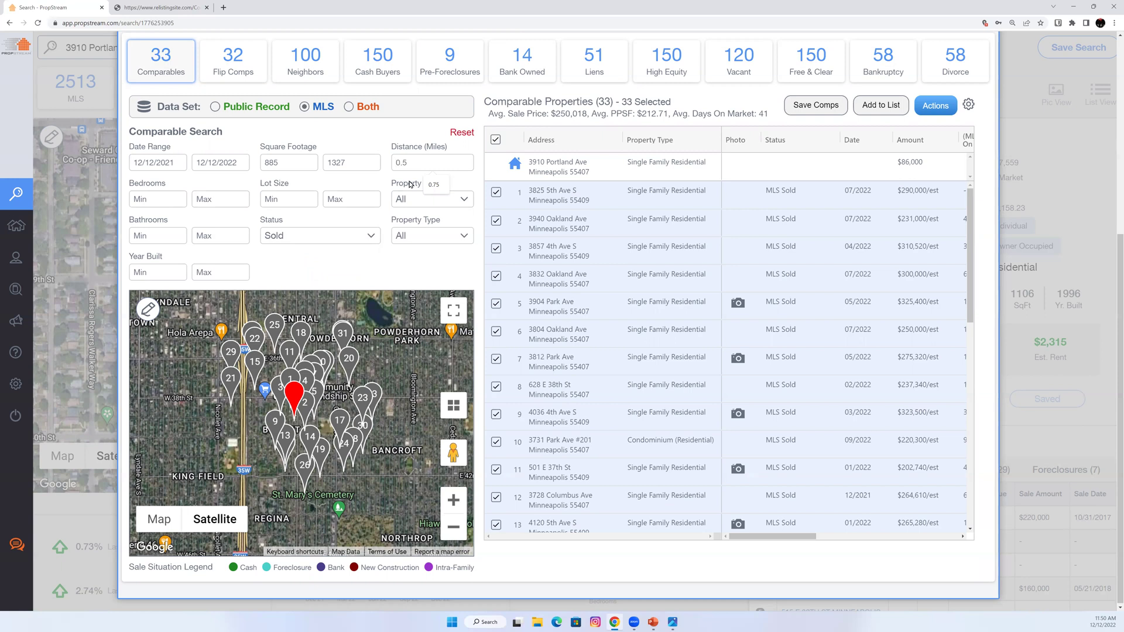
pyautogui.click(400, 200)
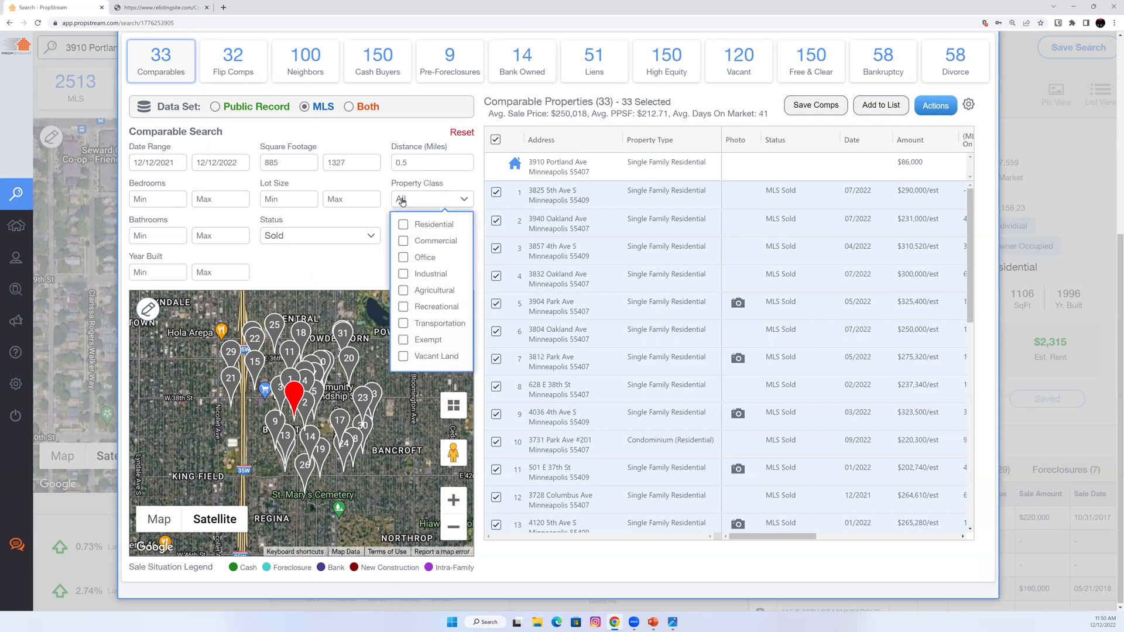
pyautogui.click(337, 257)
pyautogui.click(261, 111)
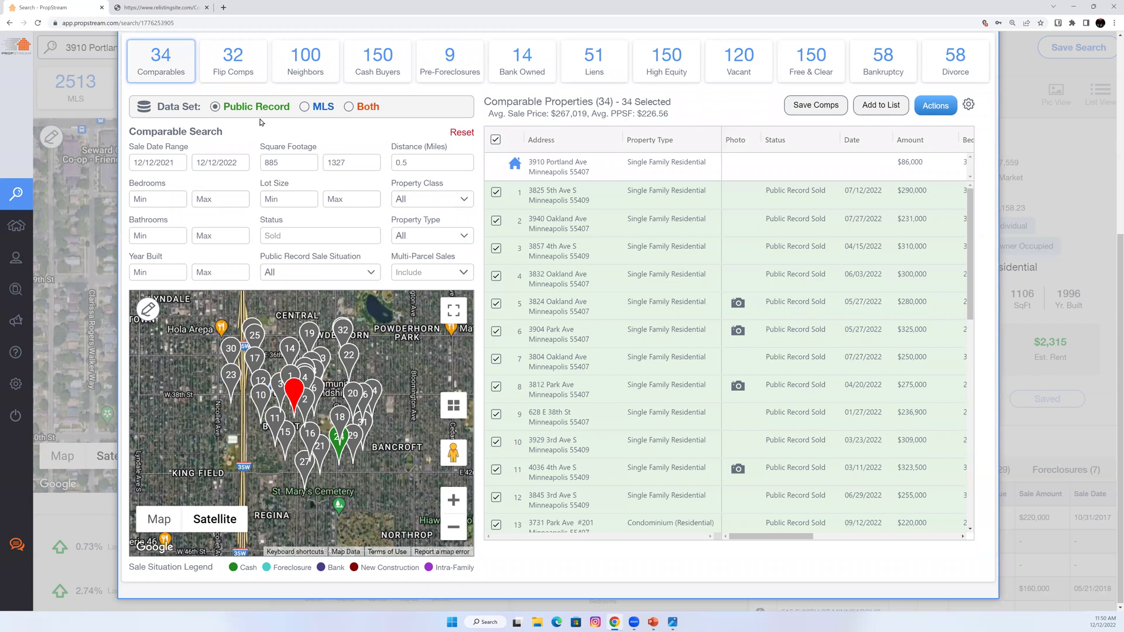
pyautogui.click(313, 110)
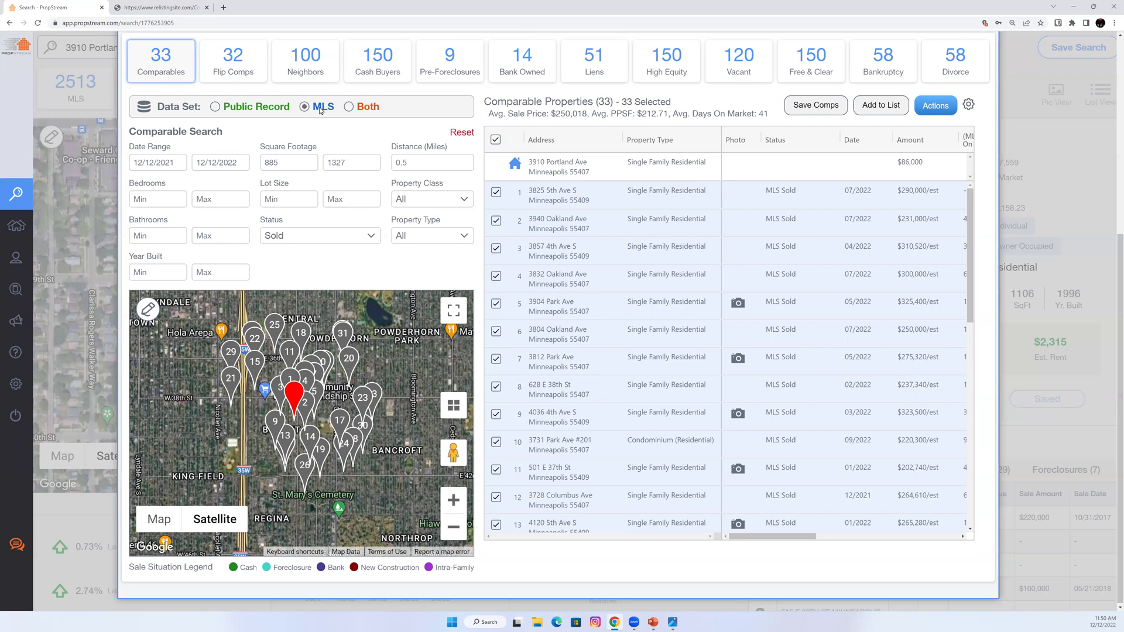
pyautogui.click(739, 304)
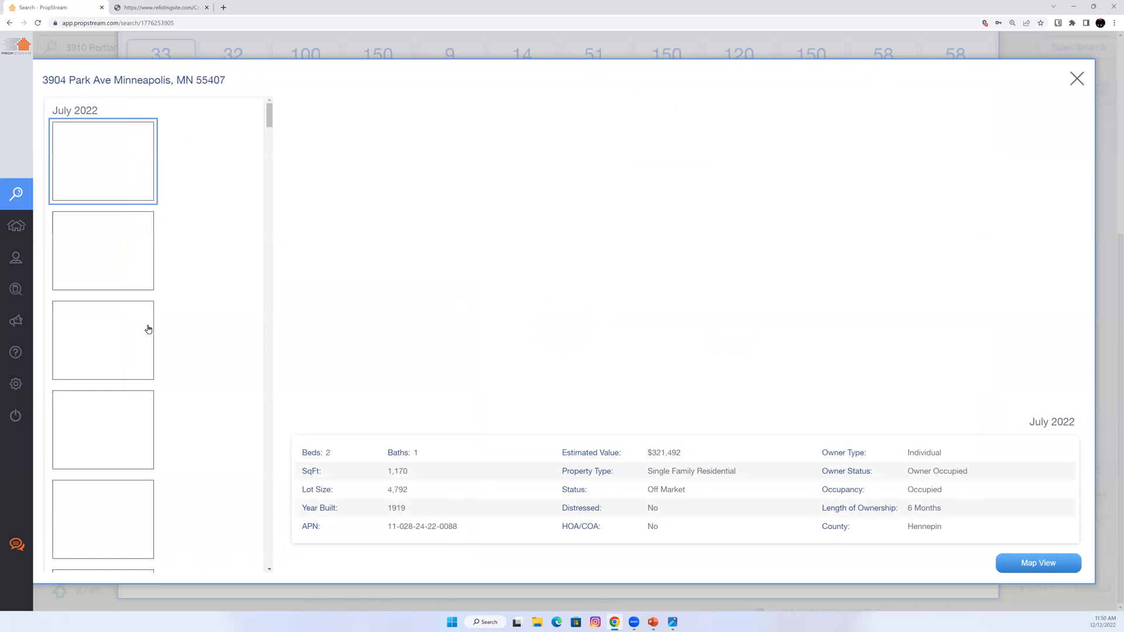
pyautogui.scroll(-5, 146, 342)
pyautogui.click(138, 396)
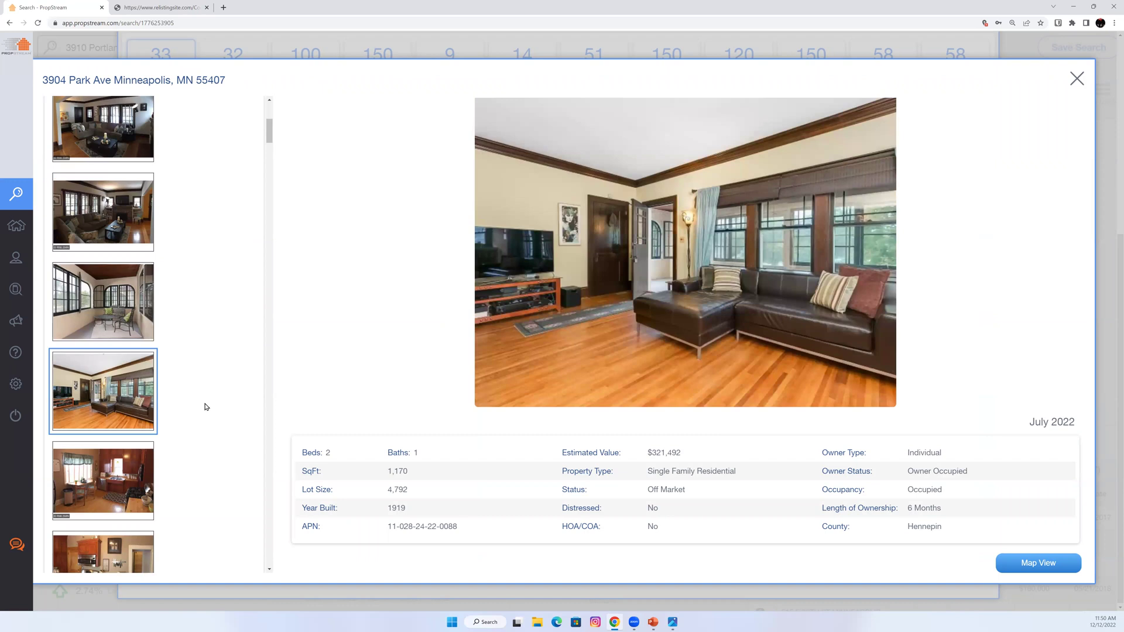
pyautogui.scroll(-2, 205, 407)
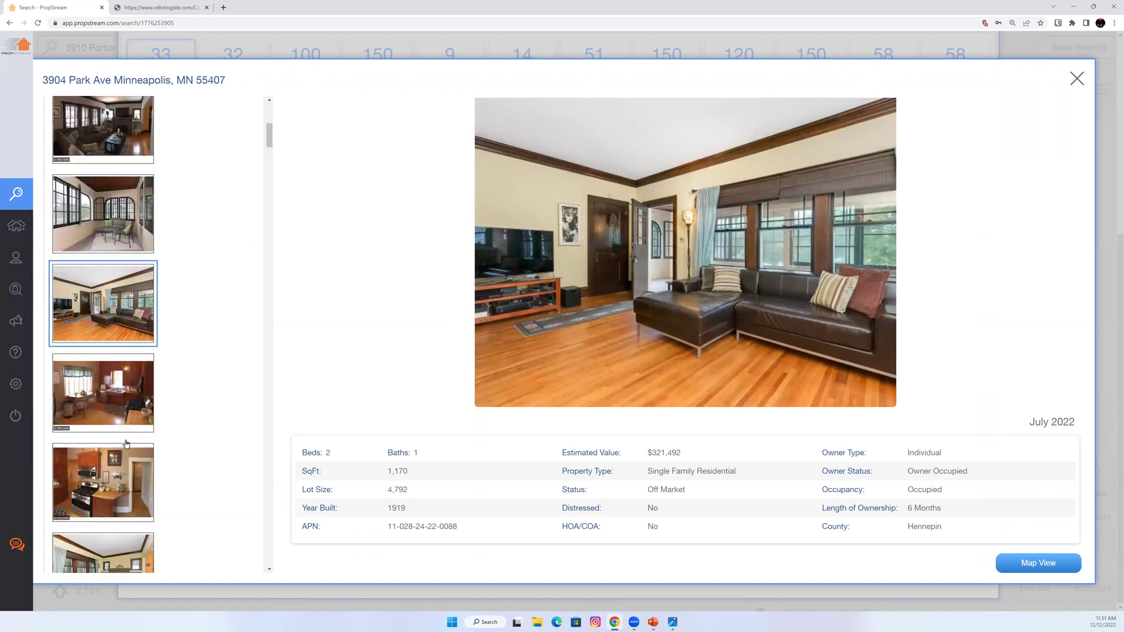
pyautogui.click(109, 455)
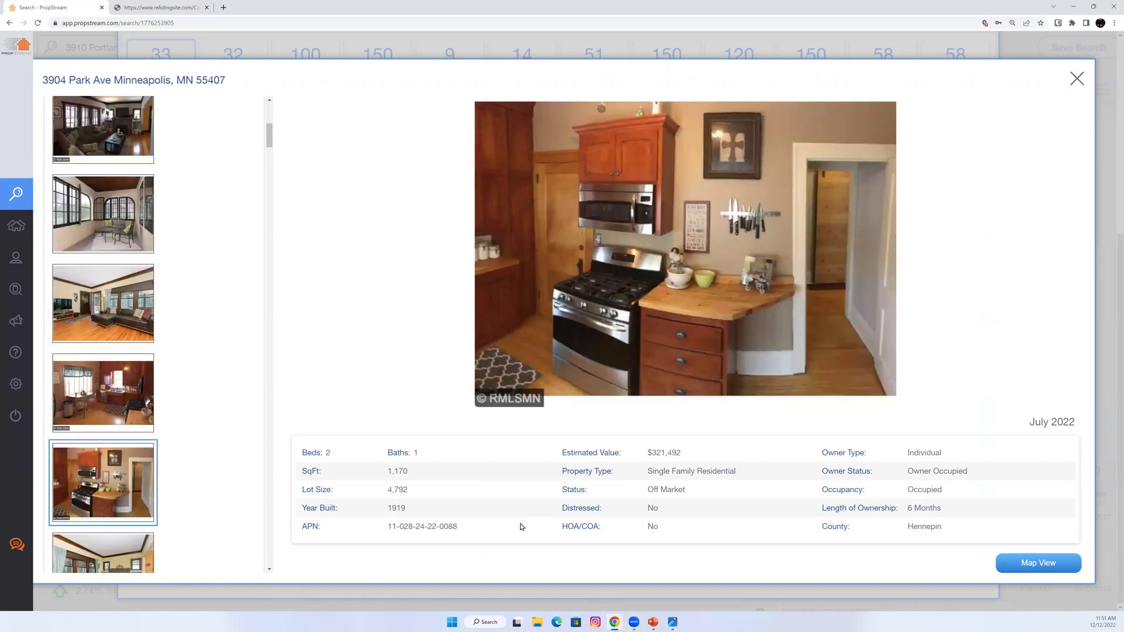
pyautogui.click(1077, 79)
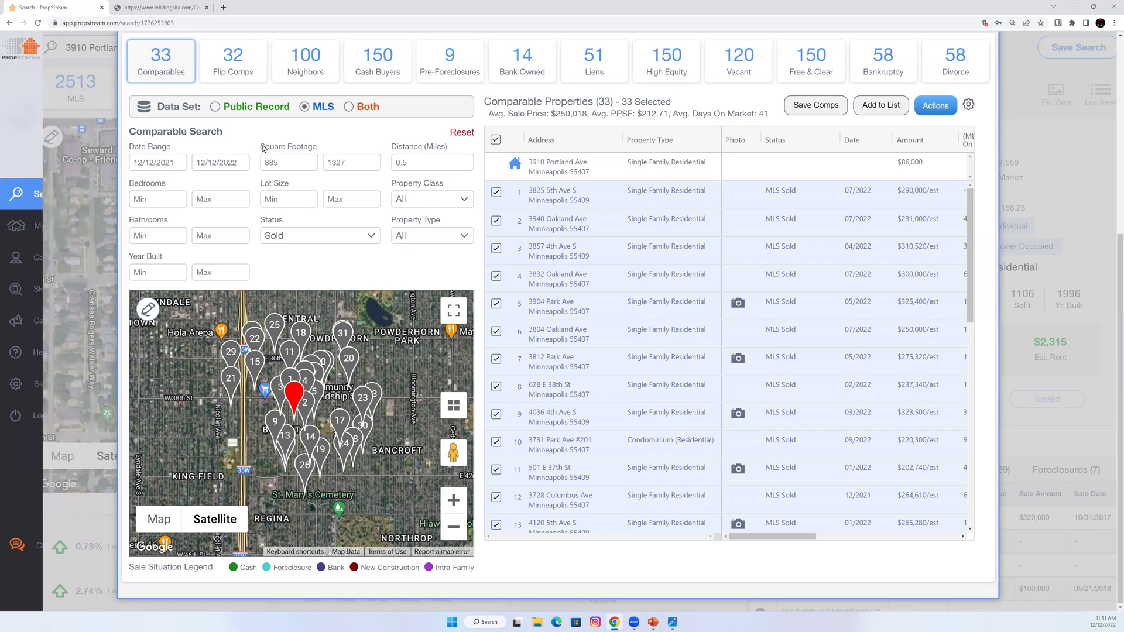
# Set the sale start date to March 1, 2022 with at least 3 beds and 2 baths.
pyautogui.scroll(3, 207, 182)
pyautogui.scroll(2, 207, 182)
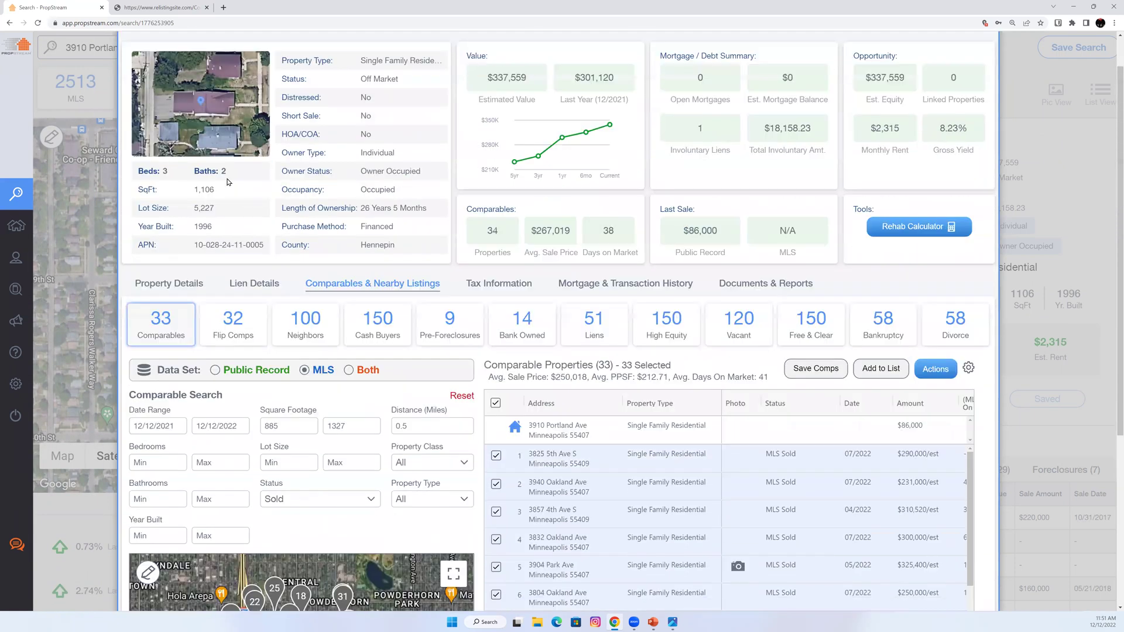
pyautogui.scroll(-2, 154, 325)
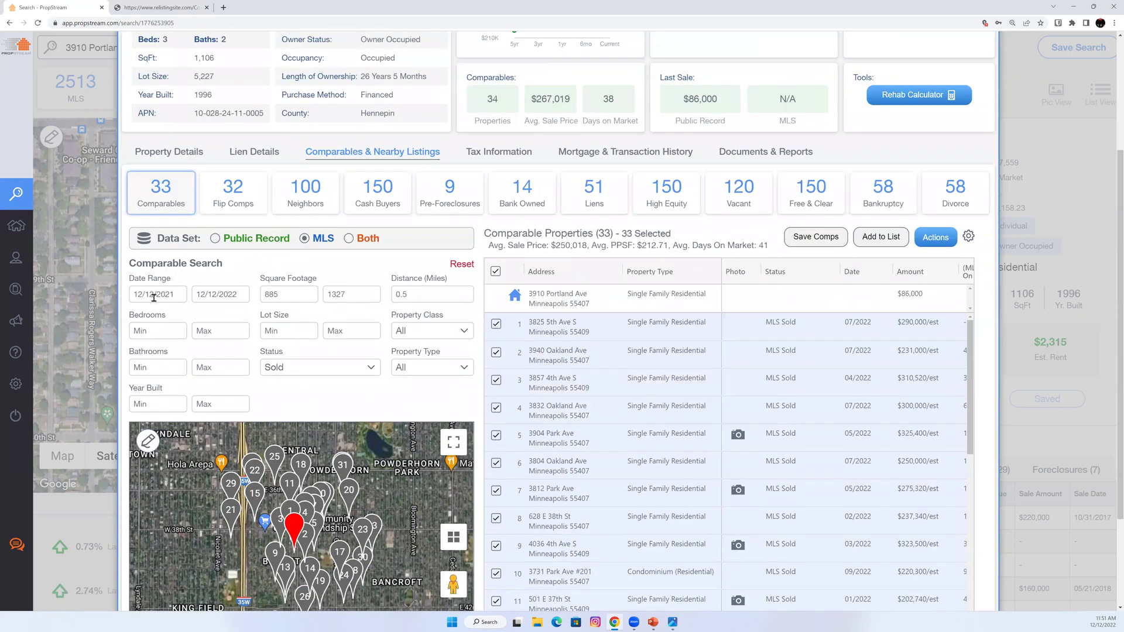
pyautogui.click(157, 299)
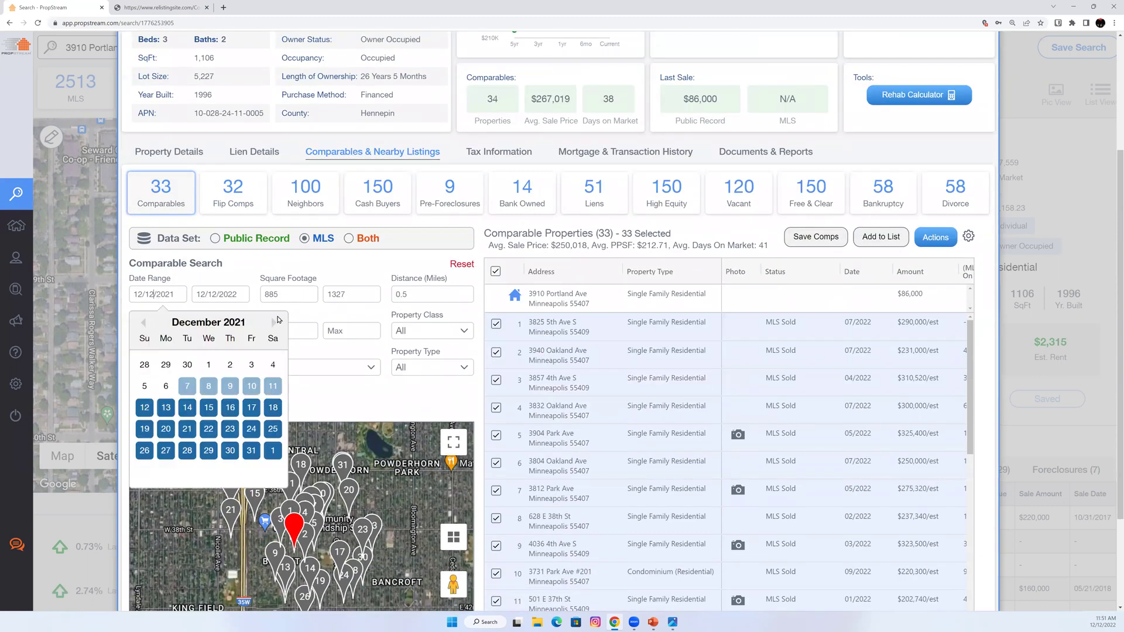
pyautogui.click(274, 323)
pyautogui.click(274, 323)
pyautogui.click(274, 323)
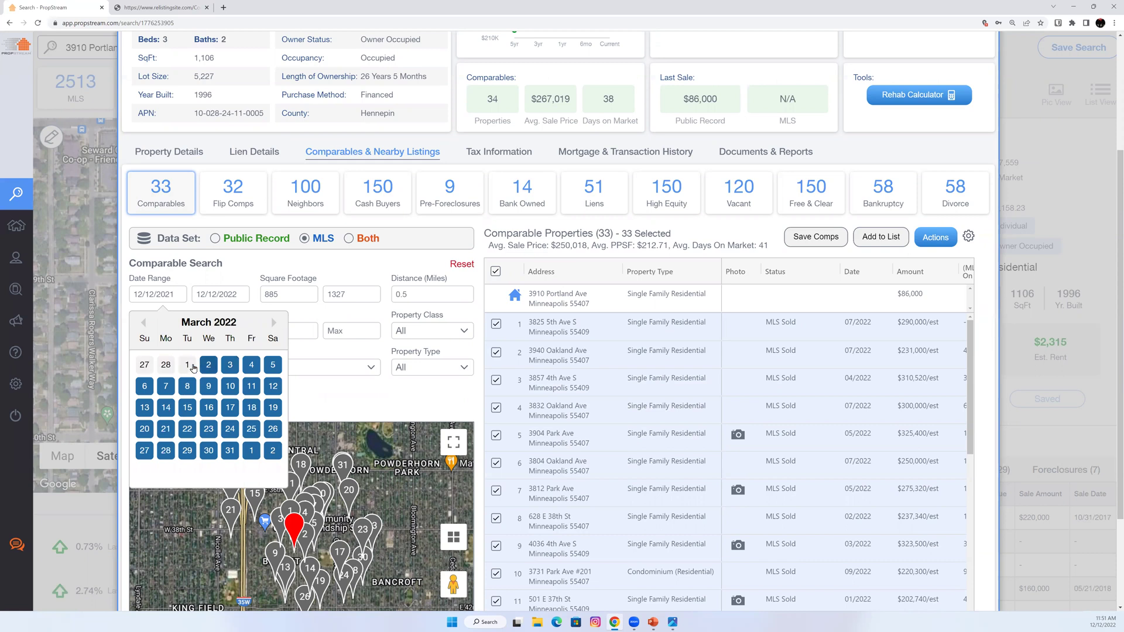
pyautogui.click(191, 365)
pyautogui.click(164, 334)
pyautogui.write('3')
pyautogui.click(176, 365)
pyautogui.write('2')
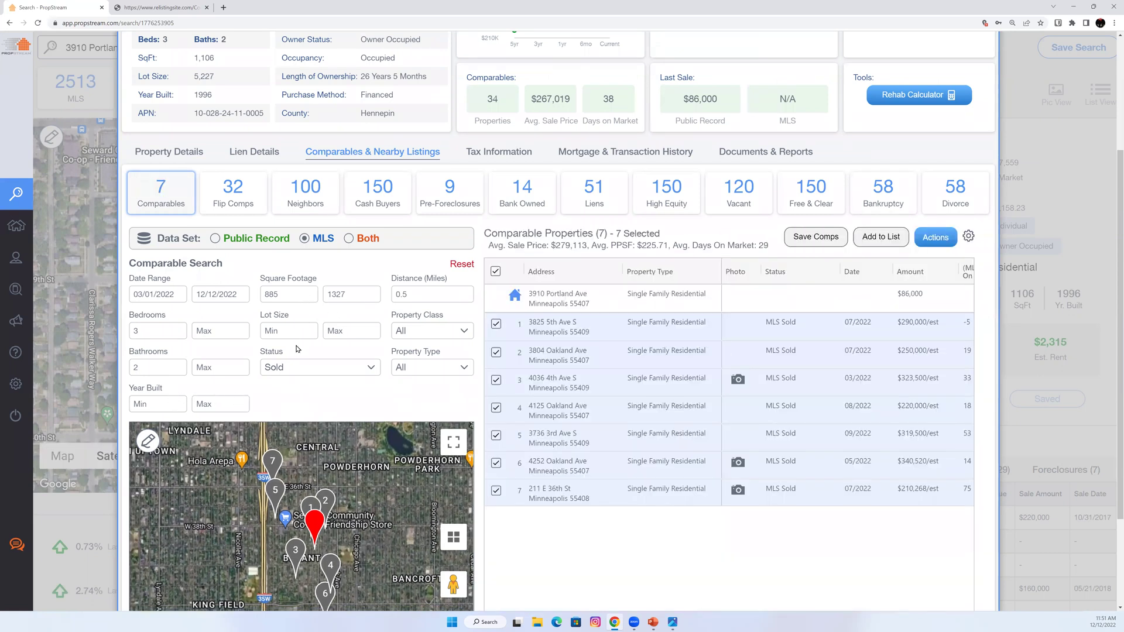
# Keep Sold status and limit comps to the Residential class, Single Family property type.
pyautogui.click(302, 371)
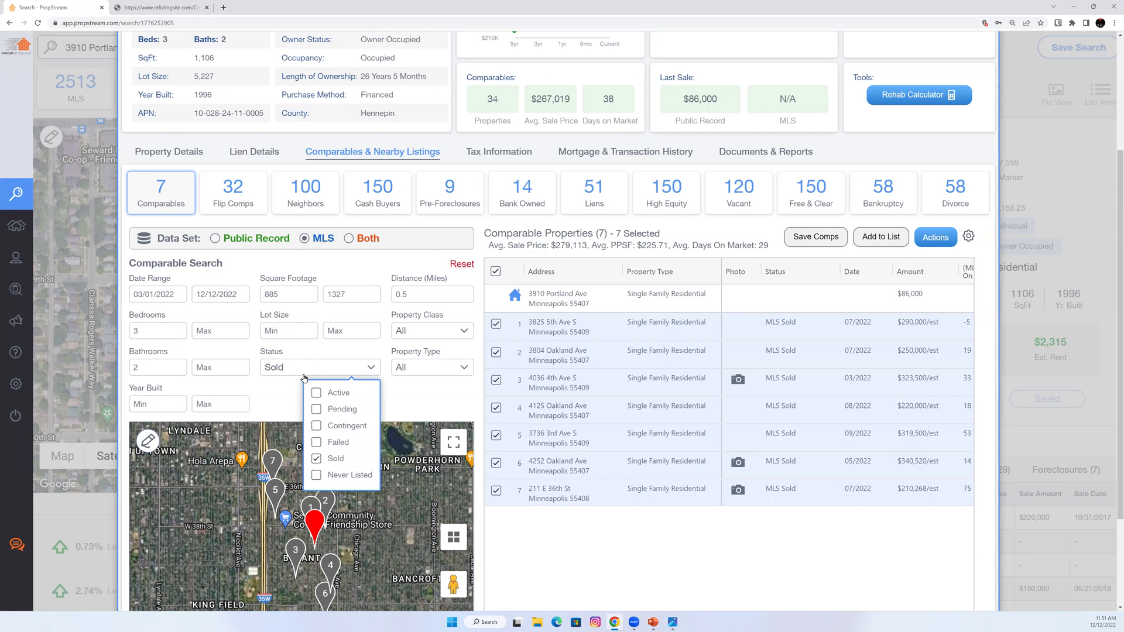
pyautogui.click(411, 405)
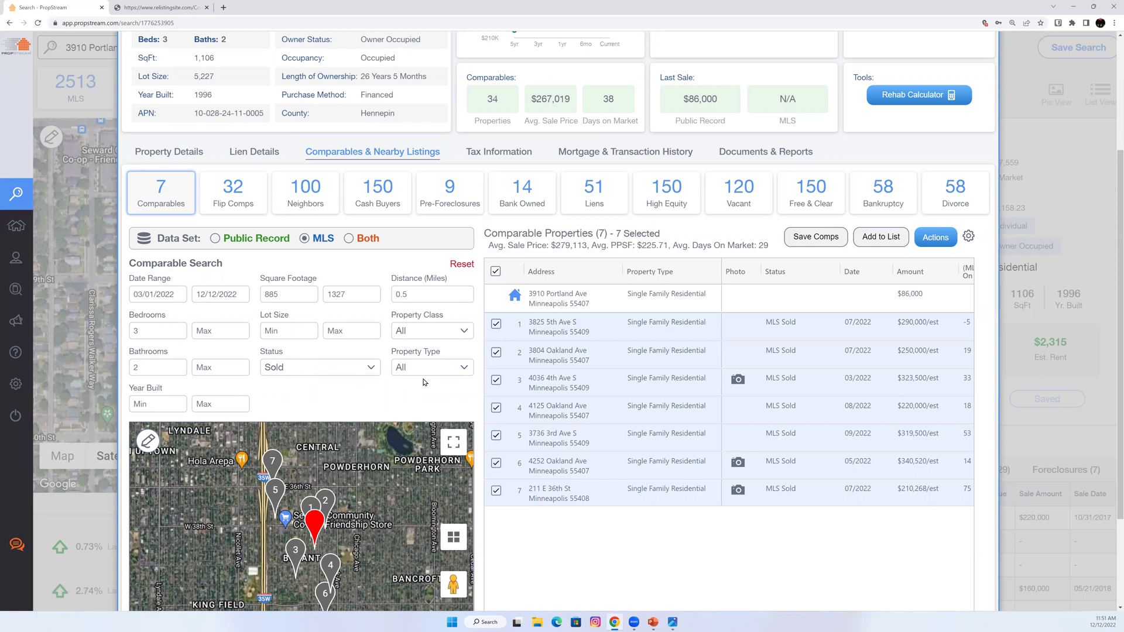
pyautogui.click(449, 294)
pyautogui.click(432, 333)
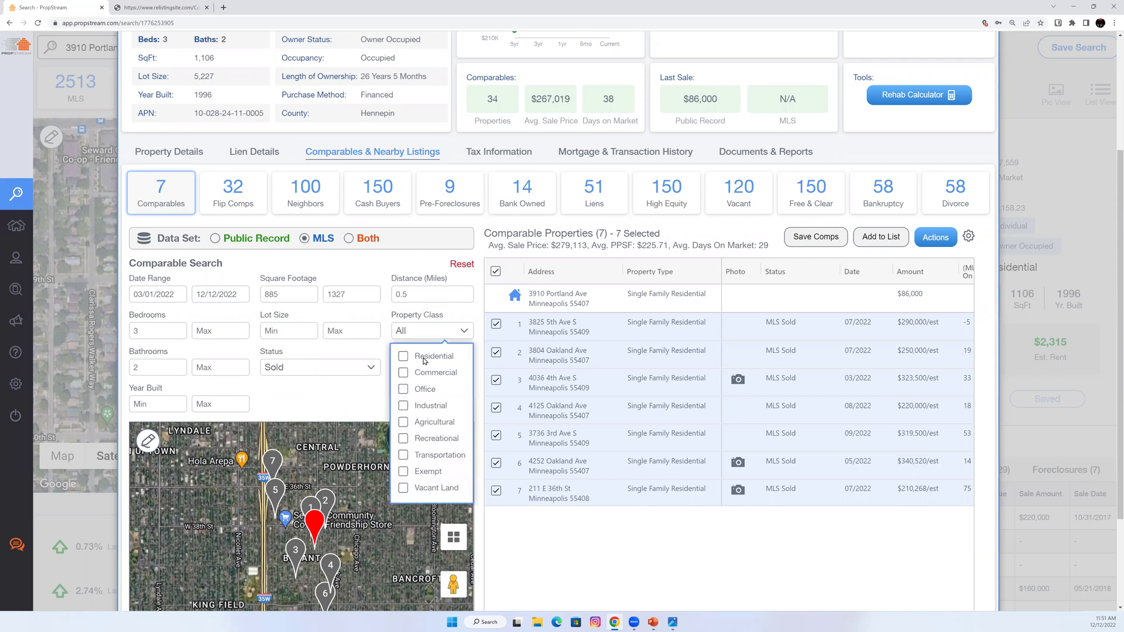
pyautogui.click(425, 357)
pyautogui.click(417, 368)
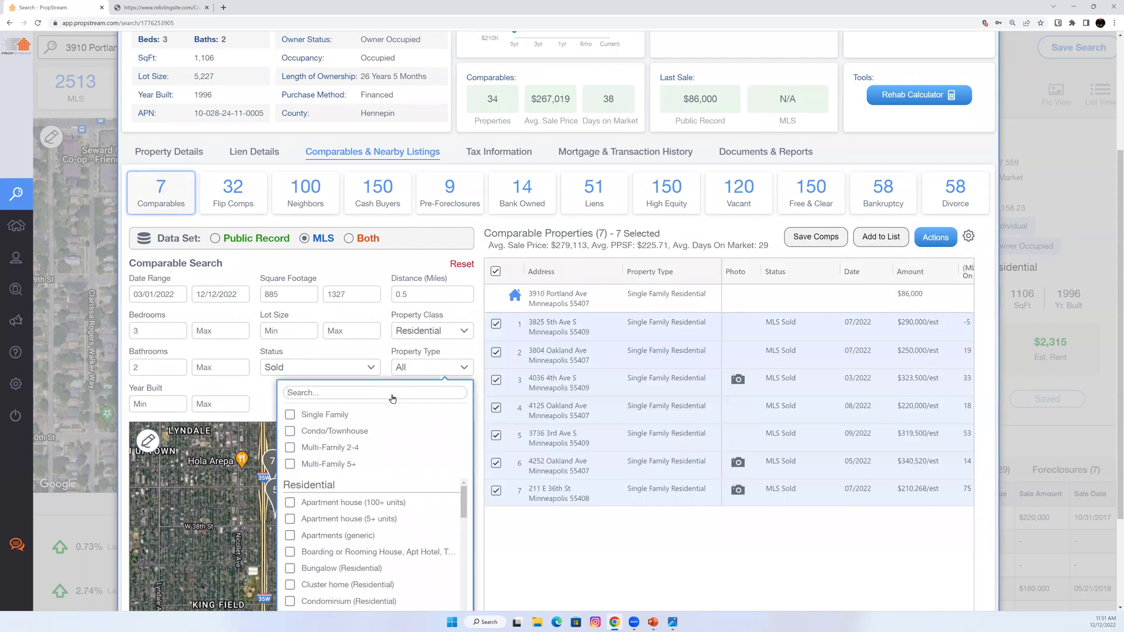
pyautogui.click(328, 415)
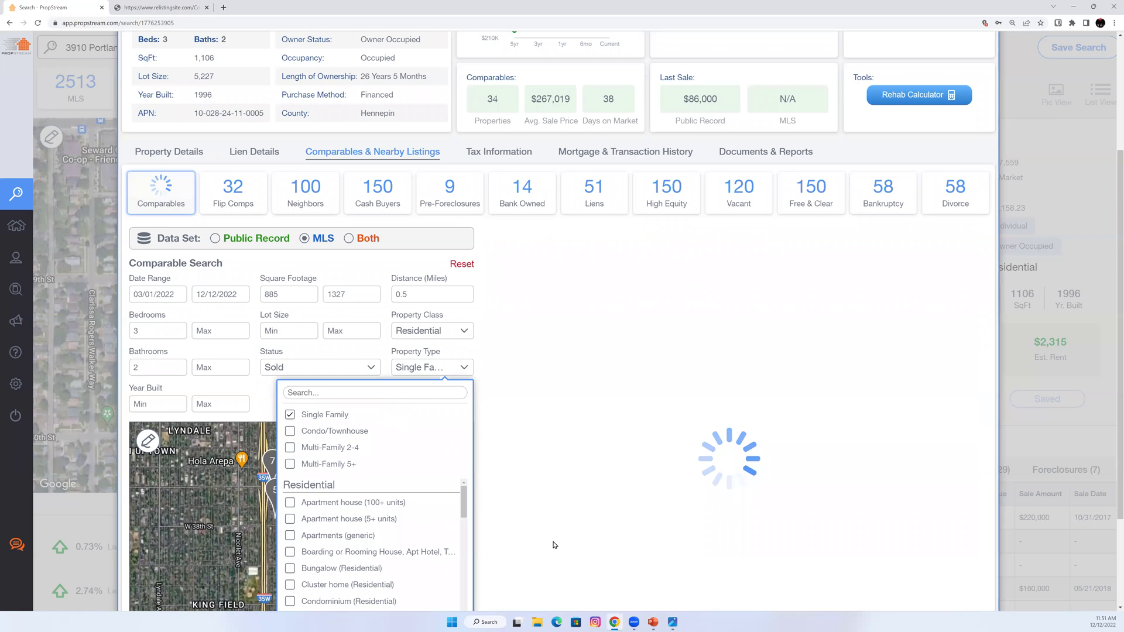
pyautogui.click(548, 522)
pyautogui.scroll(-2, 582, 209)
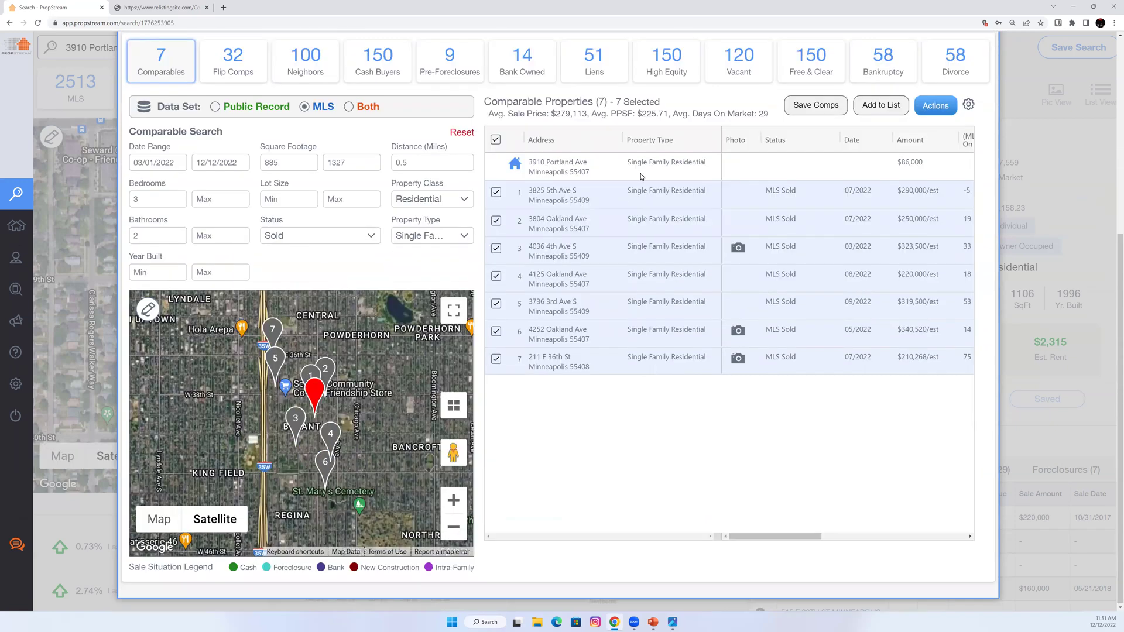
pyautogui.moveTo(763, 537); pyautogui.dragTo(848, 537)
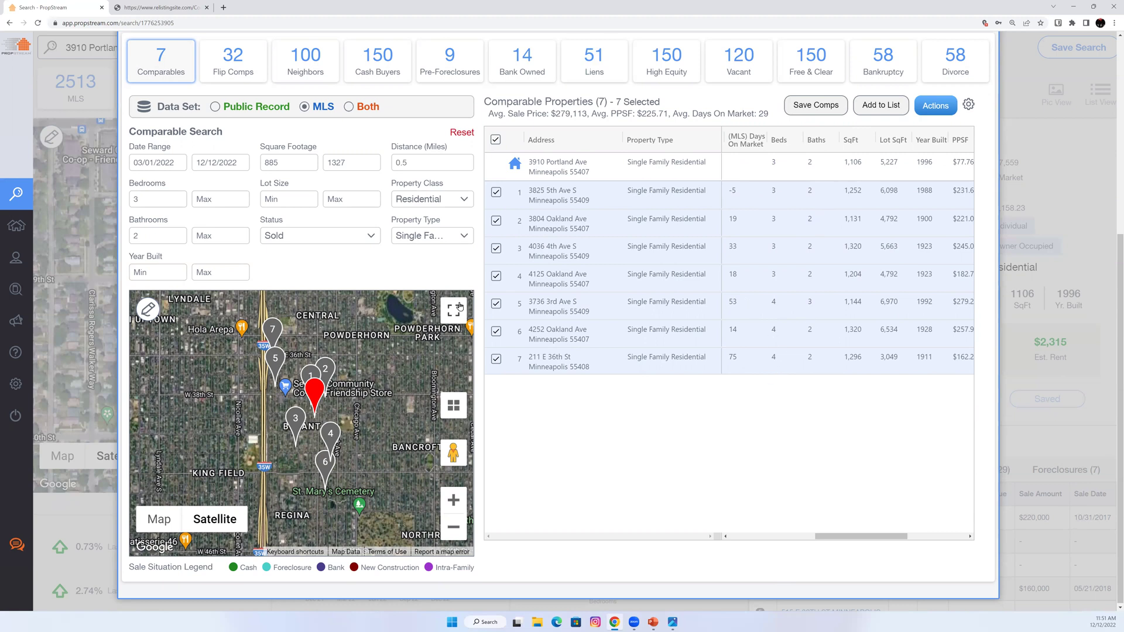
pyautogui.click(496, 303)
pyautogui.click(495, 331)
pyautogui.click(496, 359)
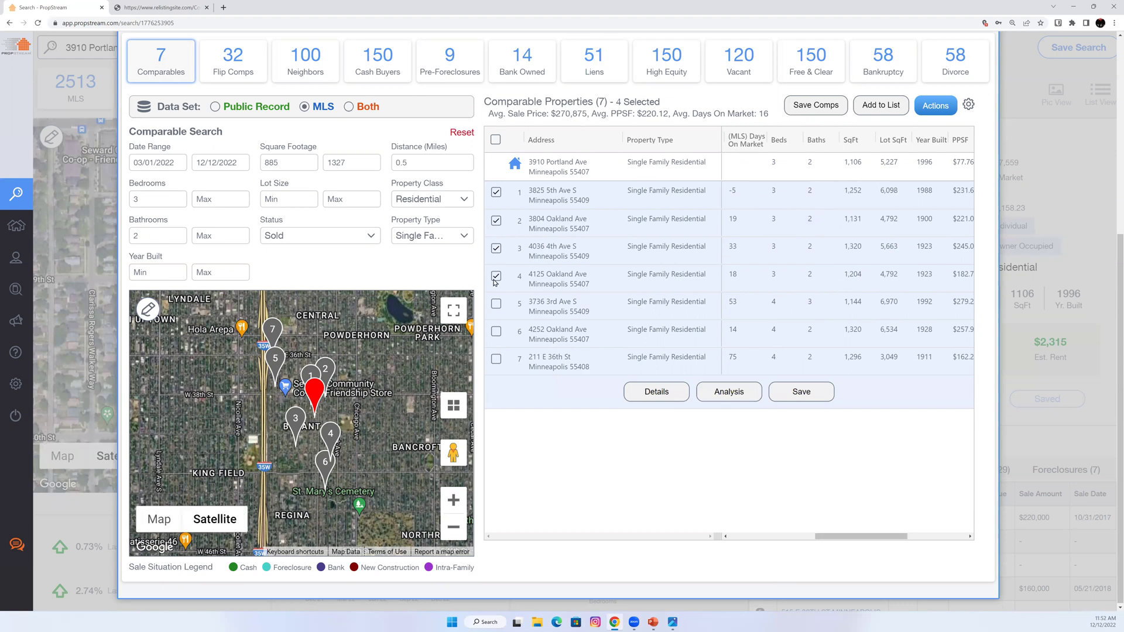
# Highlight the 4 Selected average, the $267,019 overall average and average price per square foot.
pyautogui.moveTo(487, 108); pyautogui.dragTo(586, 111)
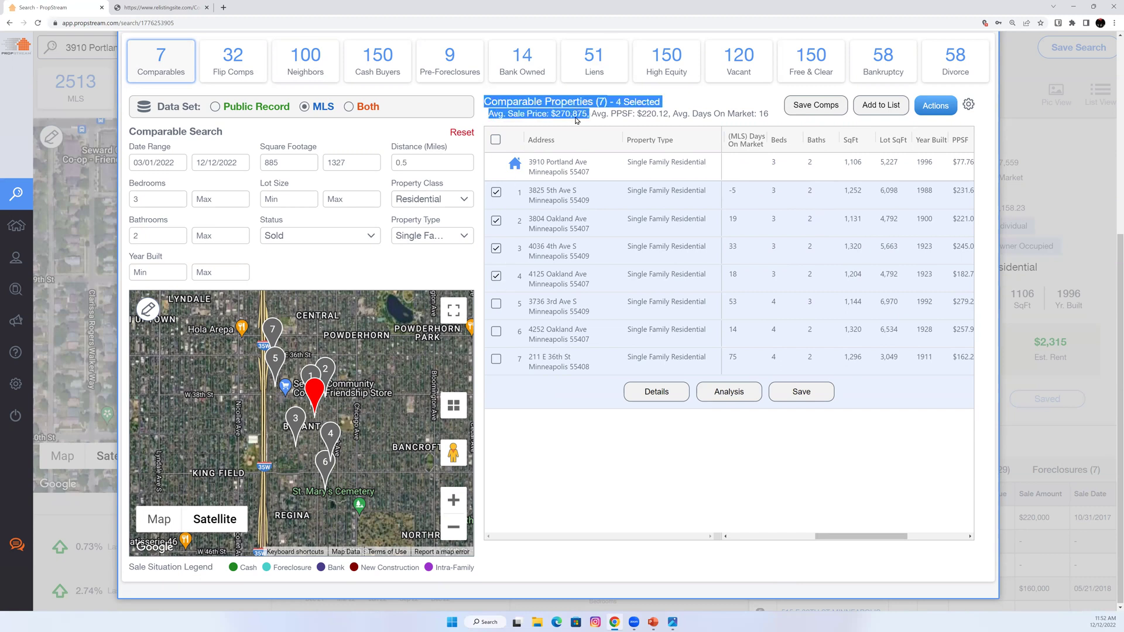
pyautogui.scroll(3, 580, 120)
pyautogui.click(536, 143)
pyautogui.moveTo(532, 144); pyautogui.dragTo(569, 145)
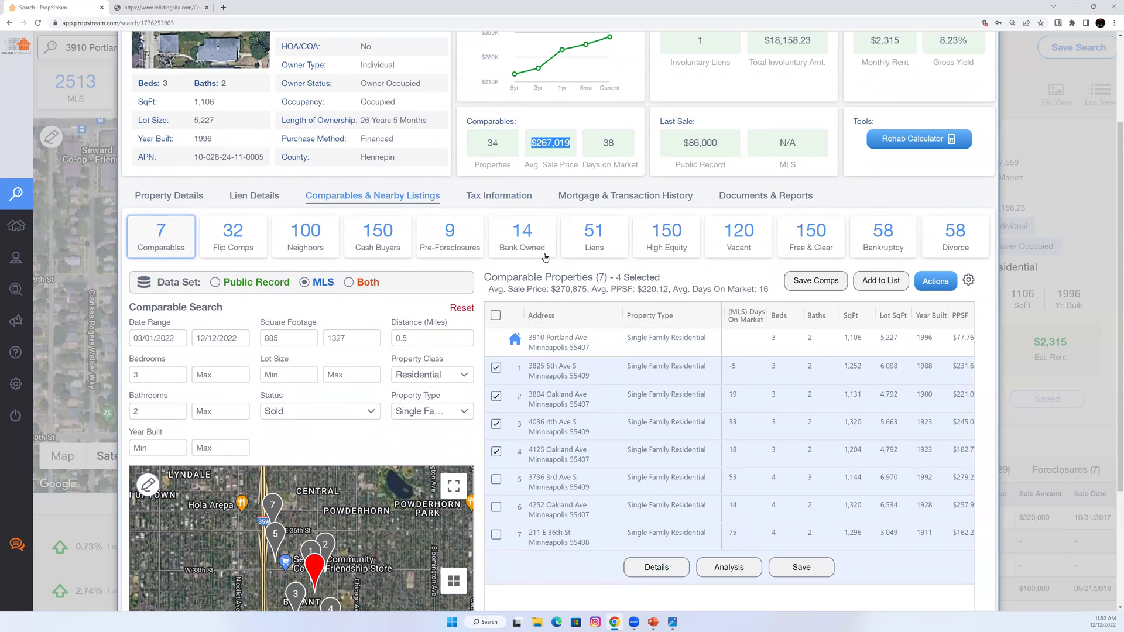
pyautogui.click(555, 299)
pyautogui.moveTo(555, 299); pyautogui.dragTo(588, 290)
pyautogui.scroll(3, 542, 193)
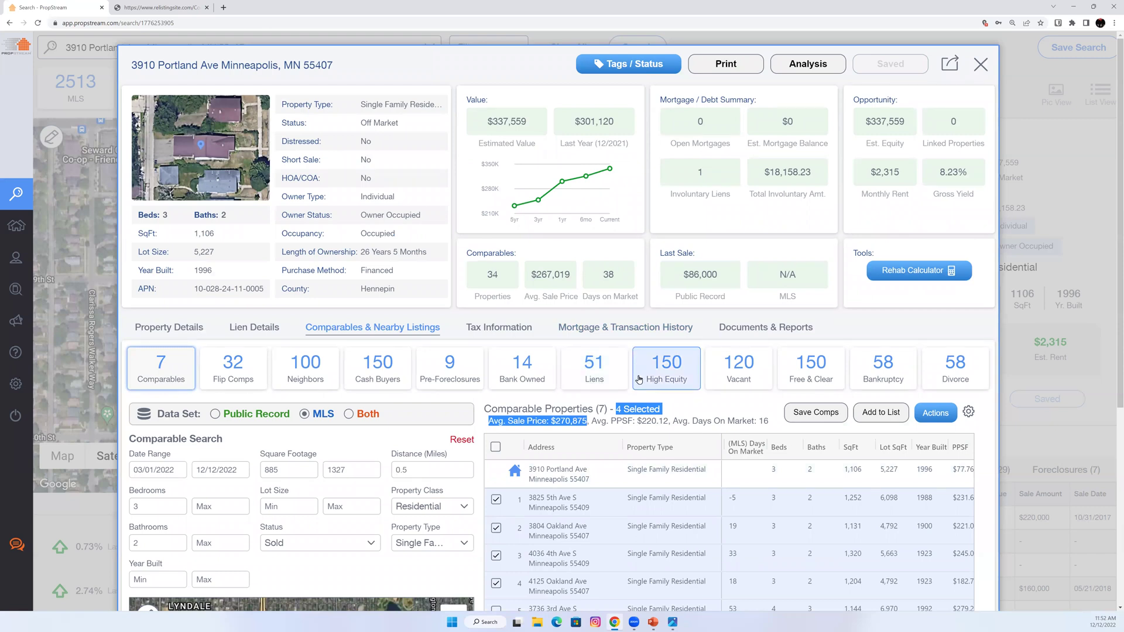
pyautogui.scroll(-2, 649, 391)
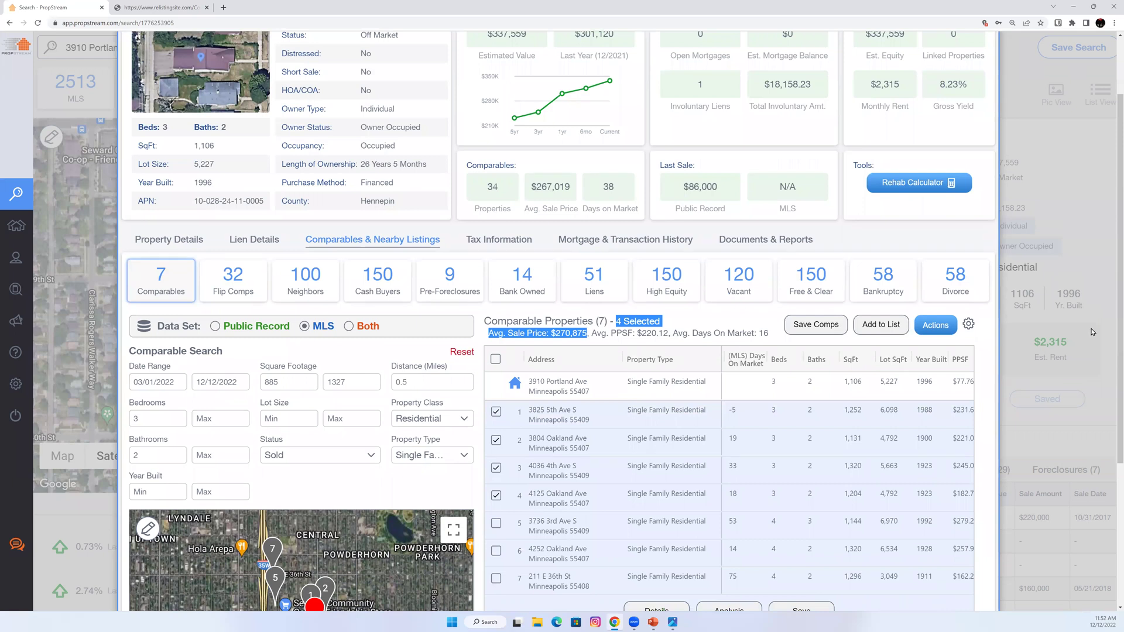
# Generate the comp report for the four comps and open mls_comp_20221212_115234.pdf.
pyautogui.click(936, 327)
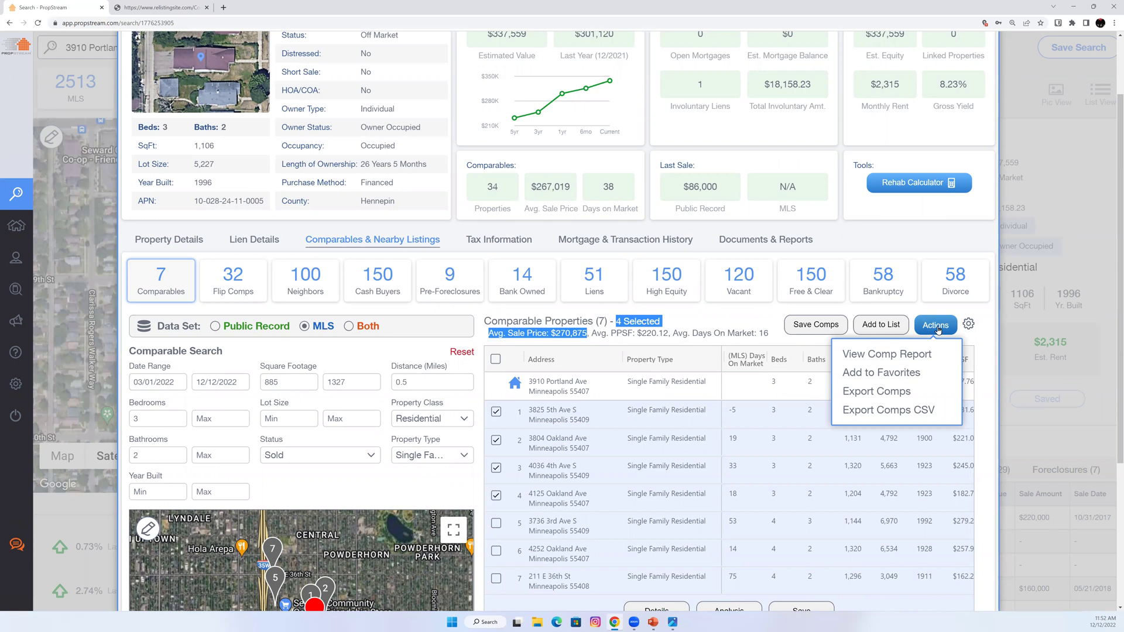
pyautogui.click(868, 355)
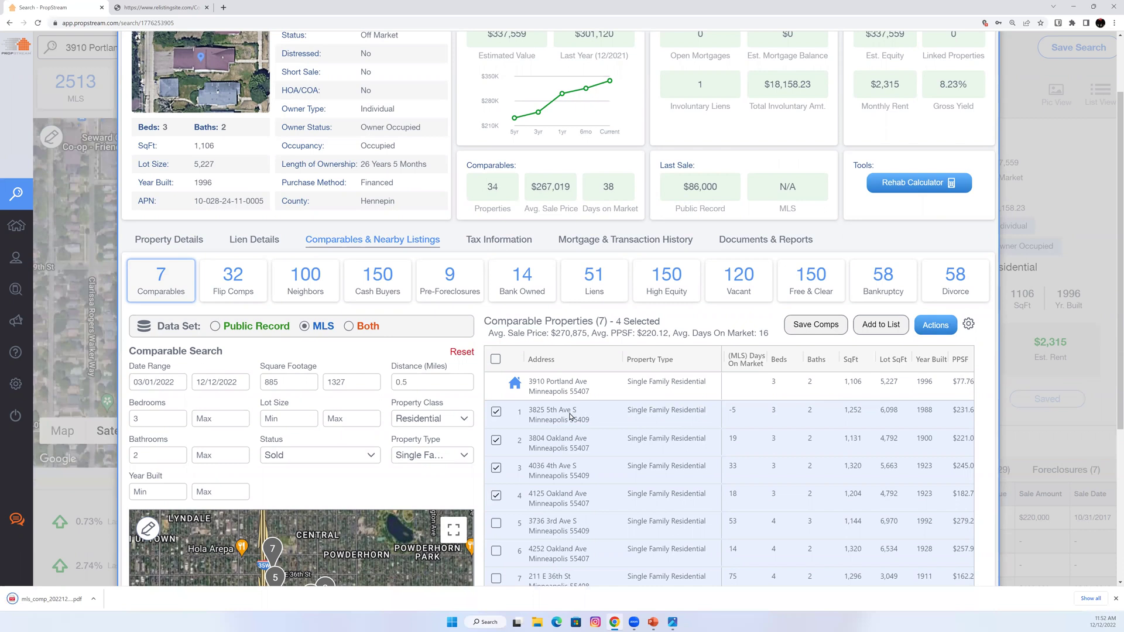
pyautogui.scroll(2, 275, 275)
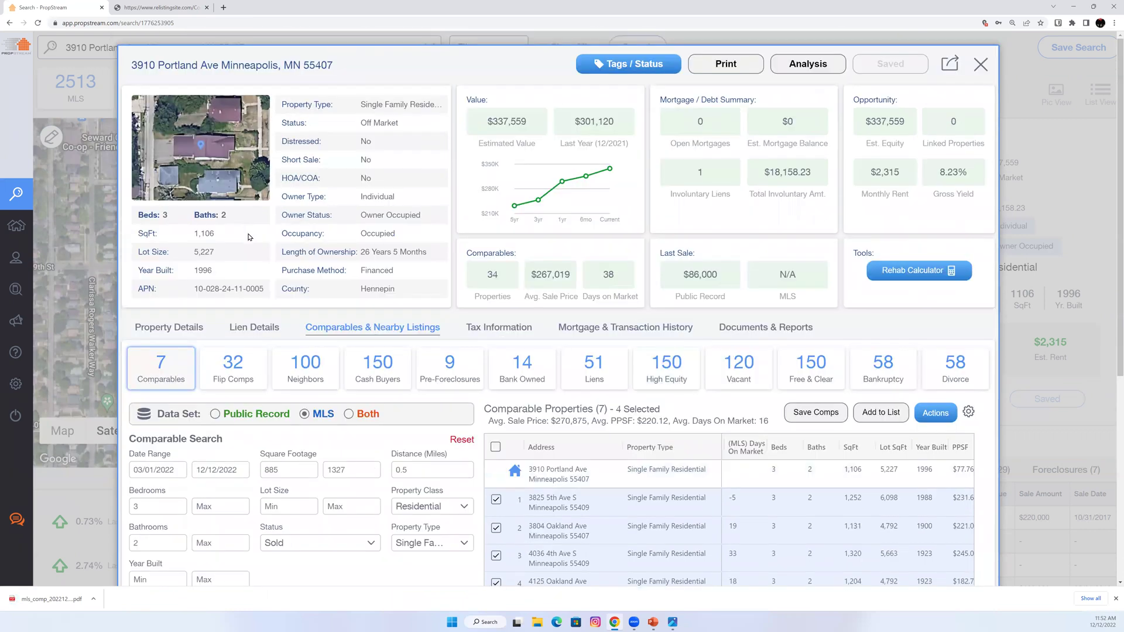
pyautogui.scroll(-2, 1047, 457)
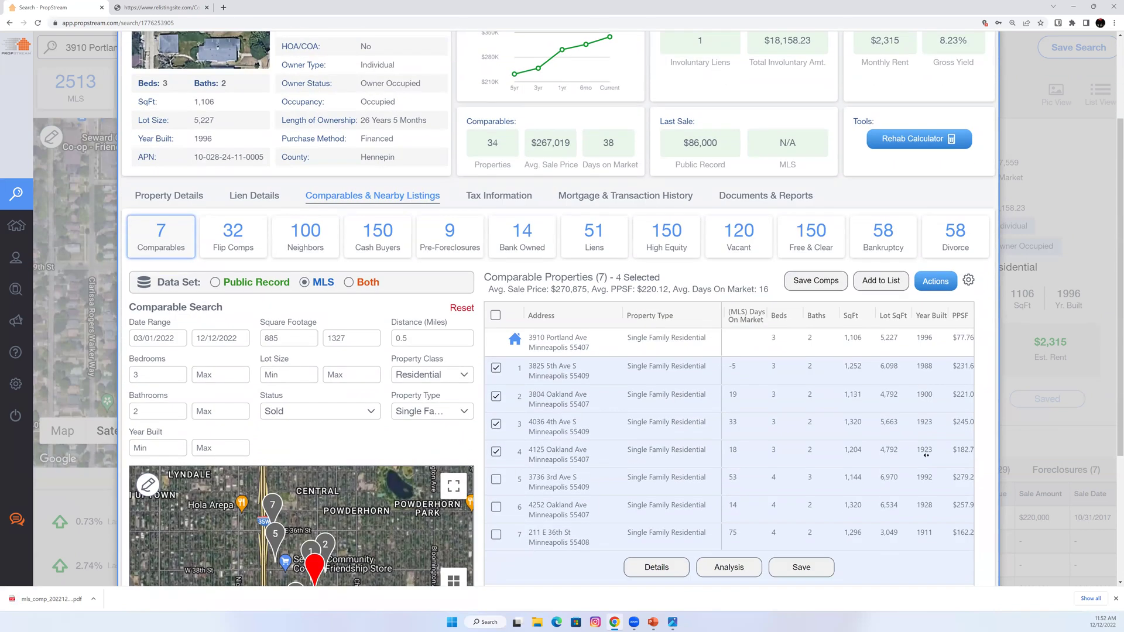
pyautogui.scroll(1, 874, 449)
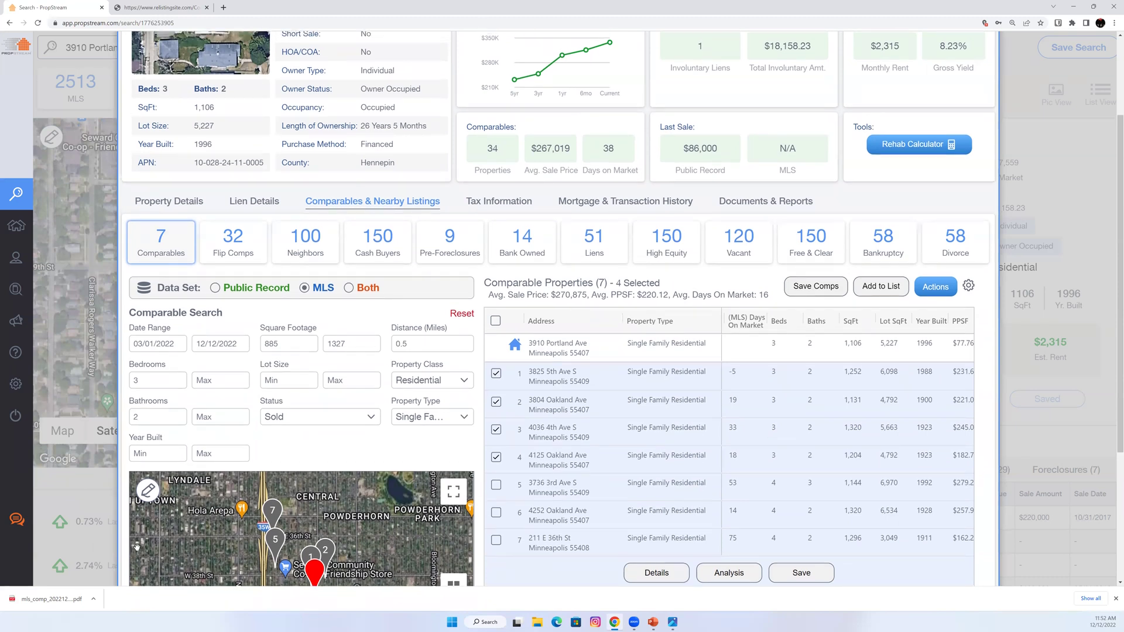
pyautogui.click(77, 602)
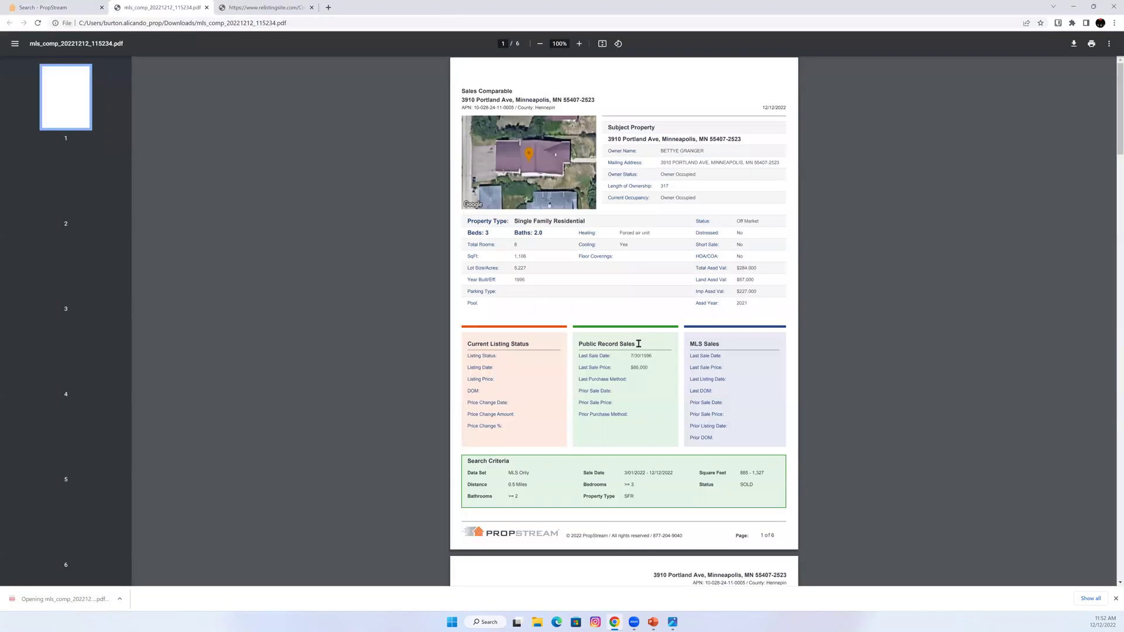
# Zoom the report to 150% and review the subject's owner name and the MLS search criteria.
pyautogui.click(579, 44)
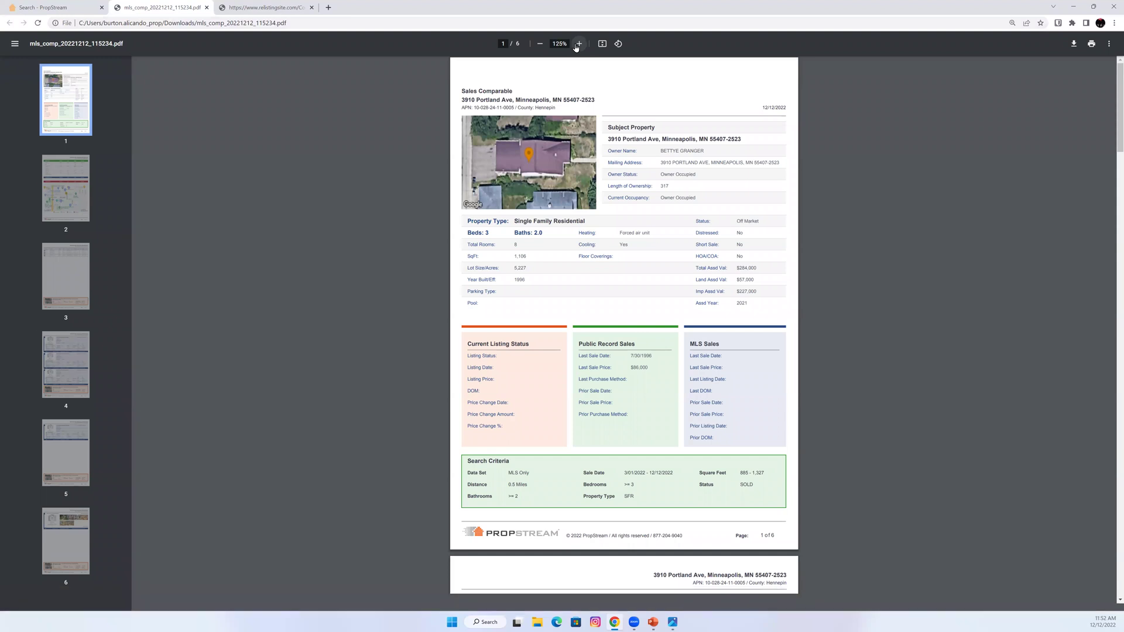
pyautogui.click(579, 43)
pyautogui.click(579, 44)
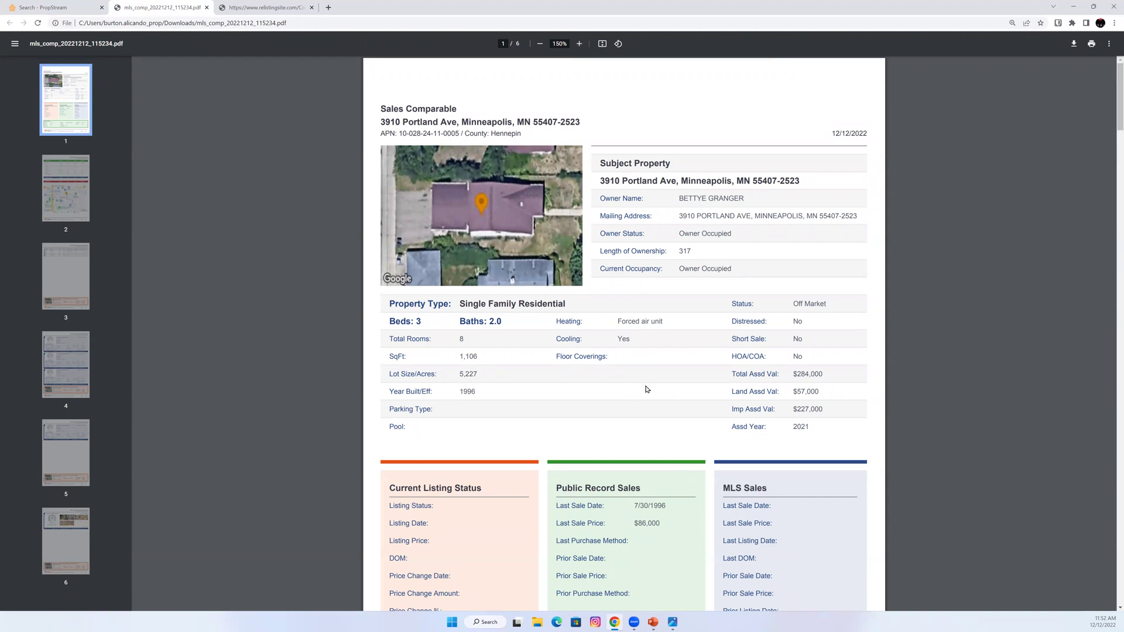
pyautogui.moveTo(678, 199); pyautogui.dragTo(756, 200)
pyautogui.scroll(-3, 614, 408)
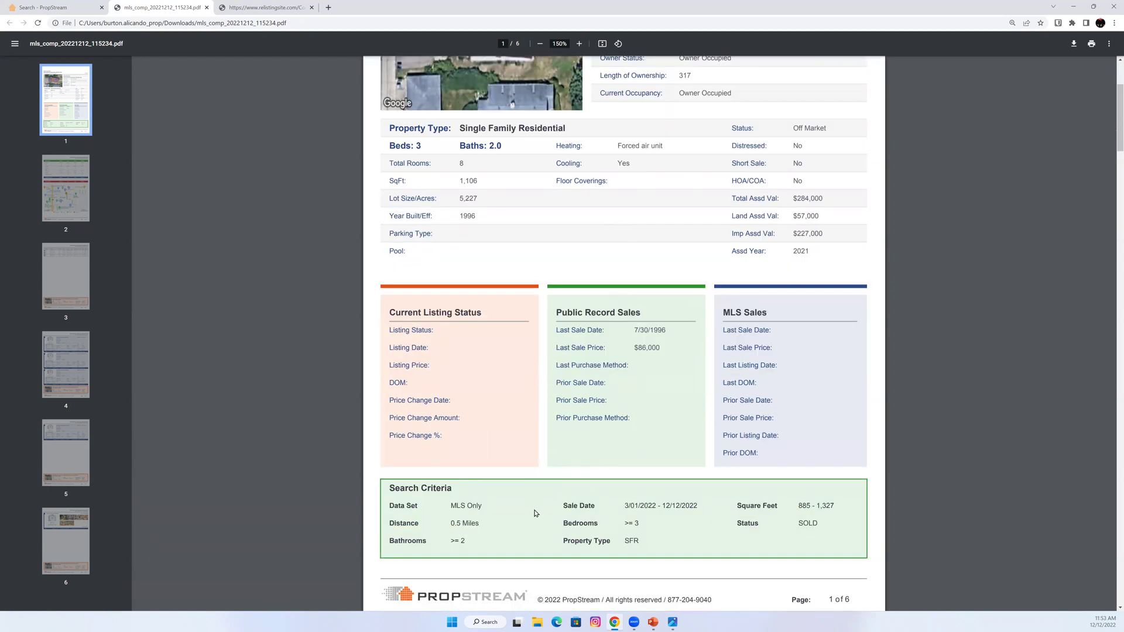
pyautogui.scroll(-1, 439, 492)
pyautogui.moveTo(671, 511); pyautogui.dragTo(695, 524)
pyautogui.click(685, 508)
pyautogui.doubleClick(458, 462)
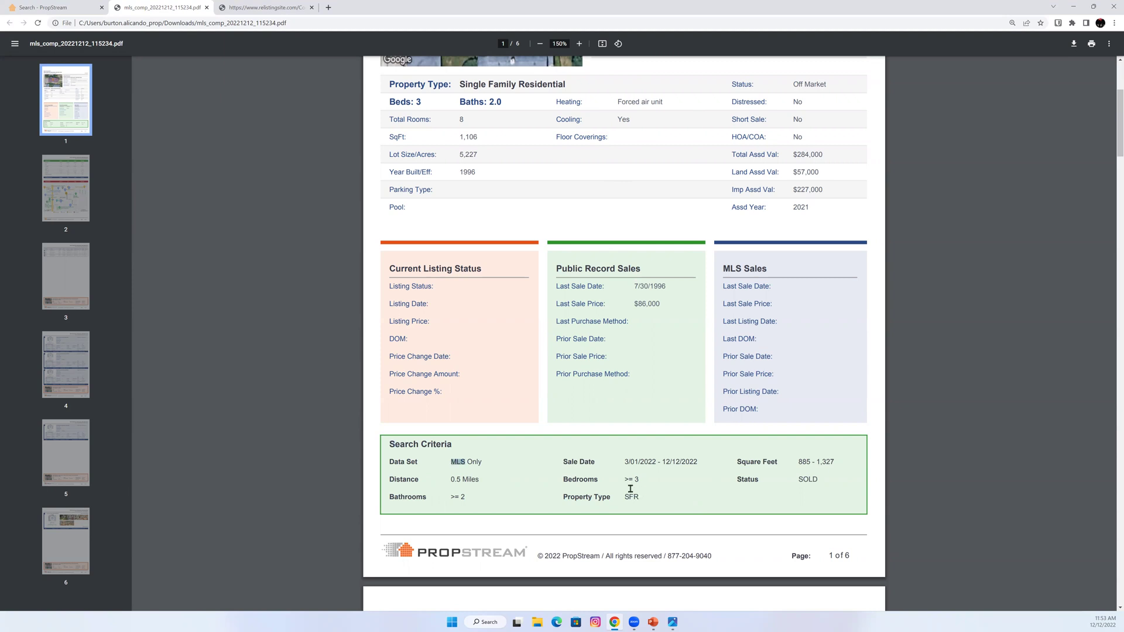
# Highlight Sold Comps prices $220,000, $323,500, $270,875 average and 1,320 sq ft, then reach page 3.
pyautogui.scroll(-5, 626, 490)
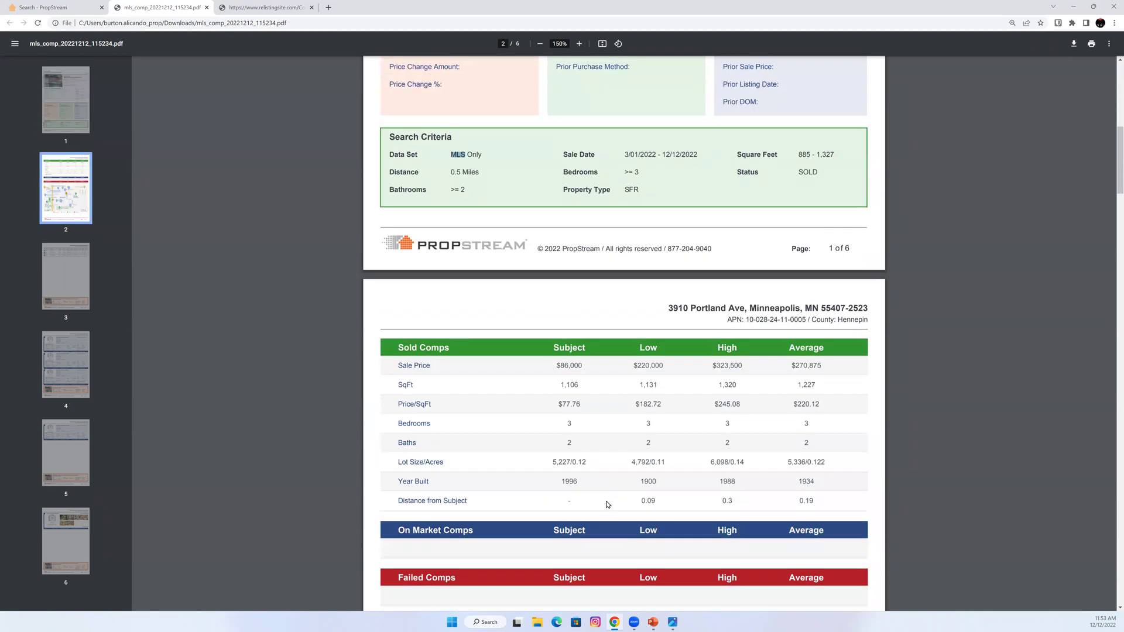
pyautogui.scroll(-1, 638, 272)
pyautogui.doubleClick(640, 276)
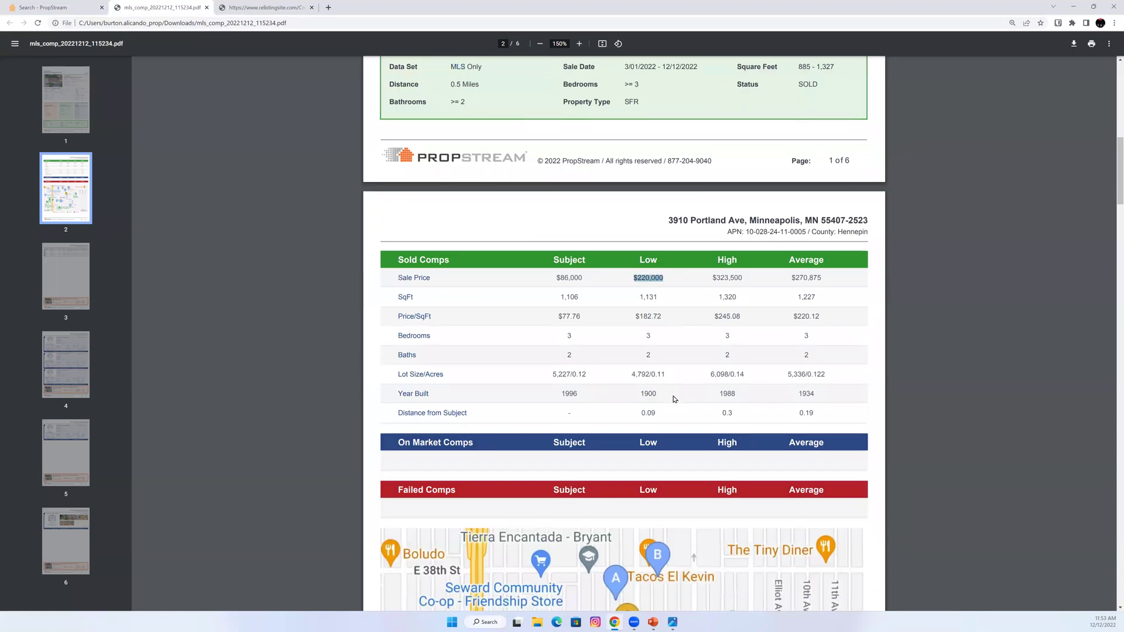
pyautogui.moveTo(713, 279); pyautogui.dragTo(745, 282)
pyautogui.moveTo(824, 279); pyautogui.dragTo(789, 286)
pyautogui.doubleClick(715, 279)
pyautogui.doubleClick(730, 297)
pyautogui.click(746, 393)
pyautogui.scroll(-2, 679, 384)
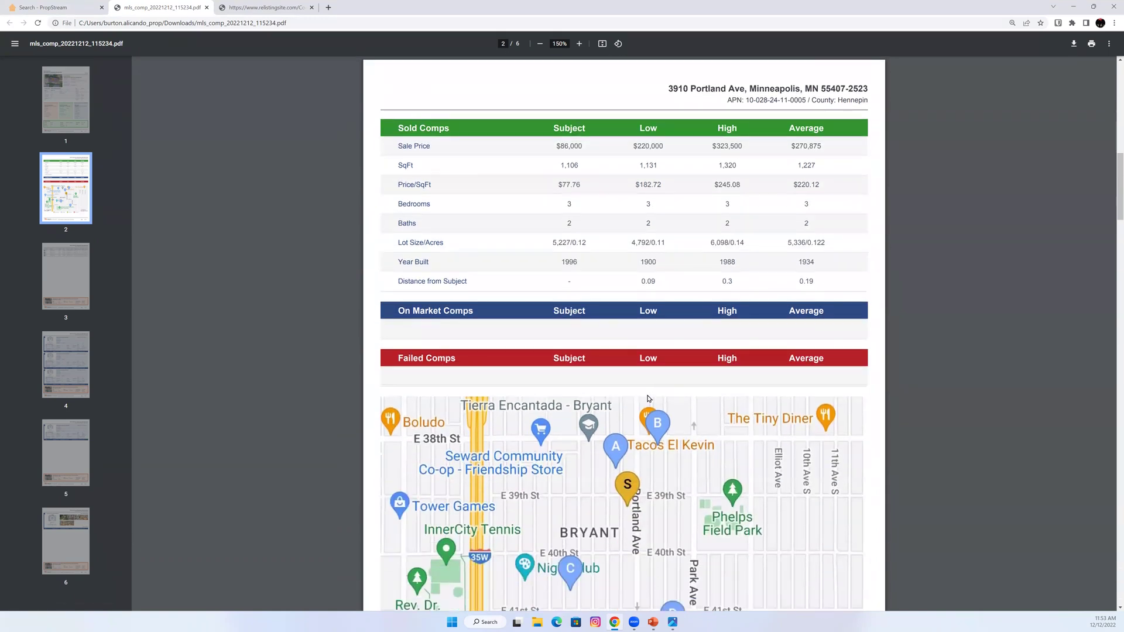
pyautogui.scroll(-2, 643, 396)
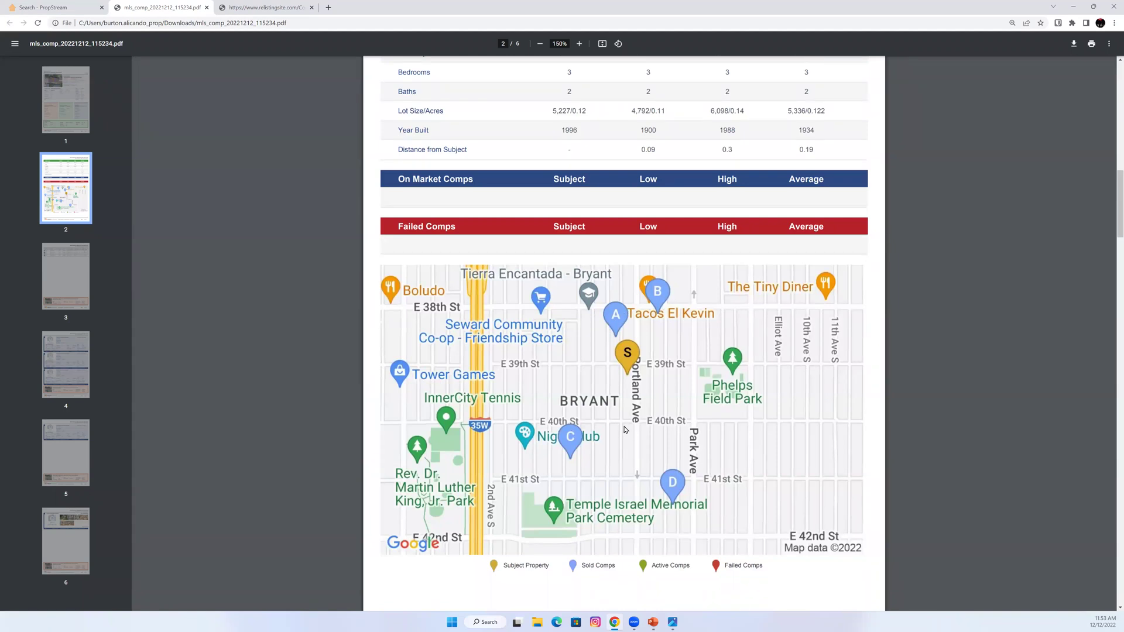
pyautogui.scroll(-8, 625, 429)
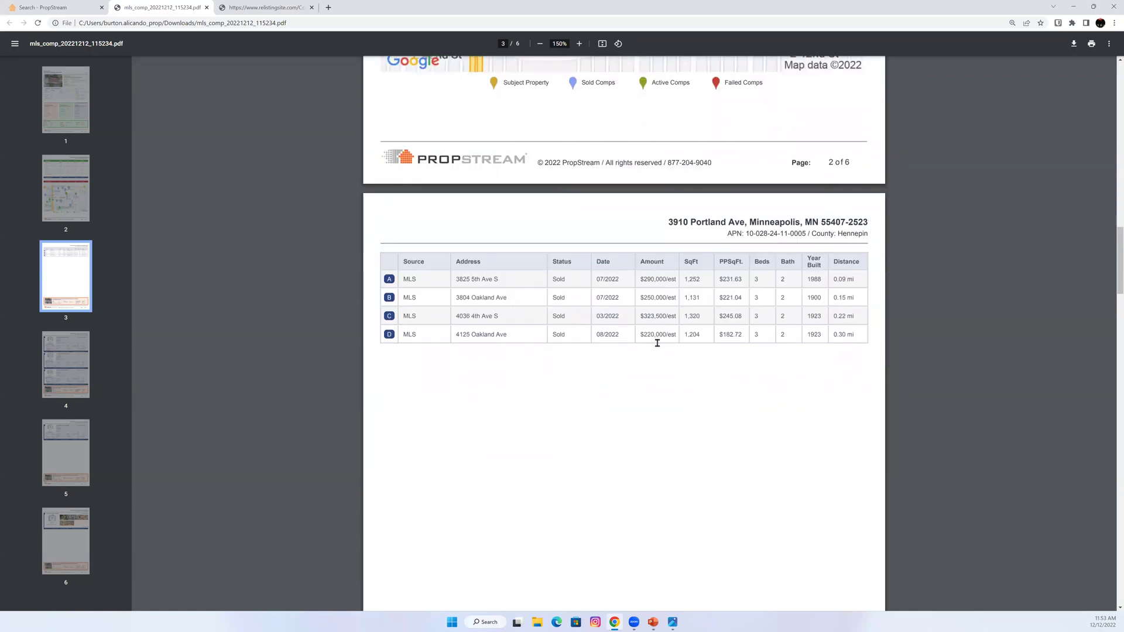
pyautogui.scroll(-8, 650, 396)
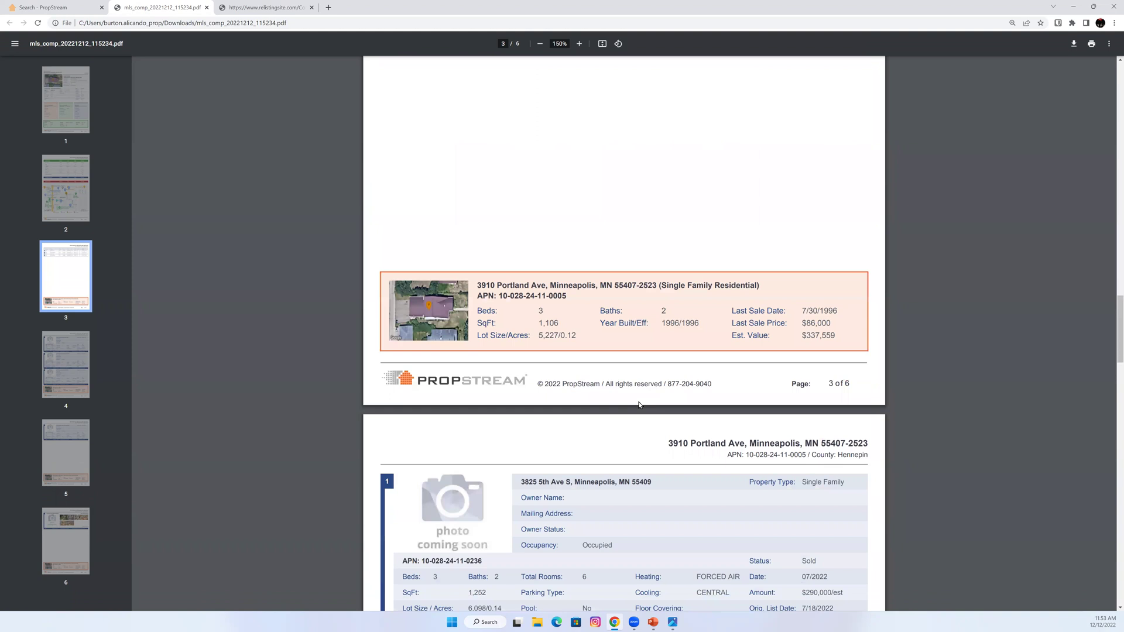
pyautogui.scroll(-9, 638, 404)
pyautogui.scroll(-12, 641, 402)
pyautogui.scroll(-8, 647, 406)
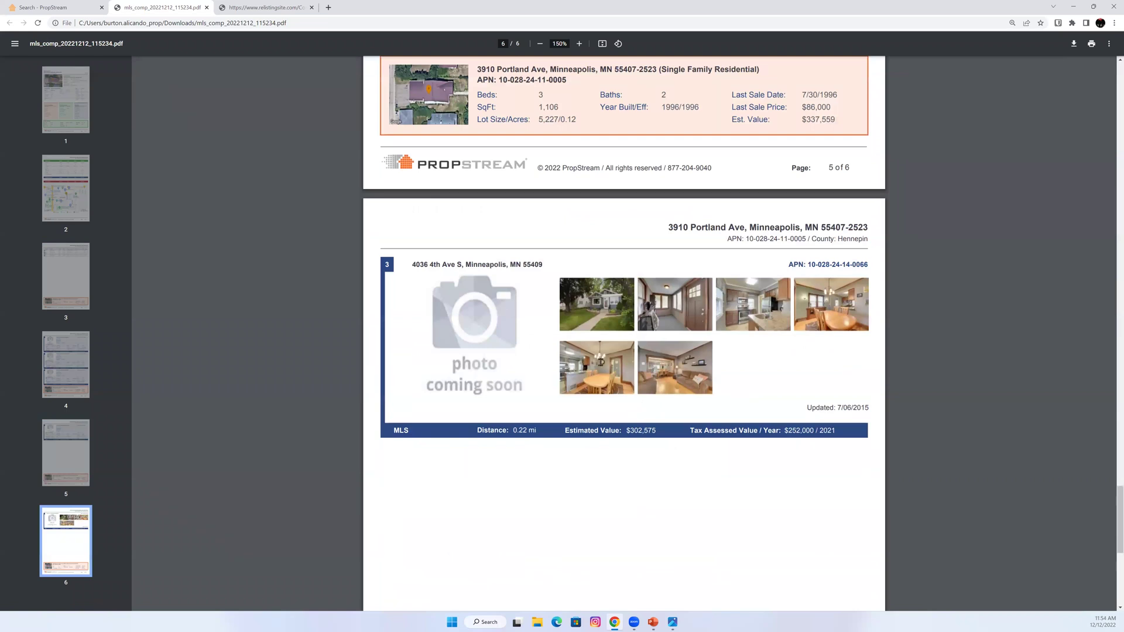
pyautogui.scroll(6, 604, 368)
pyautogui.scroll(13, 605, 370)
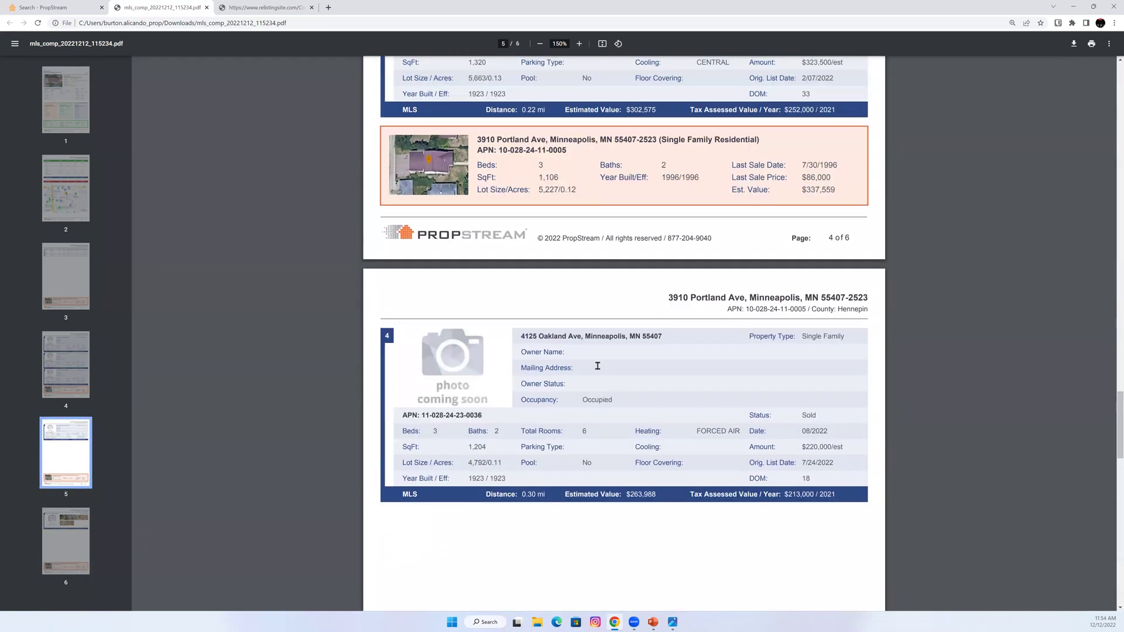
pyautogui.moveTo(843, 166); pyautogui.dragTo(799, 167)
pyautogui.scroll(-1, 654, 479)
pyautogui.scroll(-4, 654, 479)
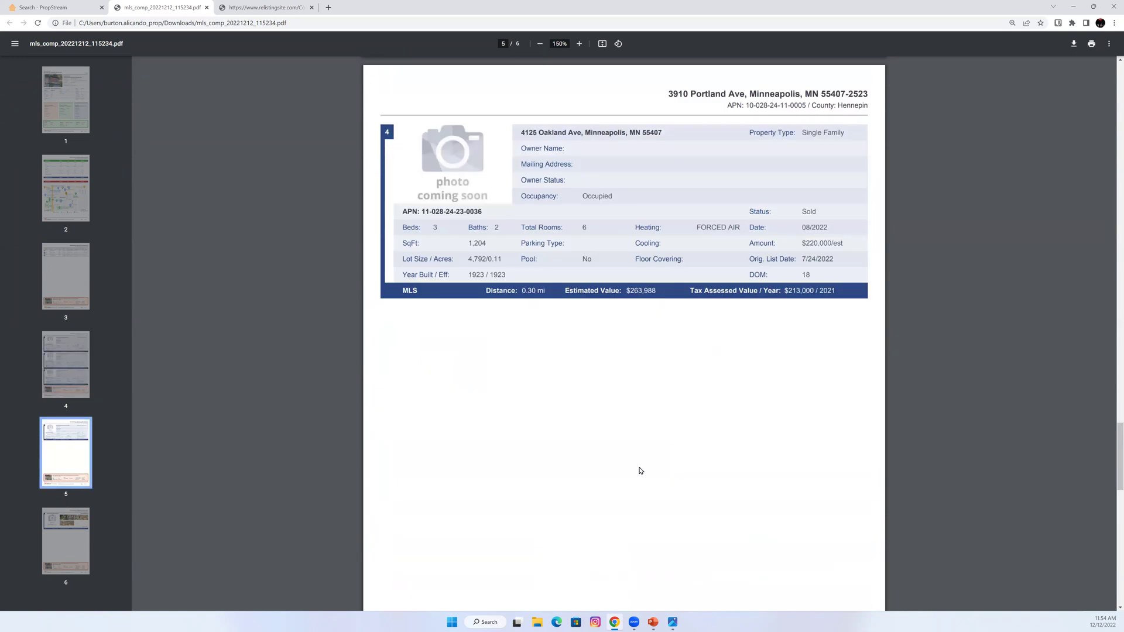
pyautogui.scroll(-8, 629, 473)
pyautogui.scroll(-1, 635, 483)
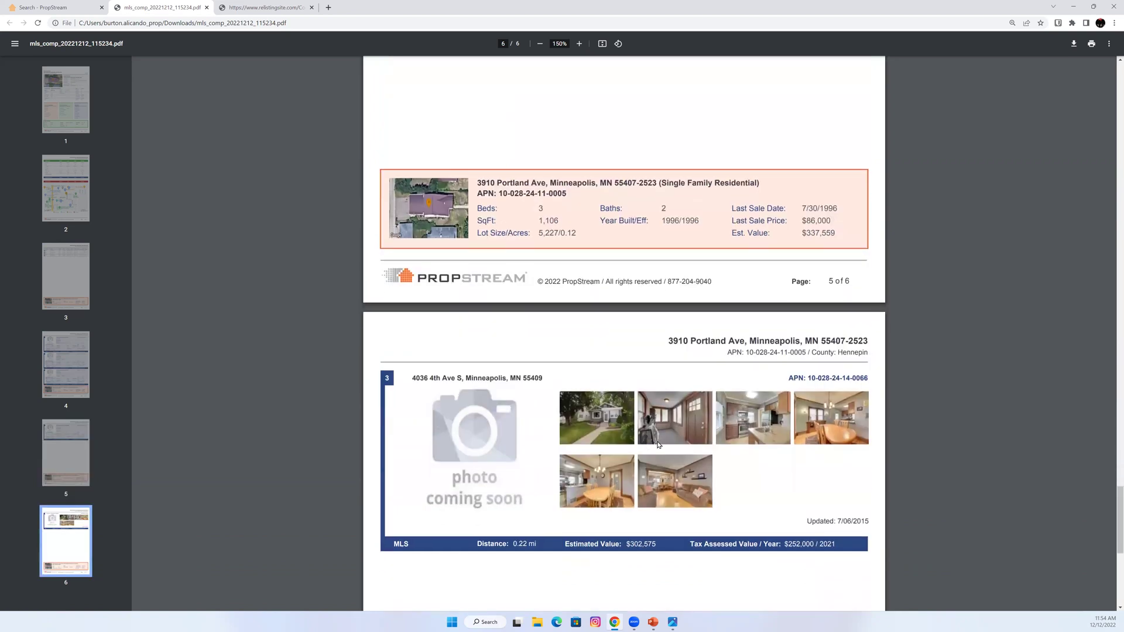
pyautogui.scroll(-1, 661, 445)
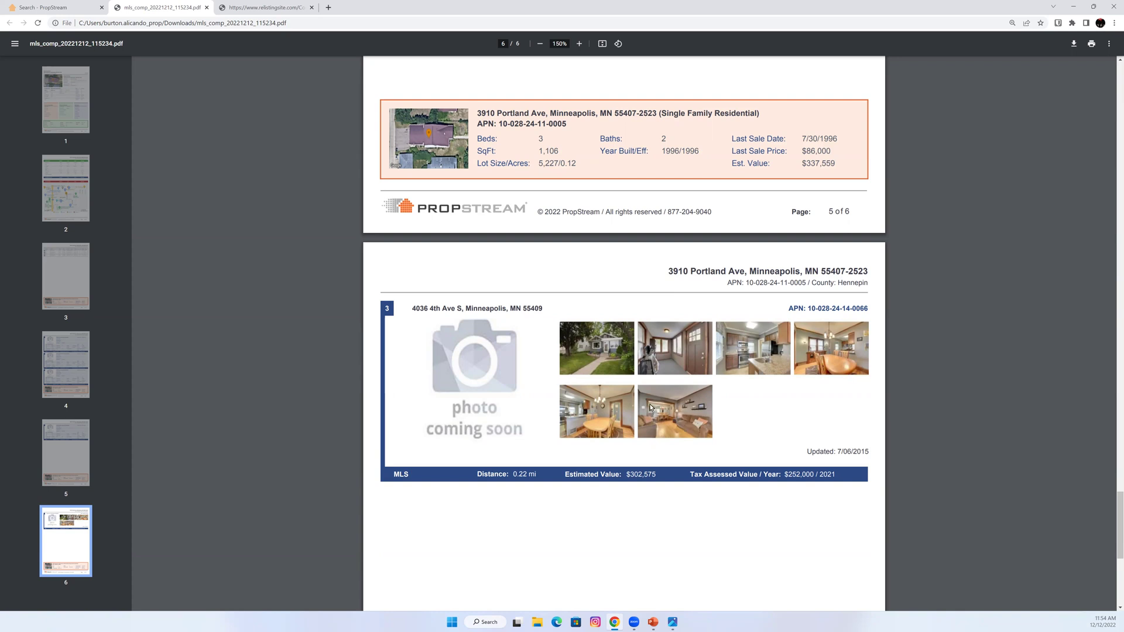
pyautogui.click(205, 7)
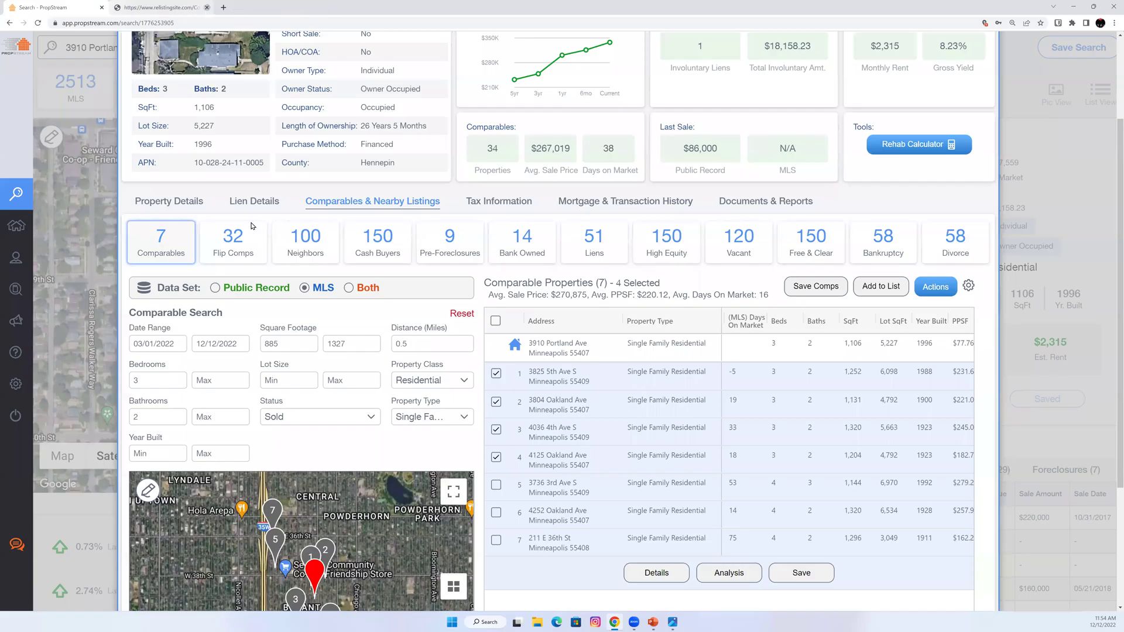
pyautogui.scroll(3, 311, 249)
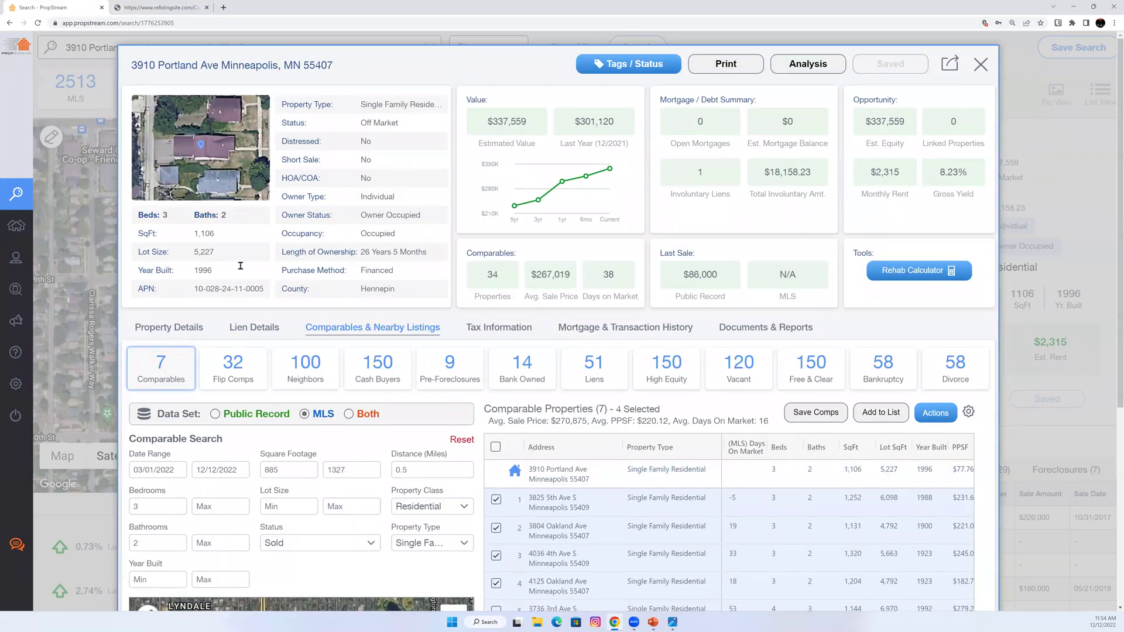
pyautogui.click(75, 273)
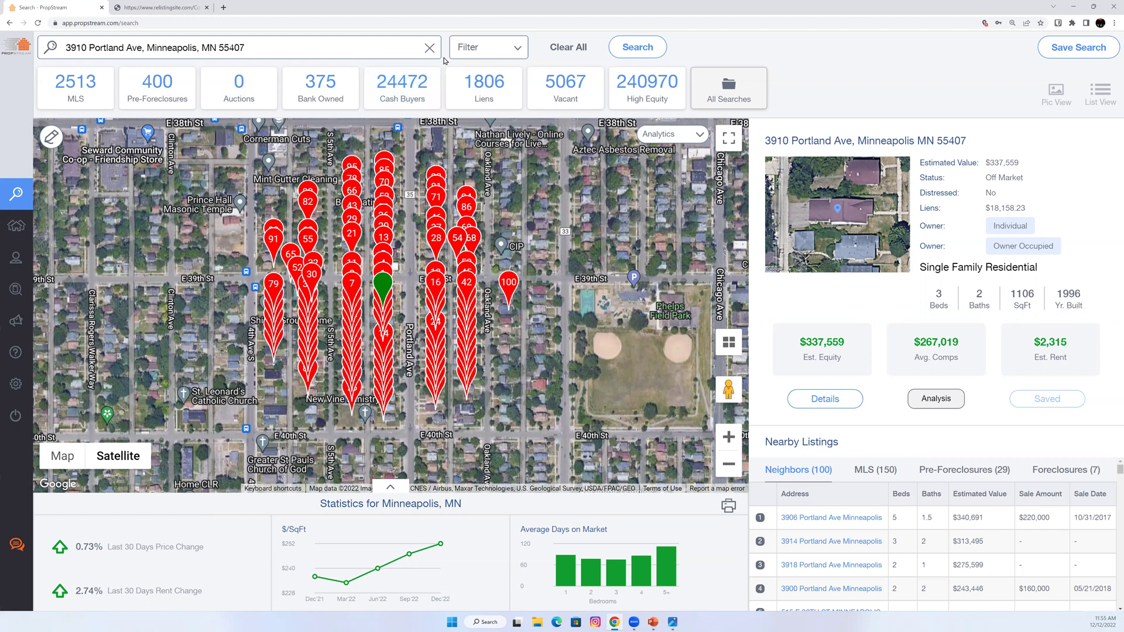
# Search Denver, CO from Recent Searches, clear it, and zoom into E Ellsworth Ave at street level.
pyautogui.click(429, 47)
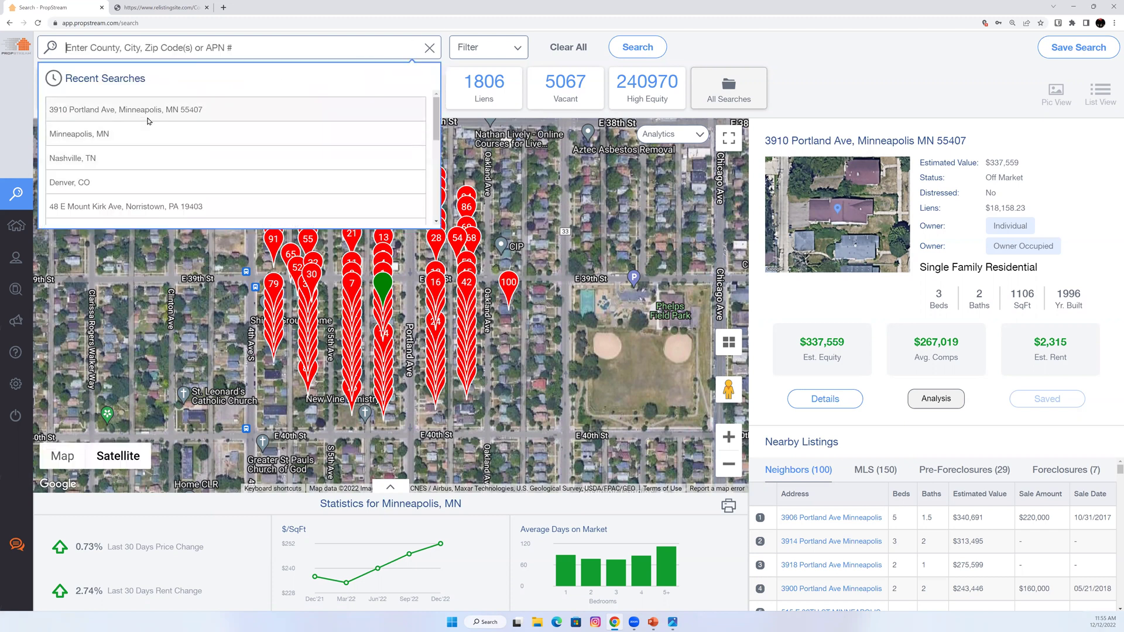
pyautogui.click(150, 185)
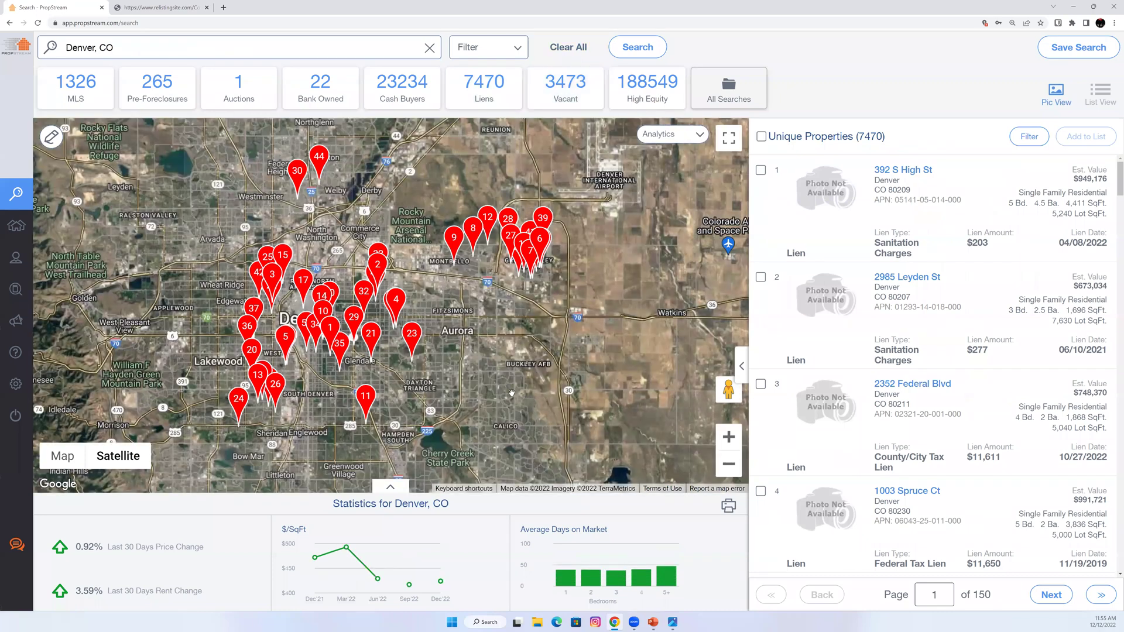
pyautogui.click(568, 47)
pyautogui.scroll(1, 496, 392)
pyautogui.scroll(8, 603, 448)
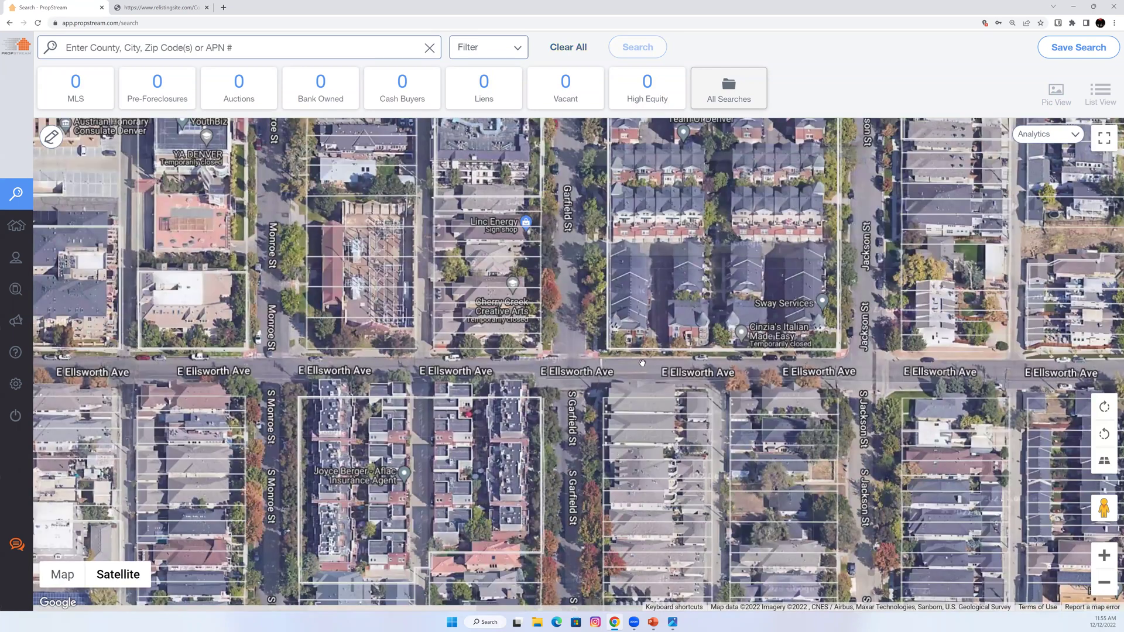
pyautogui.scroll(1, 642, 364)
pyautogui.click(642, 363)
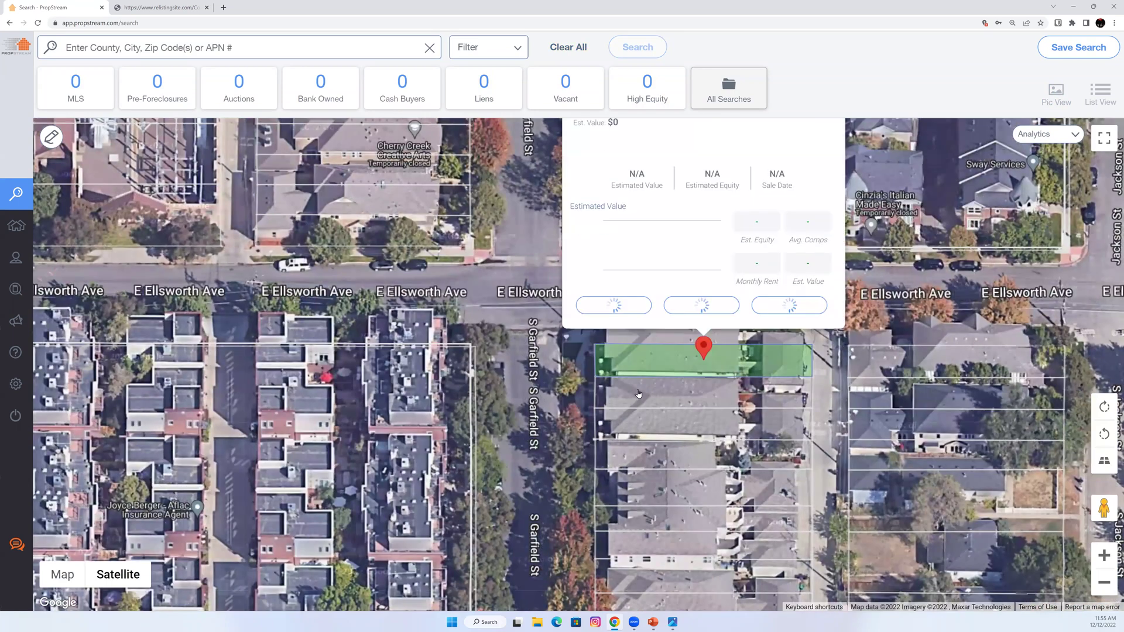
pyautogui.click(625, 381)
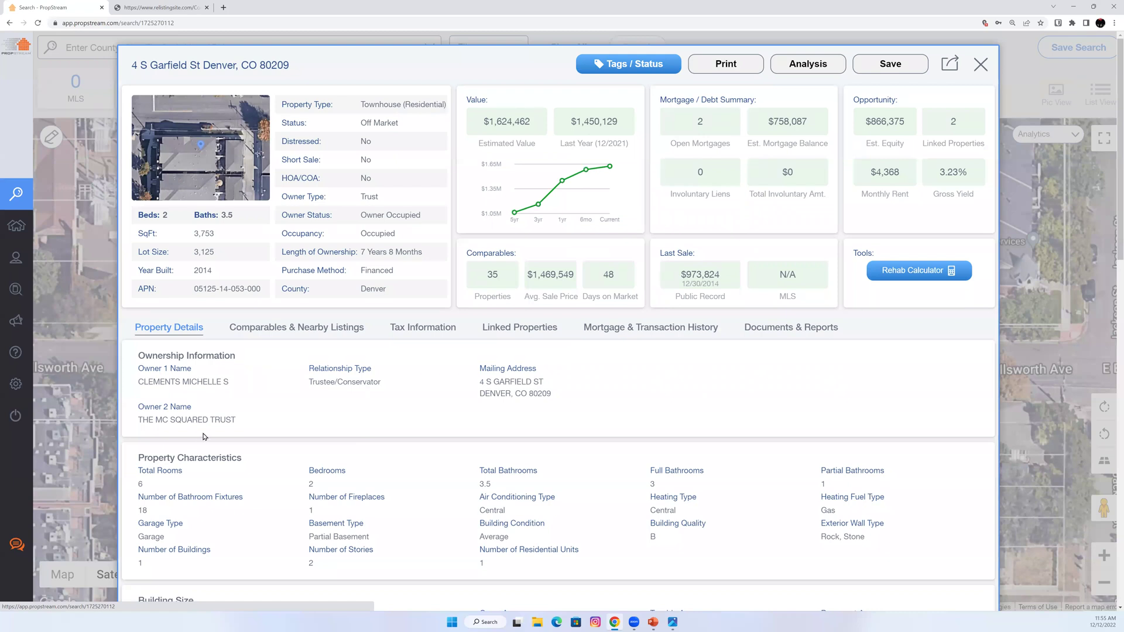
pyautogui.click(634, 332)
pyautogui.click(515, 344)
pyautogui.scroll(-2, 557, 460)
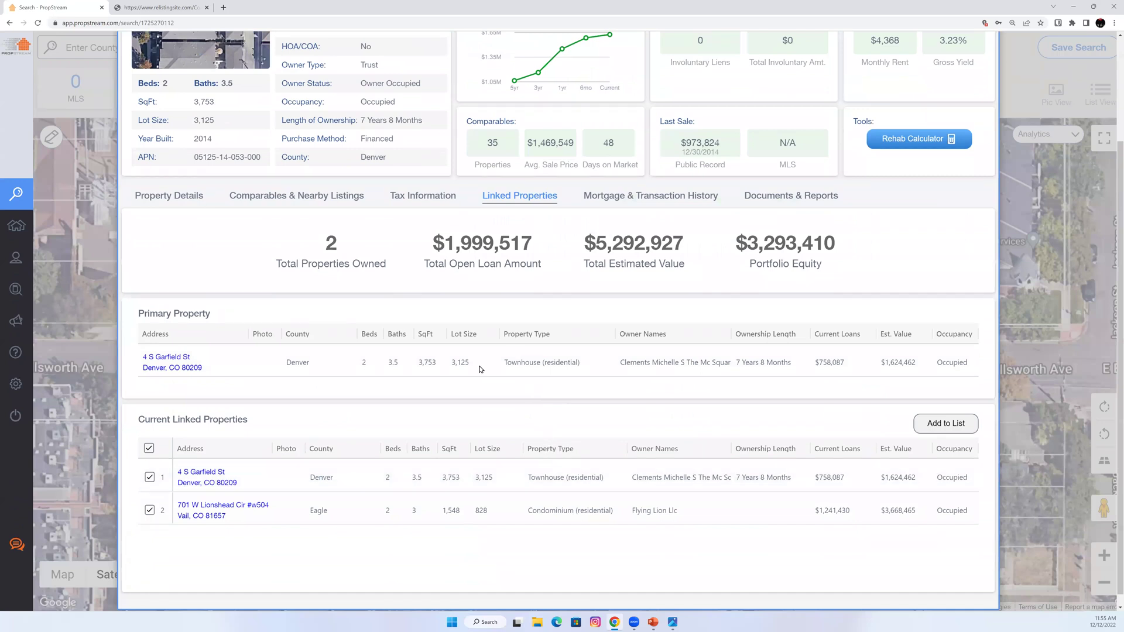
# Check its tax information, select the tax bill mailing address, and return to the map.
pyautogui.click(423, 196)
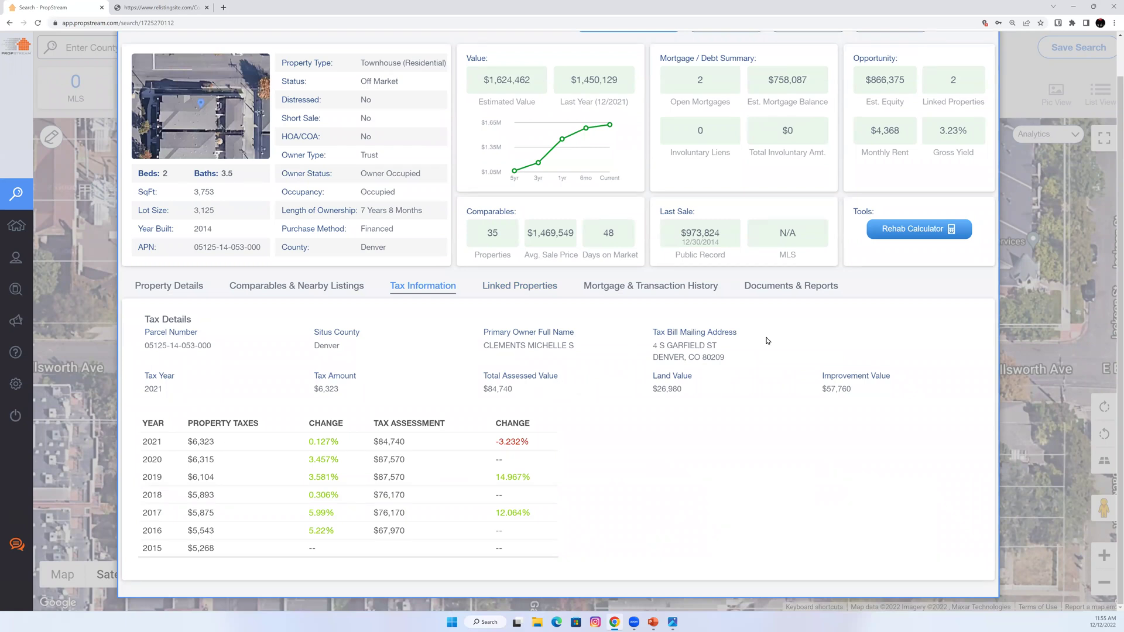
pyautogui.moveTo(727, 359); pyautogui.dragTo(663, 352)
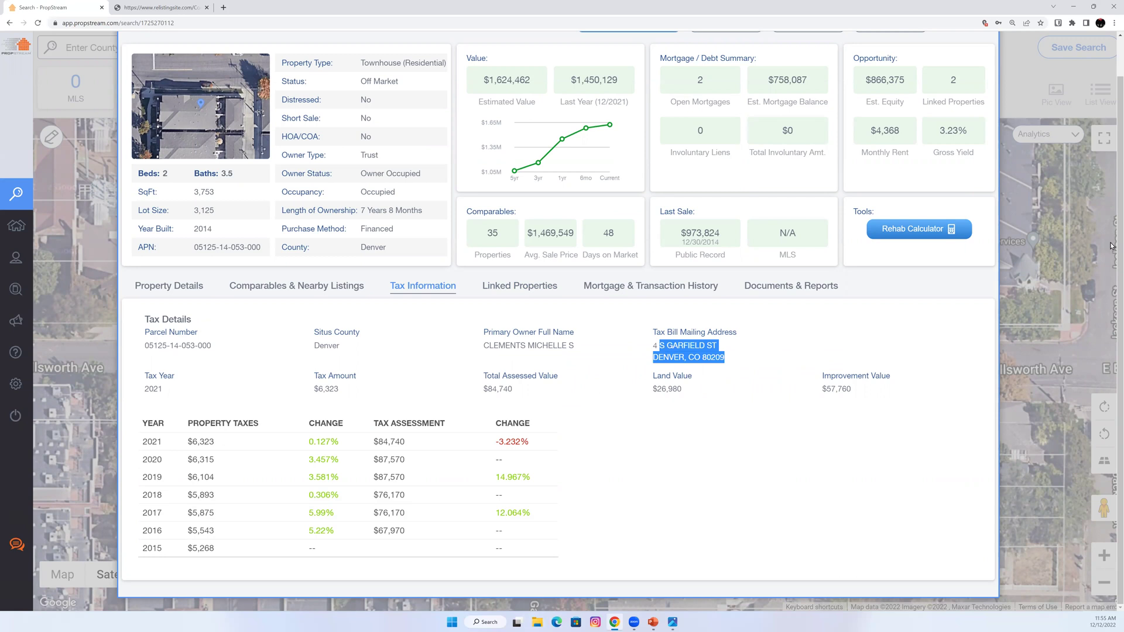
pyautogui.scroll(1, 1056, 286)
pyautogui.click(1054, 283)
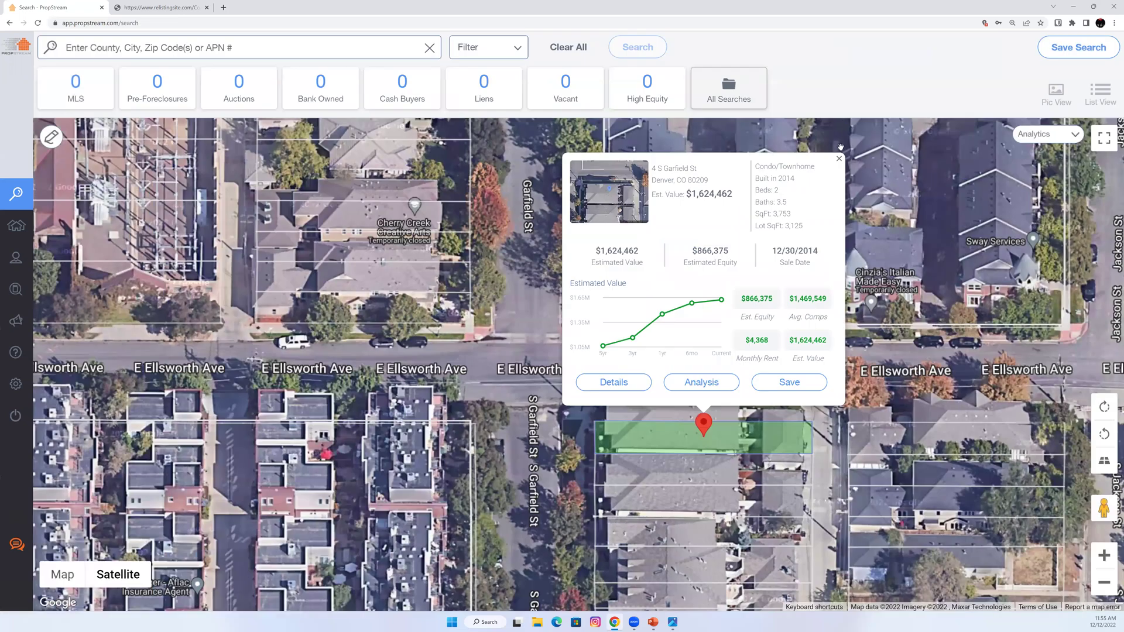
pyautogui.click(336, 49)
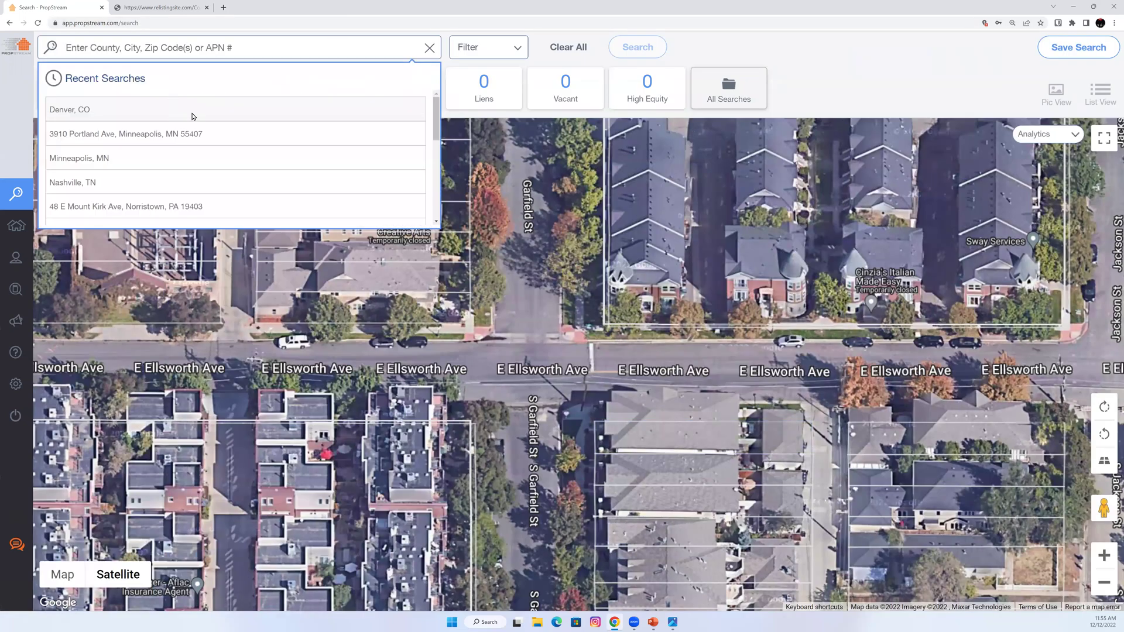
pyautogui.click(193, 114)
pyautogui.click(491, 49)
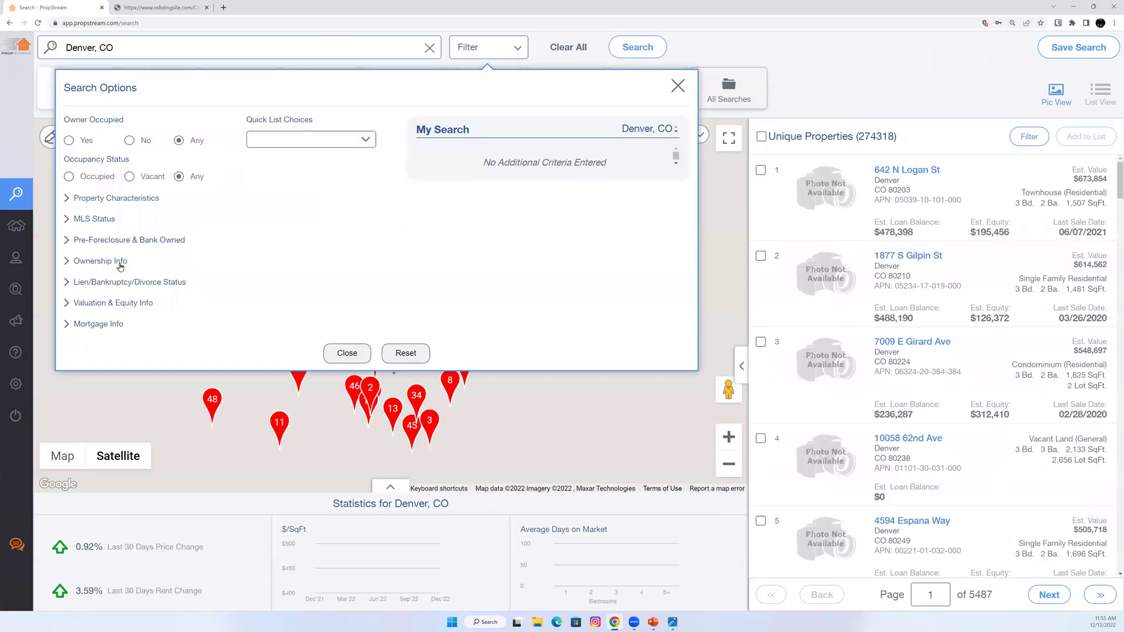
pyautogui.click(120, 264)
pyautogui.click(297, 295)
pyautogui.click(296, 319)
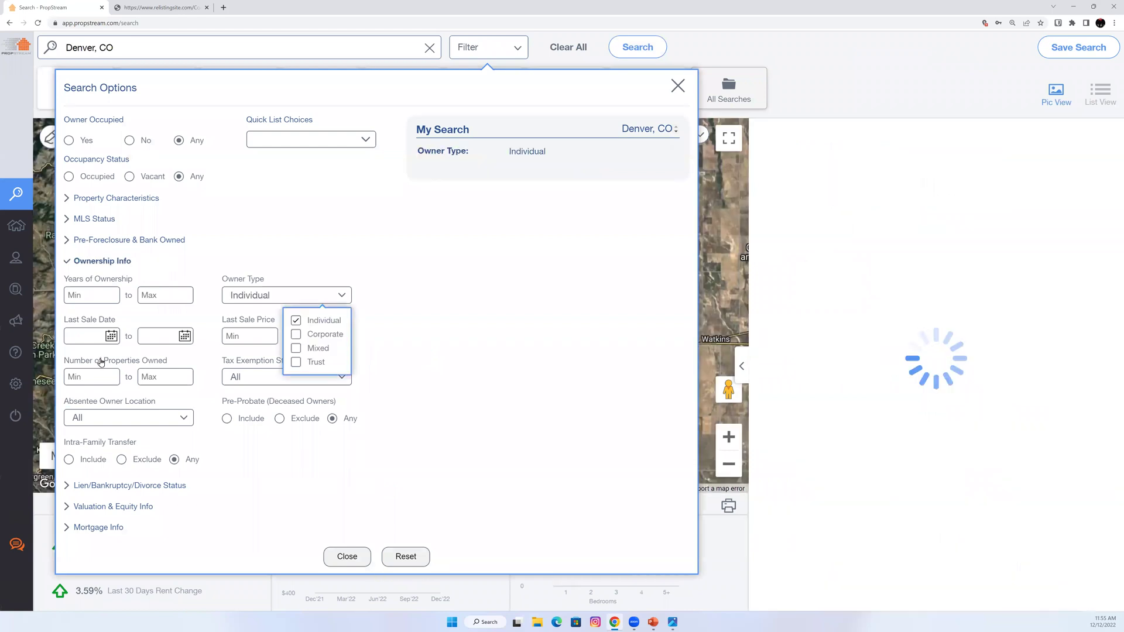
pyautogui.write('5')
pyautogui.press('Tab')
pyautogui.write('7')
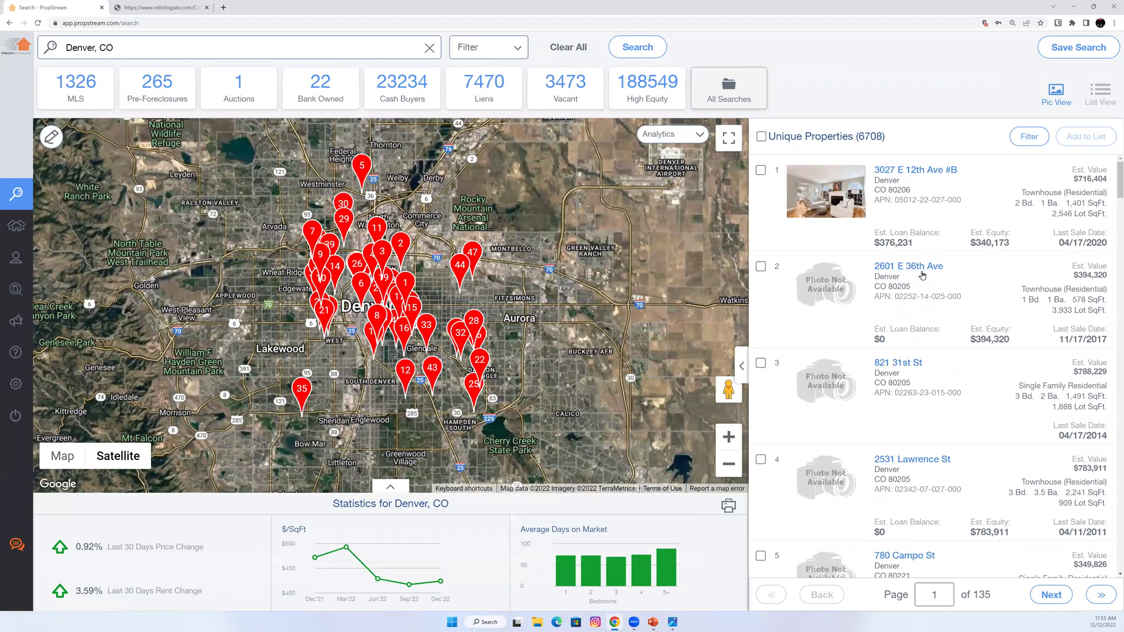
pyautogui.click(898, 363)
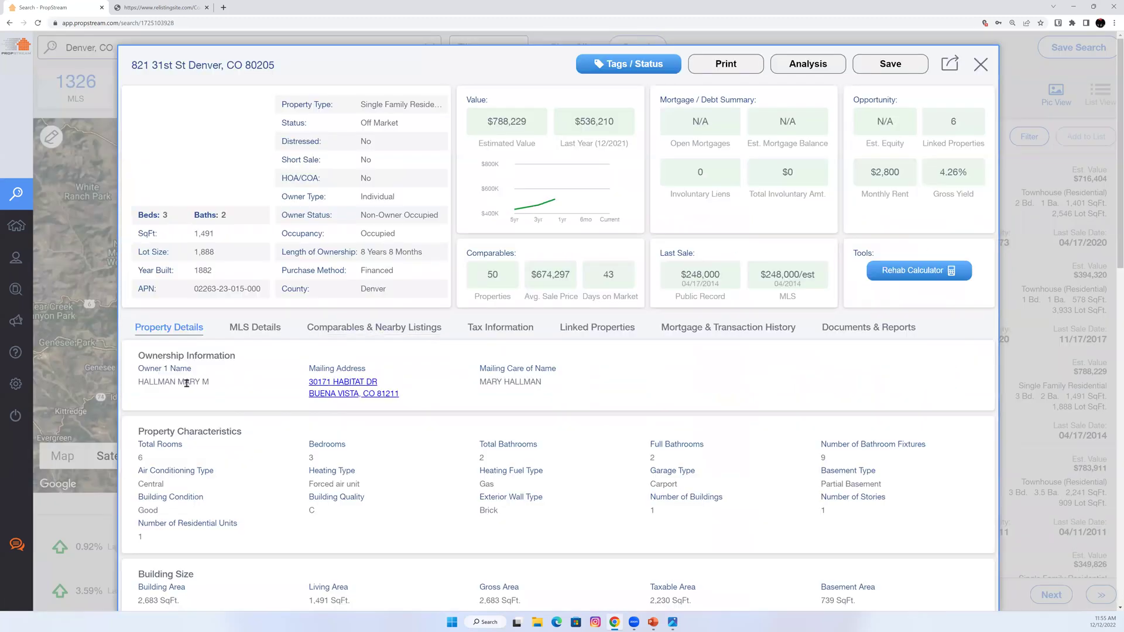
# Select the owner's name, check tax info, and review the 6 linked properties worth $1,845,725.
pyautogui.moveTo(178, 381); pyautogui.dragTo(228, 387)
pyautogui.click(500, 327)
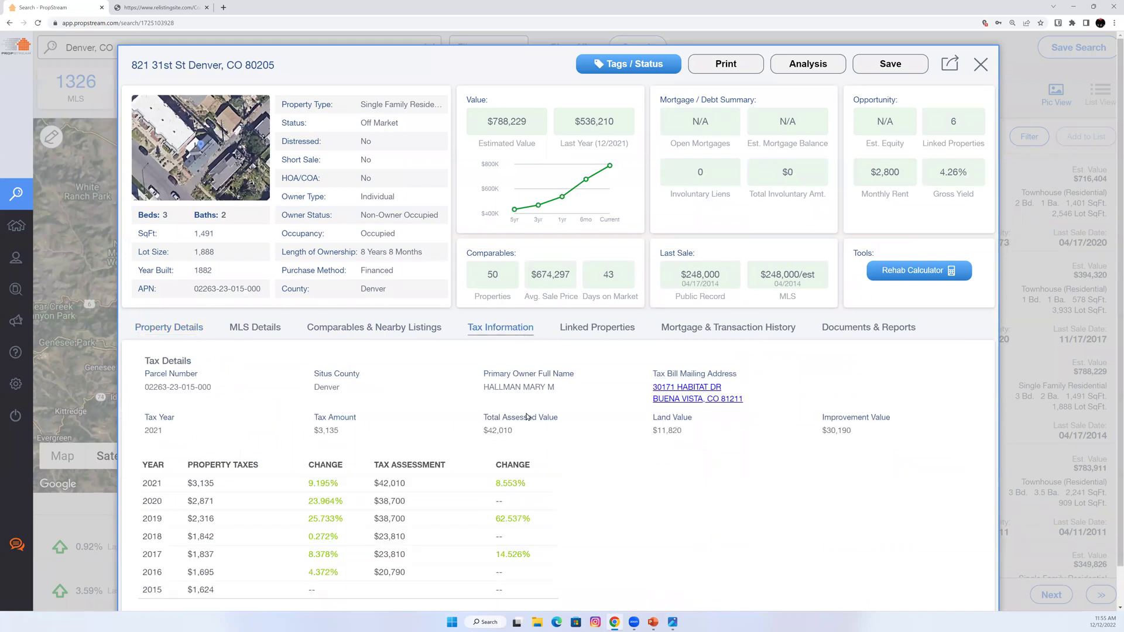
pyautogui.scroll(-1, 682, 345)
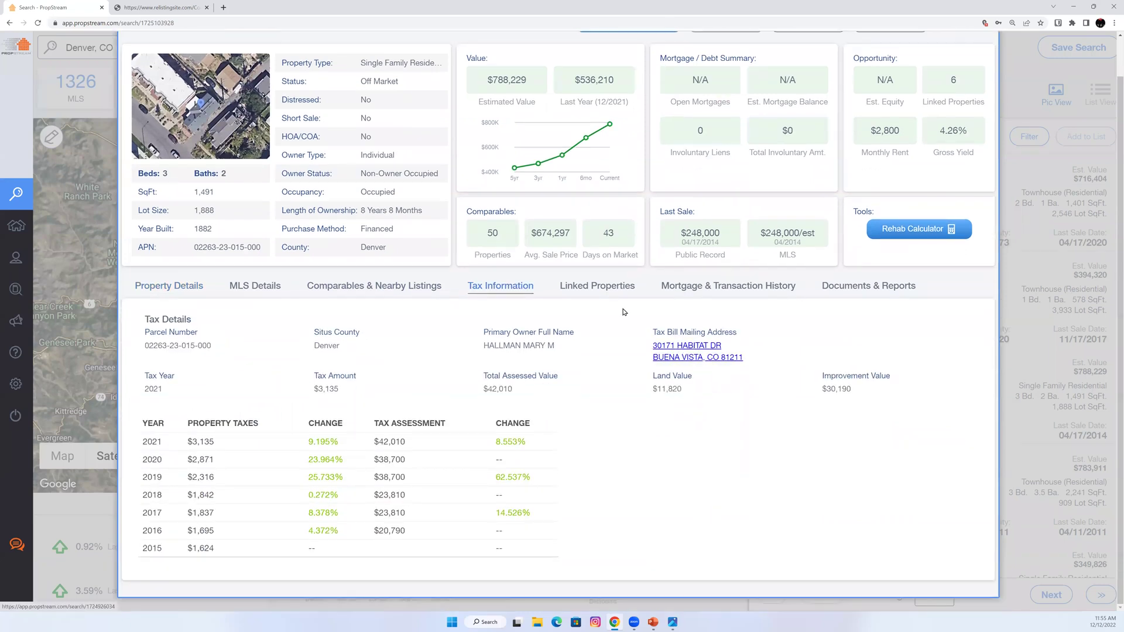
pyautogui.click(601, 290)
pyautogui.scroll(-3, 656, 418)
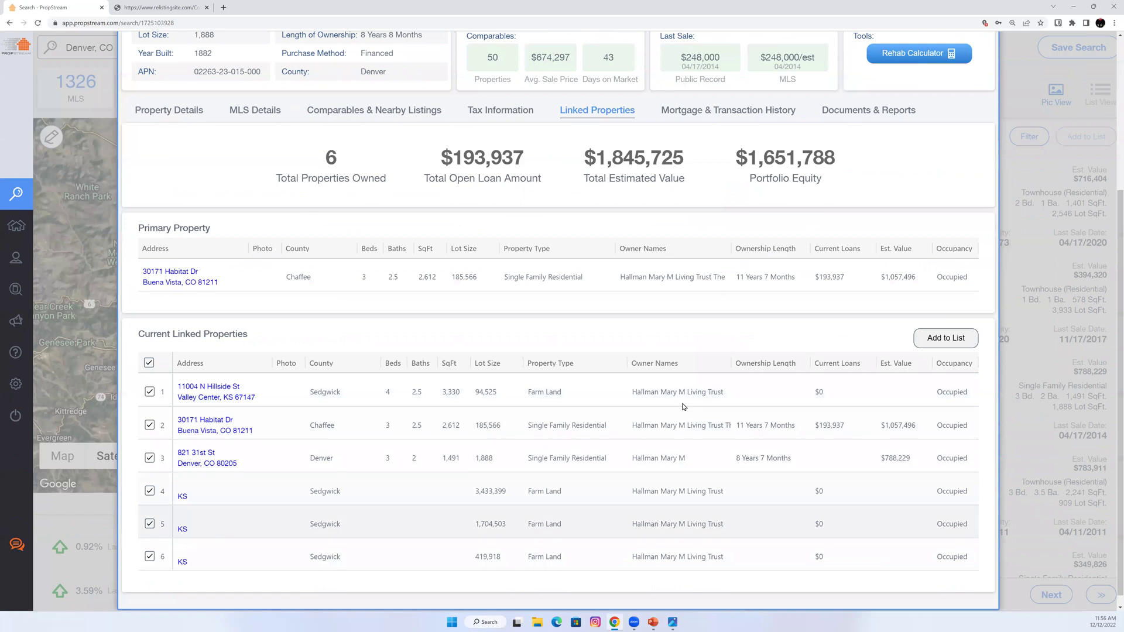